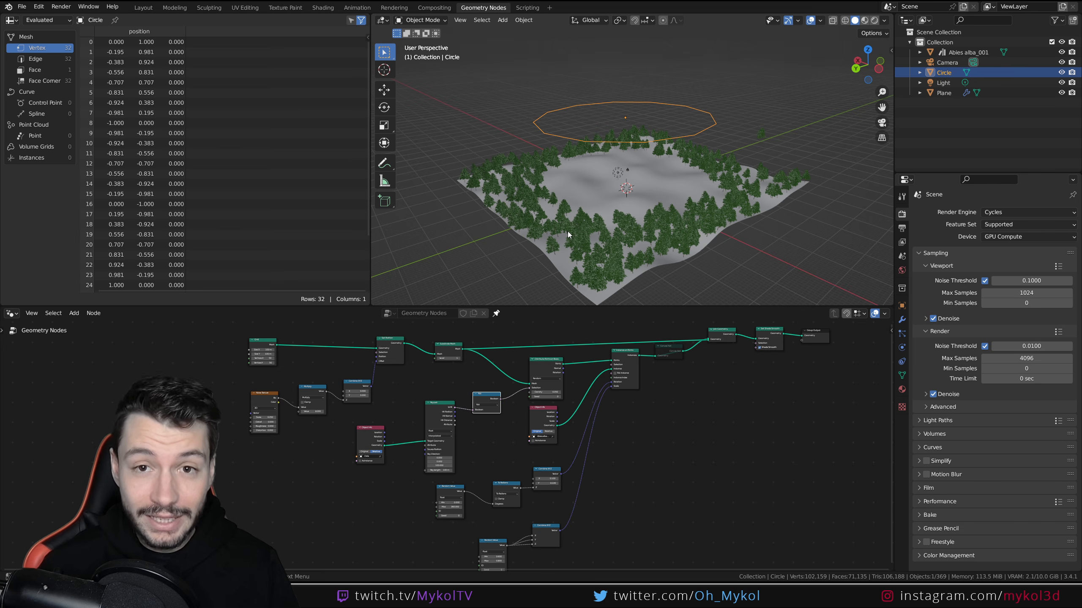
- Scale the circle above the terrain down to about 0.66 to narrow the tree-free clearing
{"action": "middle_click_drag", "start_coordinate": [528, 143], "coordinate": [696, 231]}
{"action": "scroll", "coordinate": [677, 212], "scroll_direction": "up", "scroll_amount": 5}
{"action": "scroll", "coordinate": [687, 221], "scroll_direction": "down", "scroll_amount": 4}
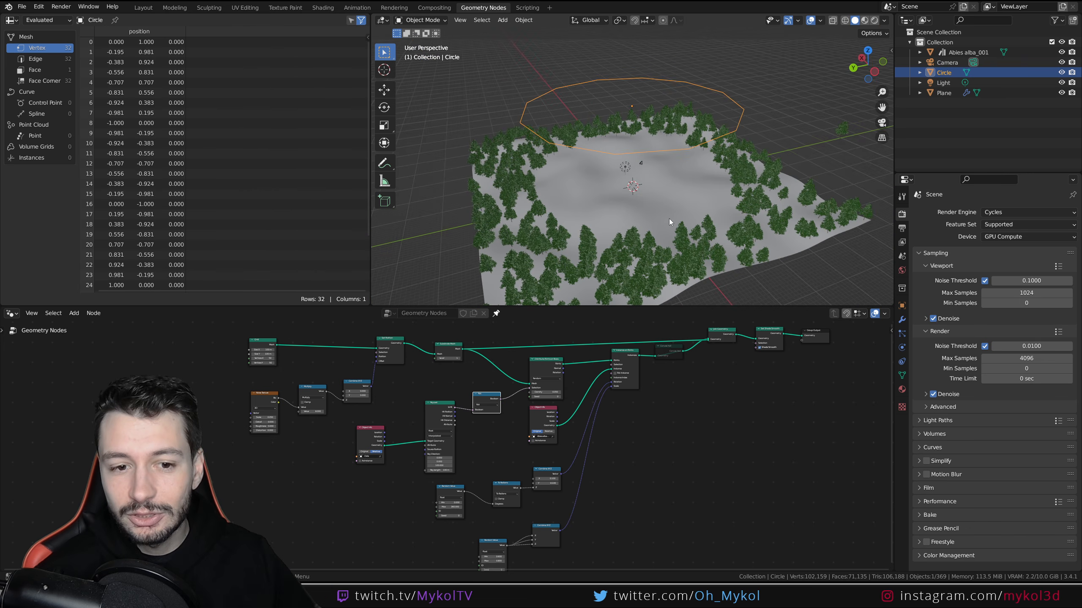
{"action": "middle_click_drag", "start_coordinate": [639, 218], "coordinate": [686, 216]}
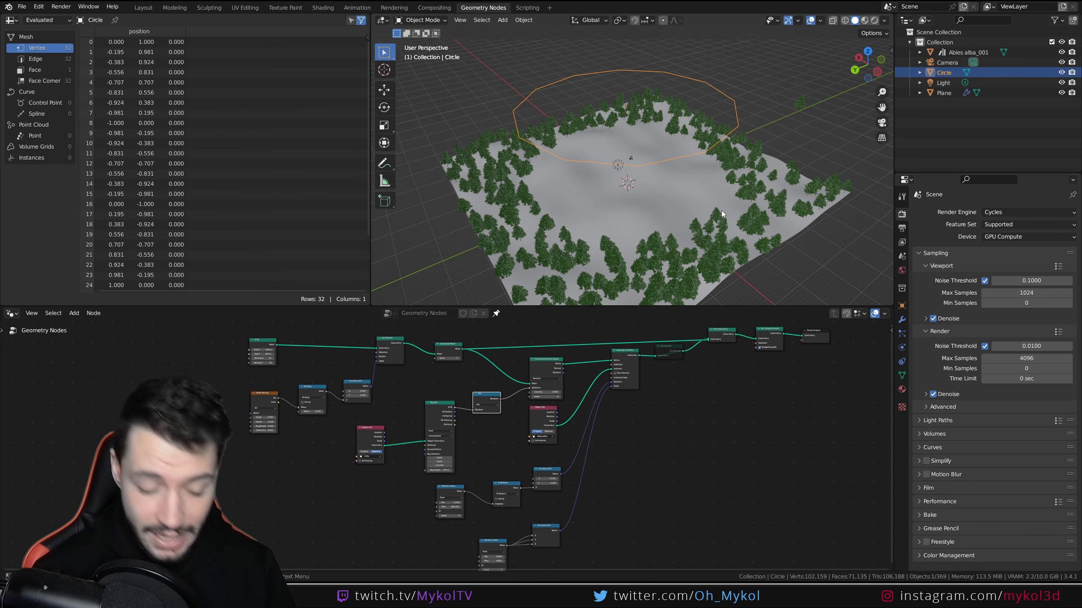
{"action": "key", "text": "s"}
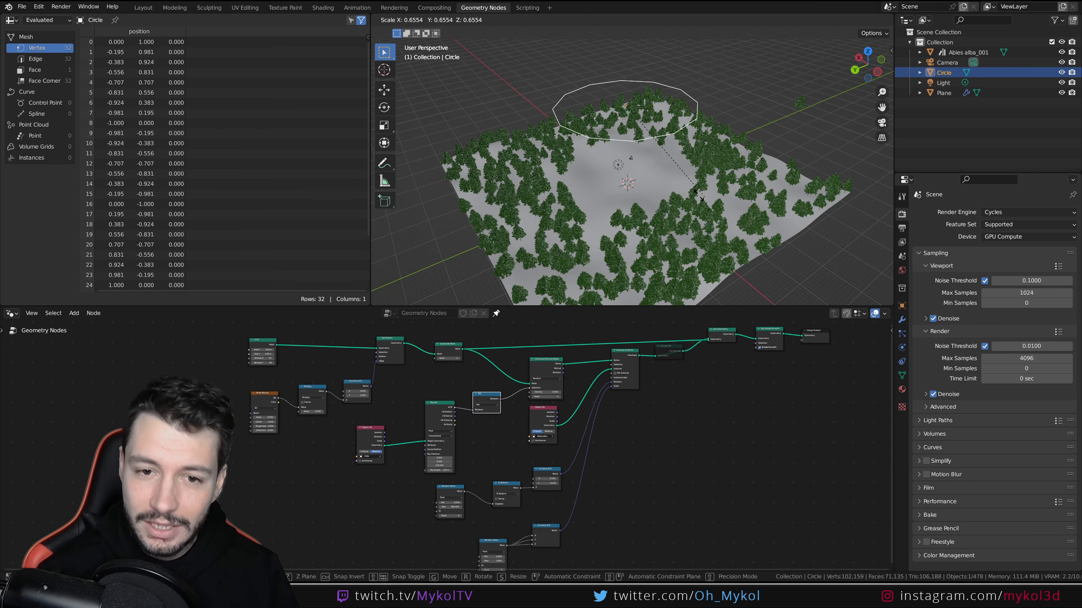
{"action": "left_click", "coordinate": [697, 195]}
- Move the circle horizontally over the terrain and stretch it along the global X axis
{"action": "key", "text": "s"}
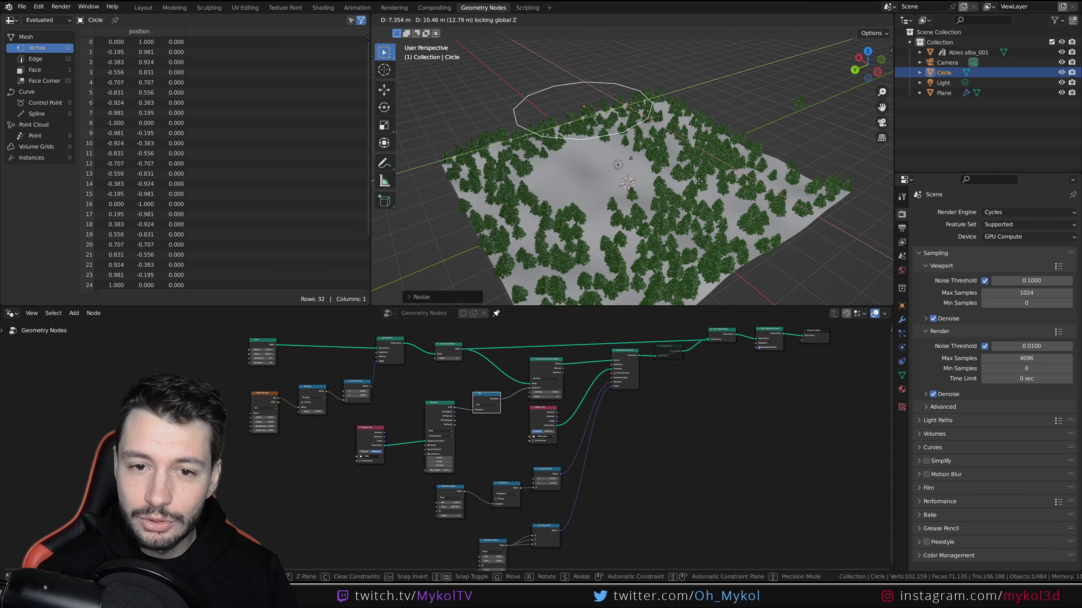
{"action": "left_click", "coordinate": [762, 227]}
{"action": "middle_click_drag", "start_coordinate": [762, 227], "coordinate": [765, 225]}
{"action": "key", "text": "s"}
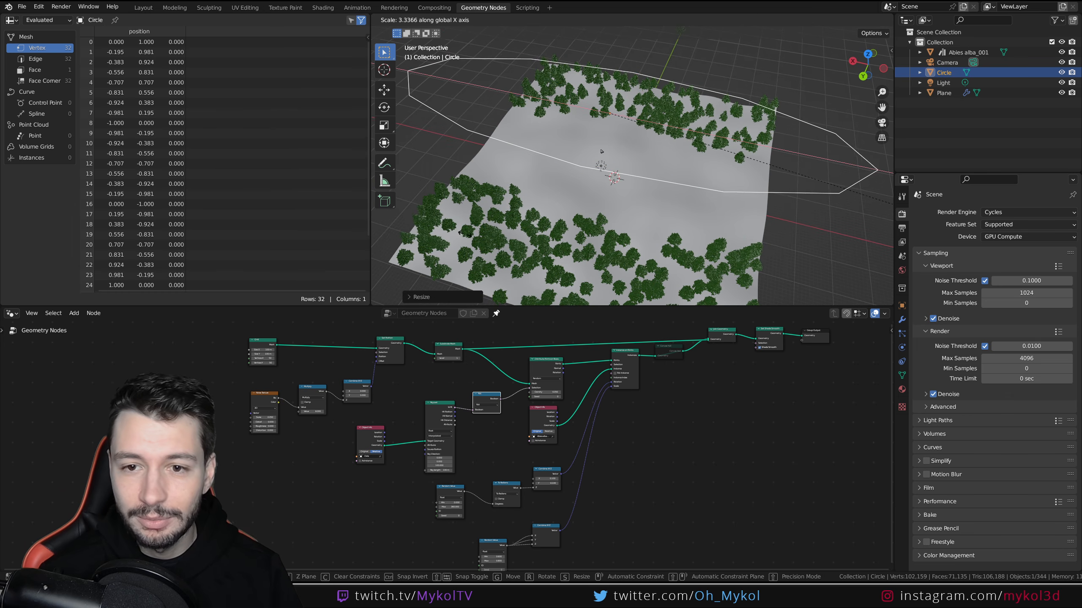
{"action": "left_click", "coordinate": [510, 234]}
- Mute the selected node feeding the tree distribution to swap the tree-covered and empty areas
{"action": "middle_click_drag", "start_coordinate": [509, 233], "coordinate": [568, 207]}
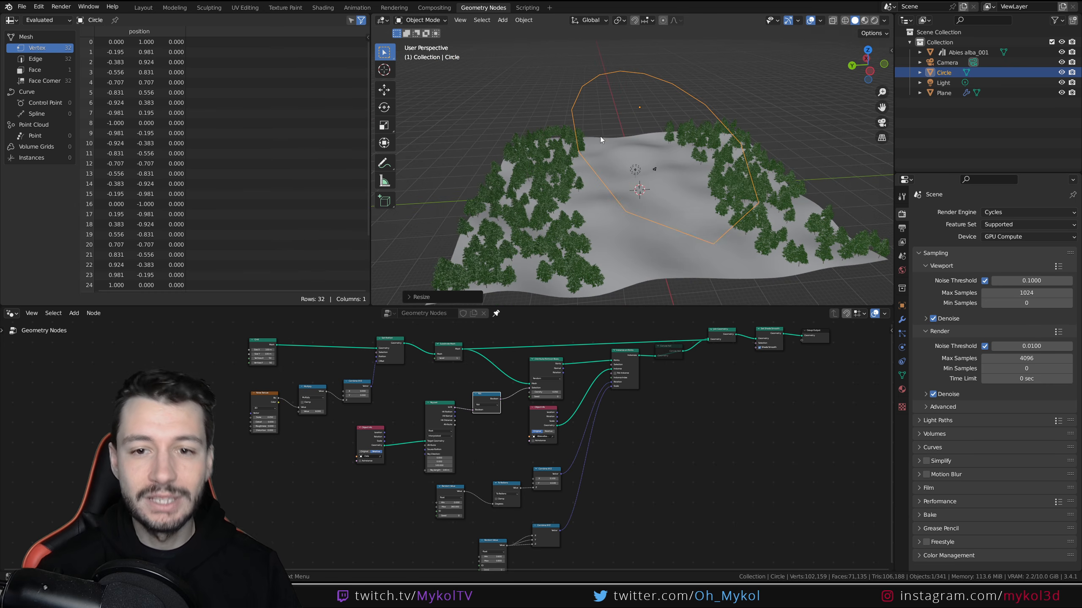
{"action": "key", "text": "m"}
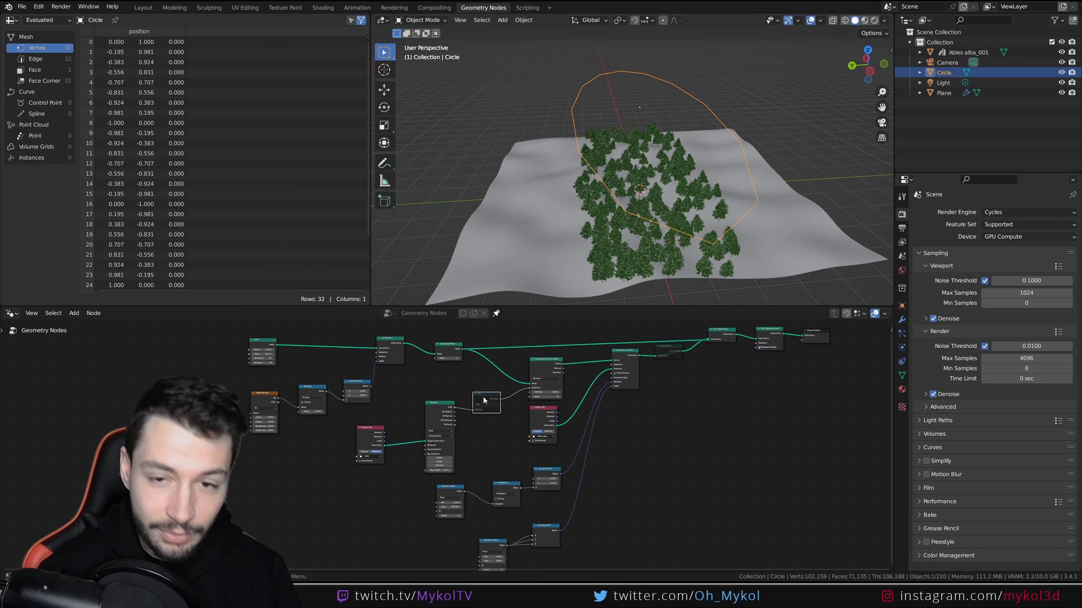
{"action": "middle_click_drag", "start_coordinate": [613, 234], "coordinate": [647, 200]}
- Try rescaling the circle along the X axis and along the Y axis to reshape the forest strip
{"action": "key", "text": "s"}
{"action": "key", "text": "x"}
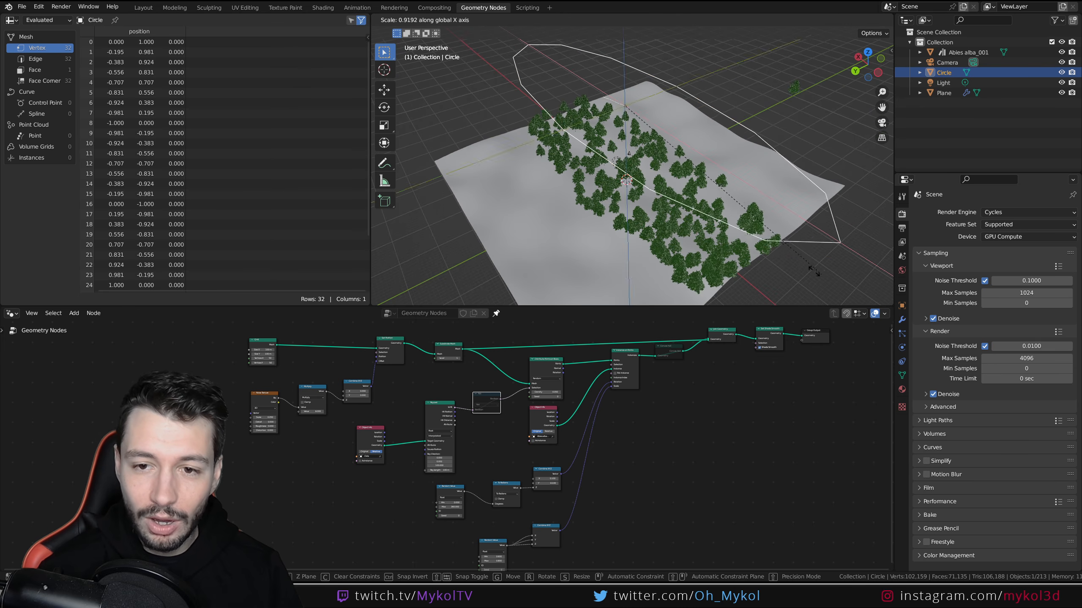
{"action": "left_click", "coordinate": [673, 165]}
{"action": "middle_click_drag", "start_coordinate": [673, 165], "coordinate": [630, 183]}
{"action": "key", "text": "s"}
{"action": "key", "text": "y"}
{"action": "left_click", "coordinate": [302, 160]}
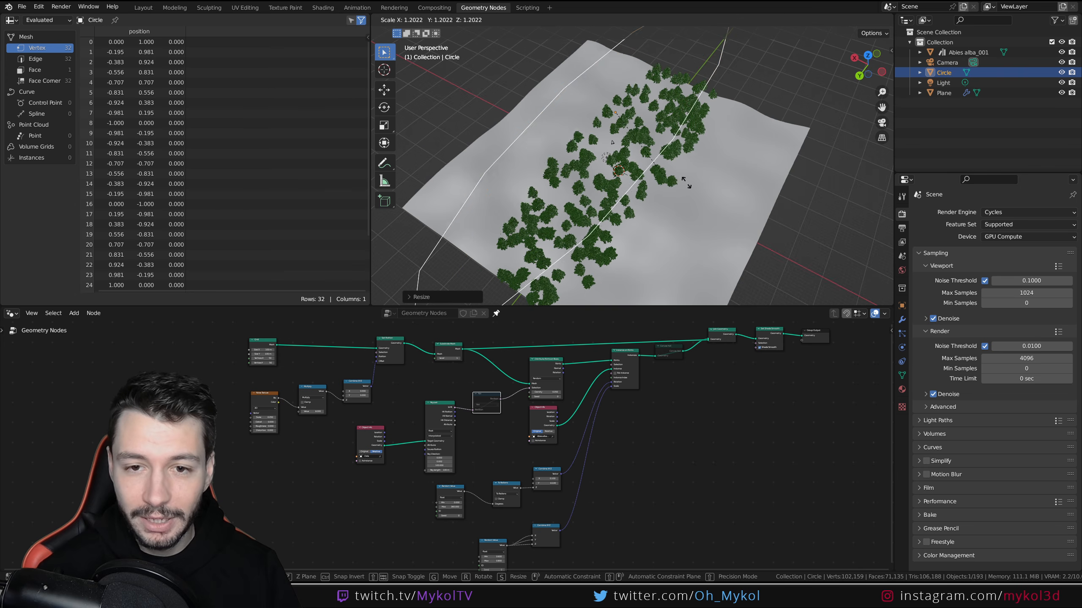
{"action": "key", "text": "s"}
{"action": "right_click", "coordinate": [725, 180]}
- Undo the latest changes made to the circle in the forest scene
{"action": "key", "text": "ctrl+z"}
{"action": "key", "text": "ctrl+z"}
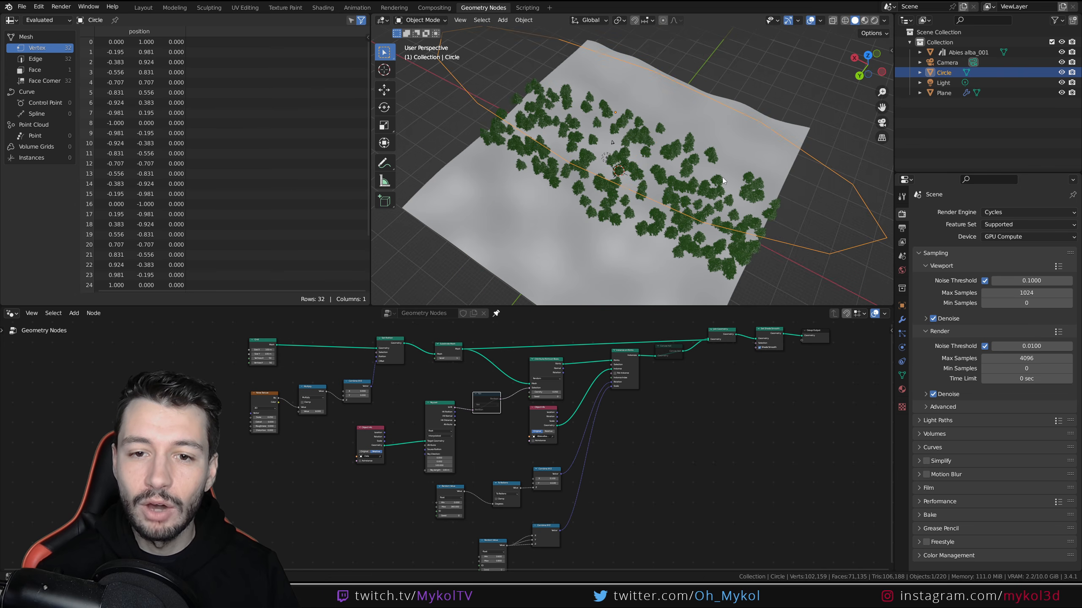
{"action": "key", "text": "ctrl+z"}
{"action": "key", "text": "ctrl+z"}
{"action": "middle_click_drag", "start_coordinate": [722, 178], "coordinate": [662, 151]}
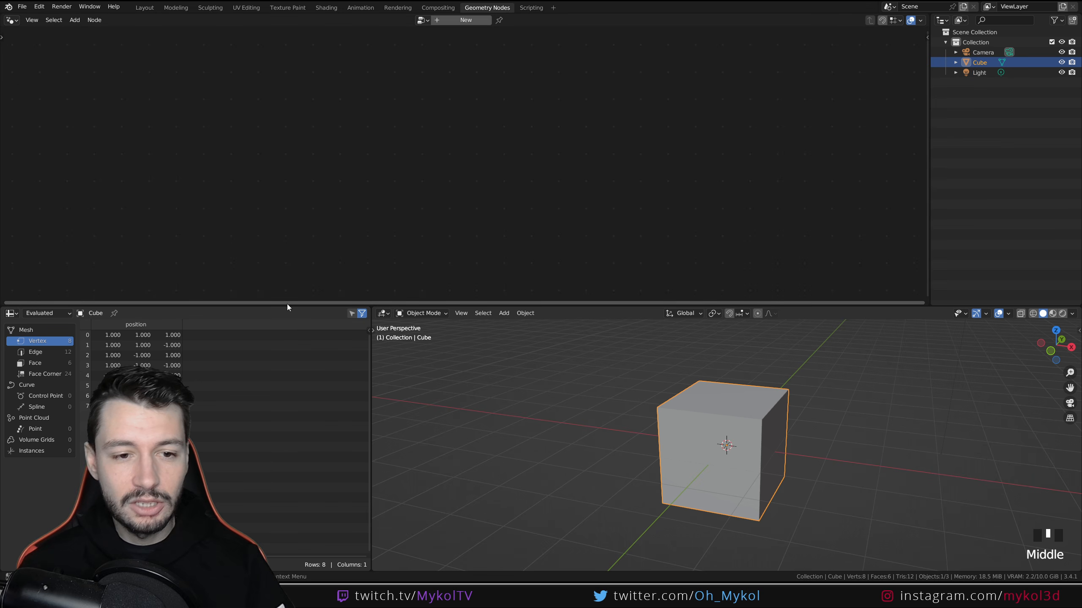
- Resize the workspace areas to give the 3D viewport more height beneath the node editor
{"action": "left_click_drag", "start_coordinate": [390, 304], "coordinate": [406, 320]}
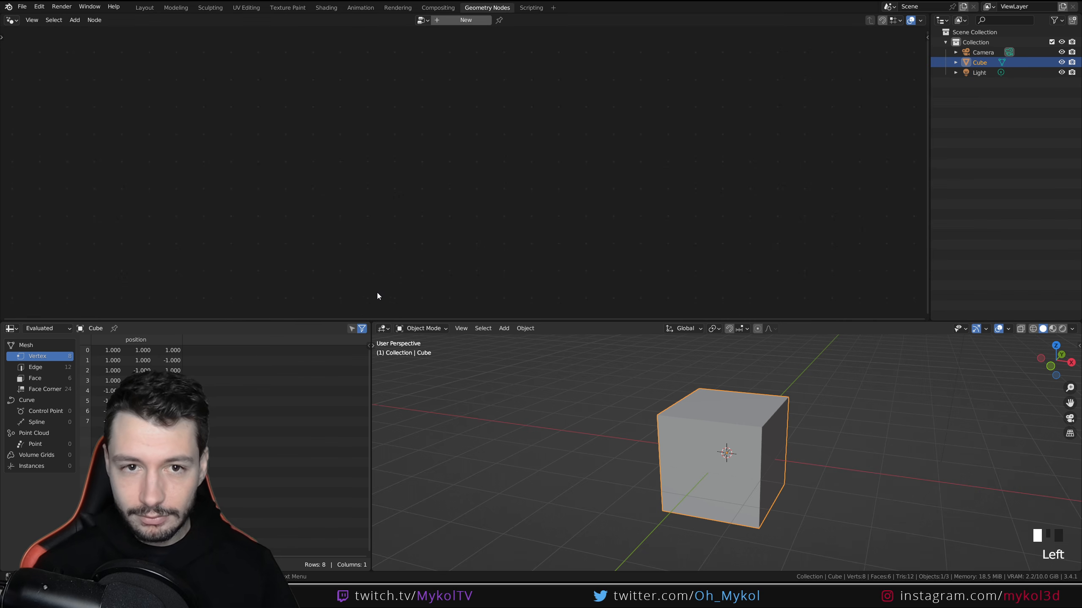
{"action": "scroll", "coordinate": [719, 450], "scroll_direction": "down", "scroll_amount": 1}
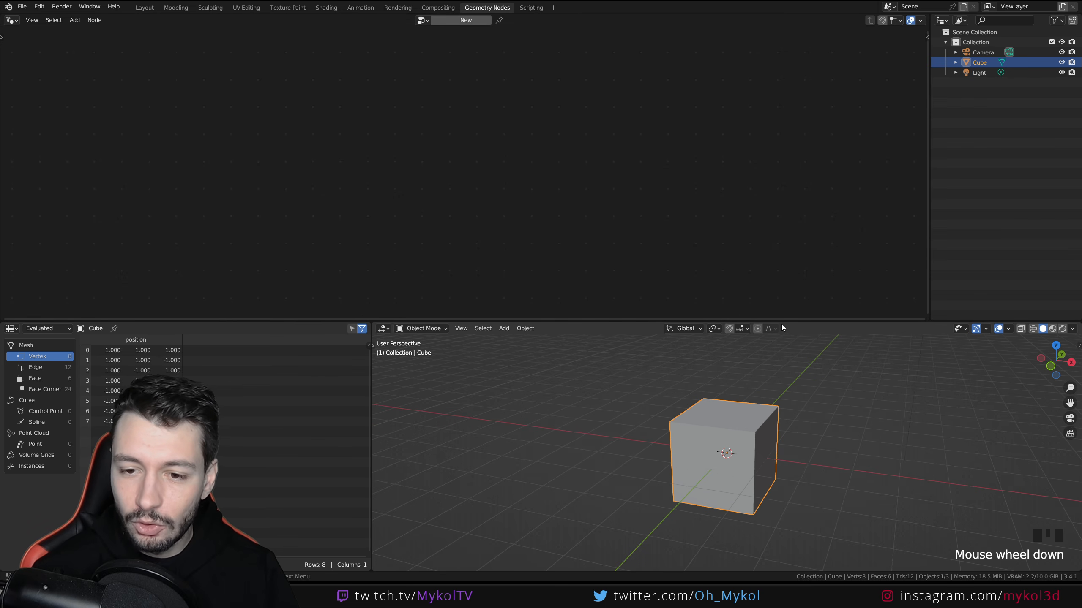
{"action": "left_click_drag", "start_coordinate": [788, 319], "coordinate": [788, 287]}
{"action": "middle_click_drag", "start_coordinate": [795, 403], "coordinate": [762, 398]}
- Delete all of the default cube's geometry in Edit Mode and return to Object Mode
{"action": "key", "text": "Tab"}
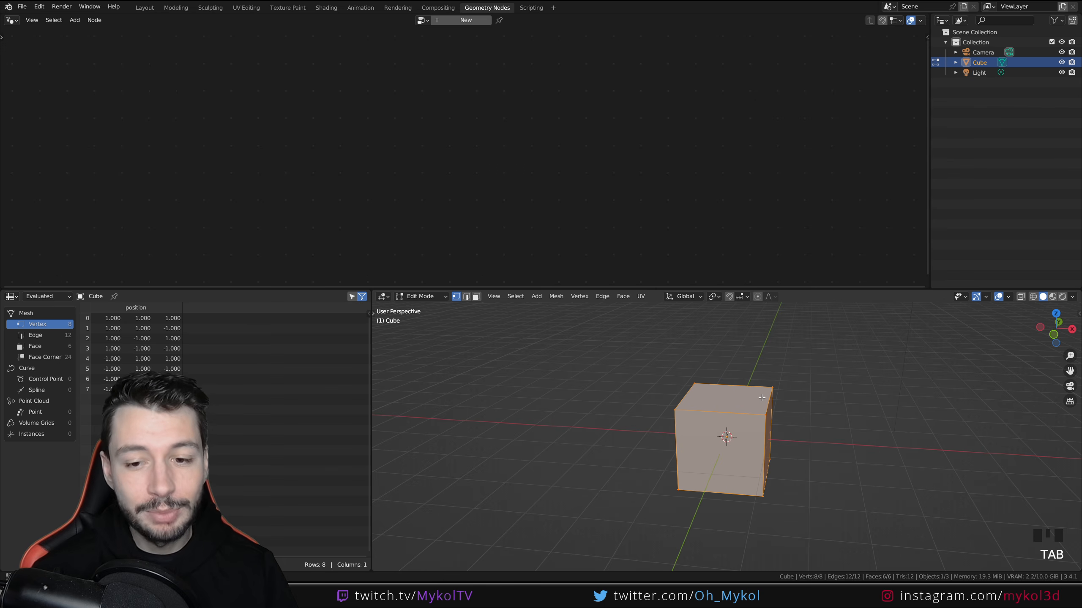
{"action": "key", "text": "x"}
{"action": "left_click", "coordinate": [761, 398]}
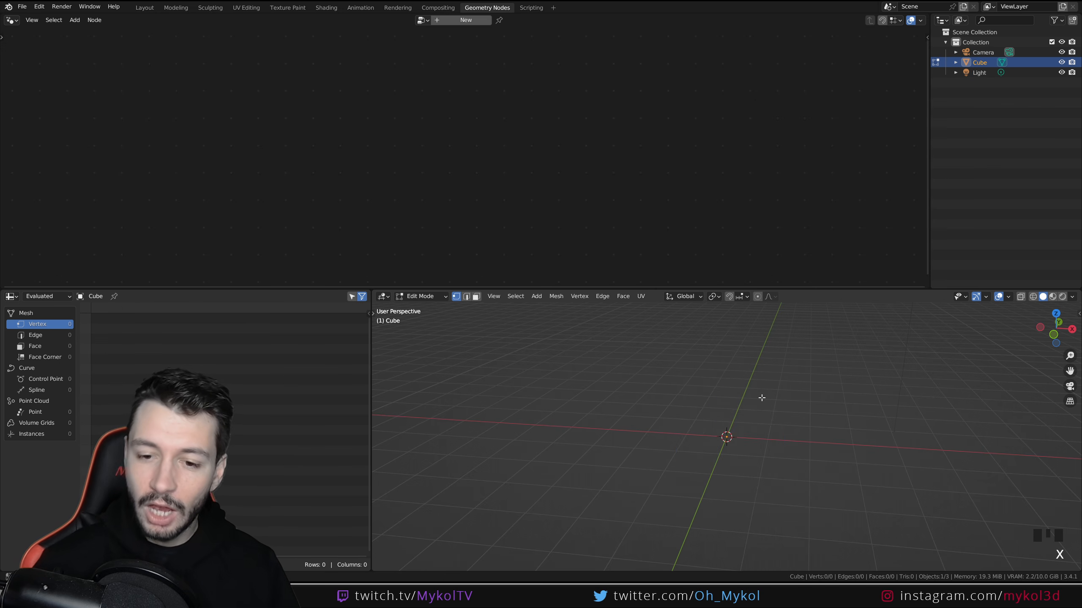
{"action": "key", "text": "Tab"}
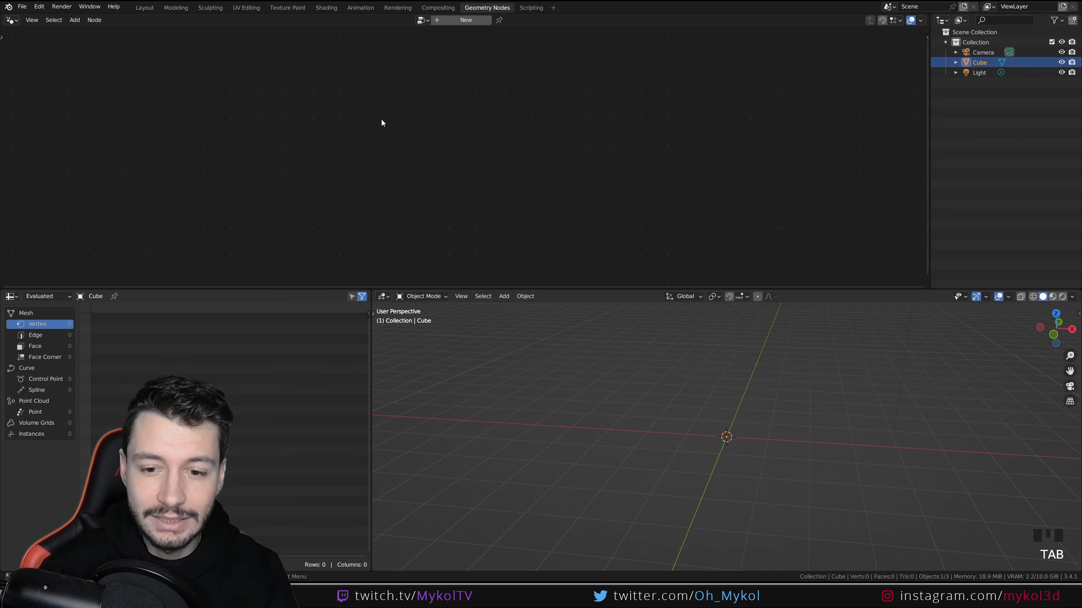
- Create a new geometry node tree on the emptied cube object and delete its Group Input node
{"action": "left_click", "coordinate": [466, 20]}
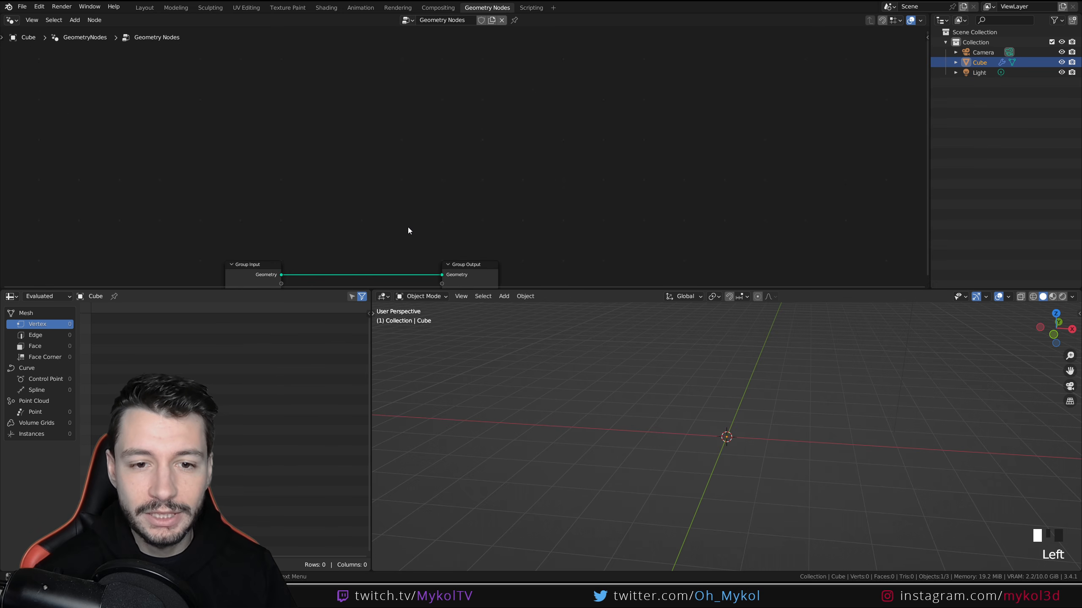
{"action": "scroll", "coordinate": [408, 231], "scroll_direction": "up", "scroll_amount": 6}
{"action": "scroll", "coordinate": [591, 154], "scroll_direction": "down", "scroll_amount": 2}
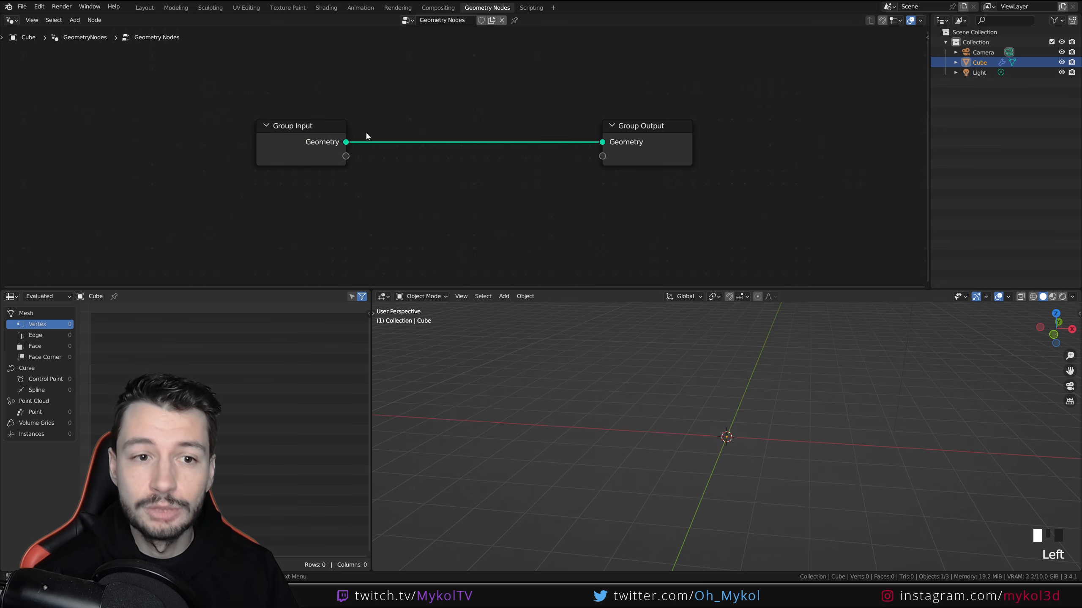
{"action": "left_click", "coordinate": [306, 131]}
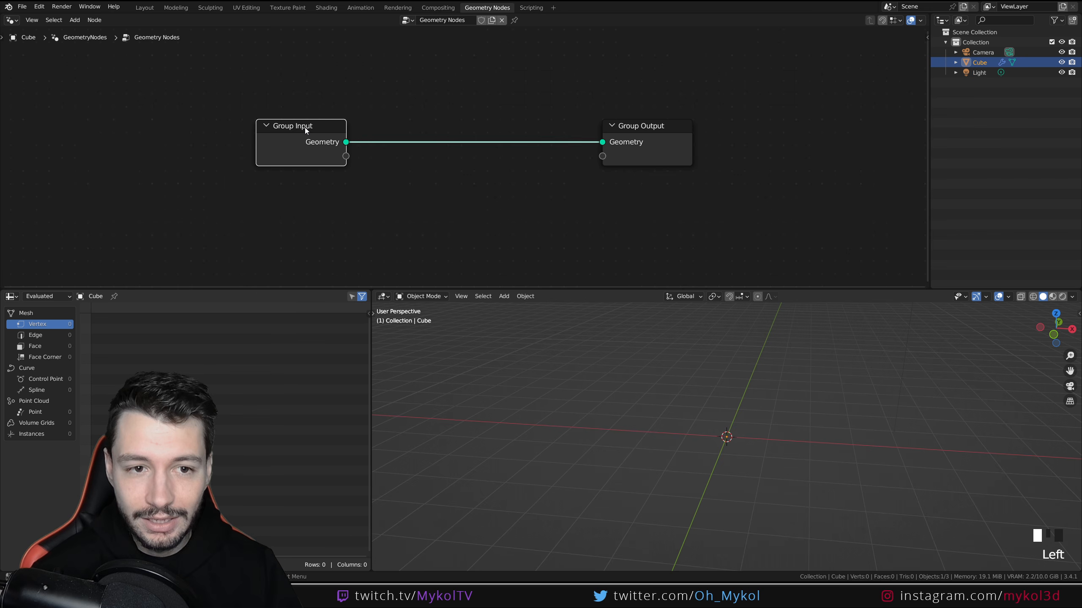
{"action": "key", "text": "Delete"}
{"action": "scroll", "coordinate": [314, 129], "scroll_direction": "down", "scroll_amount": 2}
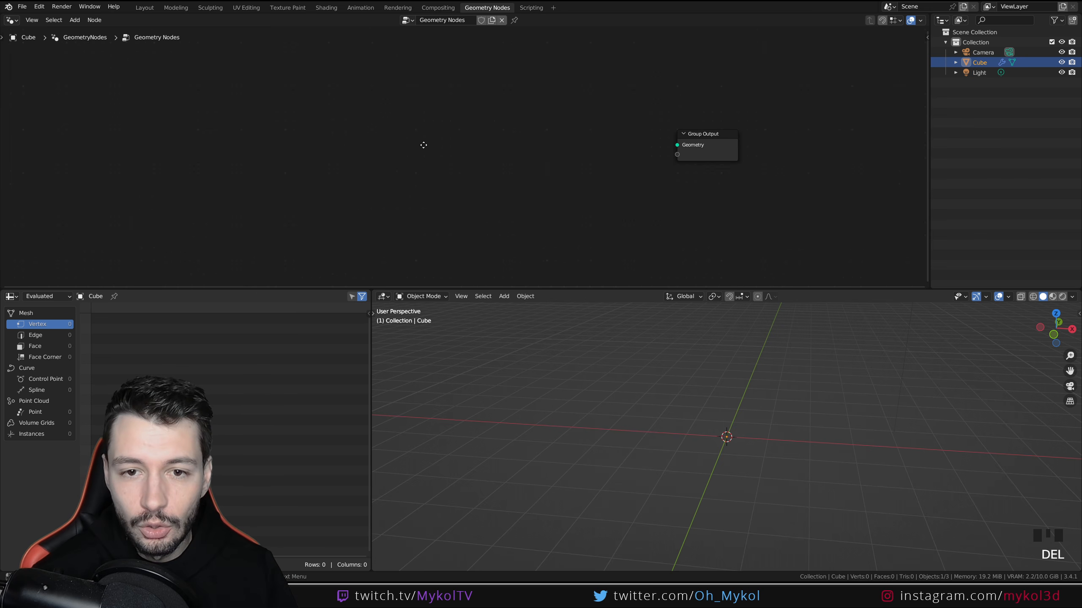
- Add a Grid node and connect its Mesh output to the Group Output's Geometry input
{"action": "key", "text": "shift+a"}
{"action": "left_click", "coordinate": [274, 126]}
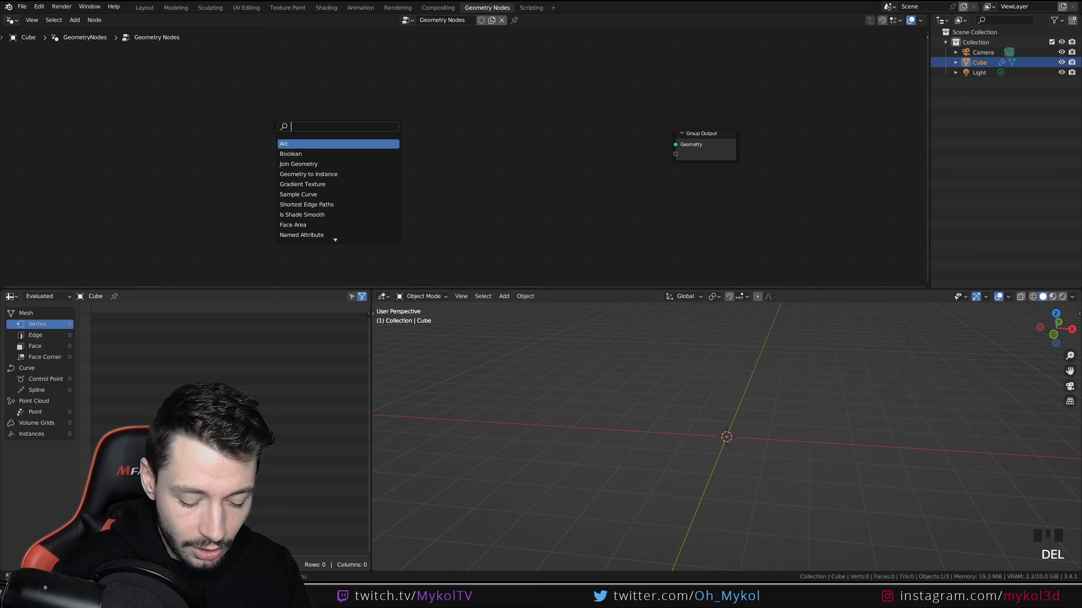
{"action": "type", "text": "grid"}
{"action": "key", "text": "Return"}
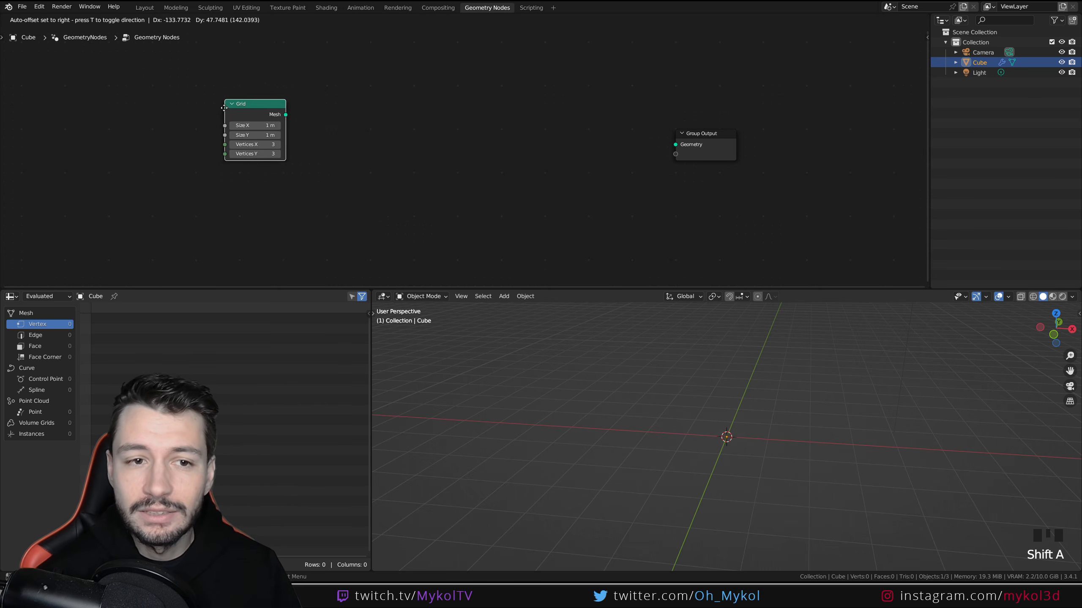
{"action": "left_click", "coordinate": [216, 107]}
{"action": "left_click_drag", "start_coordinate": [277, 114], "coordinate": [677, 145]}
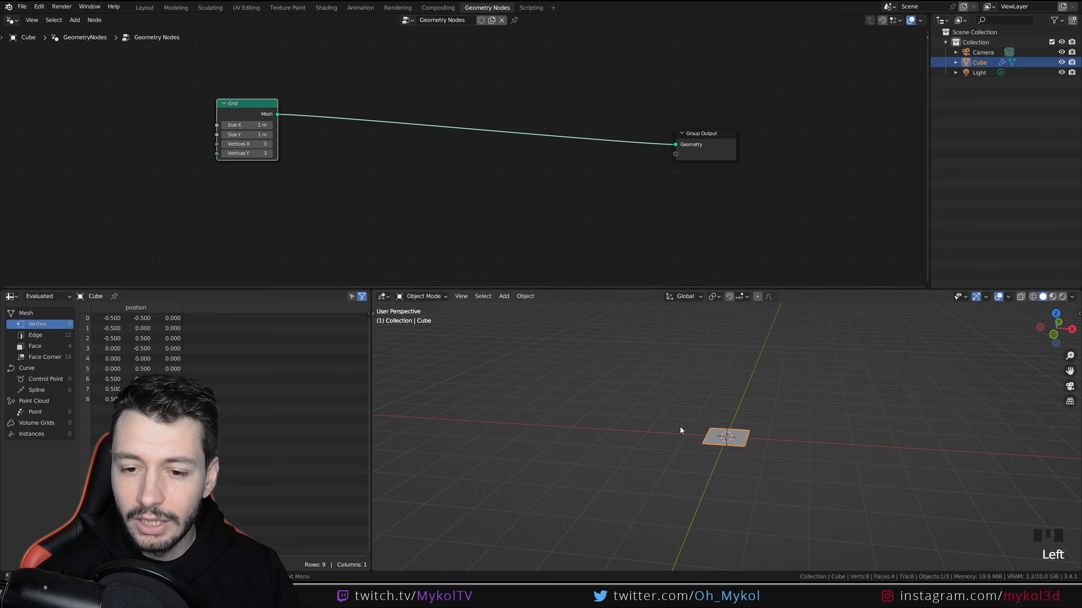
- Set the Grid node's Size X and Size Y to 100 m
{"action": "left_click", "coordinate": [261, 126]}
{"action": "type", "text": "1"}
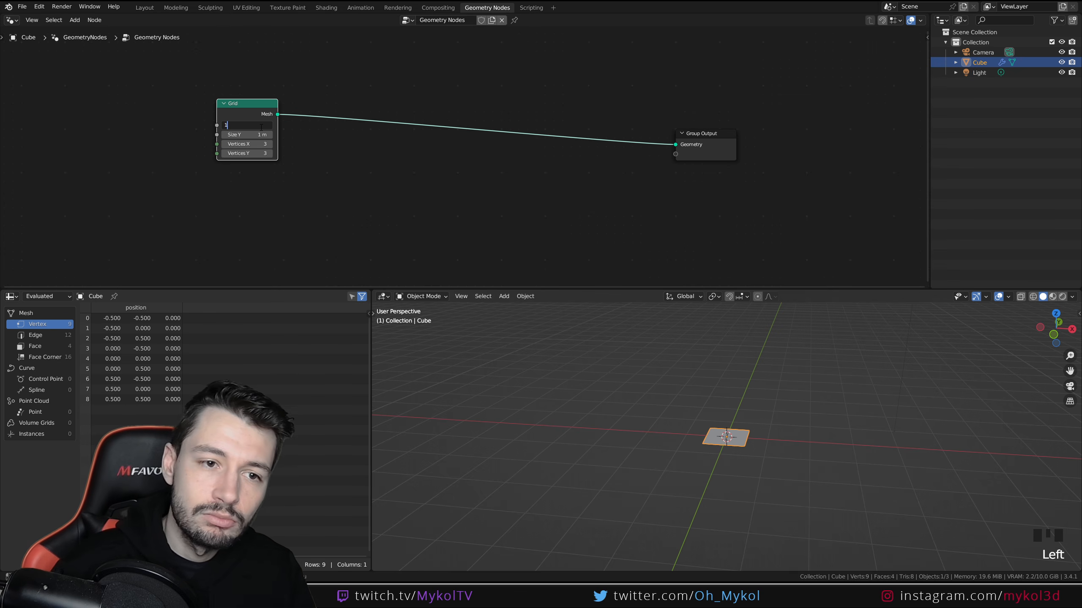
{"action": "type", "text": "00"}
{"action": "key", "text": "Return"}
{"action": "left_click", "coordinate": [256, 135]}
{"action": "type", "text": "100"}
{"action": "key", "text": "Return"}
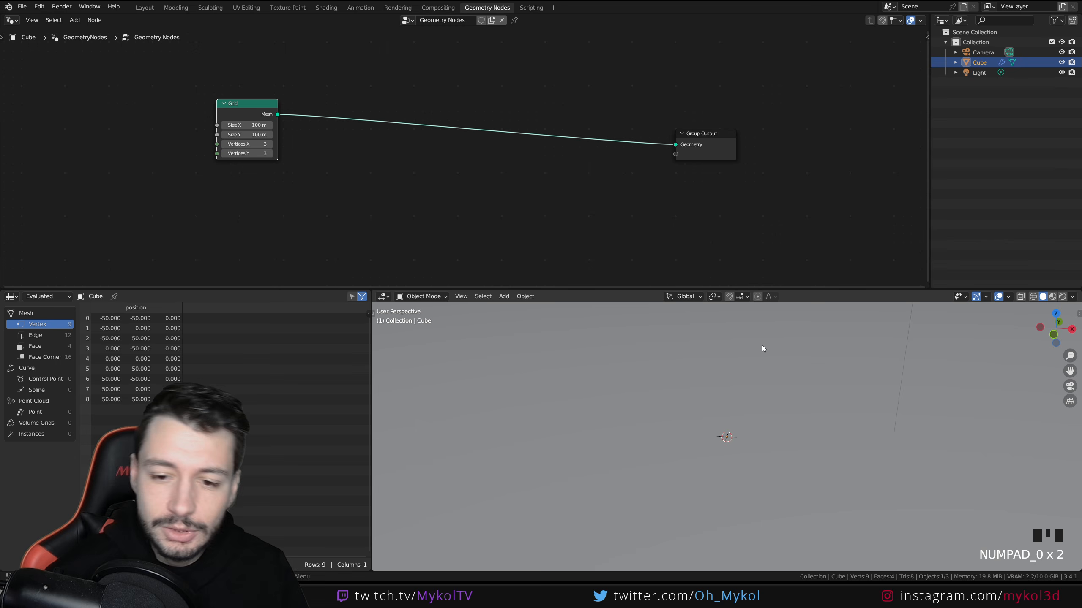
{"action": "scroll", "coordinate": [785, 422], "scroll_direction": "down", "scroll_amount": 8}
{"action": "mouse_move", "coordinate": [785, 422]}
{"action": "middle_mouse_down"}
{"action": "mouse_move", "coordinate": [776, 418]}
{"action": "mouse_move", "coordinate": [786, 419]}
{"action": "middle_mouse_up"}
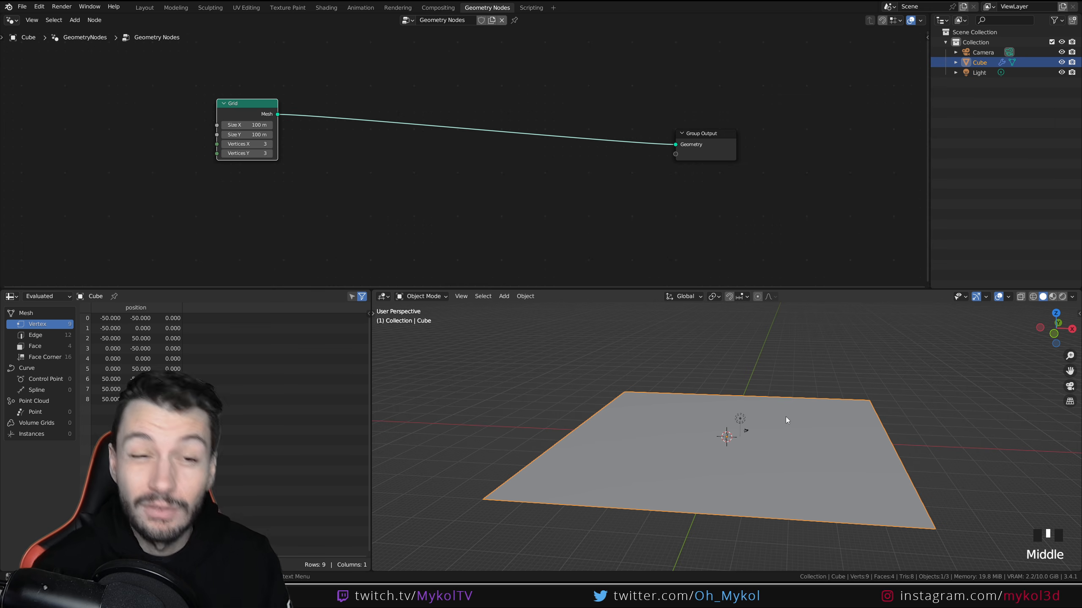
- Set the Grid node's Vertices X and Vertices Y to 50
{"action": "double_click", "coordinate": [242, 145]}
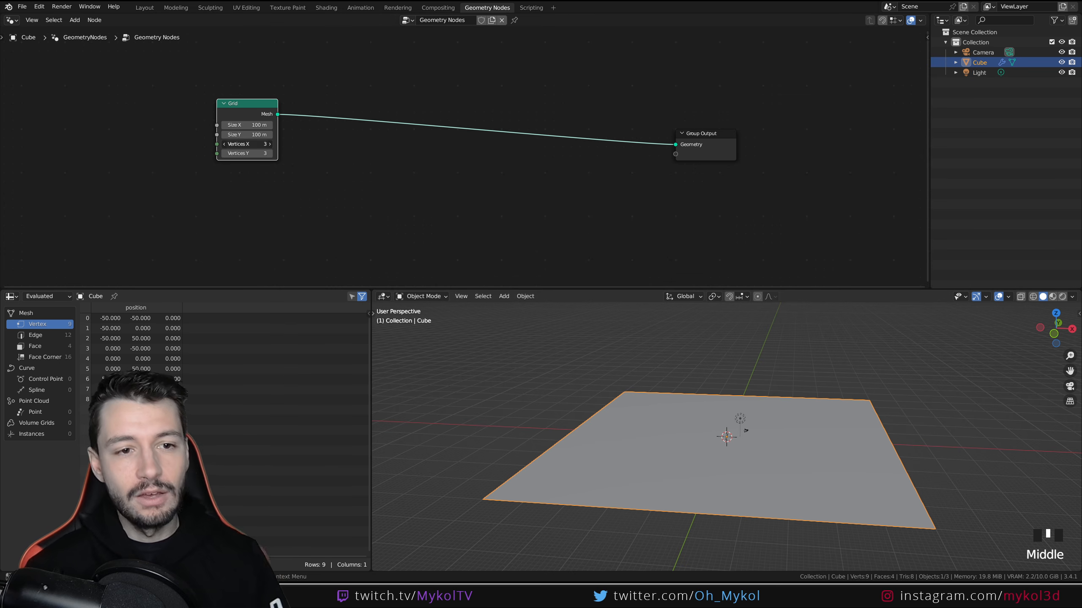
{"action": "type", "text": "50"}
{"action": "left_click", "coordinate": [248, 152]}
{"action": "type", "text": "50"}
{"action": "key", "text": "Return"}
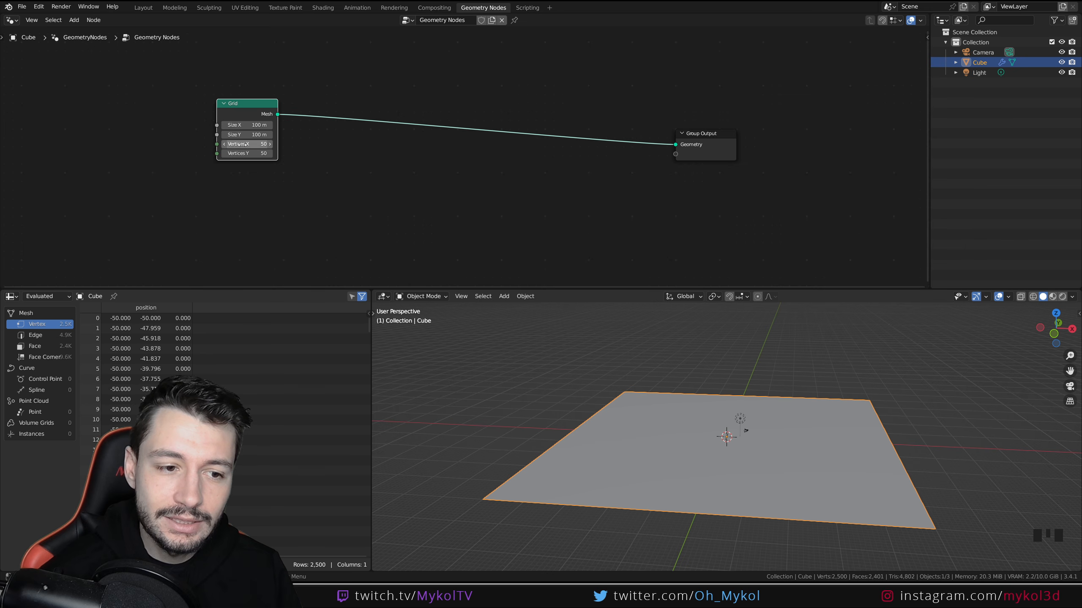
- Examine the grid's subdivisions in wireframe shading and return the viewport to solid shading
{"action": "middle_click_drag", "start_coordinate": [640, 387], "coordinate": [792, 460]}
{"action": "key", "text": "Tab"}
{"action": "key", "text": "Tab"}
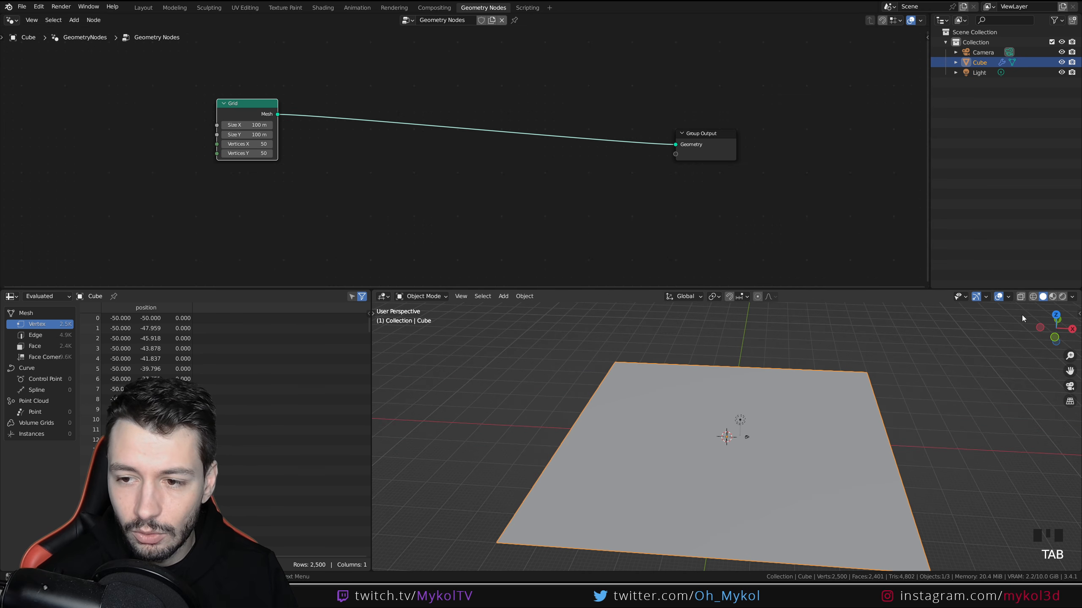
{"action": "left_click", "coordinate": [1032, 296]}
{"action": "mouse_move", "coordinate": [809, 384]}
{"action": "middle_mouse_down"}
{"action": "mouse_move", "coordinate": [848, 399]}
{"action": "mouse_move", "coordinate": [1018, 310]}
{"action": "middle_mouse_up"}
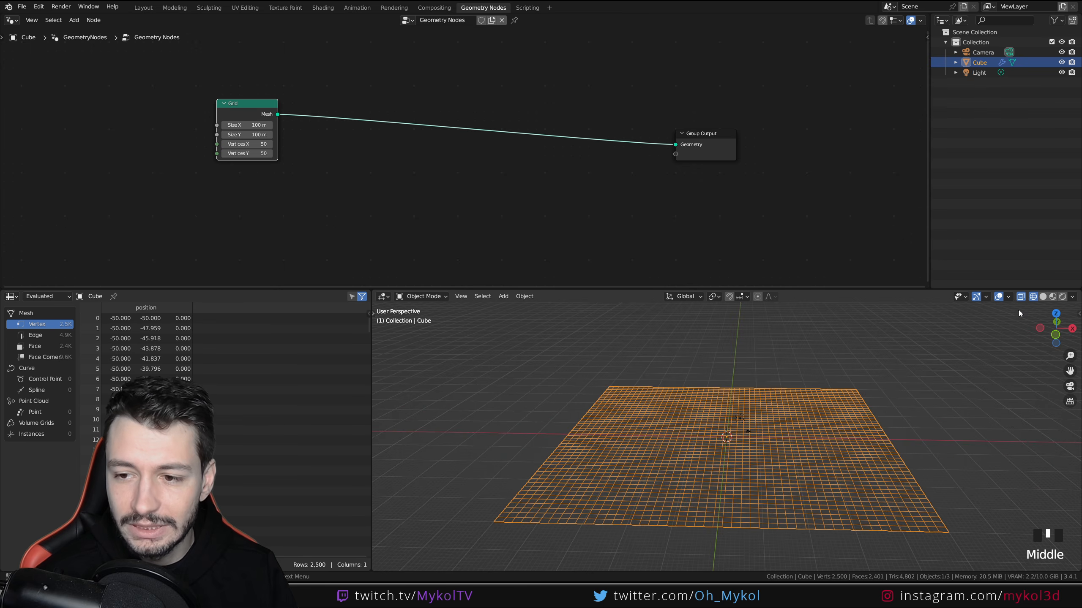
{"action": "left_click", "coordinate": [1043, 298]}
- Move the Group Output farther from the Grid and insert a Set Position node on the link between them
{"action": "left_click_drag", "start_coordinate": [703, 133], "coordinate": [743, 107]}
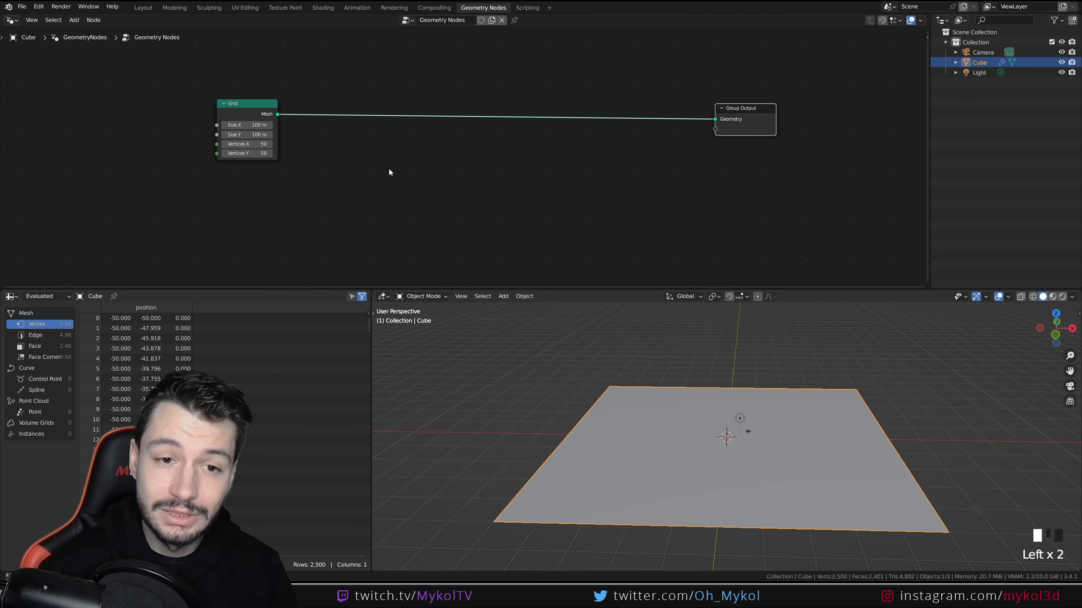
{"action": "key", "text": "shift+a"}
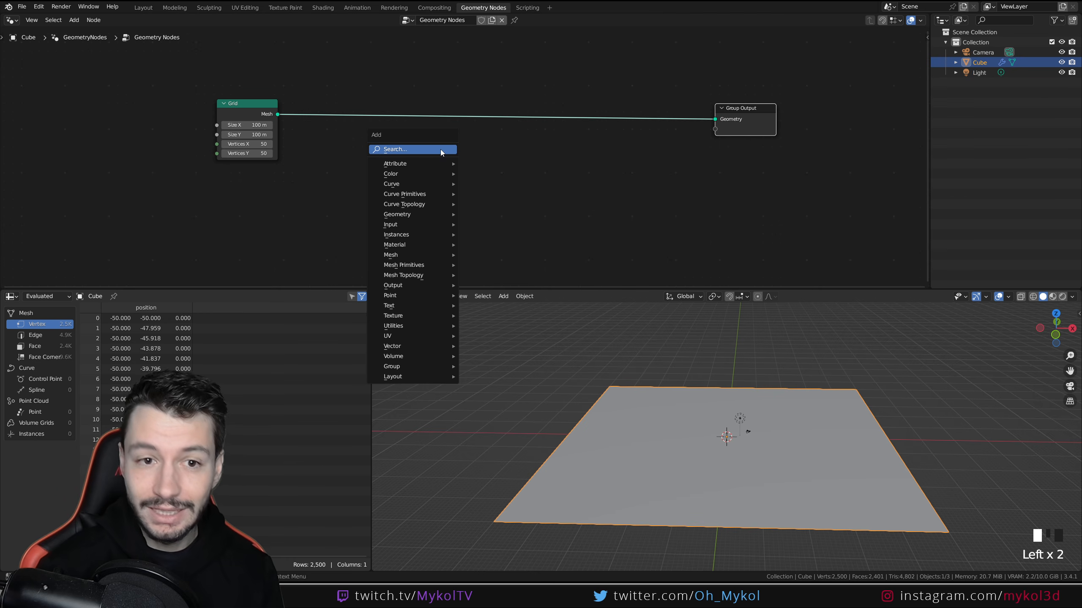
{"action": "left_click", "coordinate": [442, 152]}
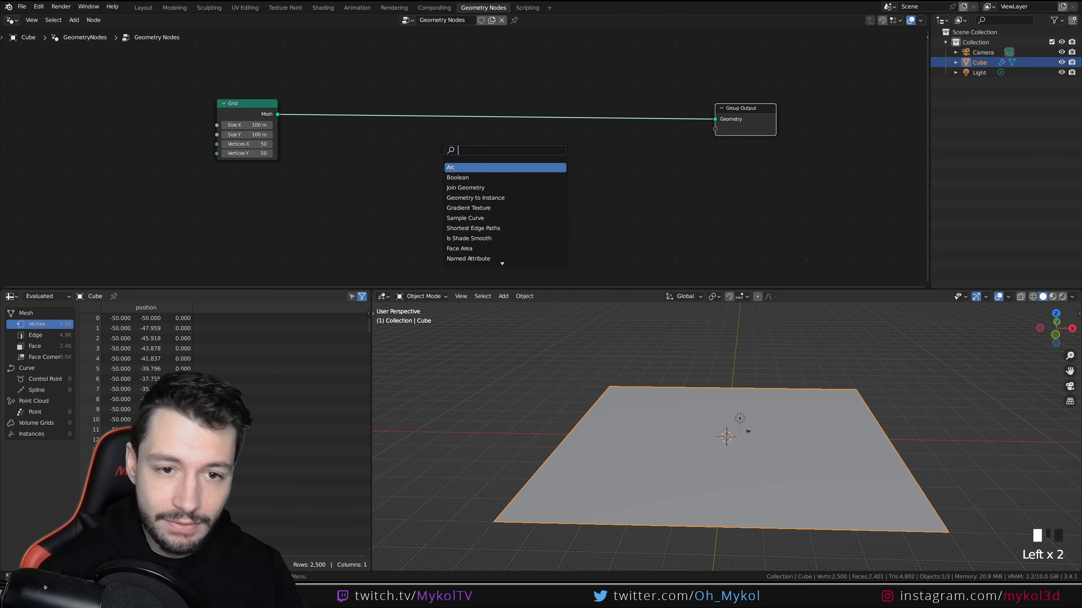
{"action": "type", "text": "set pos"}
{"action": "key", "text": "Return"}
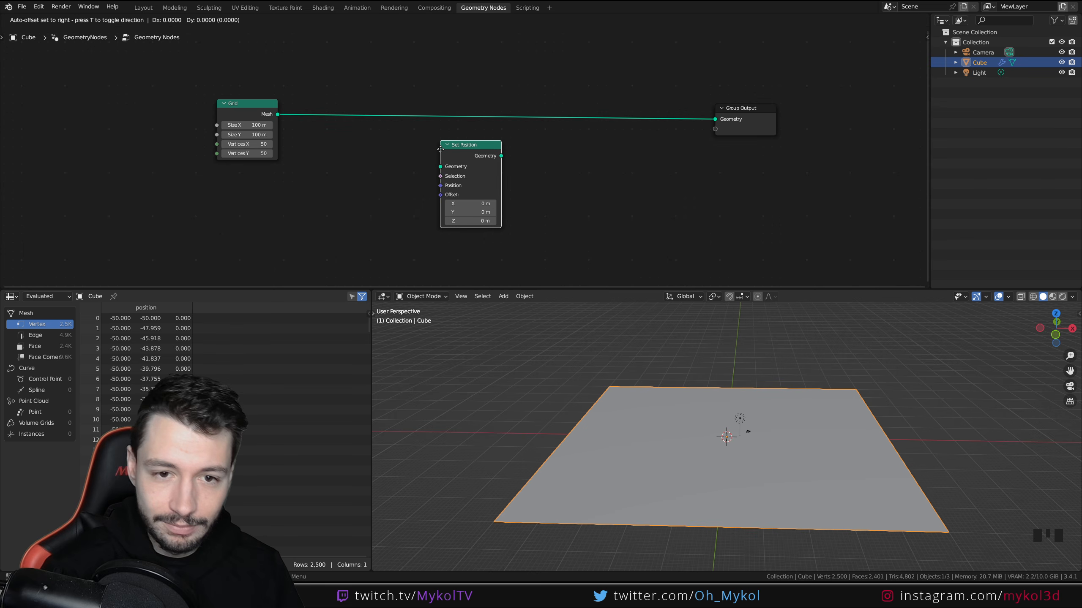
{"action": "left_click", "coordinate": [419, 90]}
{"action": "left_click_drag", "start_coordinate": [451, 162], "coordinate": [473, 162]}
{"action": "key", "text": "ctrl+z"}
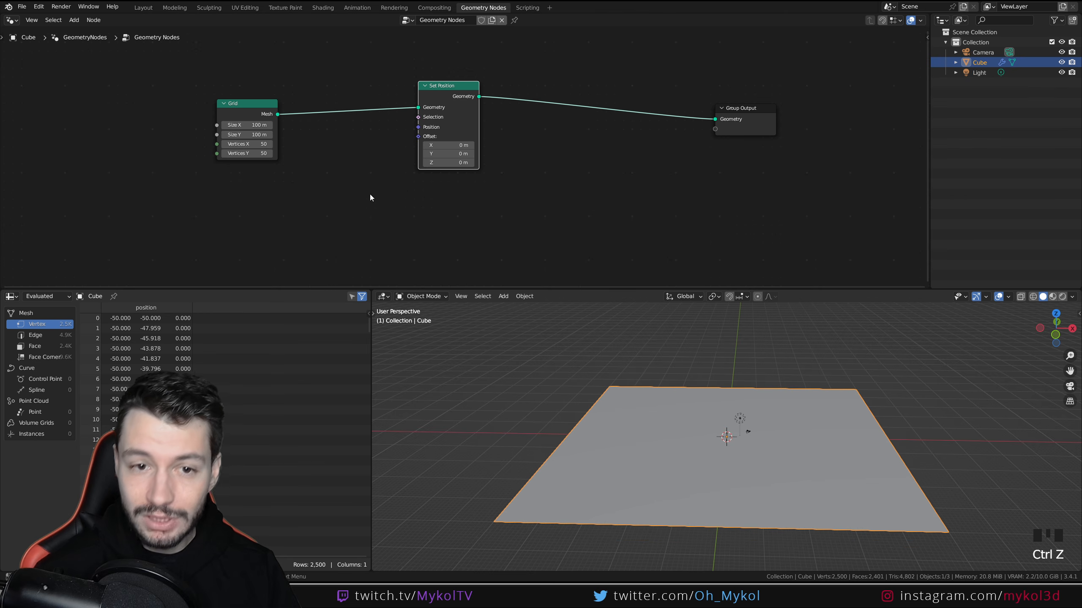
- Move the Grid node up and add a Noise Texture node below it
{"action": "left_click_drag", "start_coordinate": [254, 114], "coordinate": [254, 92]}
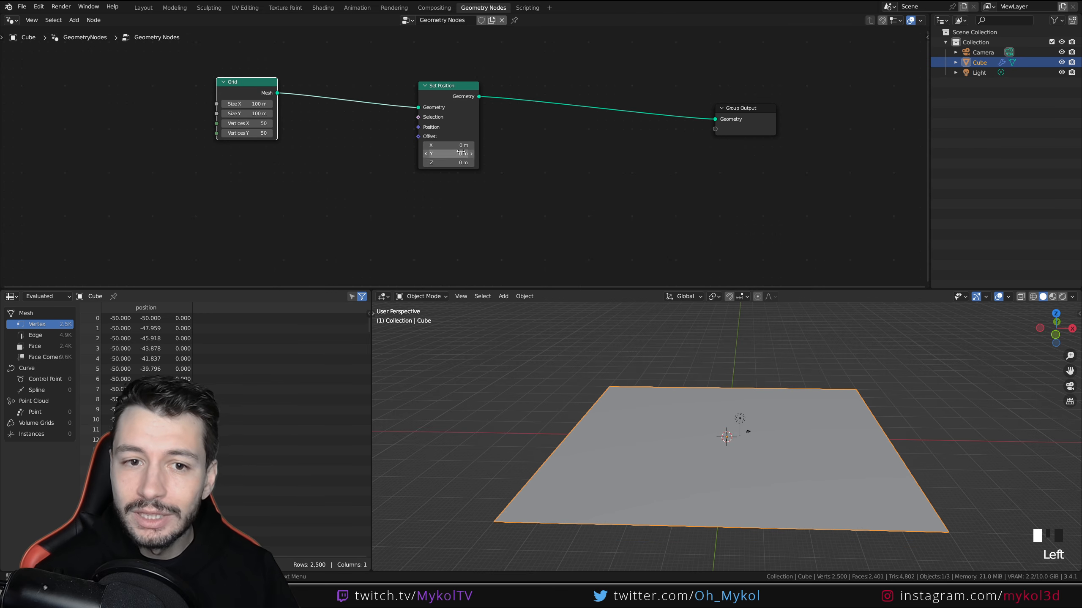
{"action": "middle_click_drag", "start_coordinate": [373, 196], "coordinate": [403, 193]}
{"action": "key", "text": "shift+a"}
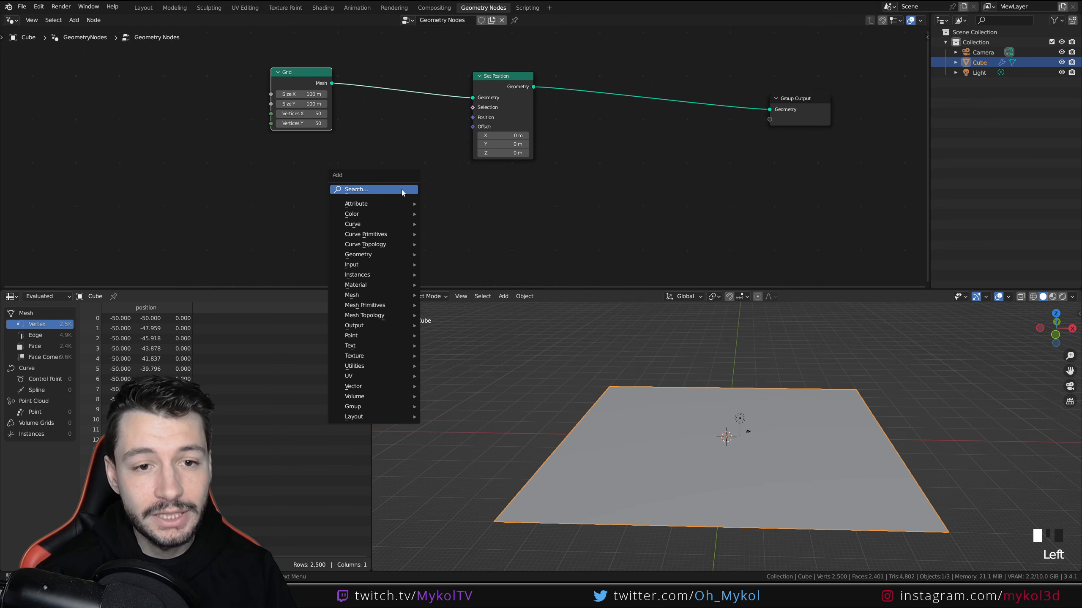
{"action": "left_click", "coordinate": [402, 190]}
{"action": "type", "text": "noise"}
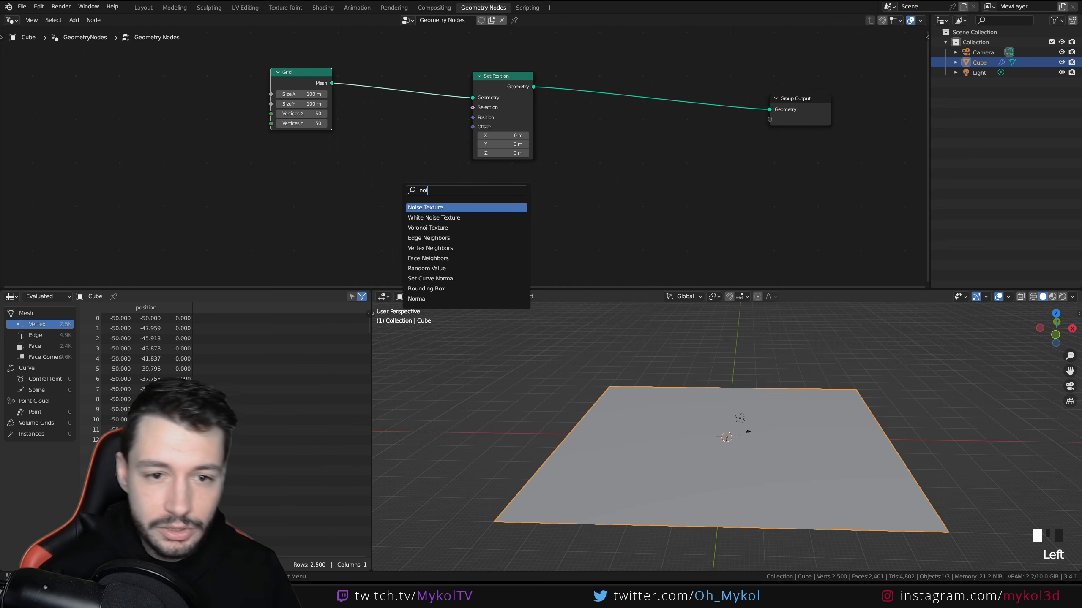
{"action": "left_click", "coordinate": [417, 207]}
{"action": "left_click", "coordinate": [291, 225]}
{"action": "key", "text": "Home"}
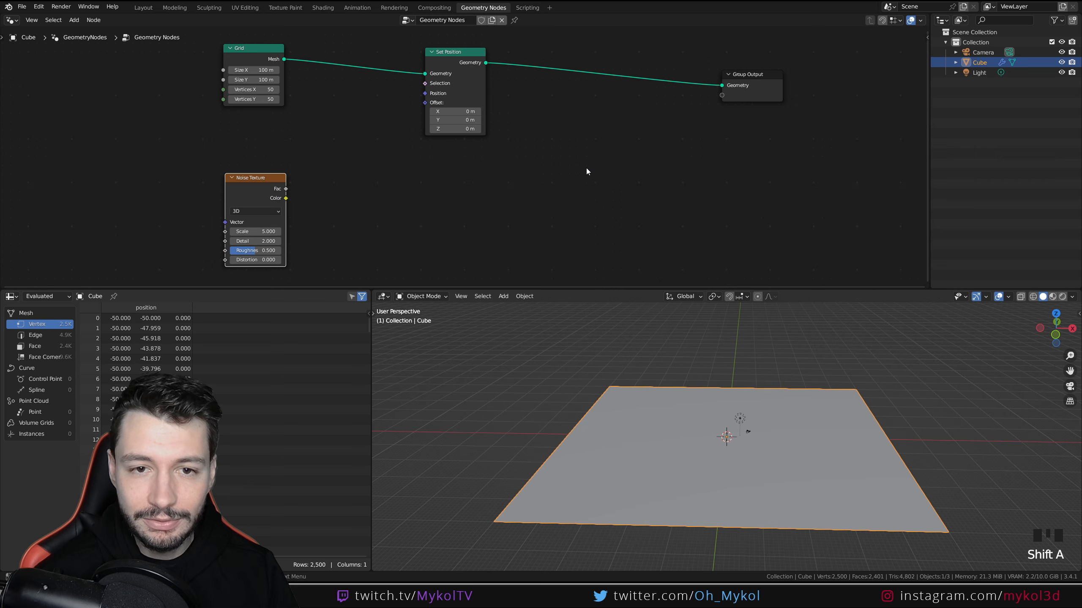
- Preview the Noise Texture's Fac output on the terrain through a Viewer node fed with the Grid's mesh
{"action": "key", "text": "shift+a"}
{"action": "left_click", "coordinate": [273, 180]}
{"action": "left_click", "coordinate": [262, 180]}
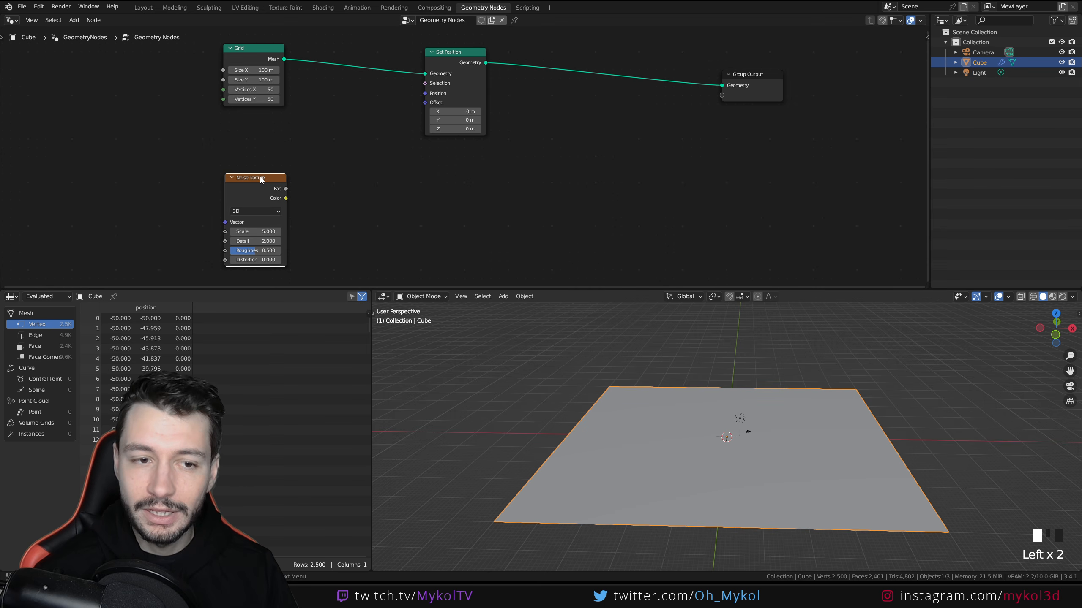
{"action": "left_click", "coordinate": [262, 180], "text": "ctrl+shift"}
{"action": "left_click_drag", "start_coordinate": [315, 177], "coordinate": [645, 176]}
{"action": "left_click_drag", "start_coordinate": [284, 59], "coordinate": [641, 202]}
{"action": "middle_click_drag", "start_coordinate": [737, 444], "coordinate": [735, 388]}
{"action": "scroll", "coordinate": [749, 474], "scroll_direction": "up", "scroll_amount": 4}
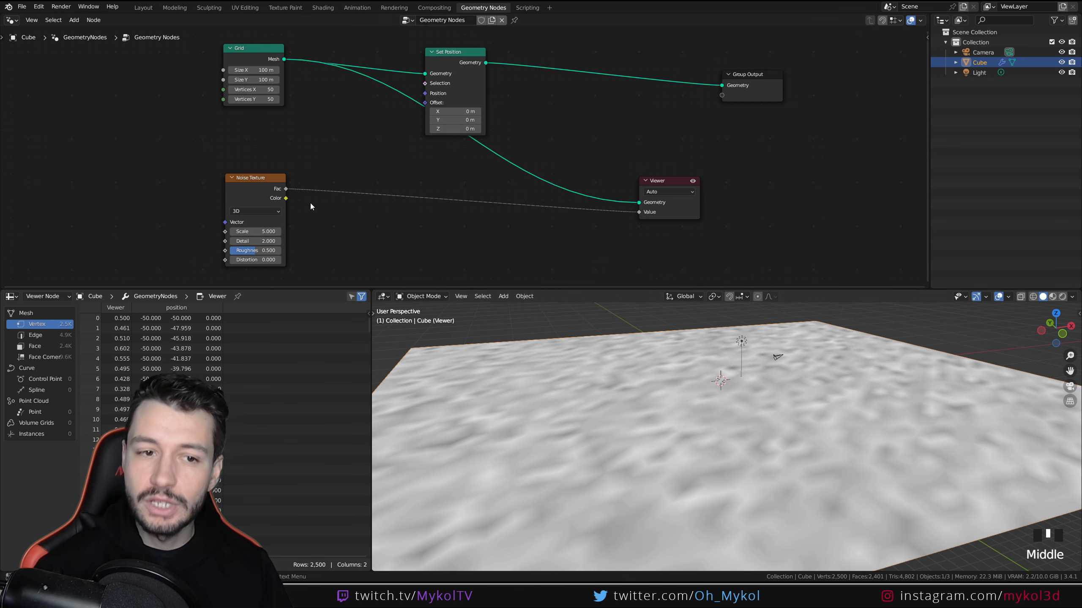
{"action": "scroll", "coordinate": [713, 385], "scroll_direction": "down", "scroll_amount": 2}
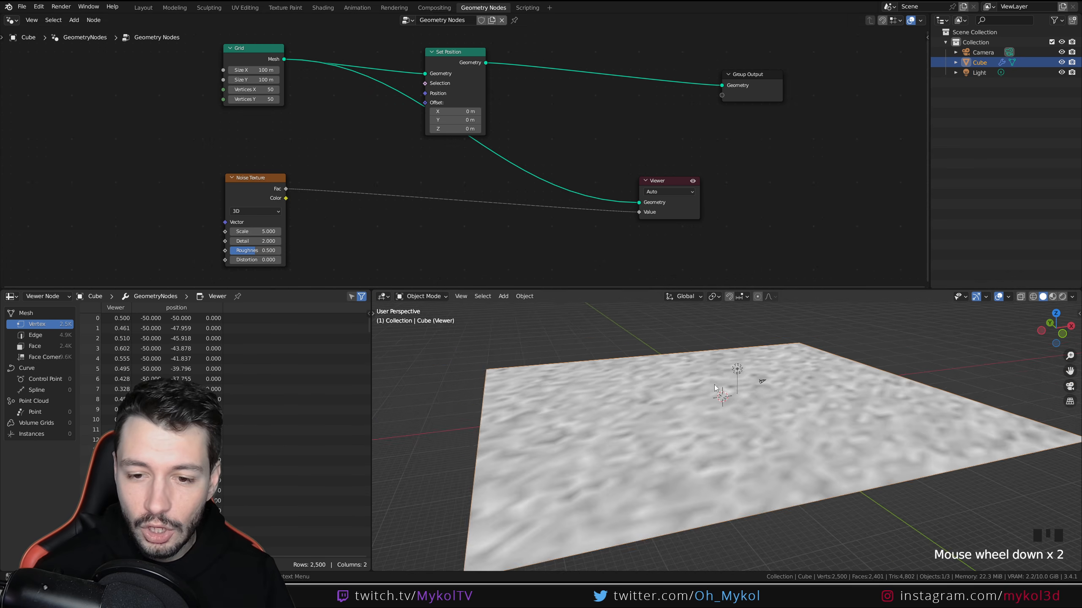
{"action": "middle_click_drag", "start_coordinate": [714, 385], "coordinate": [759, 419]}
{"action": "scroll", "coordinate": [686, 432], "scroll_direction": "up", "scroll_amount": 3}
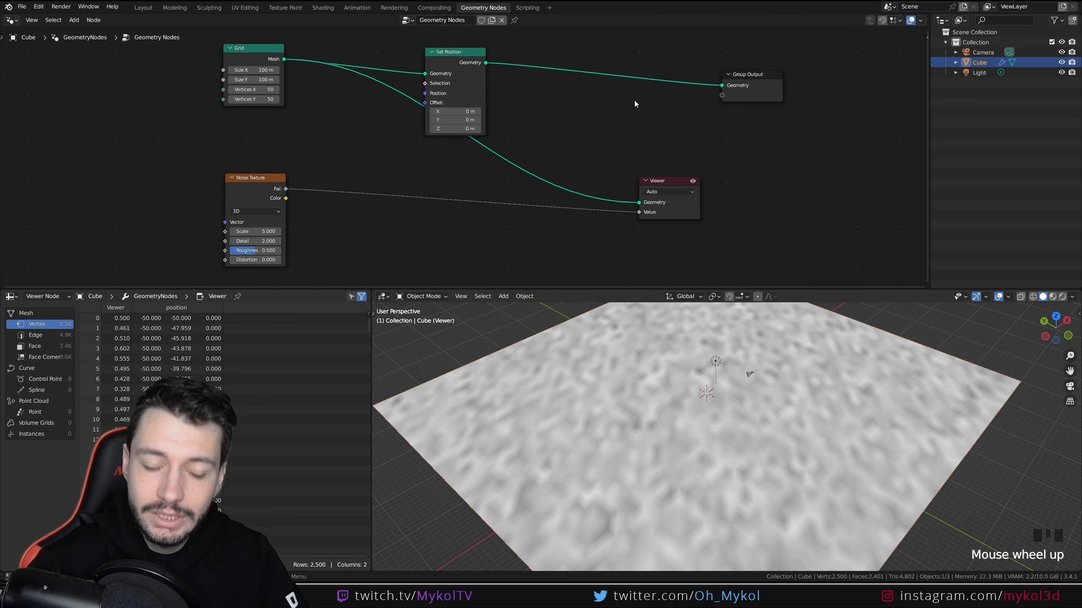
- Set the Noise Texture's Scale to 0.1 and its Detail and Roughness to 0
{"action": "left_click_drag", "start_coordinate": [256, 232], "coordinate": [239, 231]}
{"action": "left_click", "coordinate": [255, 231]}
{"action": "type", "text": "0.1"}
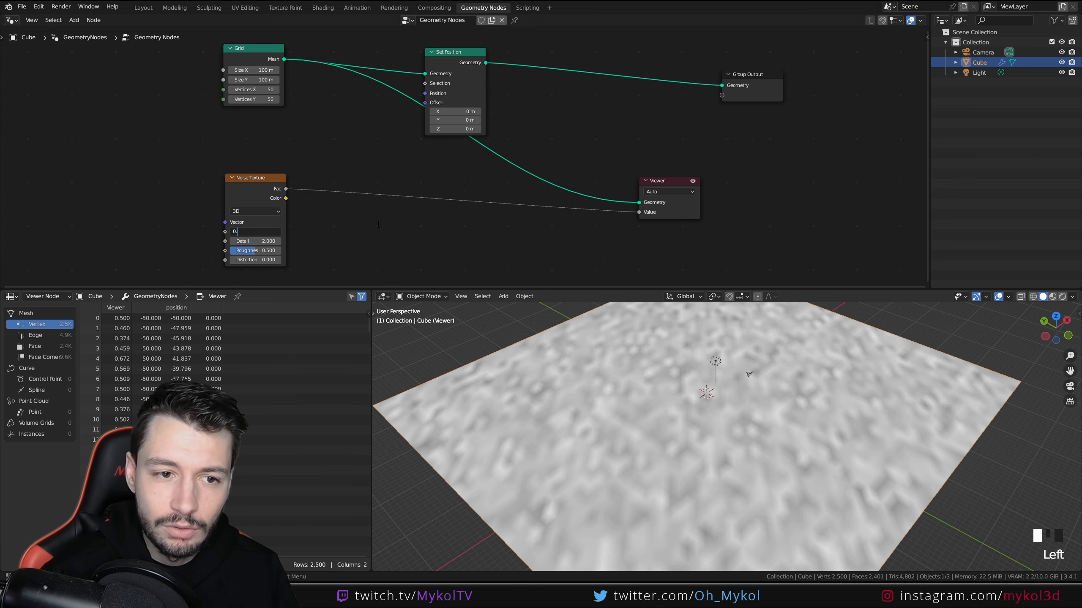
{"action": "key", "text": "Return"}
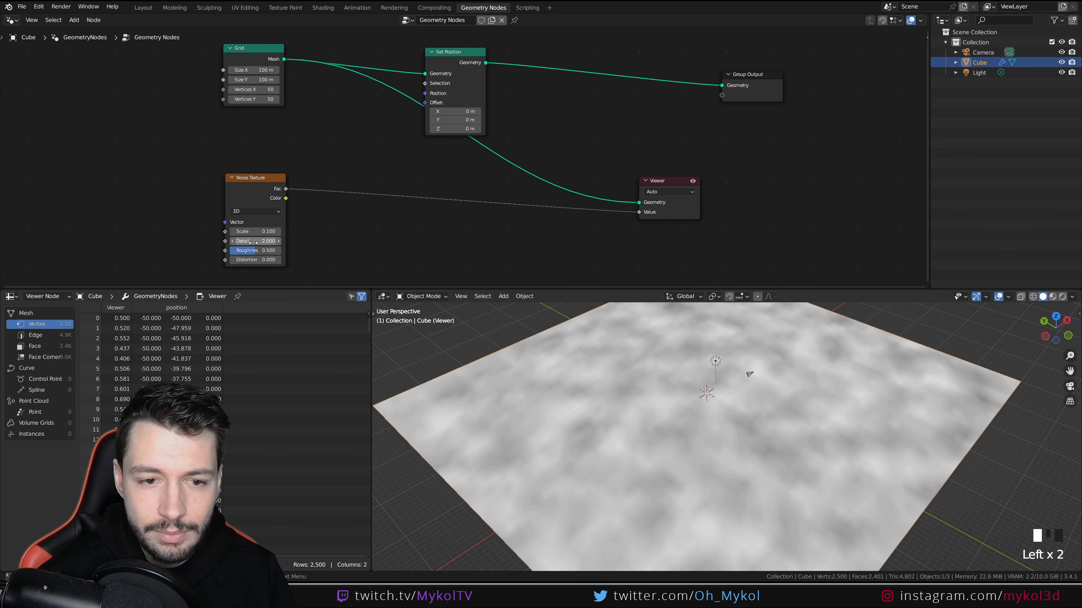
{"action": "mouse_move", "coordinate": [253, 242]}
{"action": "left_mouse_down"}
{"action": "mouse_move", "coordinate": [238, 242]}
{"action": "mouse_move", "coordinate": [256, 252]}
{"action": "left_mouse_up"}
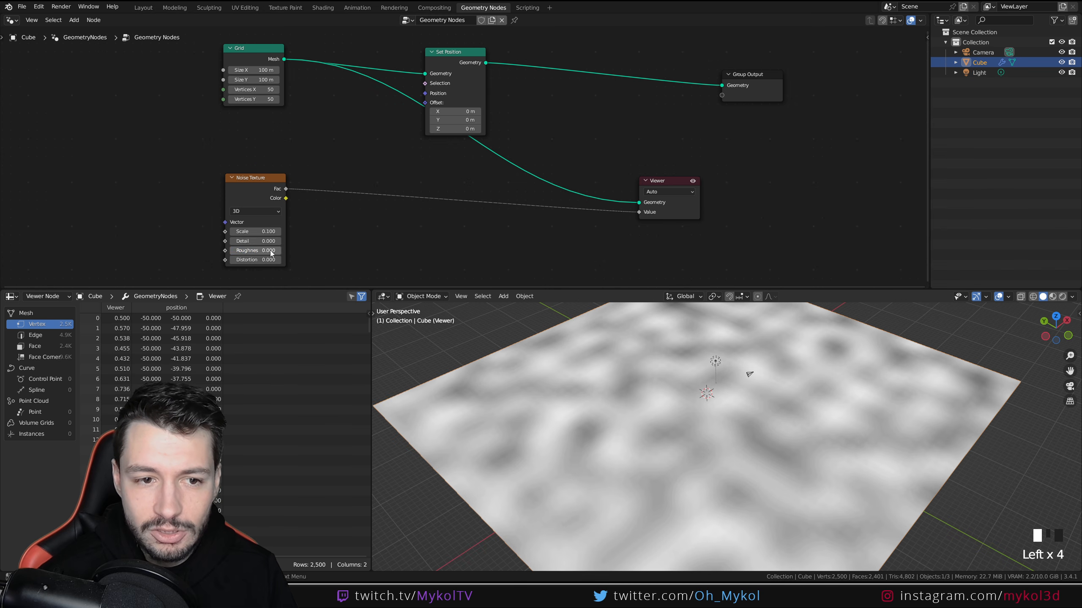
- Try a Noise Texture Scale of 0.01, settle on 0.05, and delete the Viewer node
{"action": "left_click", "coordinate": [256, 231]}
{"action": "type", "text": "0.01"}
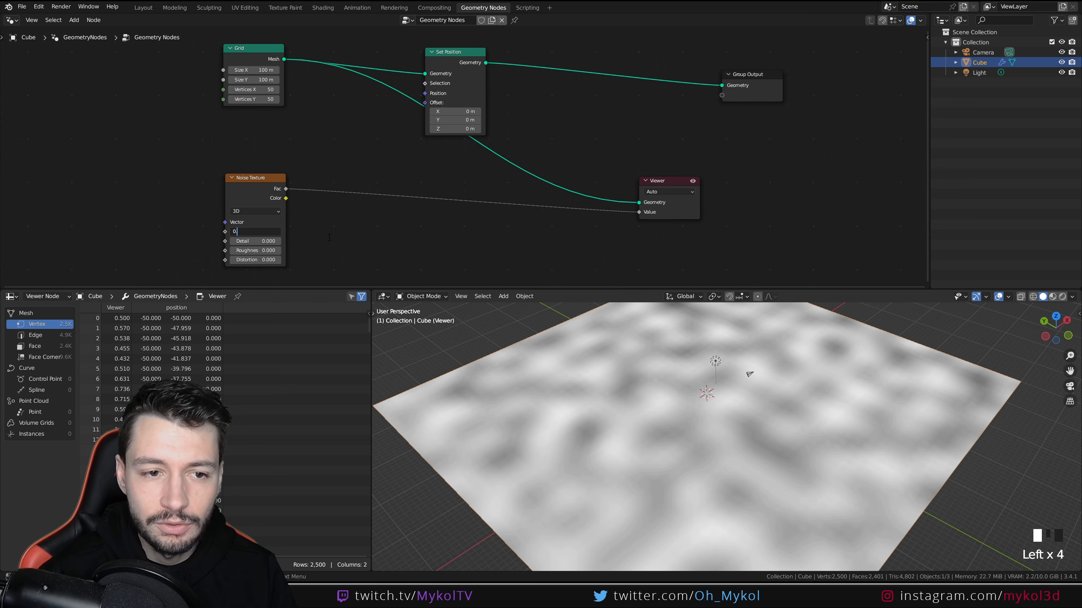
{"action": "left_click", "coordinate": [329, 241]}
{"action": "left_click", "coordinate": [259, 231]}
{"action": "left_click", "coordinate": [259, 229]}
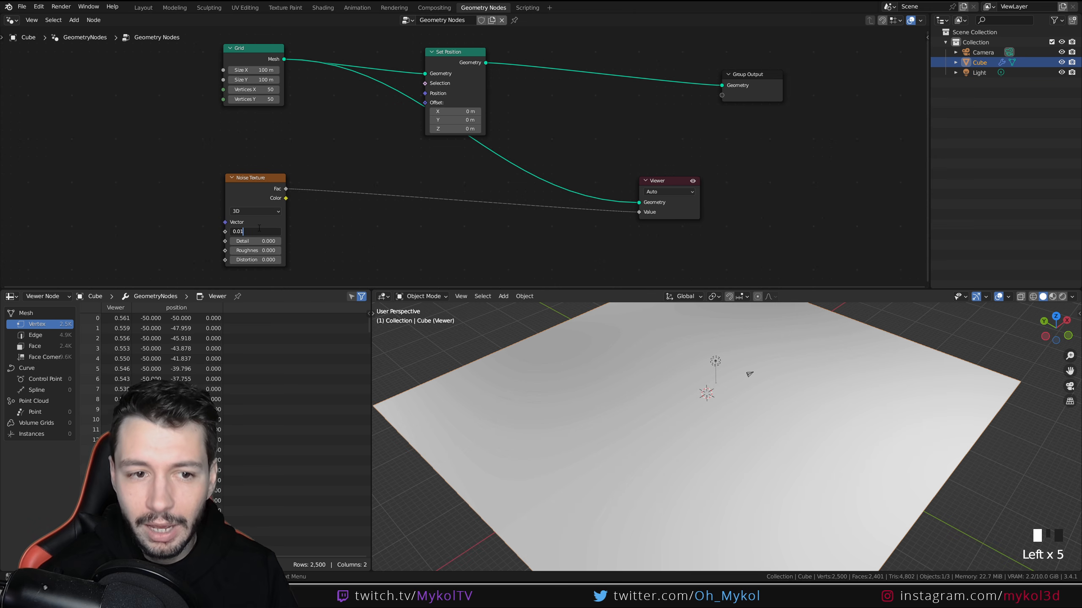
{"action": "key", "text": "BackSpace"}
{"action": "type", "text": "5"}
{"action": "key", "text": "Return"}
{"action": "middle_click_drag", "start_coordinate": [683, 368], "coordinate": [602, 432]}
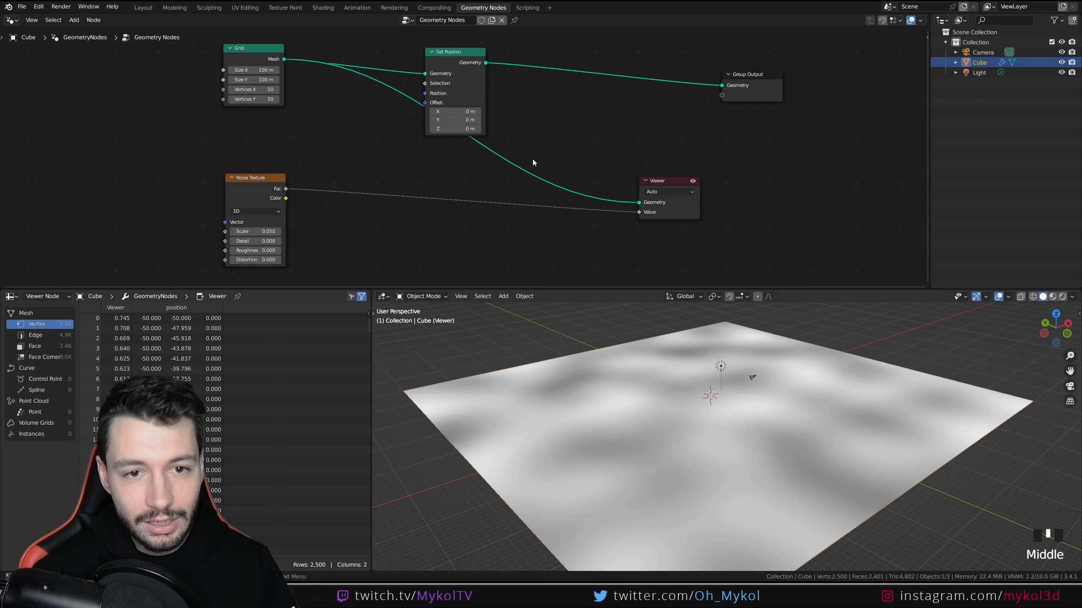
{"action": "left_click", "coordinate": [664, 182]}
{"action": "key", "text": "Delete"}
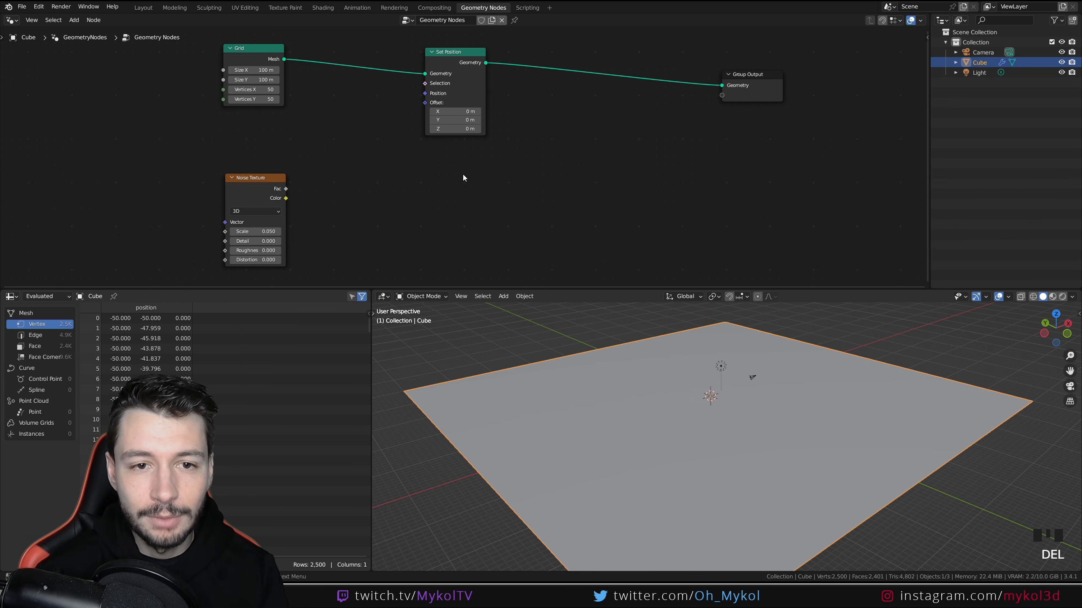
- Try feeding the Noise Texture's Fac output directly into the Set Position node's Offset
{"action": "left_click_drag", "start_coordinate": [286, 189], "coordinate": [425, 103]}
{"action": "mouse_move", "coordinate": [660, 362]}
{"action": "middle_mouse_down"}
{"action": "mouse_move", "coordinate": [704, 389]}
{"action": "mouse_move", "coordinate": [669, 349]}
{"action": "middle_mouse_up"}
{"action": "key", "text": "ctrl+z"}
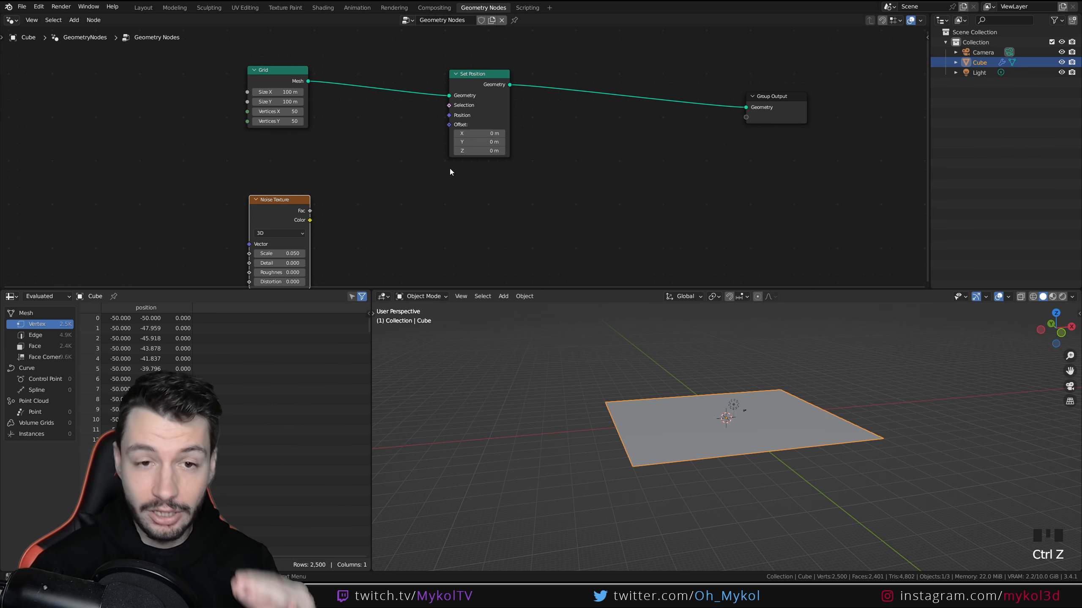
- Add a Combine XYZ node and connect its Vector output to the Set Position node's Offset
{"action": "scroll", "coordinate": [358, 172], "scroll_direction": "down", "scroll_amount": 2}
{"action": "key", "text": "shift+a"}
{"action": "type", "text": "co"}
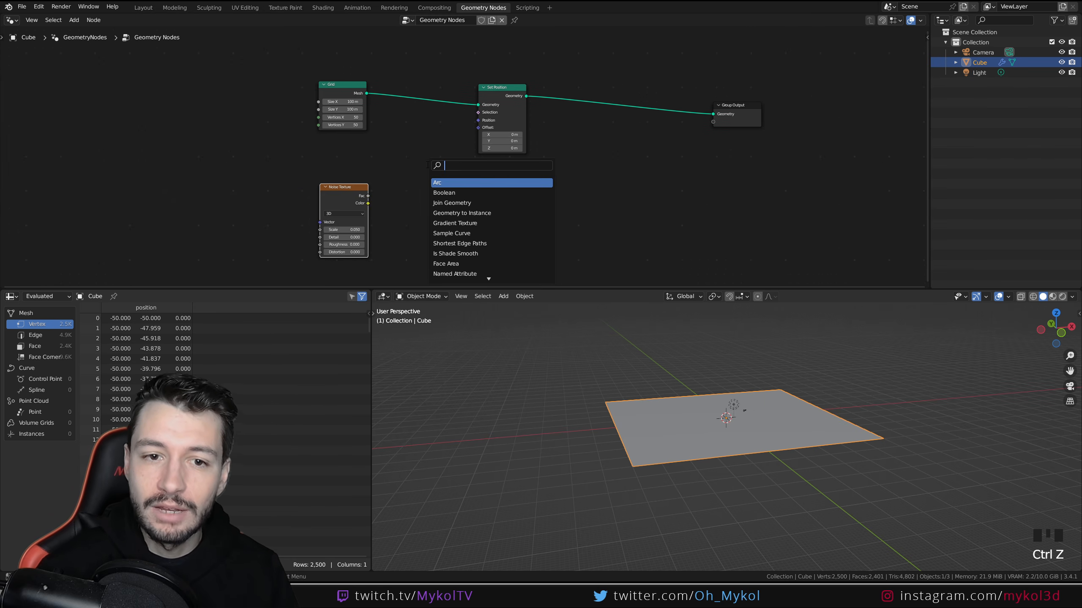
{"action": "type", "text": "mbi"}
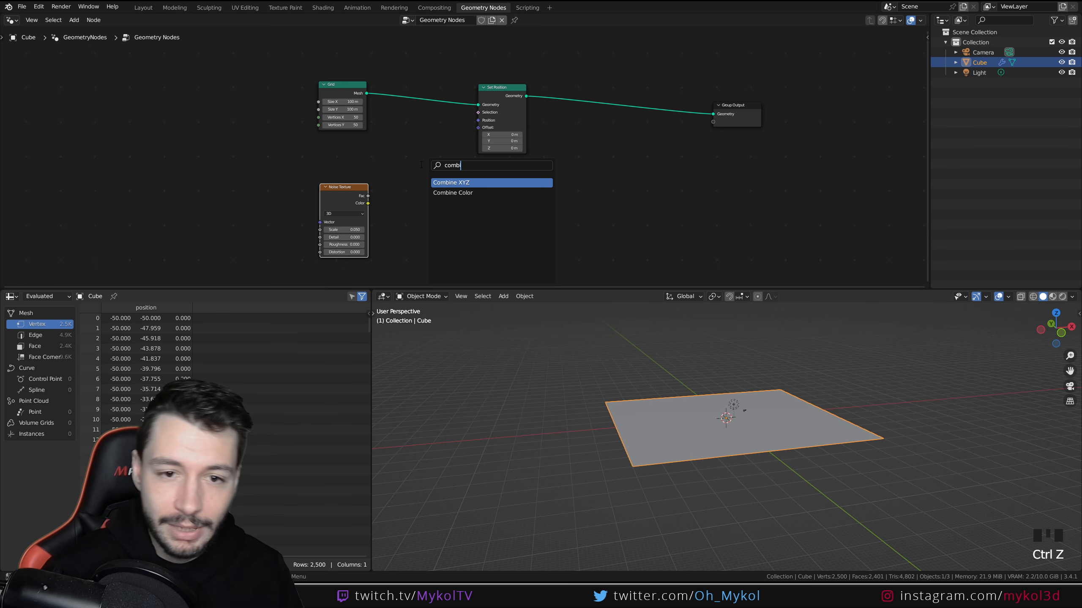
{"action": "left_click", "coordinate": [460, 179]}
{"action": "left_click", "coordinate": [438, 175]}
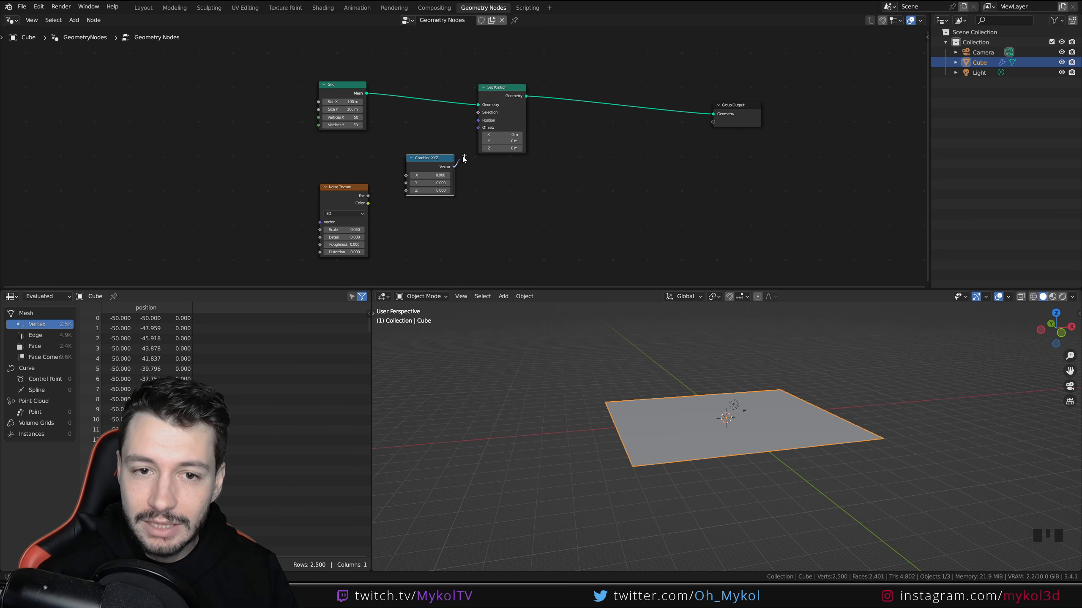
{"action": "left_click_drag", "start_coordinate": [454, 166], "coordinate": [478, 127]}
- Connect the Noise Texture's Fac output to the Z input of Combine XYZ
{"action": "scroll", "coordinate": [410, 159], "scroll_direction": "up", "scroll_amount": 2}
{"action": "middle_click_drag", "start_coordinate": [410, 160], "coordinate": [489, 153]}
{"action": "scroll", "coordinate": [448, 157], "scroll_direction": "up", "scroll_amount": 2}
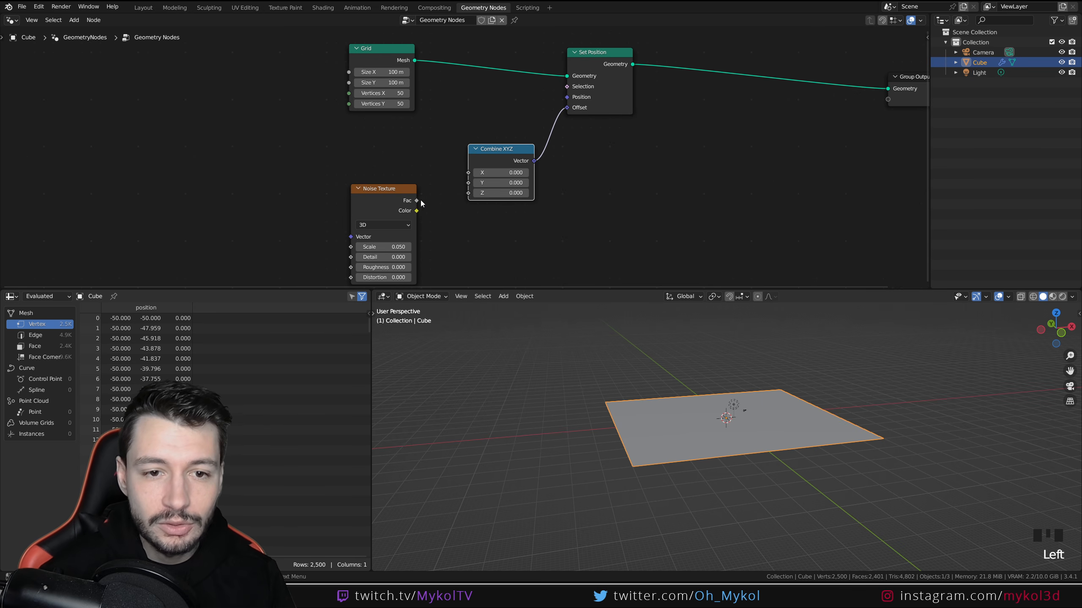
{"action": "left_click_drag", "start_coordinate": [417, 201], "coordinate": [470, 197]}
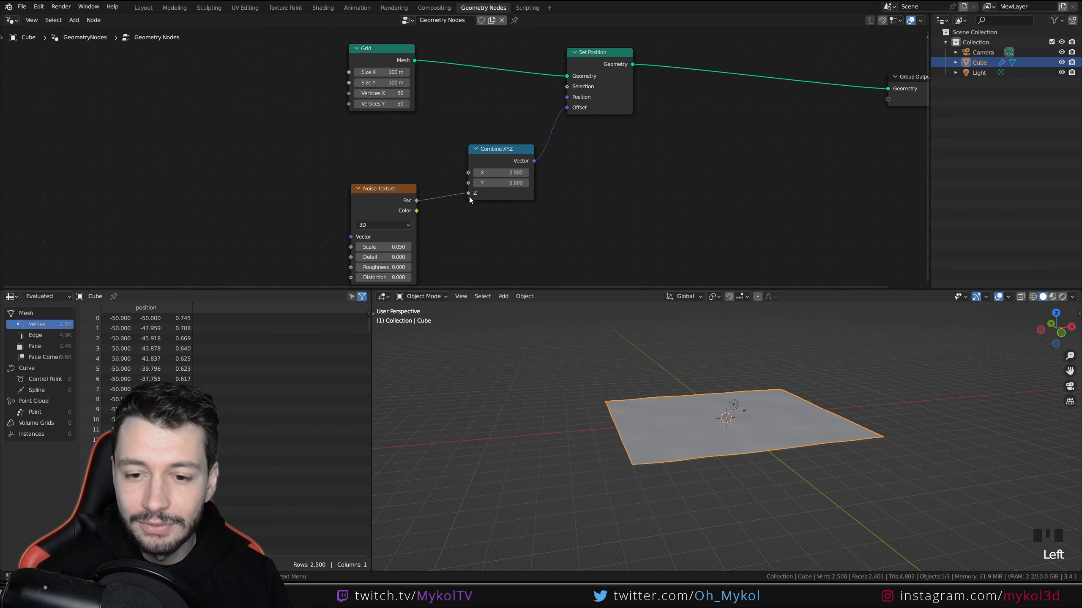
{"action": "middle_click_drag", "start_coordinate": [747, 433], "coordinate": [590, 411]}
{"action": "scroll", "coordinate": [766, 456], "scroll_direction": "up", "scroll_amount": 4}
{"action": "scroll", "coordinate": [833, 431], "scroll_direction": "down", "scroll_amount": 4}
- Move the Noise Texture farther from Combine XYZ and insert a Math node on the link between them
{"action": "left_click_drag", "start_coordinate": [388, 198], "coordinate": [245, 191]}
{"action": "scroll", "coordinate": [452, 217], "scroll_direction": "down", "scroll_amount": 3}
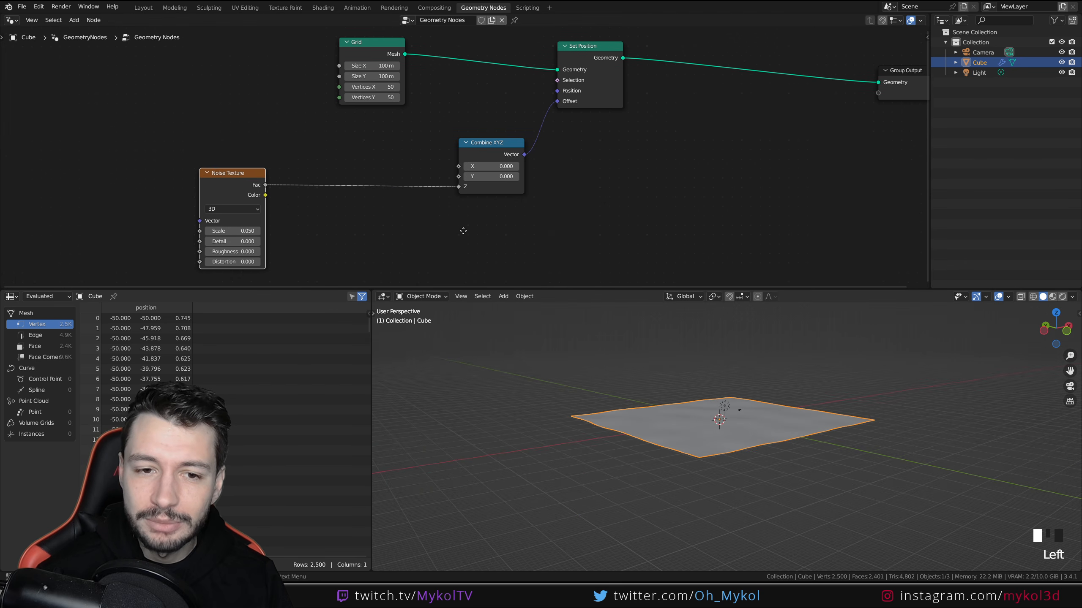
{"action": "scroll", "coordinate": [453, 210], "scroll_direction": "down", "scroll_amount": 3}
{"action": "middle_click_drag", "start_coordinate": [597, 172], "coordinate": [590, 193]}
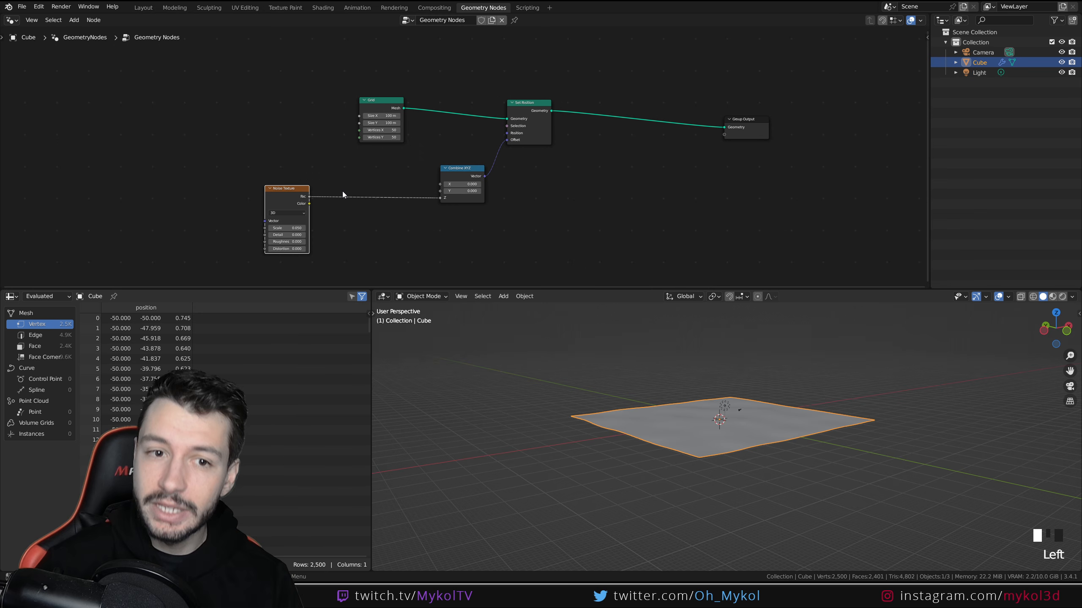
{"action": "key", "text": "shift+a"}
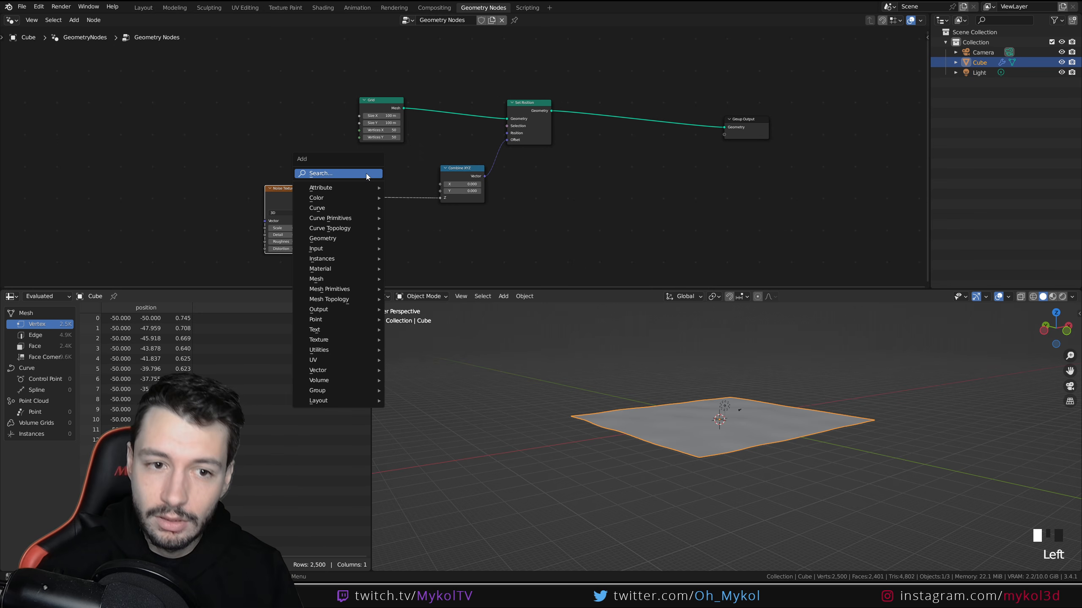
{"action": "left_click", "coordinate": [366, 174]}
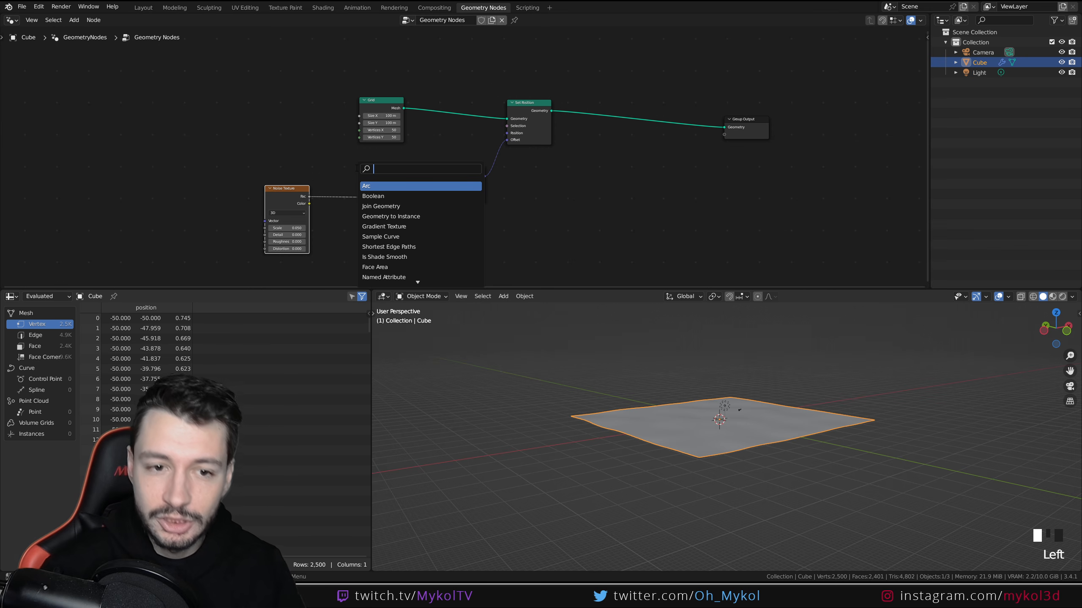
{"action": "type", "text": "add"}
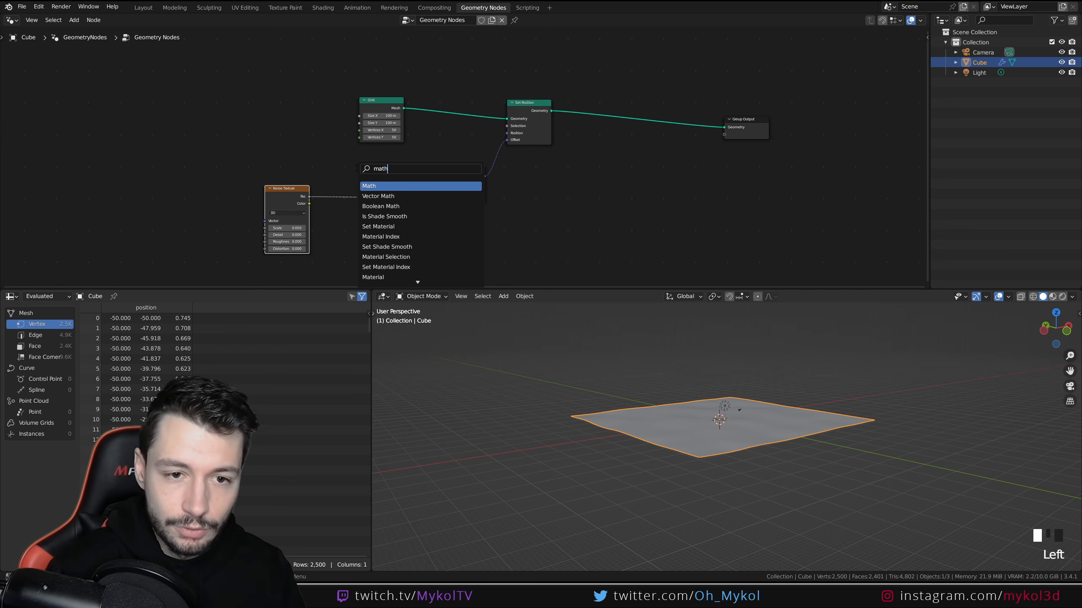
{"action": "key", "text": "Return"}
{"action": "left_click", "coordinate": [355, 168]}
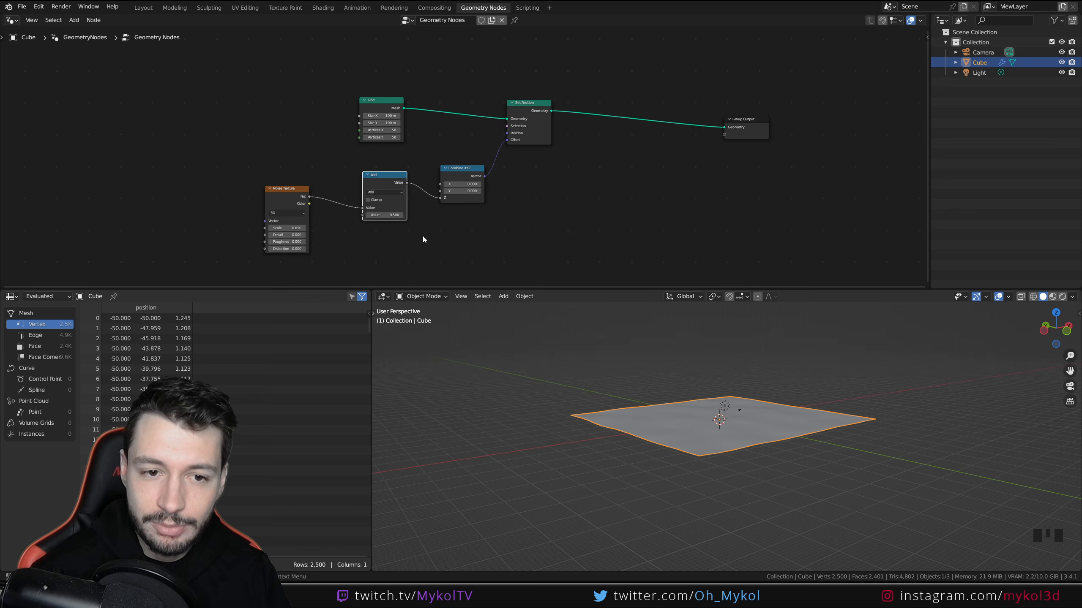
- Set the Math node's operation to Multiply with a value of 6.5
{"action": "scroll", "coordinate": [377, 198], "scroll_direction": "up", "scroll_amount": 2}
{"action": "middle_click_drag", "start_coordinate": [383, 202], "coordinate": [388, 185]}
{"action": "left_click", "coordinate": [366, 176]}
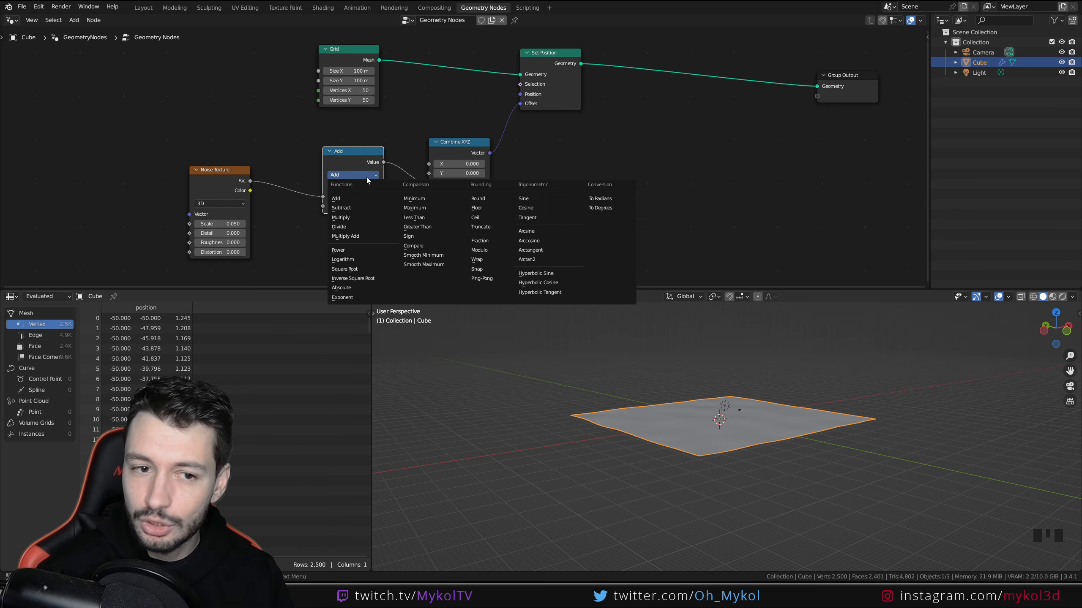
{"action": "left_click", "coordinate": [355, 217]}
{"action": "mouse_move", "coordinate": [357, 205]}
{"action": "left_mouse_down"}
{"action": "mouse_move", "coordinate": [396, 206]}
{"action": "mouse_move", "coordinate": [355, 206]}
{"action": "left_mouse_up"}
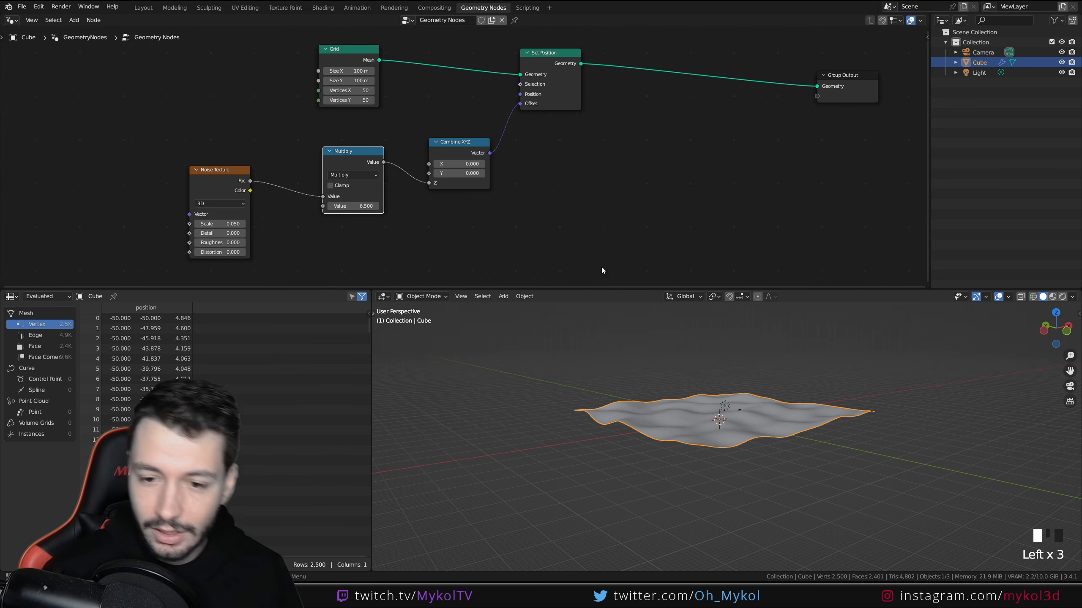
- Apply Shade Smooth to the terrain object
{"action": "middle_click_drag", "start_coordinate": [702, 375], "coordinate": [710, 408]}
{"action": "scroll", "coordinate": [749, 428], "scroll_direction": "up", "scroll_amount": 5}
{"action": "right_click", "coordinate": [709, 387]}
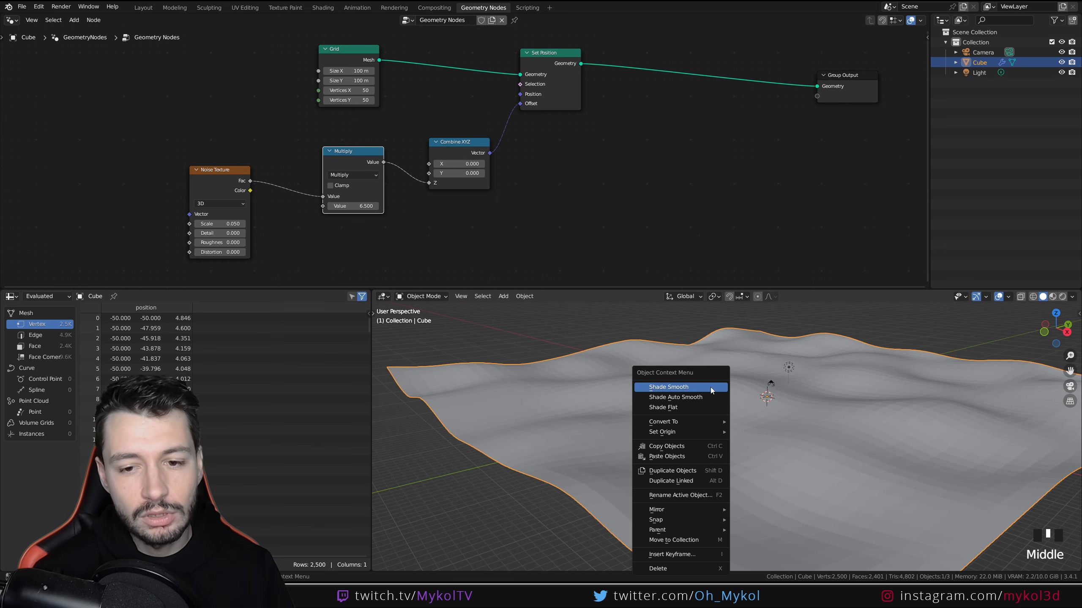
{"action": "right_click", "coordinate": [710, 387]}
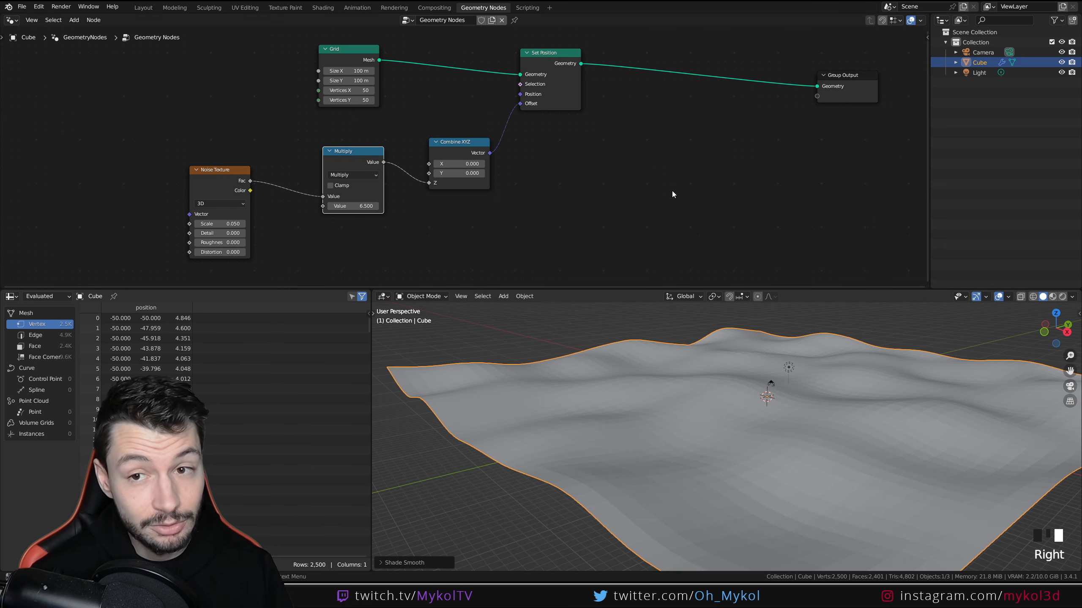
- Move the Group Output node farther from Set Position to make room for more nodes
{"action": "middle_click_drag", "start_coordinate": [672, 194], "coordinate": [534, 211]}
{"action": "left_click_drag", "start_coordinate": [715, 114], "coordinate": [787, 99]}
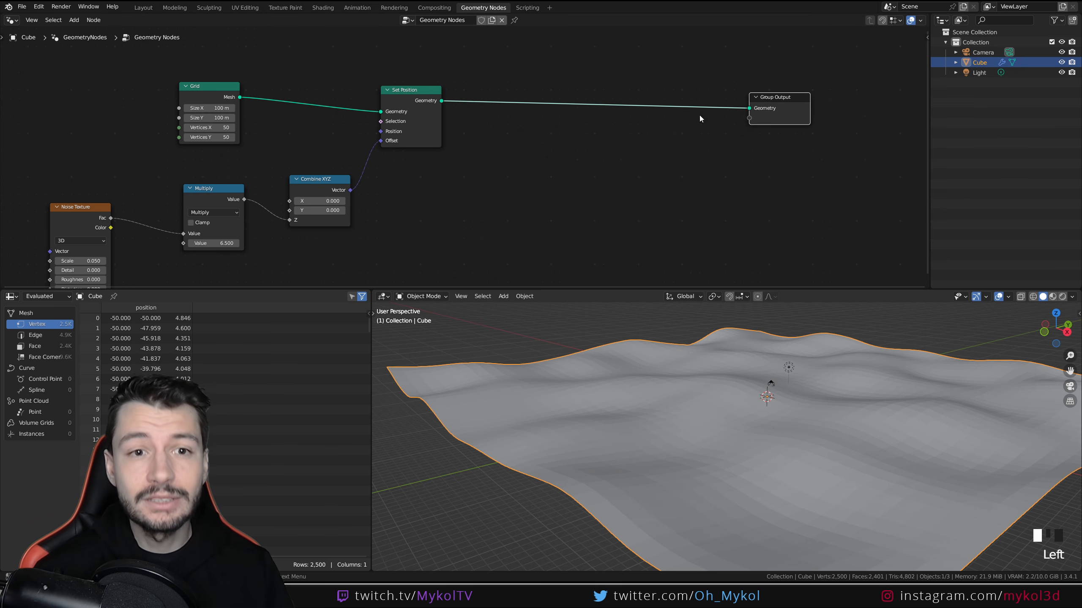
{"action": "middle_click_drag", "start_coordinate": [488, 174], "coordinate": [490, 155]}
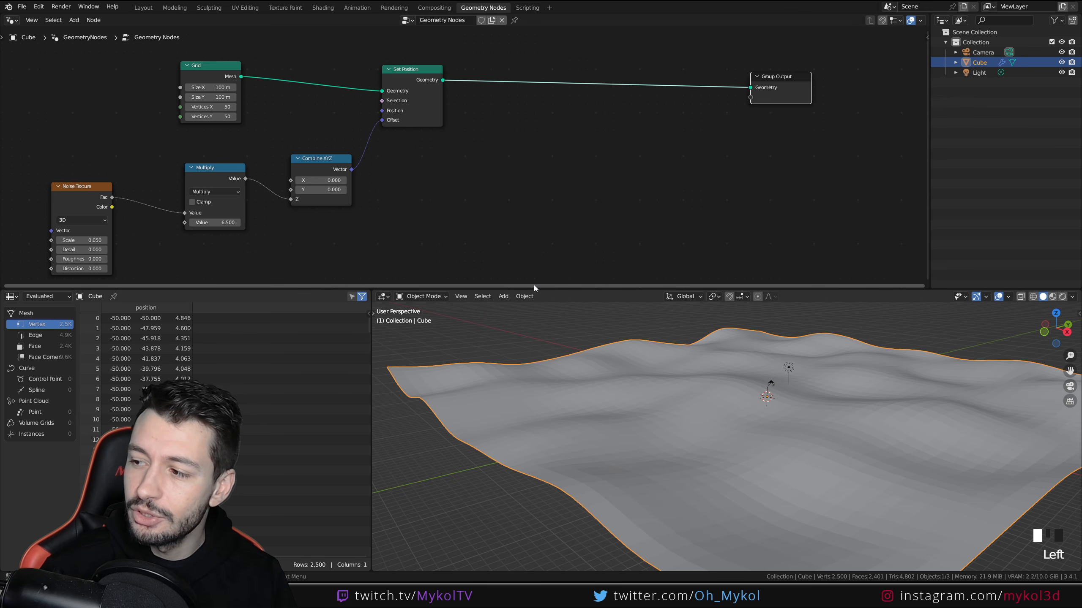
{"action": "scroll", "coordinate": [452, 152], "scroll_direction": "up", "scroll_amount": 1}
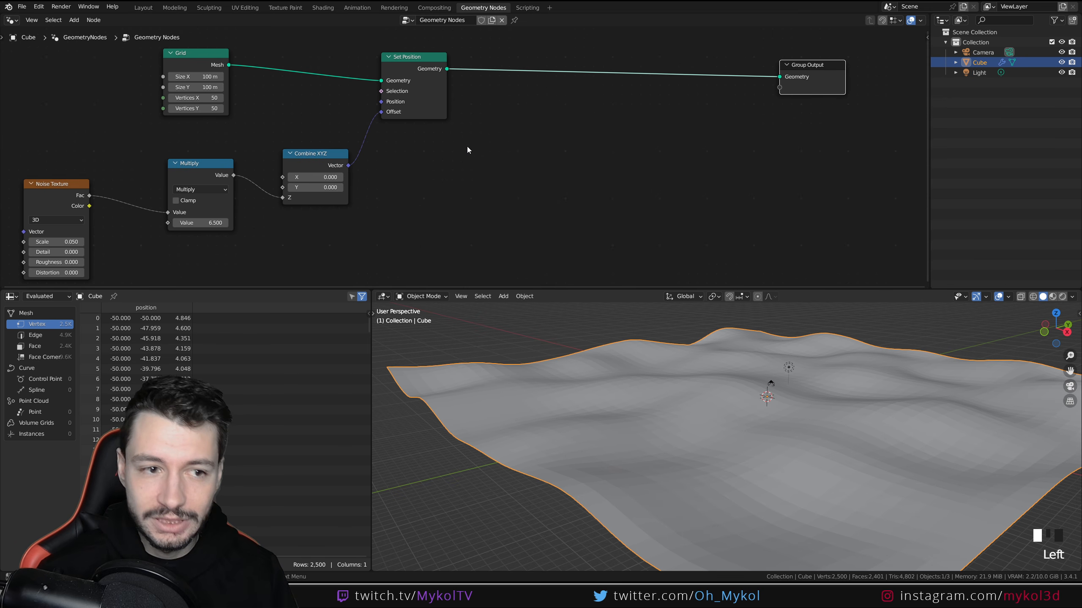
- Insert a Set Shade Smooth node between Set Position and Group Output, and move it closer to Group Output
{"action": "key", "text": "shift+a"}
{"action": "type", "text": "set"}
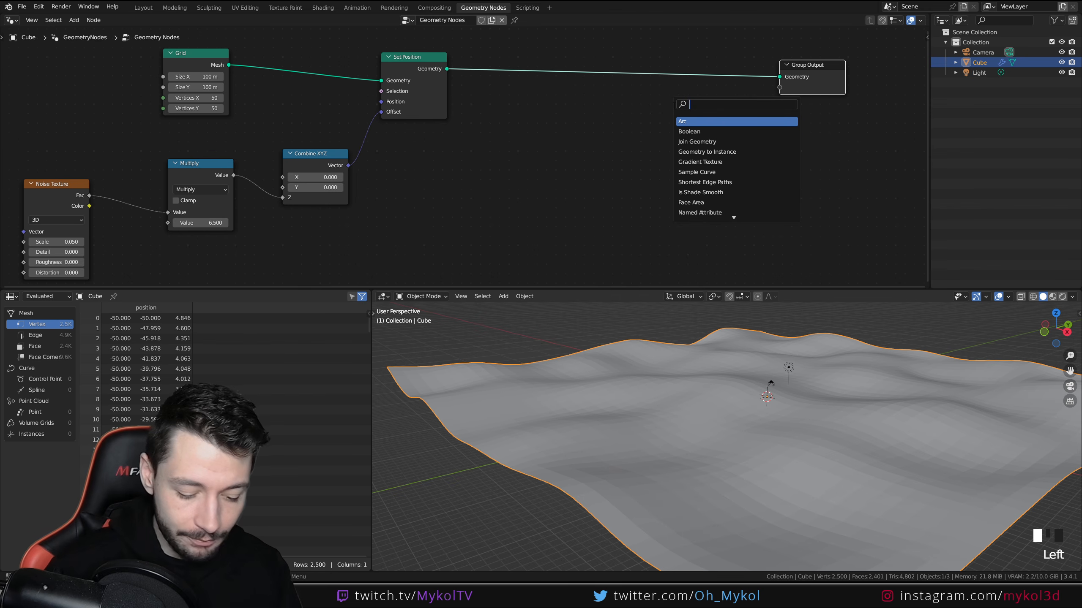
{"action": "type", "text": " shade"}
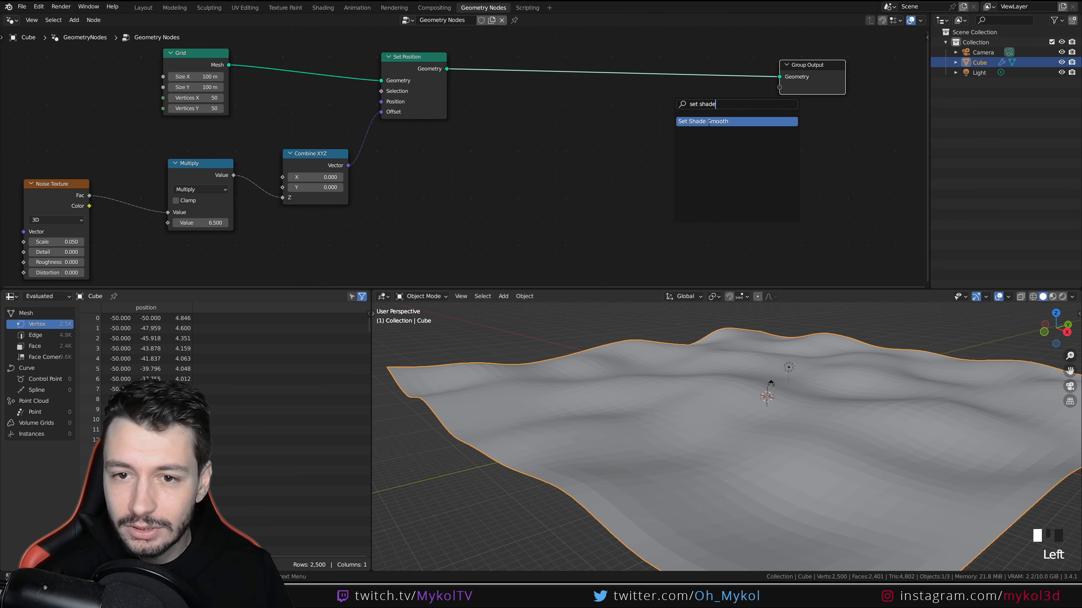
{"action": "key", "text": "Return"}
{"action": "left_click", "coordinate": [638, 84]}
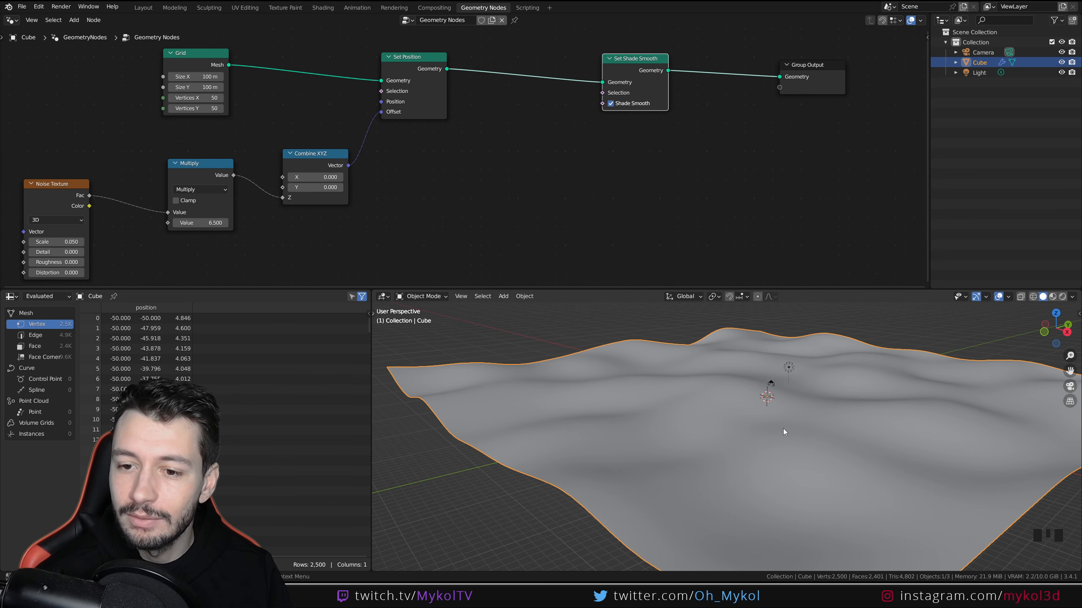
{"action": "left_click_drag", "start_coordinate": [646, 71], "coordinate": [698, 68]}
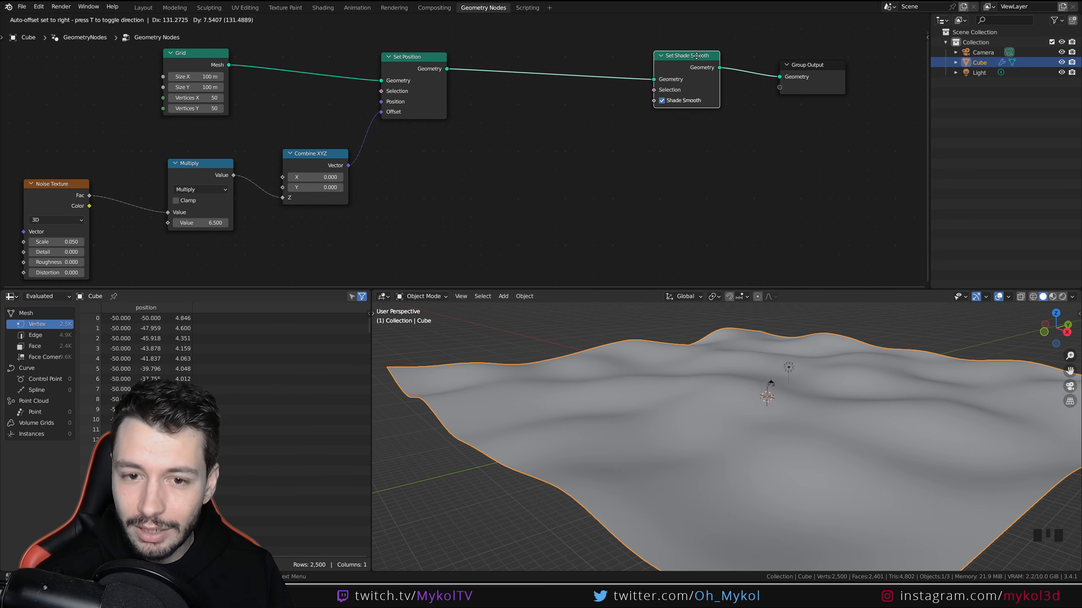
- Insert a Subdivision Surface node on the link between Set Position and Set Shade Smooth
{"action": "key", "text": "shift+a"}
{"action": "left_click", "coordinate": [519, 128]}
{"action": "type", "text": "sub"}
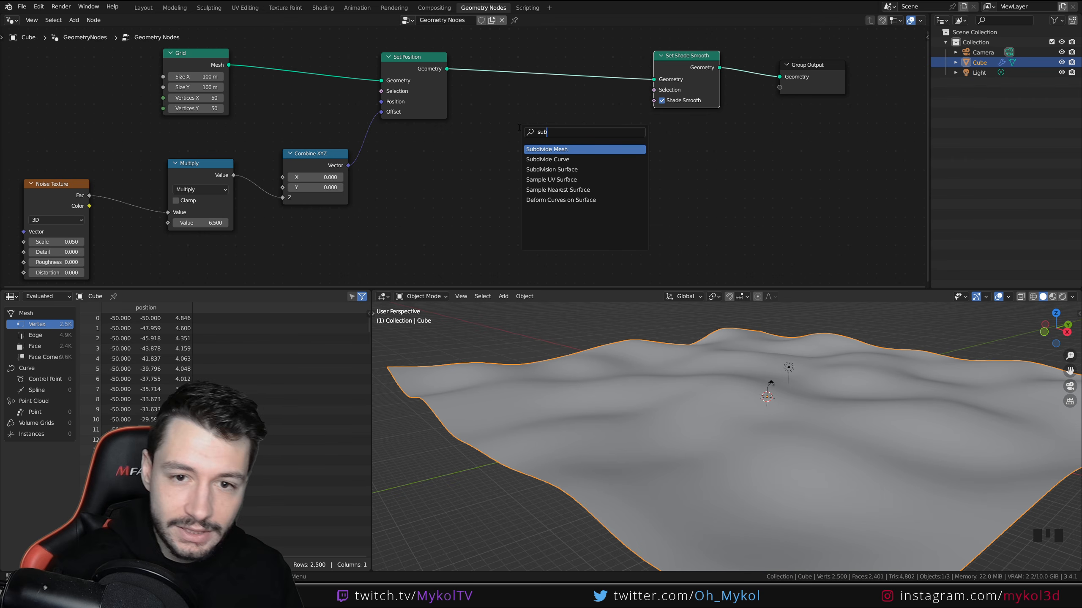
{"action": "key", "text": "Down"}
{"action": "key", "text": "Down"}
{"action": "key", "text": "Return"}
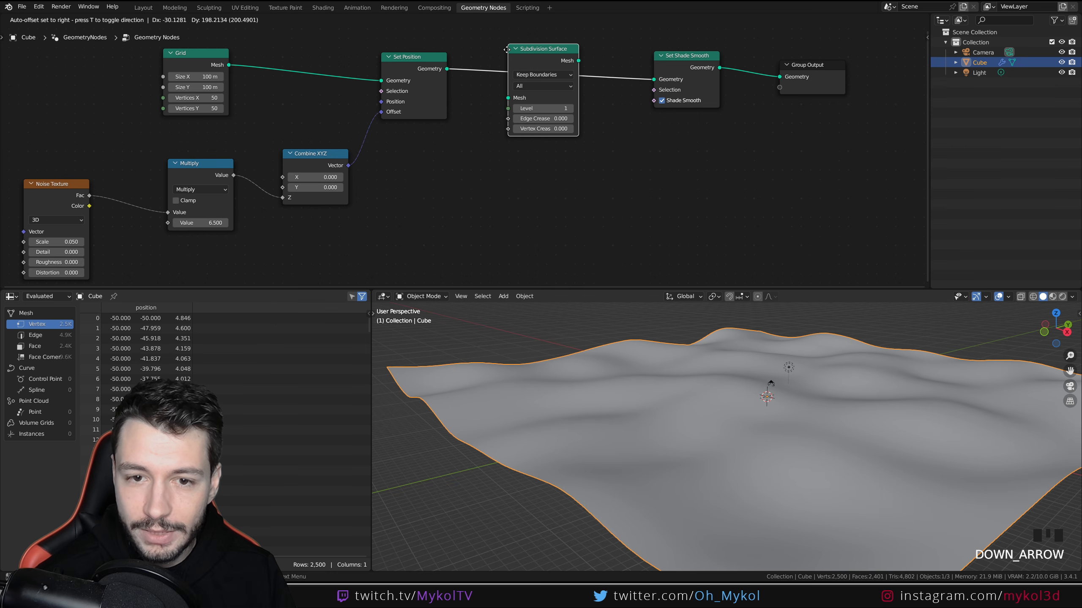
{"action": "left_click", "coordinate": [506, 50]}
- Try level 2 on the Subdivision Surface node, compare the terrain's smoothness, and return the level to 1
{"action": "left_click", "coordinate": [570, 108]}
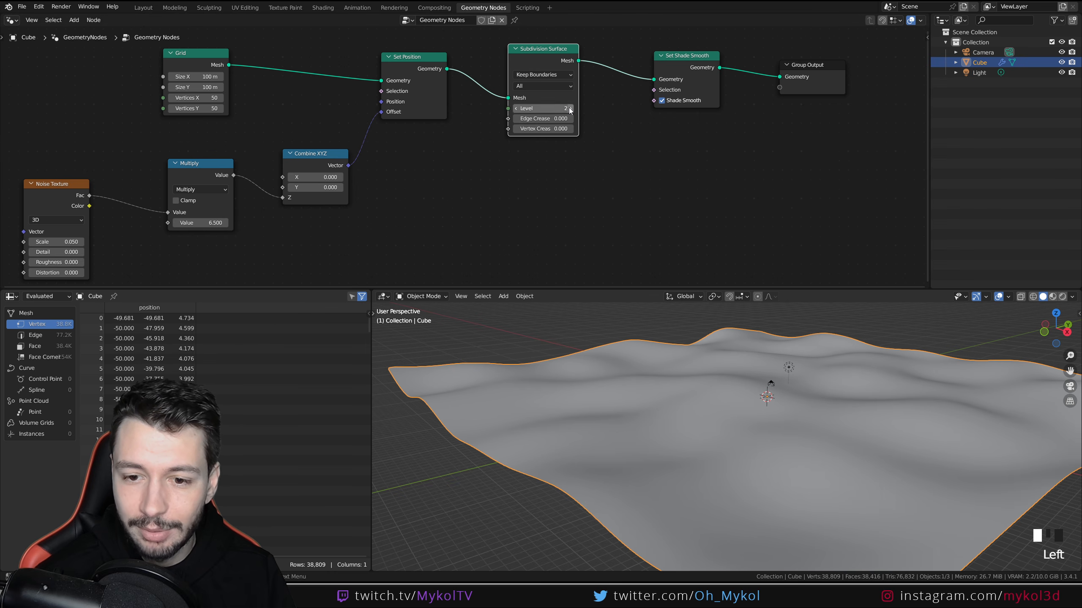
{"action": "left_click", "coordinate": [518, 108]}
{"action": "middle_click_drag", "start_coordinate": [769, 453], "coordinate": [729, 430]}
{"action": "scroll", "coordinate": [709, 433], "scroll_direction": "up", "scroll_amount": 3}
{"action": "left_click", "coordinate": [570, 108]}
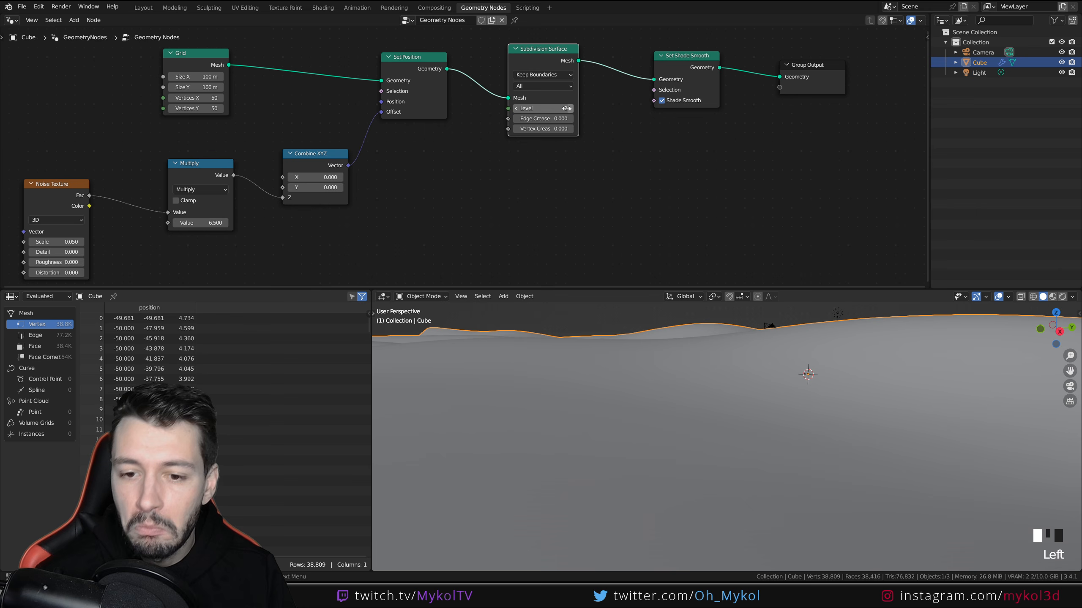
{"action": "left_click", "coordinate": [516, 108]}
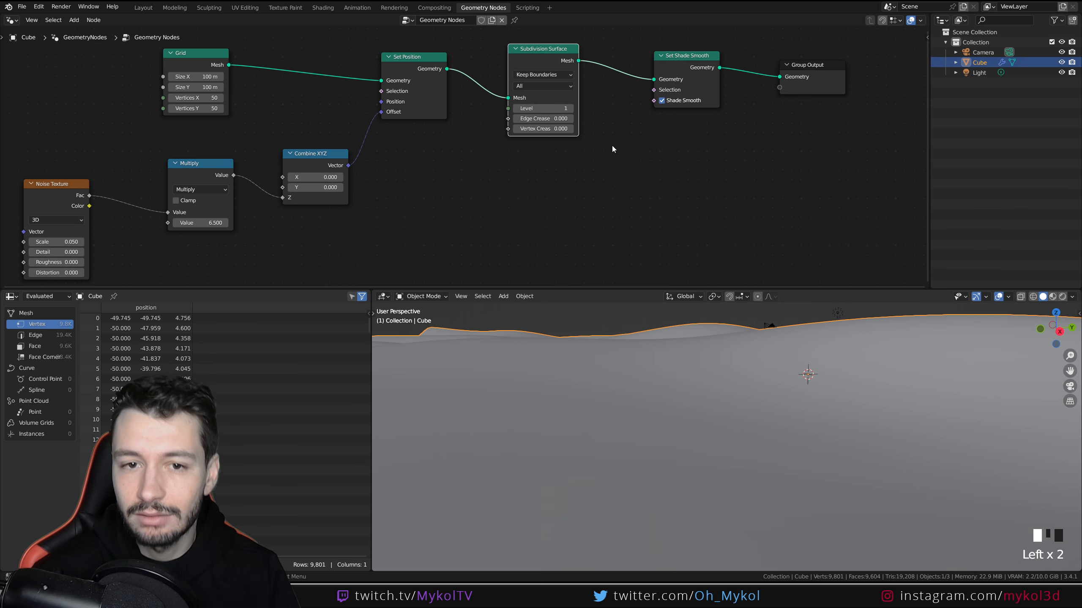
{"action": "scroll", "coordinate": [612, 145], "scroll_direction": "down", "scroll_amount": 1}
{"action": "scroll", "coordinate": [625, 389], "scroll_direction": "down", "scroll_amount": 7}
{"action": "middle_click_drag", "start_coordinate": [625, 389], "coordinate": [657, 401]}
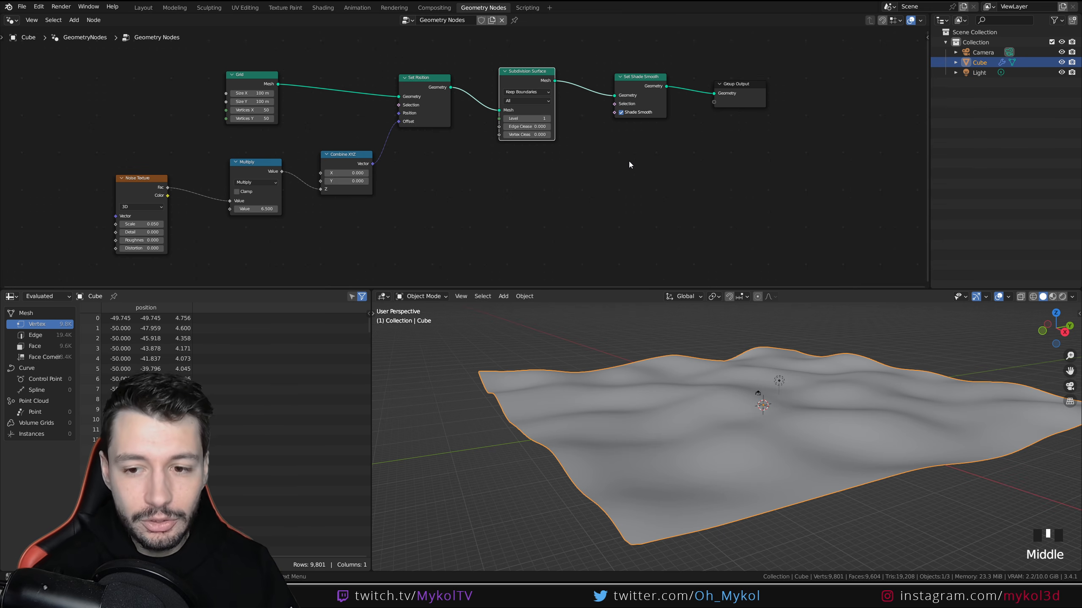
{"action": "scroll", "coordinate": [553, 210], "scroll_direction": "down", "scroll_amount": 3}
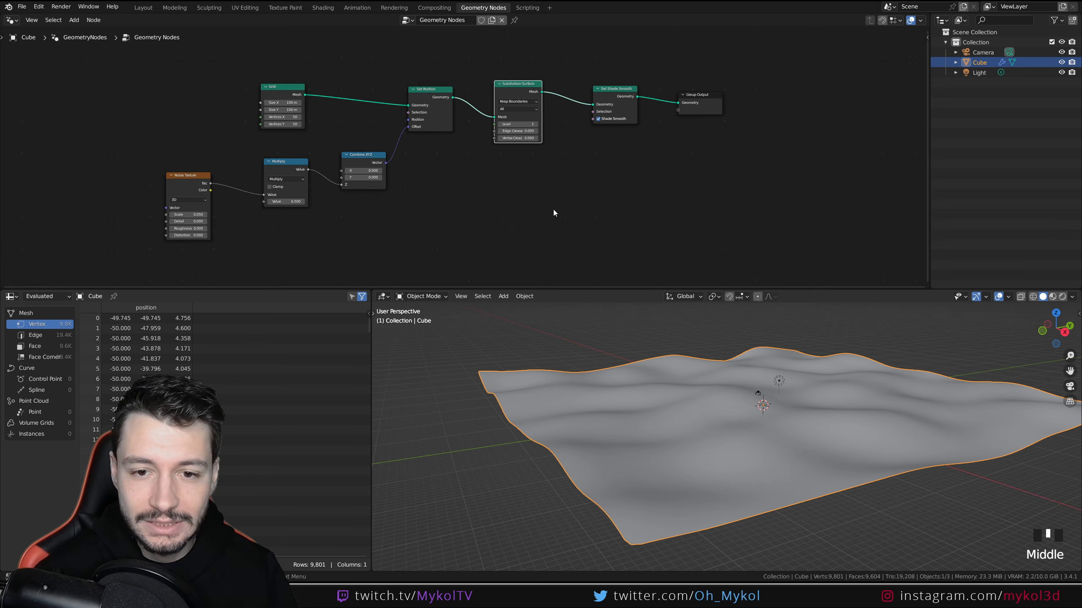
{"action": "middle_click_drag", "start_coordinate": [584, 253], "coordinate": [524, 266]}
{"action": "scroll", "coordinate": [528, 260], "scroll_direction": "up", "scroll_amount": 2}
{"action": "middle_click_drag", "start_coordinate": [561, 209], "coordinate": [597, 168]}
{"action": "scroll", "coordinate": [473, 164], "scroll_direction": "down", "scroll_amount": 1}
{"action": "key", "text": "shift+a"}
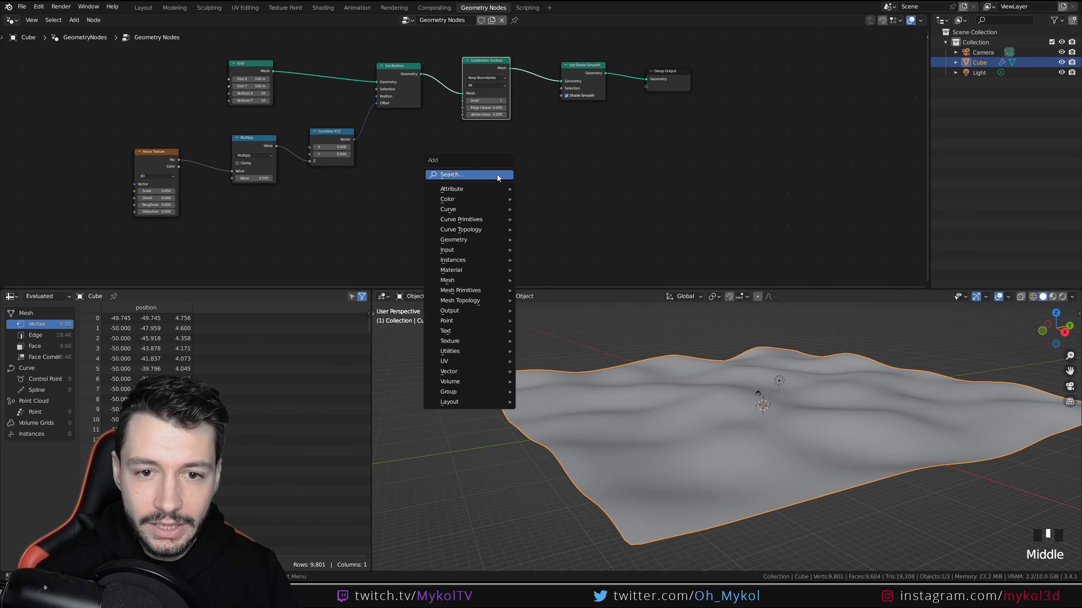
- Add a mesh circle to the scene
{"action": "middle_click_drag", "start_coordinate": [772, 429], "coordinate": [782, 411]}
{"action": "key", "text": "shift+a"}
{"action": "mouse_move", "coordinate": [749, 378]}
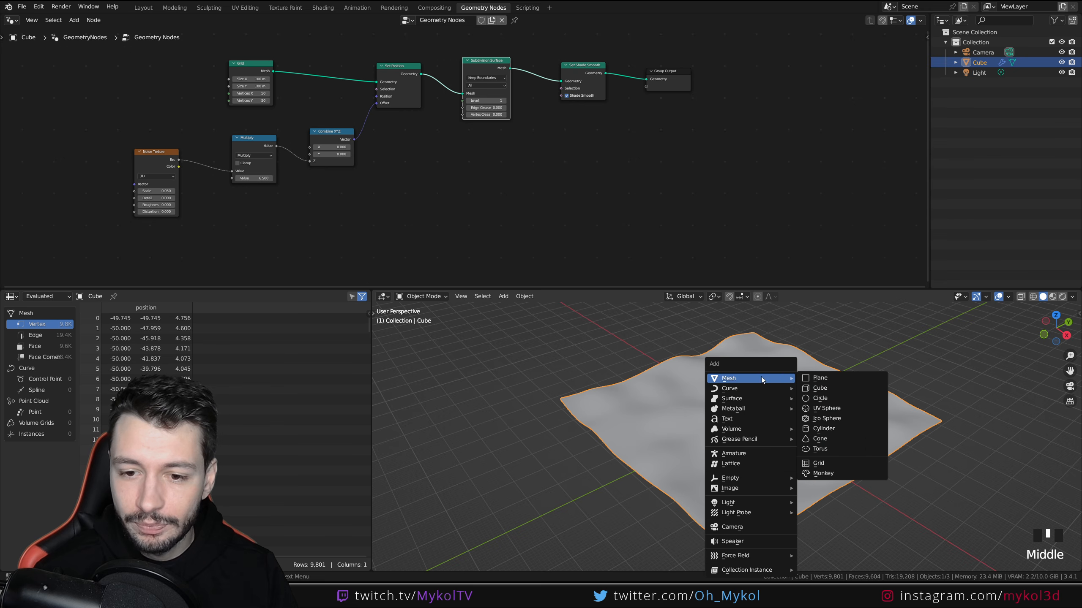
{"action": "left_click", "coordinate": [834, 400]}
- Move the circle up above the terrain and scale it up
{"action": "middle_click_drag", "start_coordinate": [779, 462], "coordinate": [782, 434]}
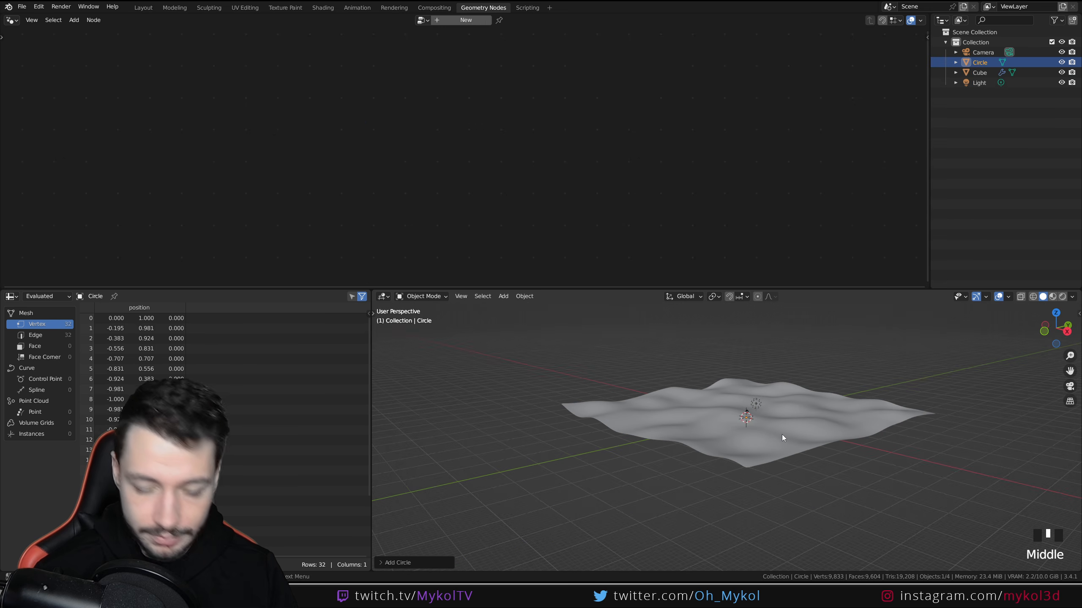
{"action": "key", "text": "g"}
{"action": "left_click", "coordinate": [752, 365]}
{"action": "scroll", "coordinate": [752, 365], "scroll_direction": "up", "scroll_amount": 3}
{"action": "scroll", "coordinate": [752, 365], "scroll_direction": "down", "scroll_amount": 4}
{"action": "middle_click_drag", "start_coordinate": [752, 365], "coordinate": [767, 383]}
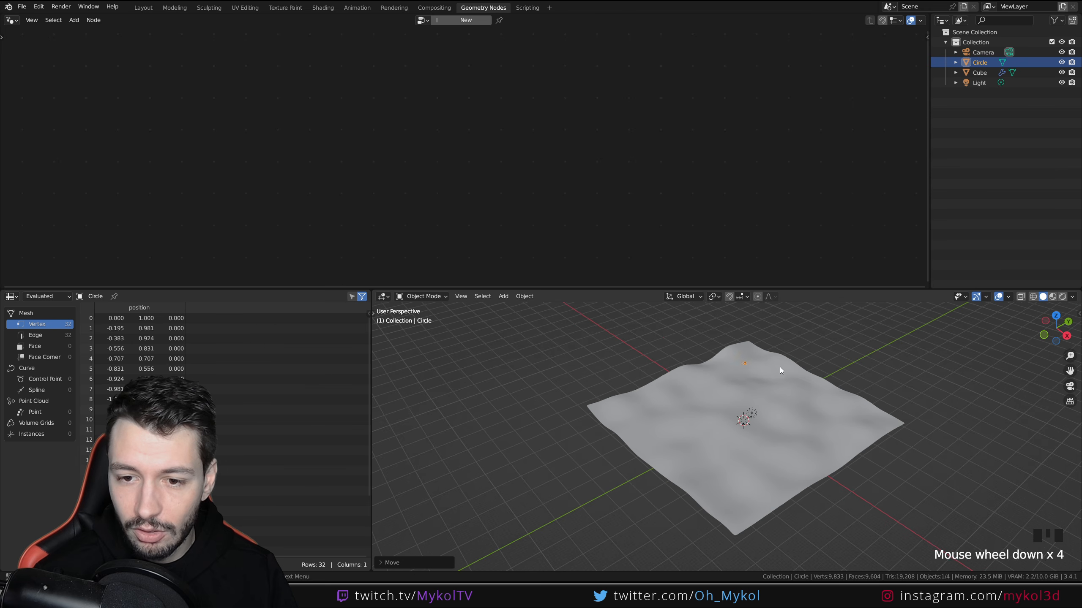
{"action": "key", "text": "s"}
{"action": "left_click", "coordinate": [827, 358]}
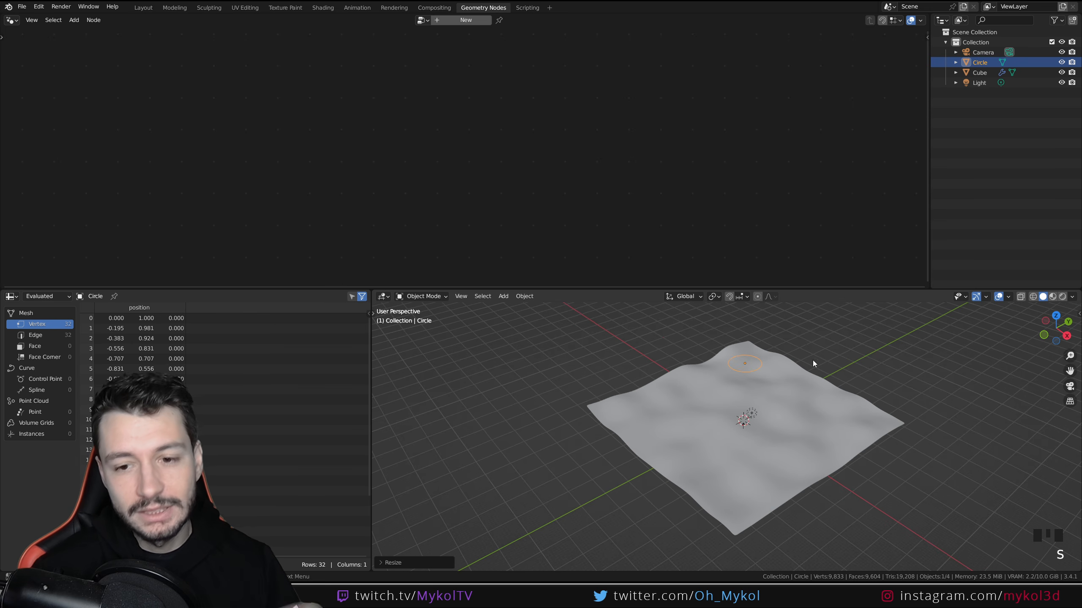
- Select the terrain and pin its node tree in the node editor
{"action": "left_click", "coordinate": [756, 430]}
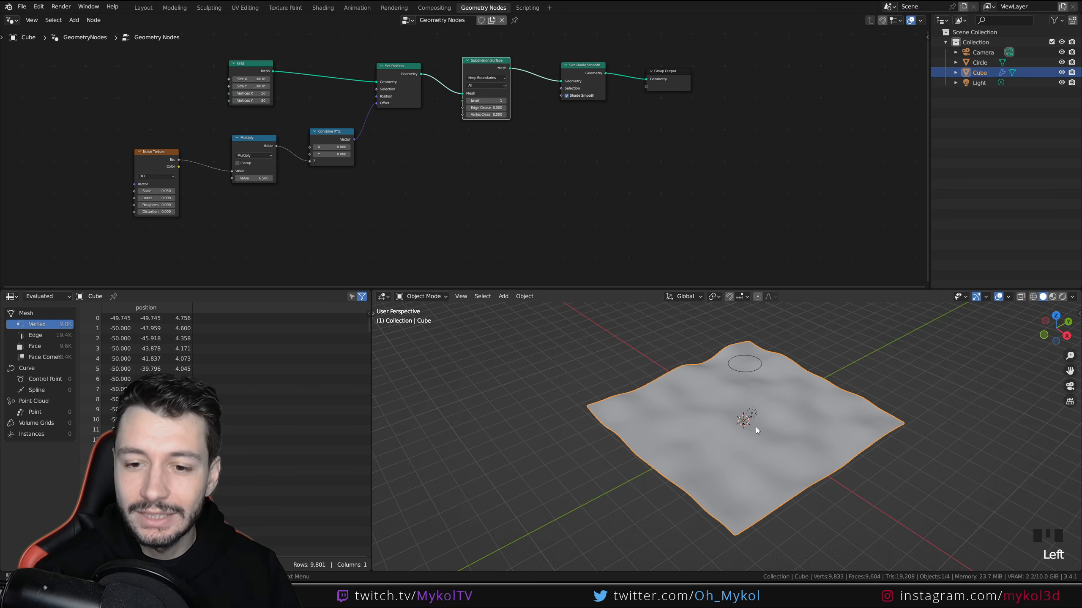
{"action": "left_click", "coordinate": [514, 20]}
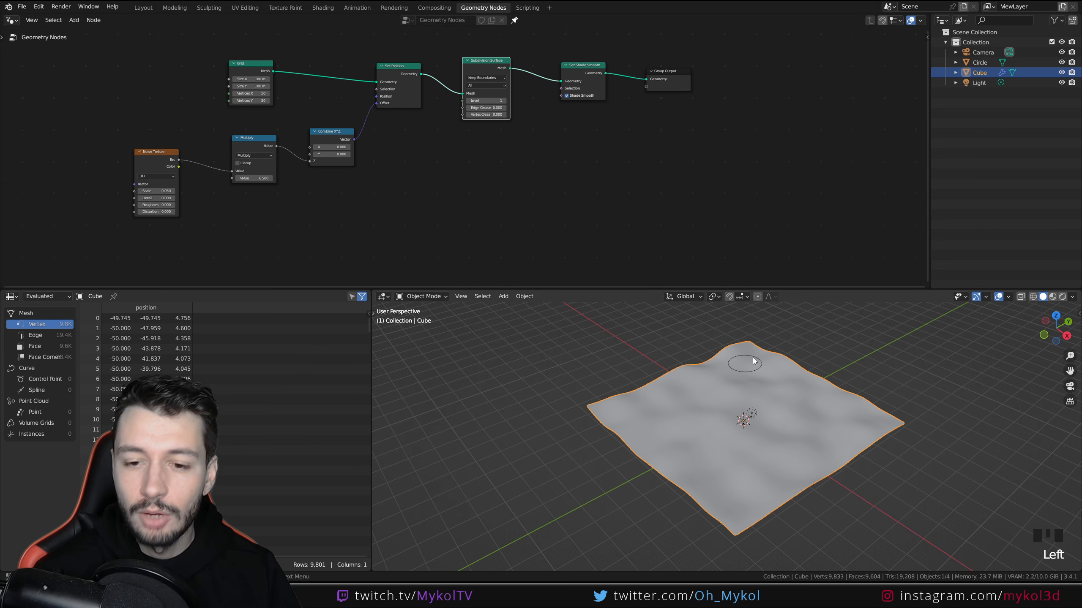
{"action": "middle_click_drag", "start_coordinate": [756, 365], "coordinate": [560, 217]}
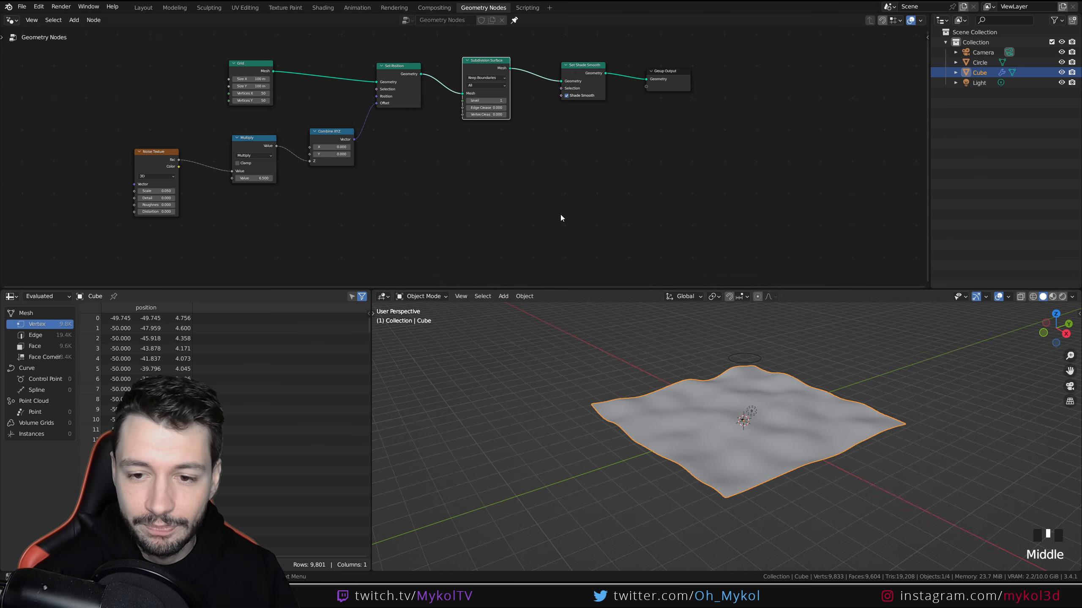
- Save the project as 04_Tuto.blend in the folder G:\01_YouTube
{"action": "key", "text": "ctrl+s"}
{"action": "left_click", "coordinate": [434, 165]}
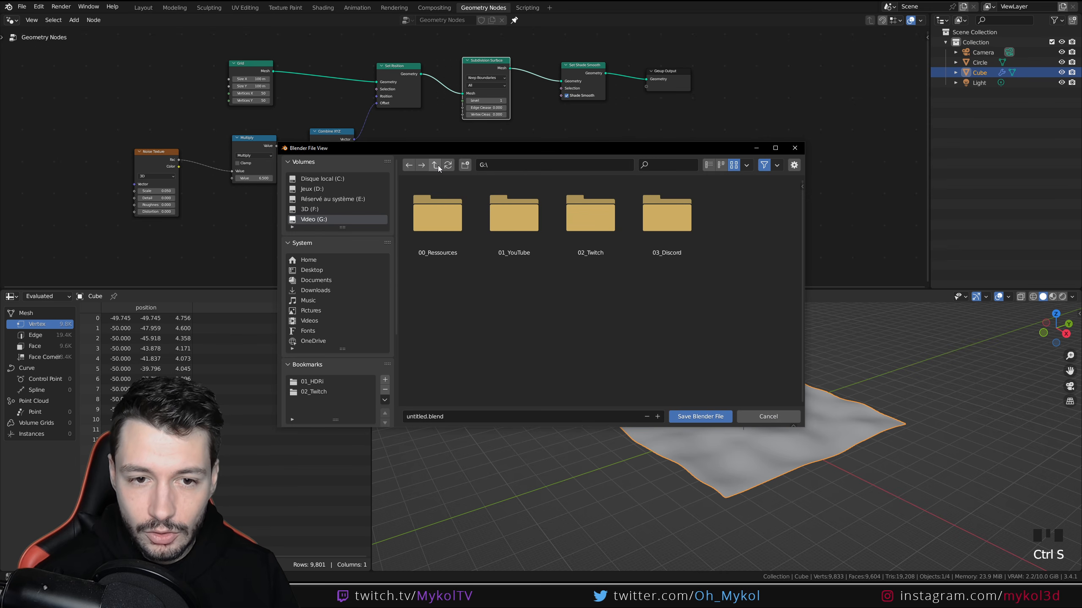
{"action": "double_click", "coordinate": [513, 215]}
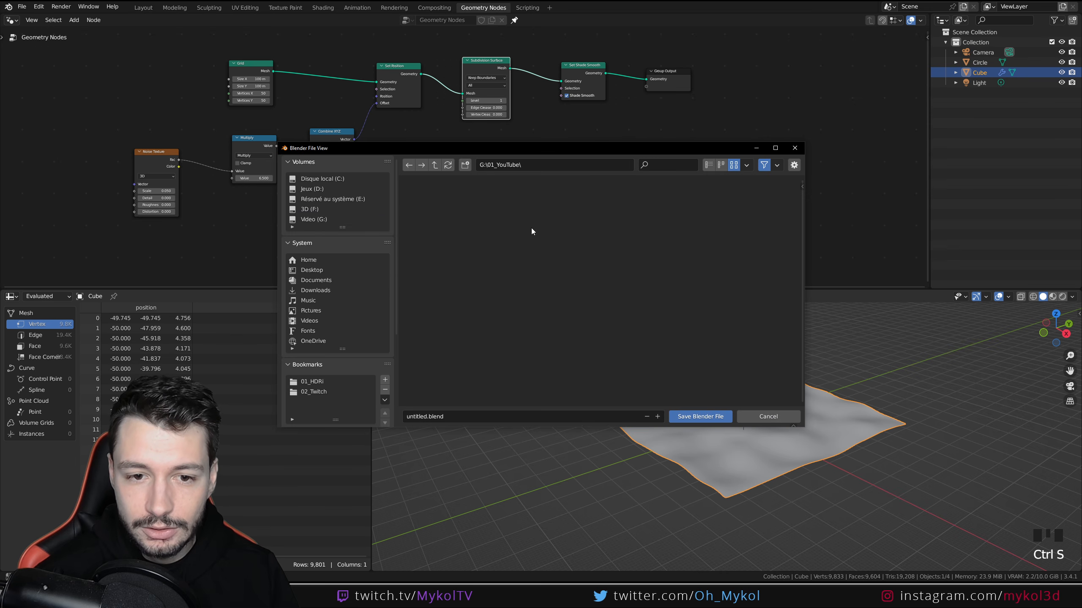
{"action": "left_click", "coordinate": [420, 416]}
{"action": "double_click", "coordinate": [419, 417]}
{"action": "type", "text": "04_"}
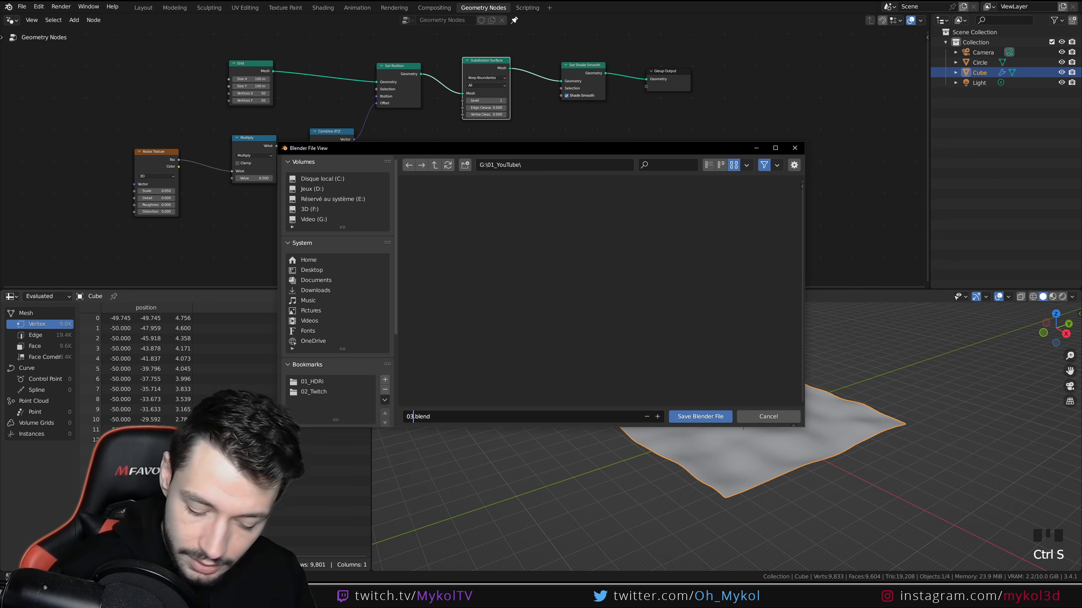
{"action": "type", "text": "Tuto"}
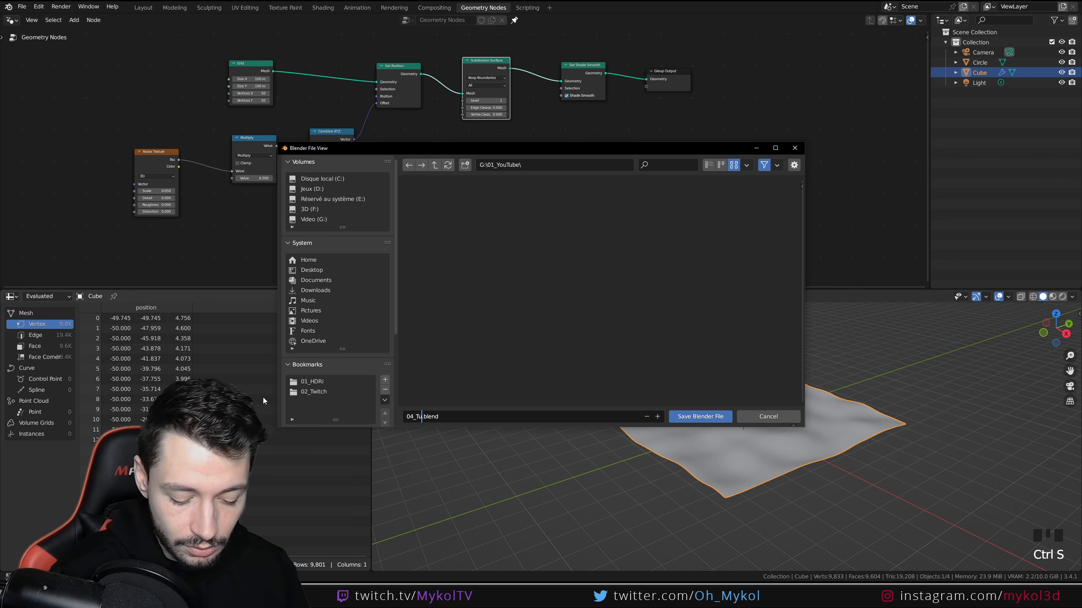
{"action": "left_click", "coordinate": [701, 417]}
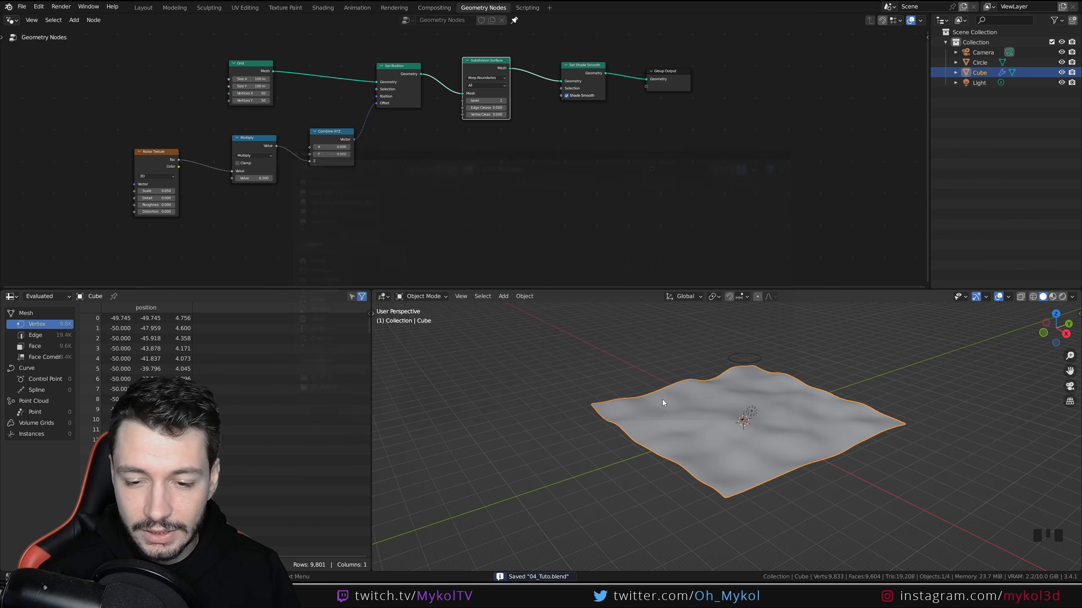
- Select the circle, enlarge it to a radius of about 20.5 m, and apply its scale
{"action": "scroll", "coordinate": [787, 376], "scroll_direction": "up", "scroll_amount": 2}
{"action": "middle_click_drag", "start_coordinate": [787, 376], "coordinate": [710, 375]}
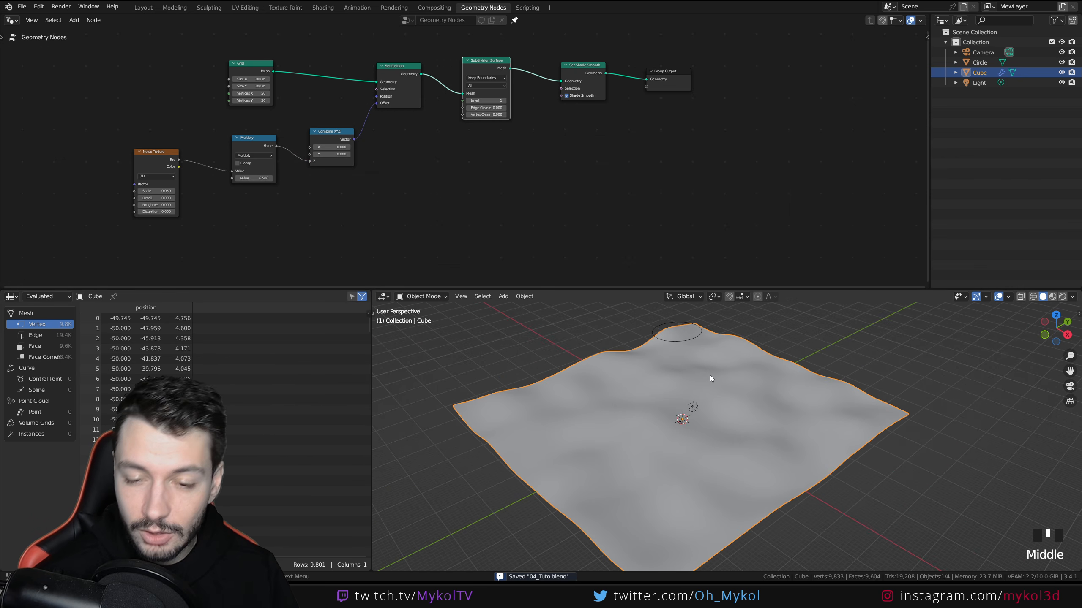
{"action": "scroll", "coordinate": [731, 385], "scroll_direction": "down", "scroll_amount": 1}
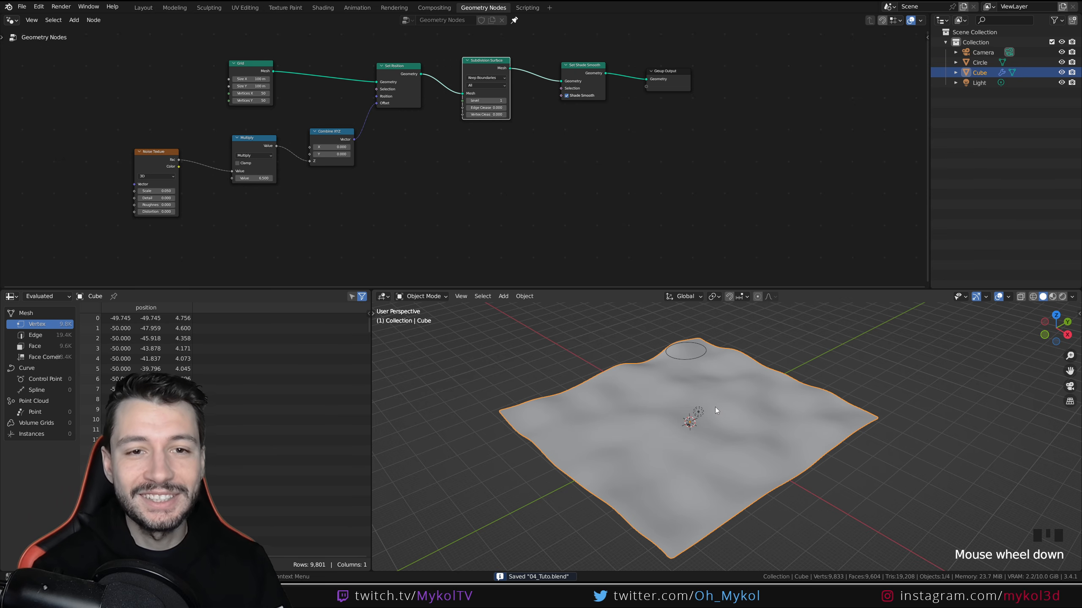
{"action": "middle_click_drag", "start_coordinate": [715, 407], "coordinate": [706, 354]}
{"action": "left_click", "coordinate": [700, 354]}
{"action": "left_click", "coordinate": [700, 354]}
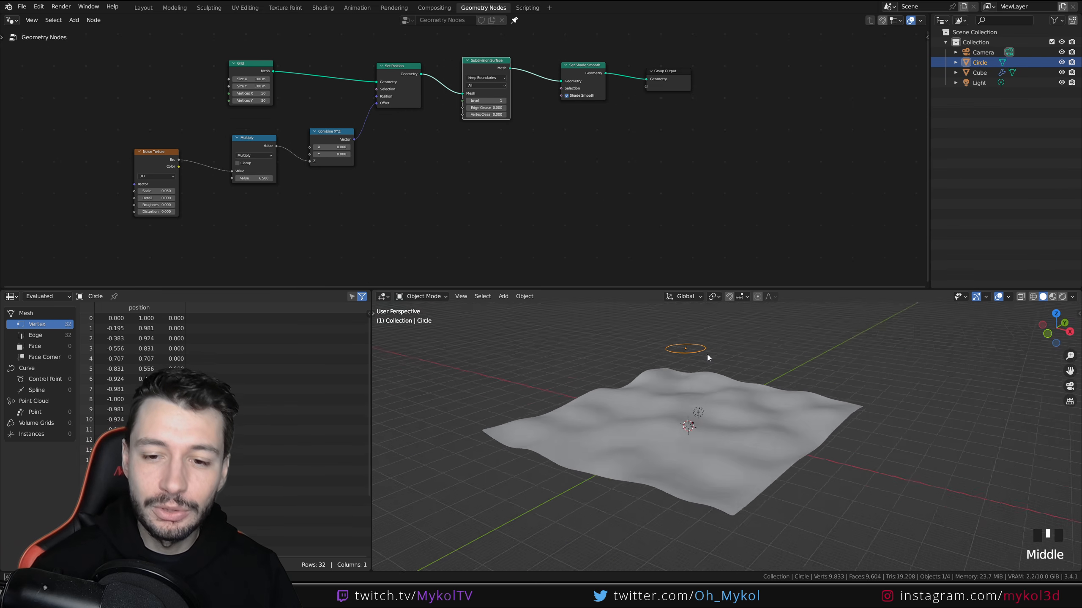
{"action": "scroll", "coordinate": [710, 360], "scroll_direction": "up", "scroll_amount": 2}
{"action": "scroll", "coordinate": [711, 360], "scroll_direction": "down", "scroll_amount": 2}
{"action": "key", "text": "ctrl+a"}
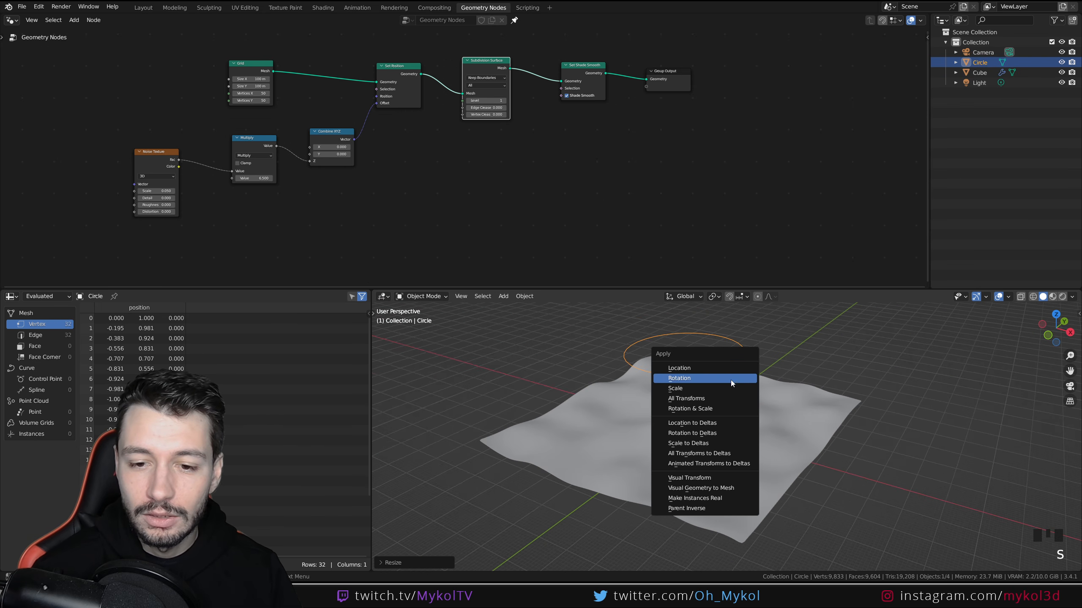
{"action": "left_click", "coordinate": [730, 381]}
{"action": "mouse_move", "coordinate": [730, 386]}
{"action": "middle_mouse_down"}
{"action": "mouse_move", "coordinate": [693, 345]}
{"action": "mouse_move", "coordinate": [729, 389]}
{"action": "middle_mouse_up"}
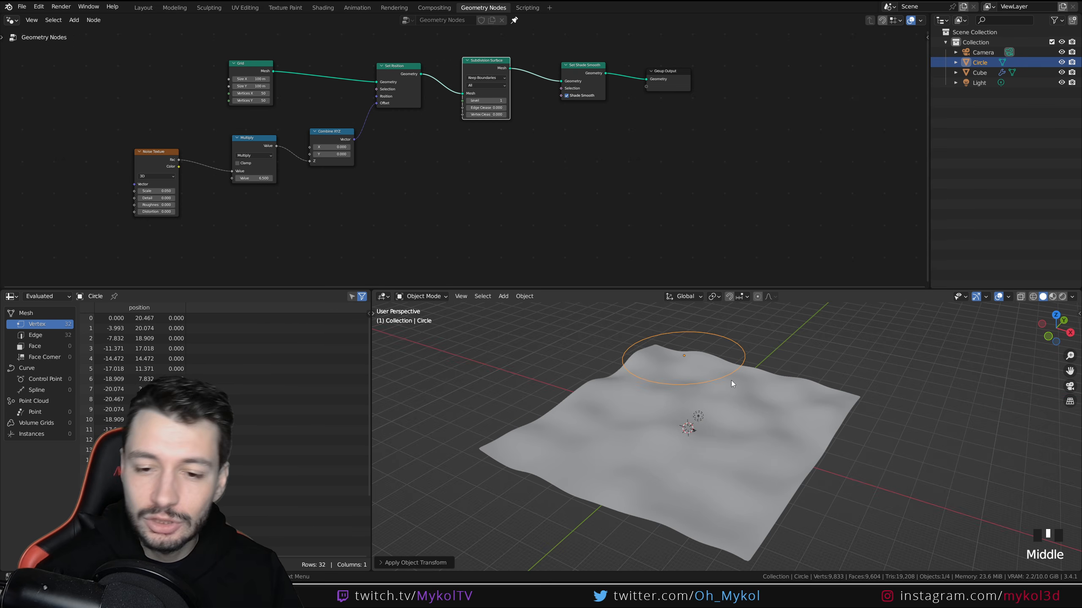
- Fill the circle's outline with a face in Edit Mode and return to Object Mode
{"action": "scroll", "coordinate": [731, 380], "scroll_direction": "up", "scroll_amount": 2}
{"action": "scroll", "coordinate": [729, 379], "scroll_direction": "down", "scroll_amount": 4}
{"action": "key", "text": "Tab"}
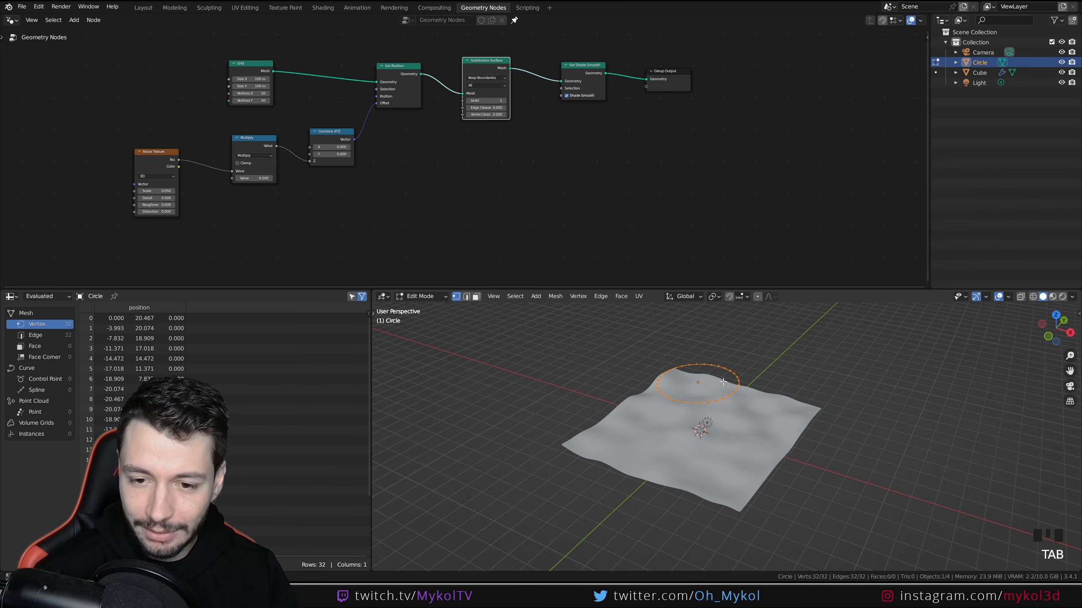
{"action": "scroll", "coordinate": [723, 382], "scroll_direction": "up", "scroll_amount": 3}
{"action": "middle_click_drag", "start_coordinate": [723, 382], "coordinate": [731, 350], "text": "shift"}
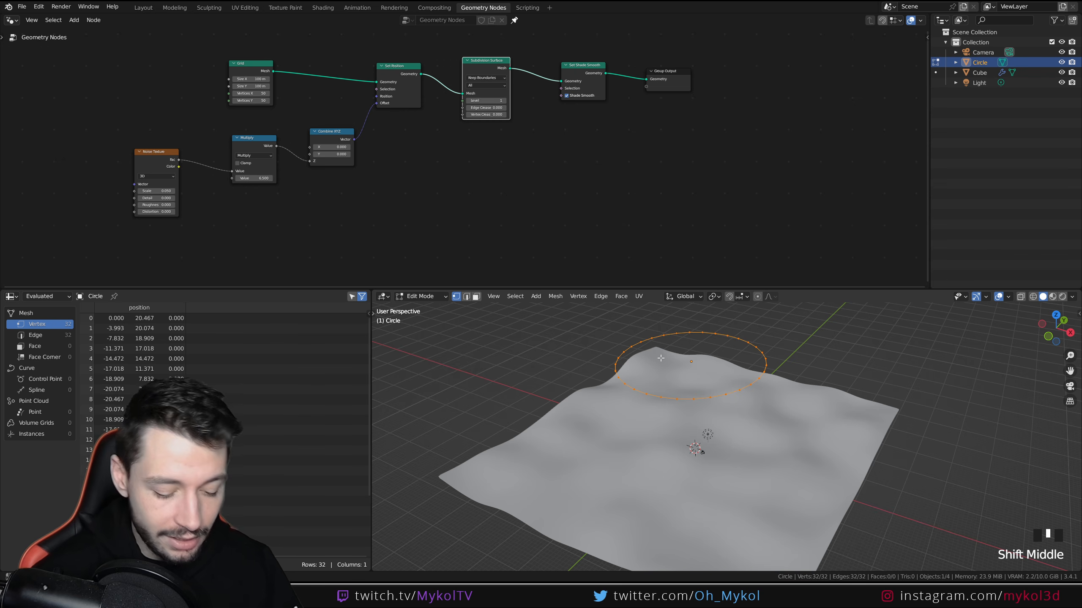
{"action": "key", "text": "f"}
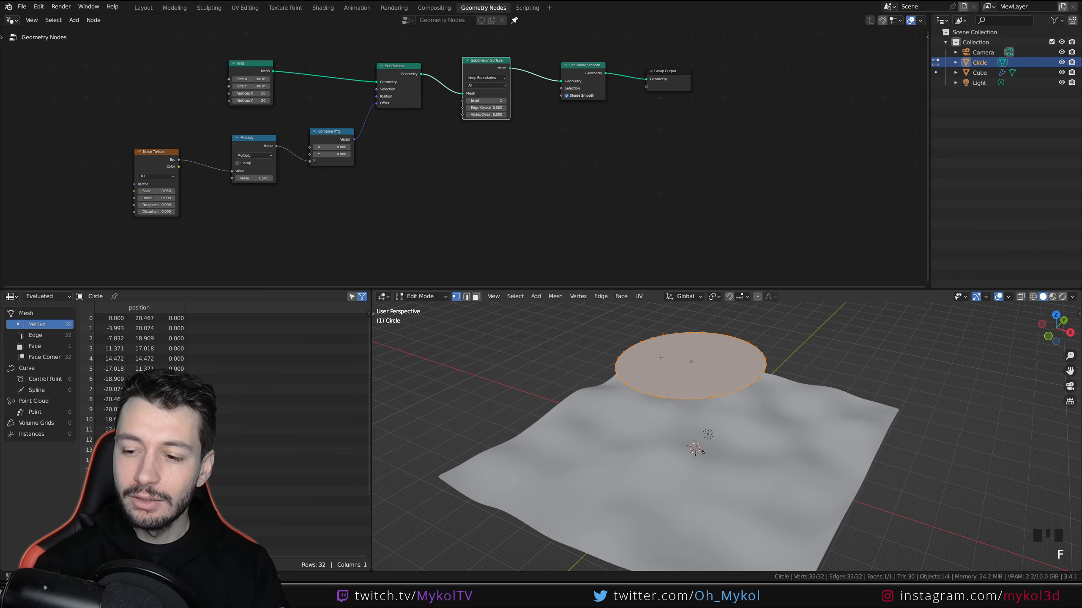
{"action": "key", "text": "Tab"}
{"action": "middle_click_drag", "start_coordinate": [697, 392], "coordinate": [720, 408]}
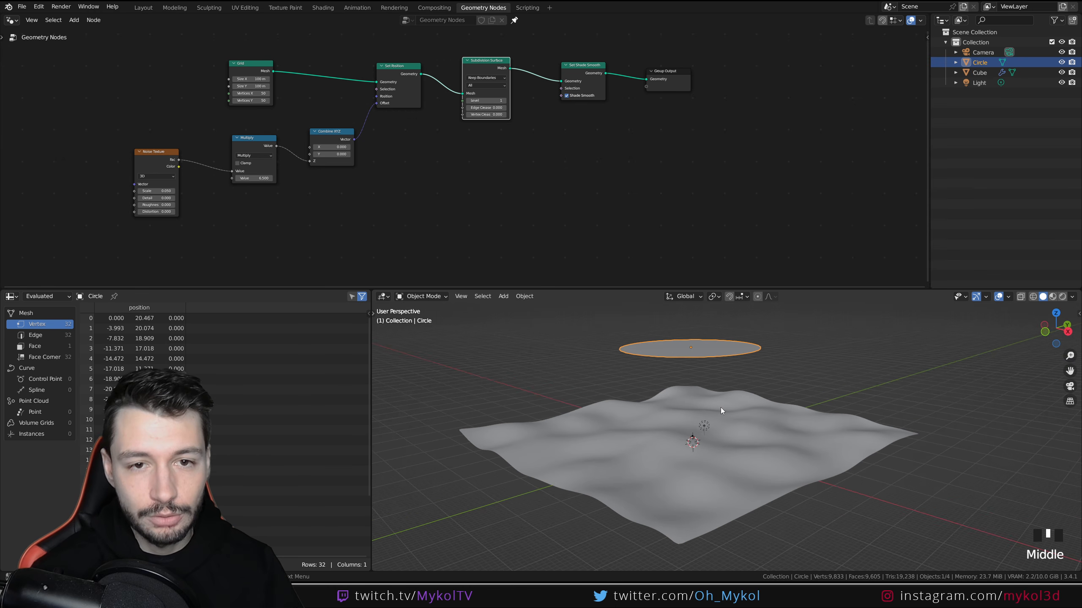
- Add an Object Info node below the Multiply and Combine XYZ nodes
{"action": "middle_click_drag", "start_coordinate": [523, 232], "coordinate": [544, 224]}
{"action": "key", "text": "shift+a"}
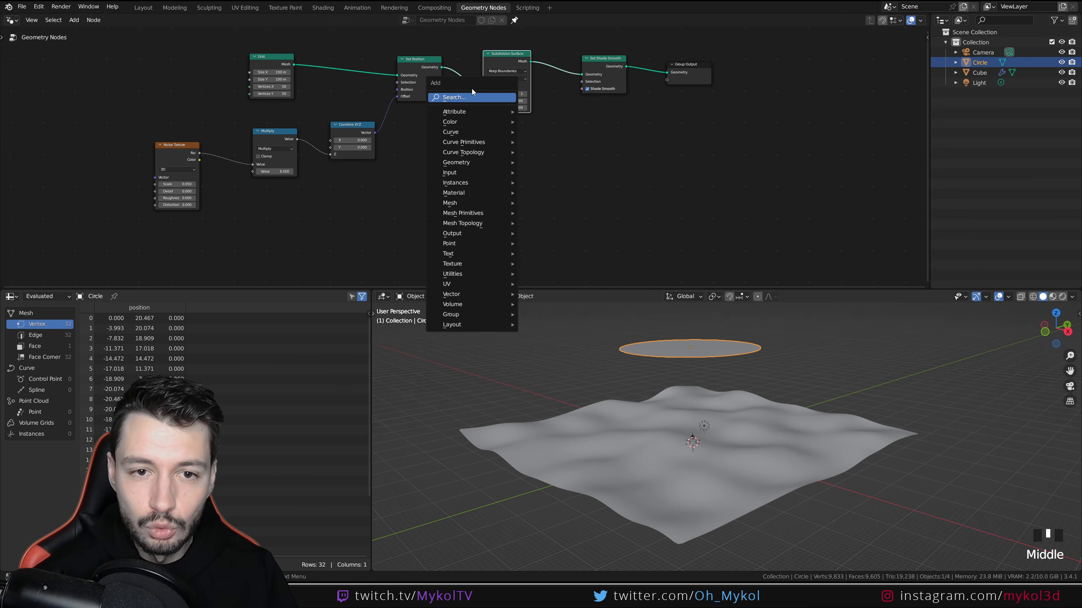
{"action": "left_click", "coordinate": [471, 96]}
{"action": "key", "text": "Down"}
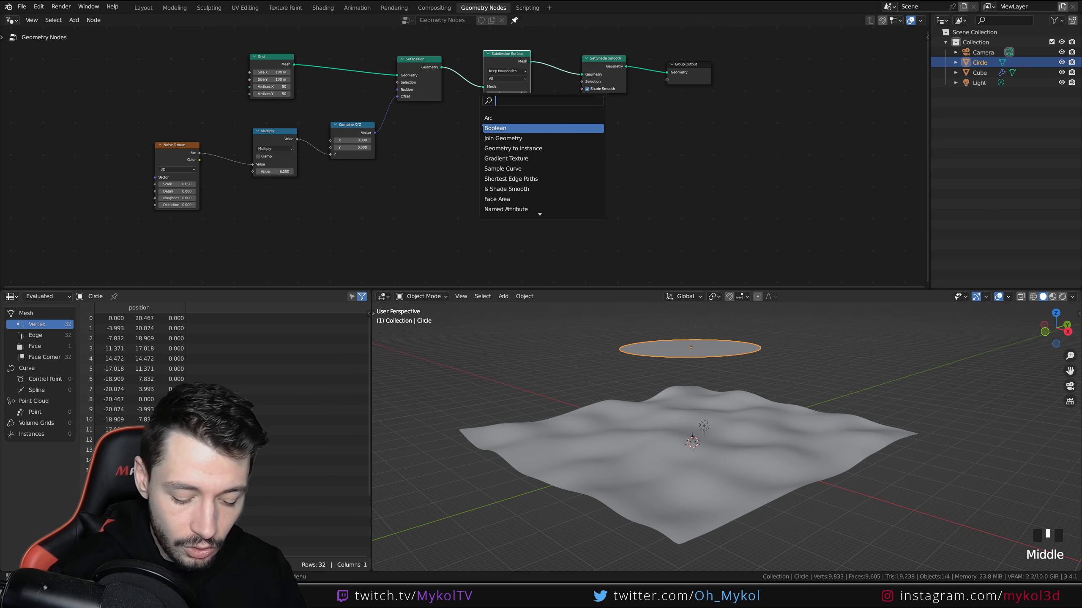
{"action": "type", "text": "object"}
{"action": "key", "text": "Down"}
{"action": "key", "text": "Return"}
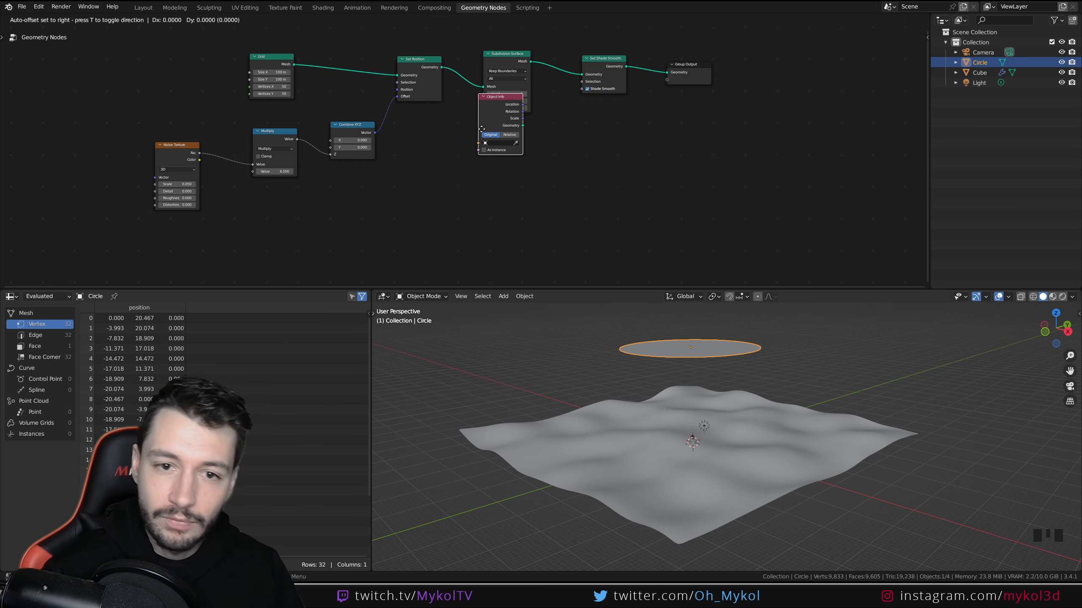
{"action": "left_click", "coordinate": [359, 237]}
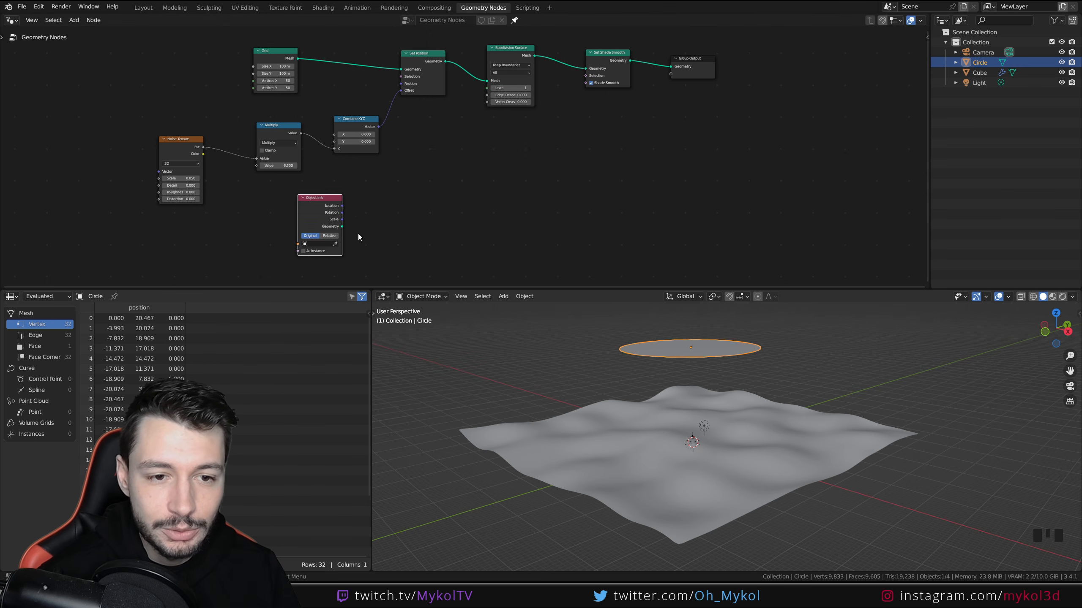
- Assign the Circle object to the Object Info node, switch it to Relative, and place it below the noise nodes
{"action": "left_click", "coordinate": [314, 246]}
{"action": "left_click", "coordinate": [314, 259]}
{"action": "scroll", "coordinate": [334, 260], "scroll_direction": "up", "scroll_amount": 1}
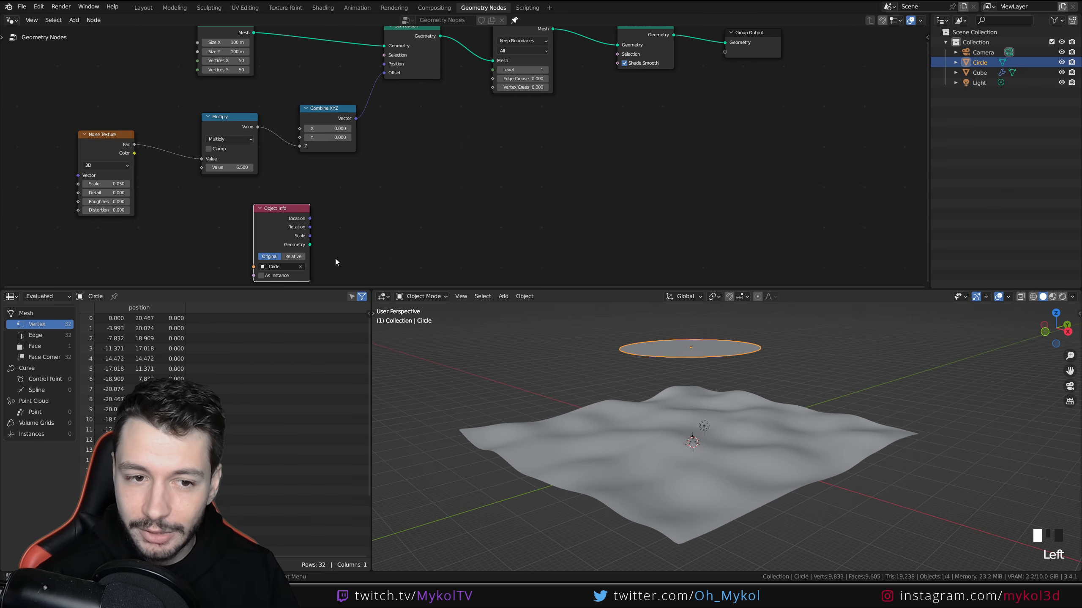
{"action": "scroll", "coordinate": [339, 238], "scroll_direction": "down", "scroll_amount": 1}
{"action": "left_click", "coordinate": [314, 237]}
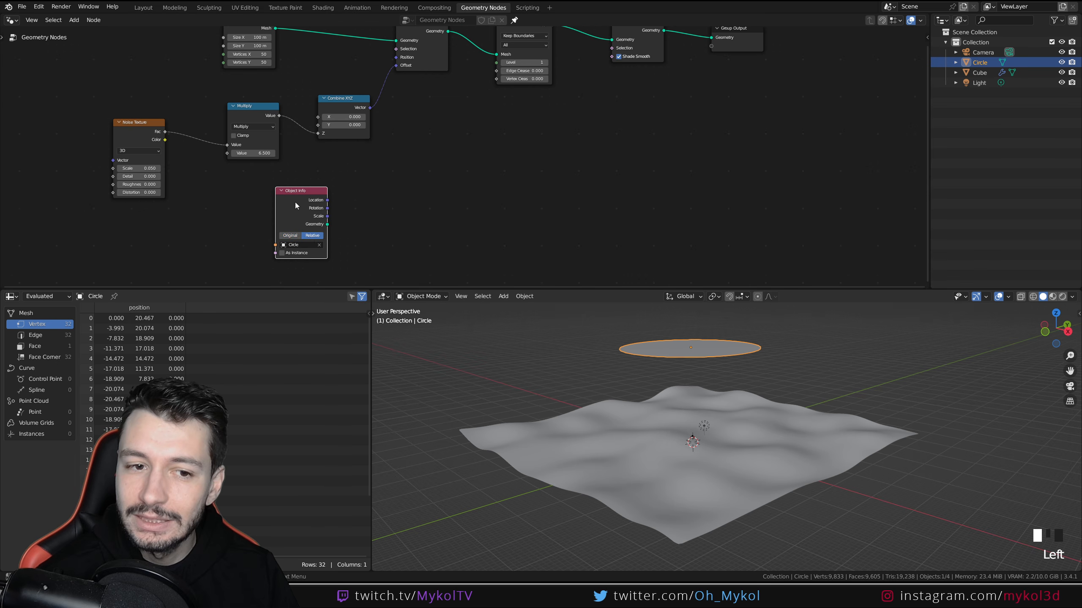
{"action": "left_click_drag", "start_coordinate": [299, 191], "coordinate": [261, 212]}
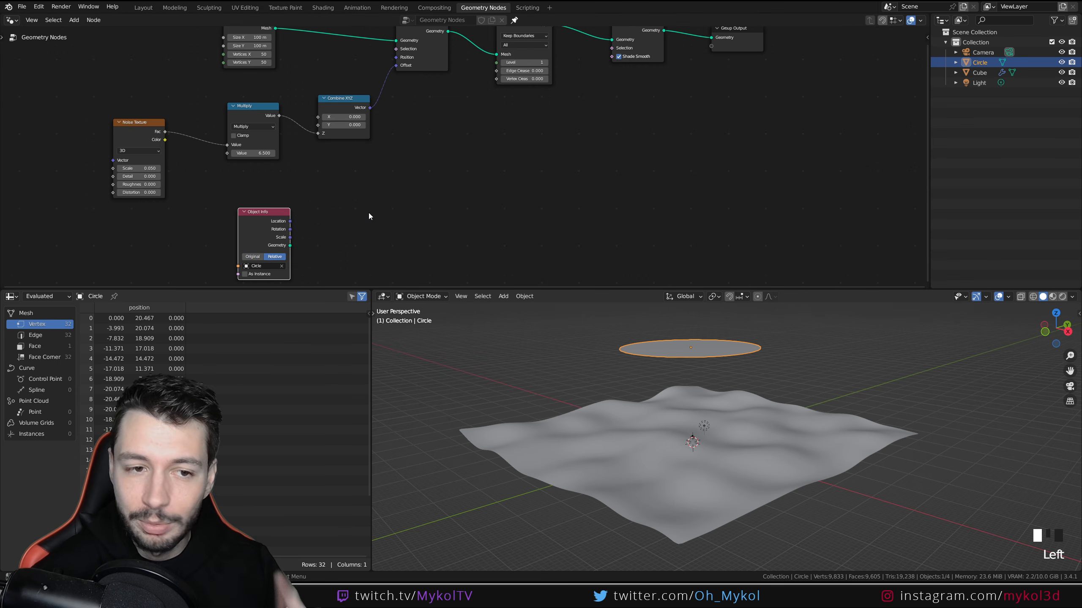
- Add a Raycast node in the empty space beside the Object Info node
{"action": "scroll", "coordinate": [423, 174], "scroll_direction": "down", "scroll_amount": 1}
{"action": "key", "text": "shift+a"}
{"action": "left_click", "coordinate": [416, 178]}
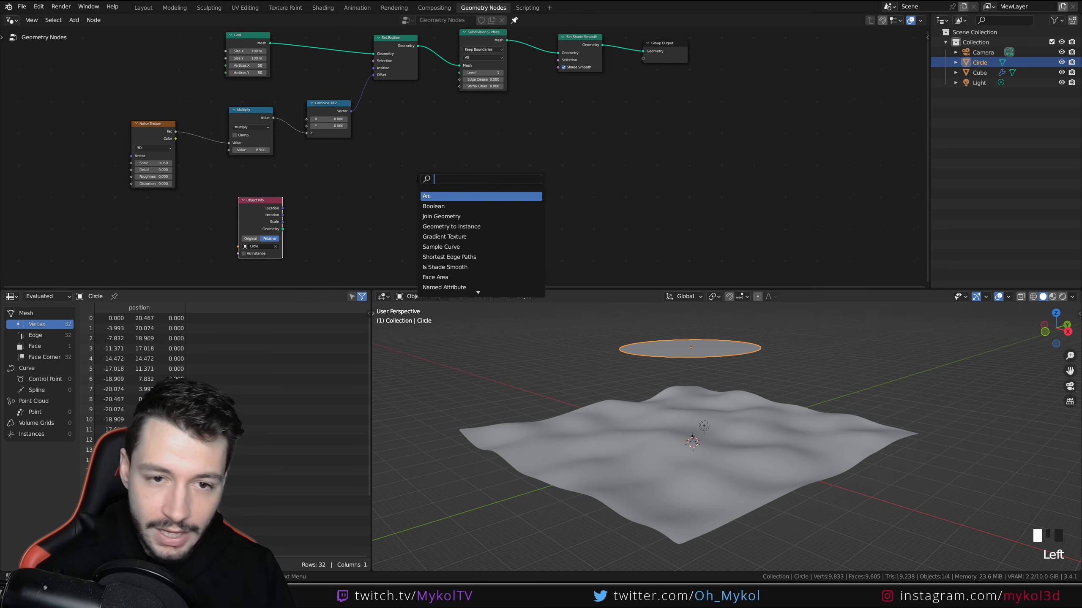
{"action": "type", "text": "ray"}
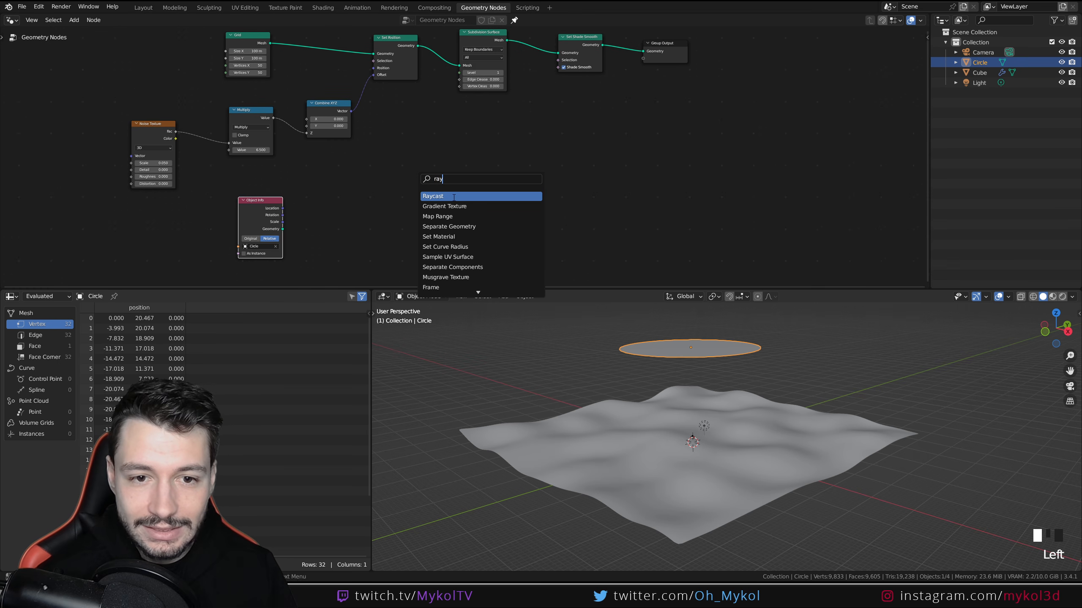
{"action": "left_click", "coordinate": [454, 196]}
{"action": "left_click", "coordinate": [460, 190]}
- Preview the Raycast node's Is Hit output with a Viewer node and space the two nodes apart
{"action": "key", "text": "shift+a"}
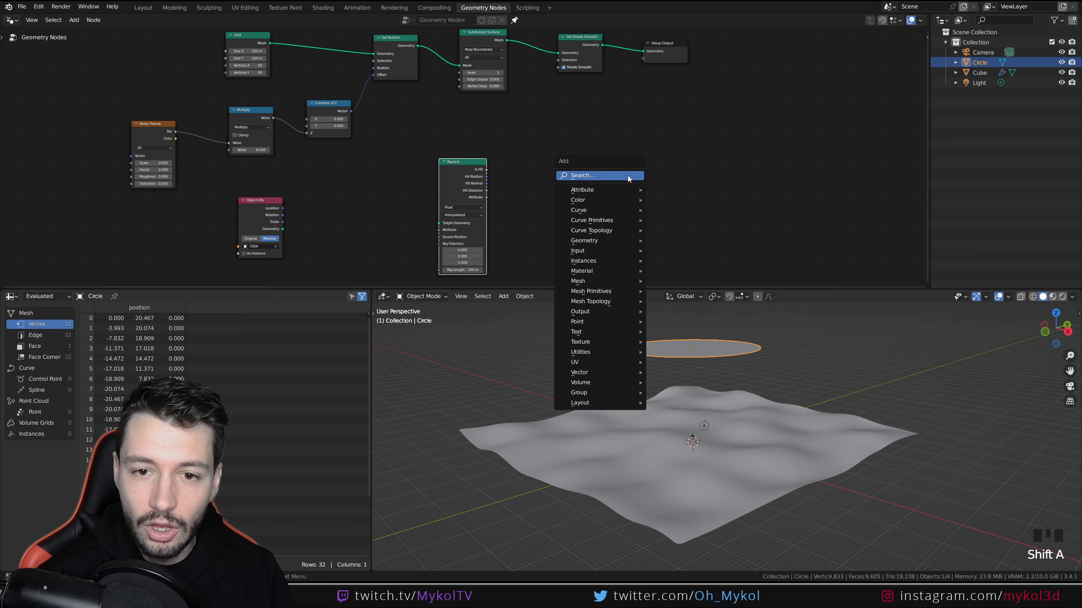
{"action": "left_click", "coordinate": [464, 168], "text": "ctrl+shift"}
{"action": "left_click_drag", "start_coordinate": [529, 159], "coordinate": [612, 160]}
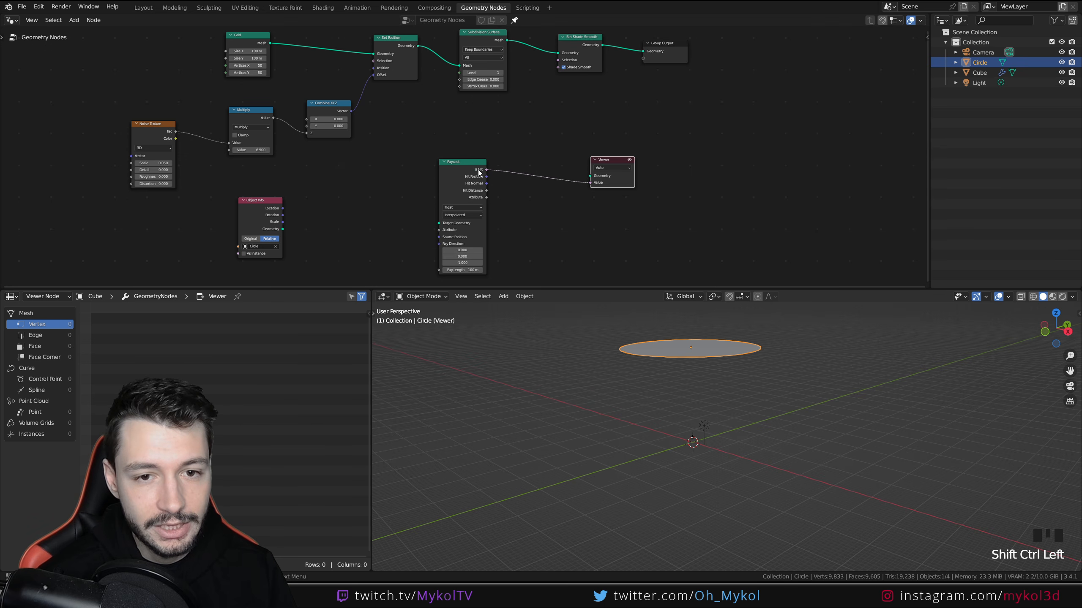
{"action": "scroll", "coordinate": [479, 172], "scroll_direction": "up", "scroll_amount": 2}
{"action": "scroll", "coordinate": [614, 199], "scroll_direction": "down", "scroll_amount": 3}
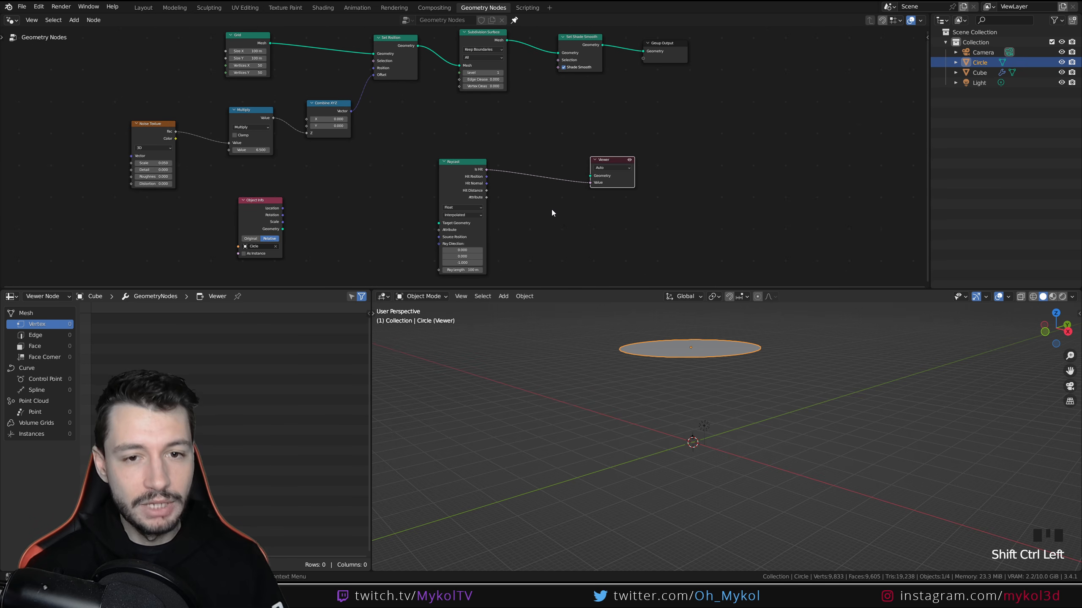
{"action": "left_click_drag", "start_coordinate": [463, 167], "coordinate": [482, 170]}
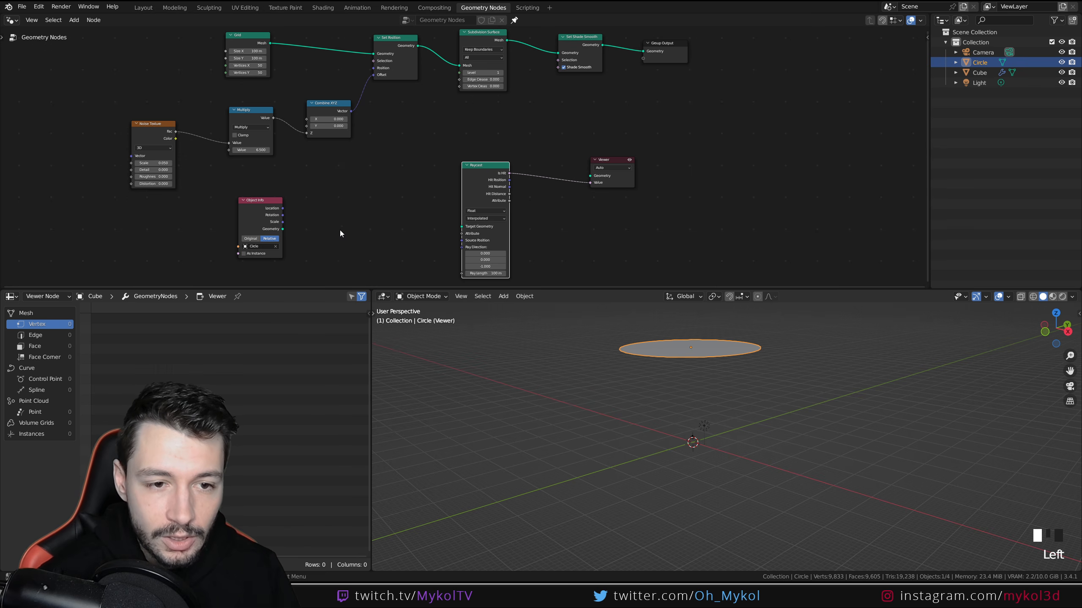
- Connect the Object Info geometry to the Raycast Target Geometry and the Subdivision Surface mesh to the Viewer's Geometry input
{"action": "left_click_drag", "start_coordinate": [283, 229], "coordinate": [462, 227]}
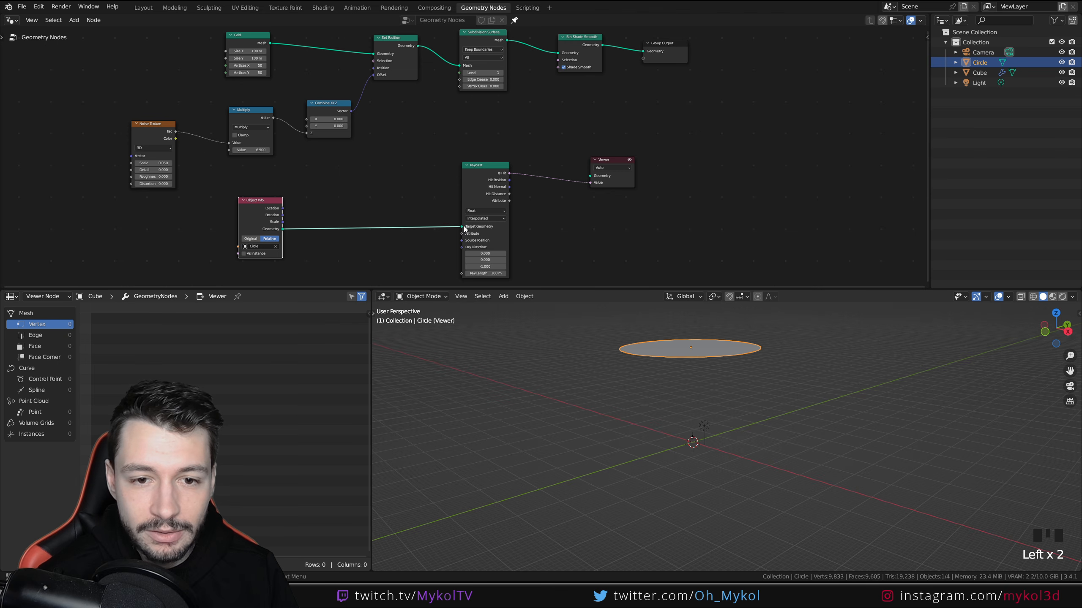
{"action": "left_click_drag", "start_coordinate": [496, 169], "coordinate": [481, 176]}
{"action": "middle_click_drag", "start_coordinate": [439, 85], "coordinate": [401, 111]}
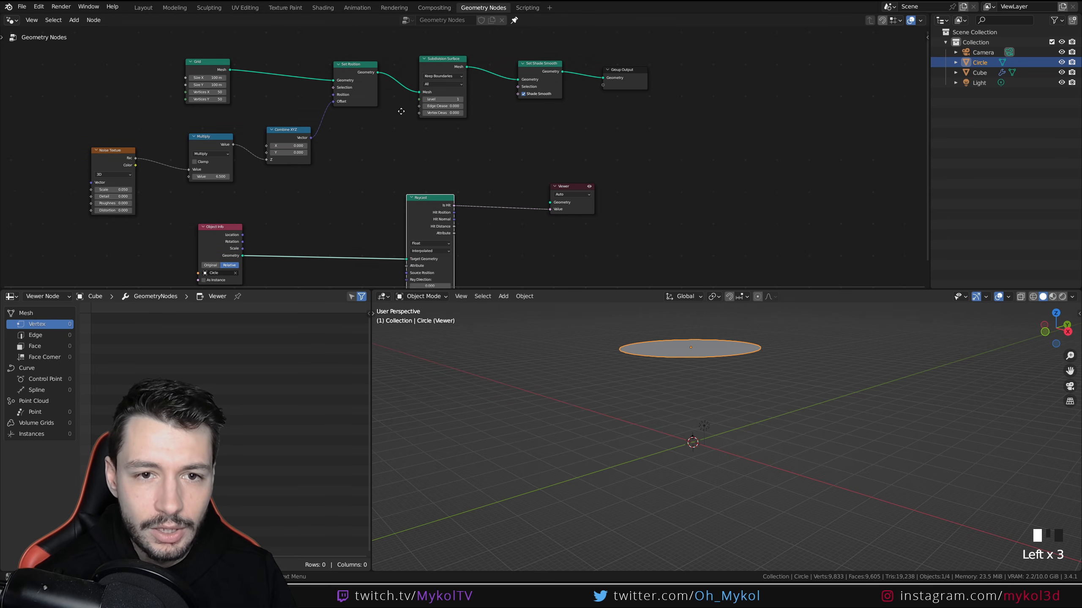
{"action": "left_click_drag", "start_coordinate": [468, 67], "coordinate": [551, 203]}
{"action": "middle_click_drag", "start_coordinate": [646, 384], "coordinate": [698, 423]}
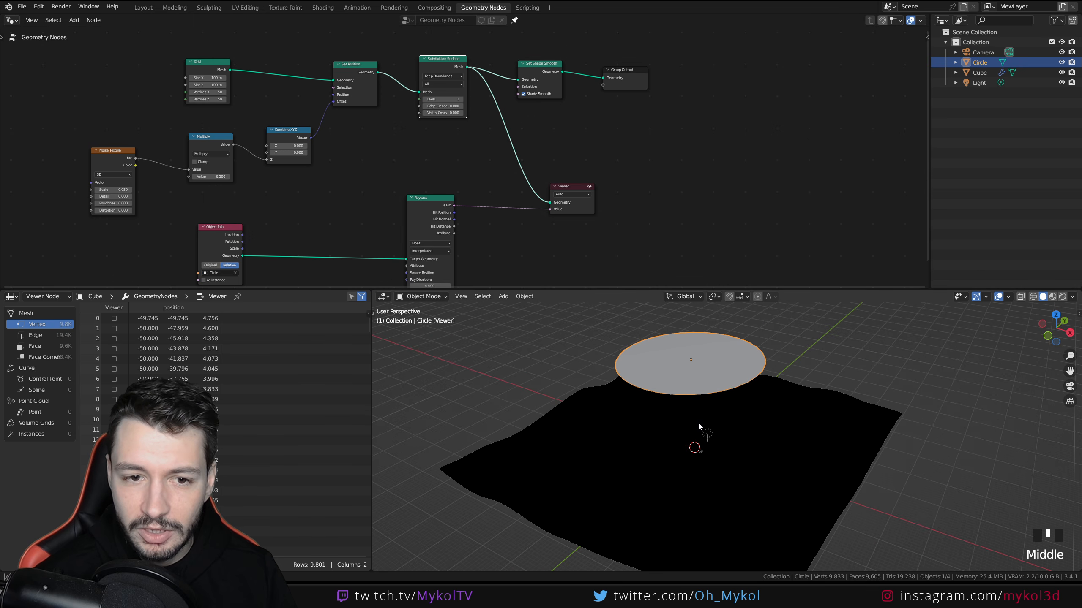
- Try a Z value of 1 for the Raycast ray direction and set it back to -1
{"action": "middle_click_drag", "start_coordinate": [441, 264], "coordinate": [485, 209]}
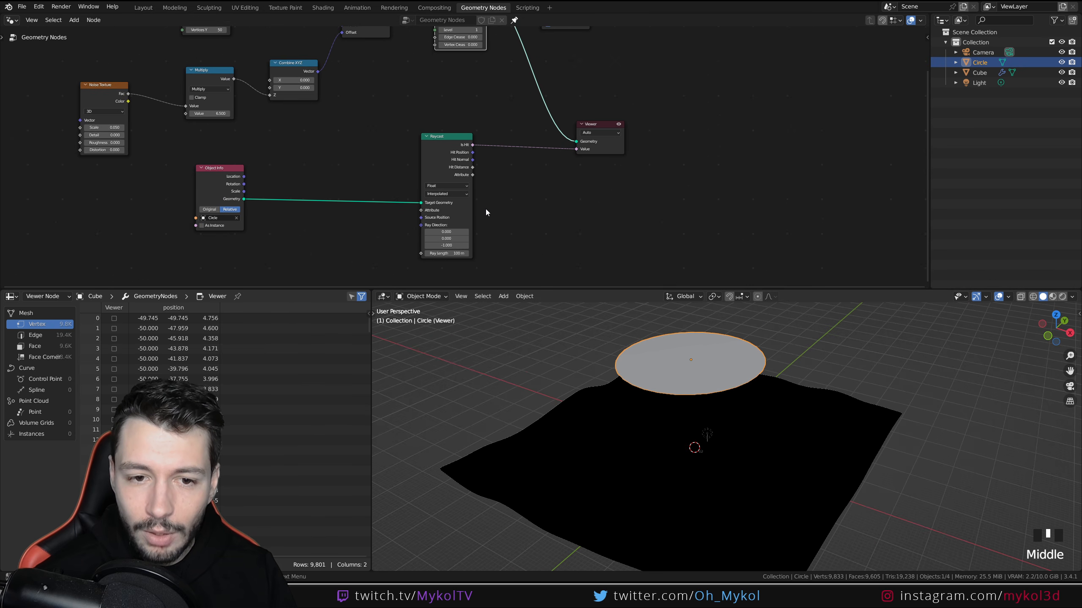
{"action": "left_click", "coordinate": [449, 245]}
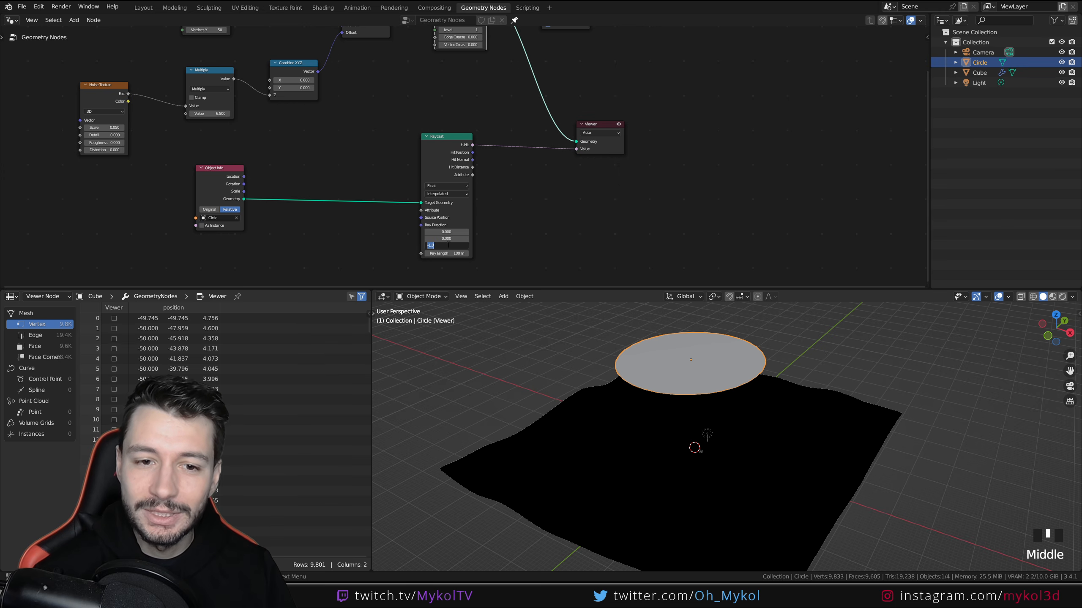
{"action": "type", "text": "1"}
{"action": "left_click", "coordinate": [482, 241]}
{"action": "left_click", "coordinate": [446, 246]}
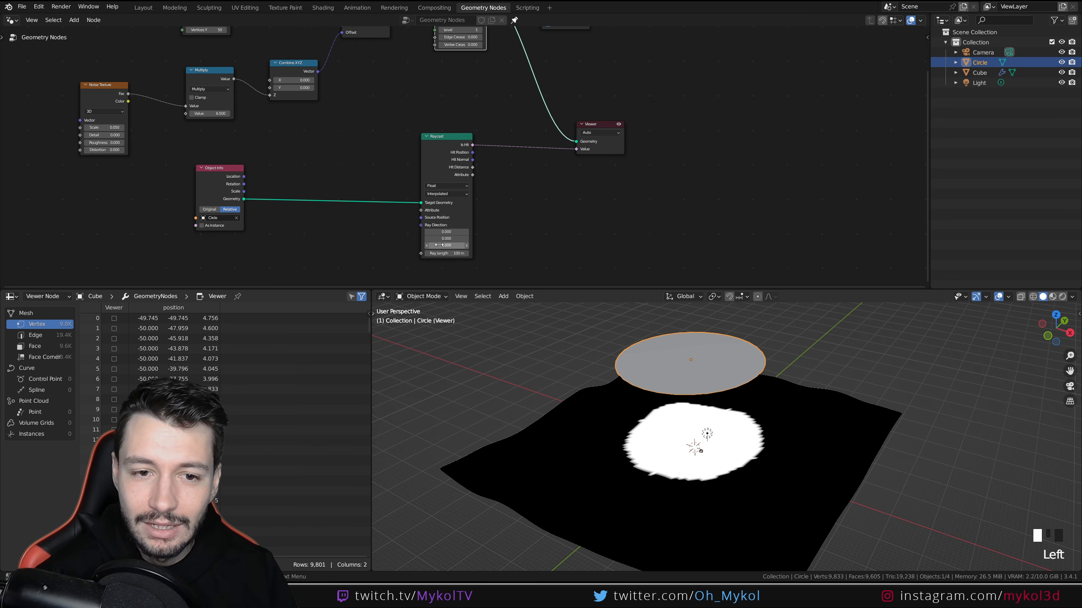
{"action": "type", "text": "-1"}
{"action": "left_click", "coordinate": [488, 231]}
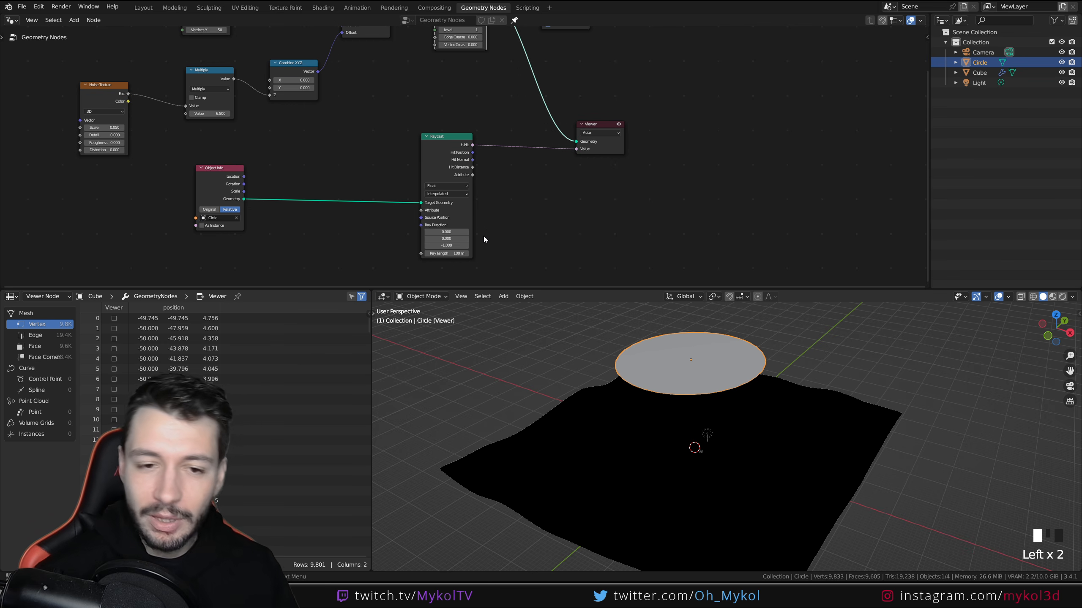
- Try moving the circle down along the Z axis below the terrain, and undo the move
{"action": "scroll", "coordinate": [689, 334], "scroll_direction": "down", "scroll_amount": 3}
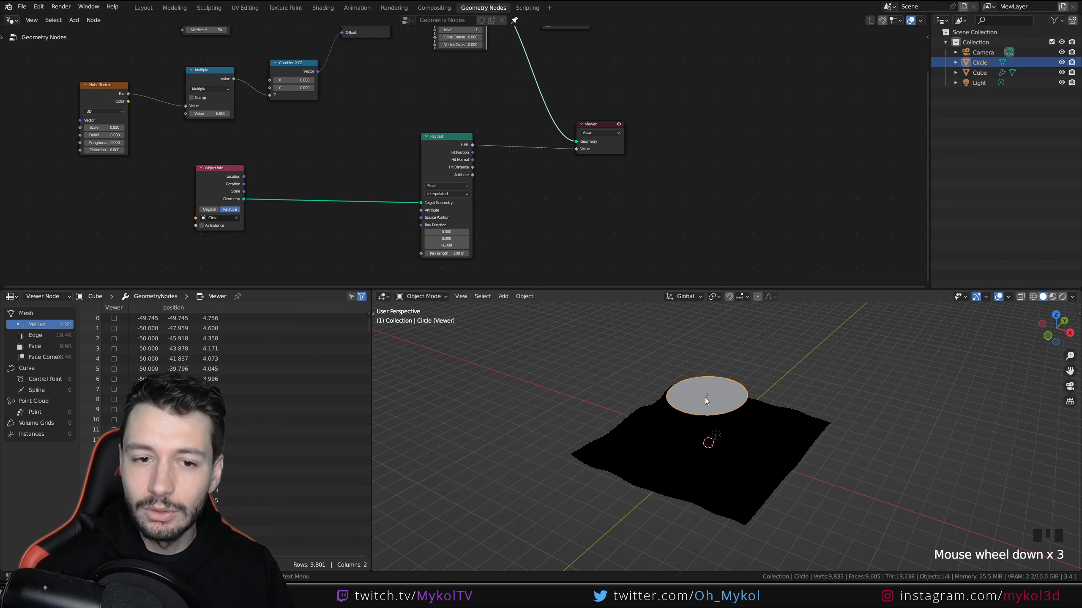
{"action": "middle_click_drag", "start_coordinate": [704, 401], "coordinate": [733, 418]}
{"action": "key", "text": "g"}
{"action": "key", "text": "z"}
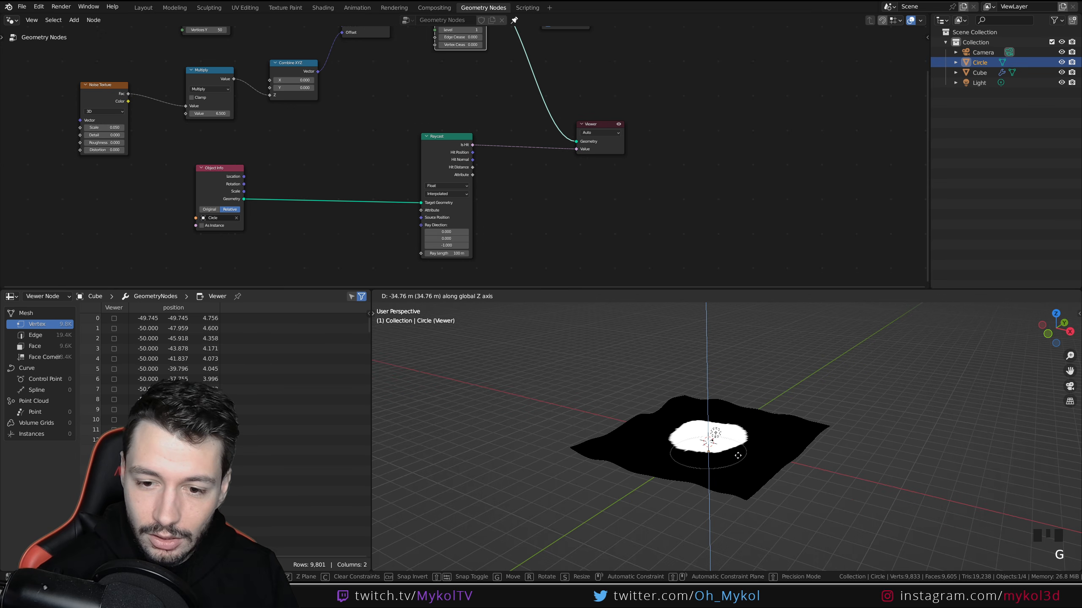
{"action": "left_click", "coordinate": [741, 473]}
{"action": "middle_click_drag", "start_coordinate": [742, 477], "coordinate": [747, 414]}
{"action": "key", "text": "ctrl+z"}
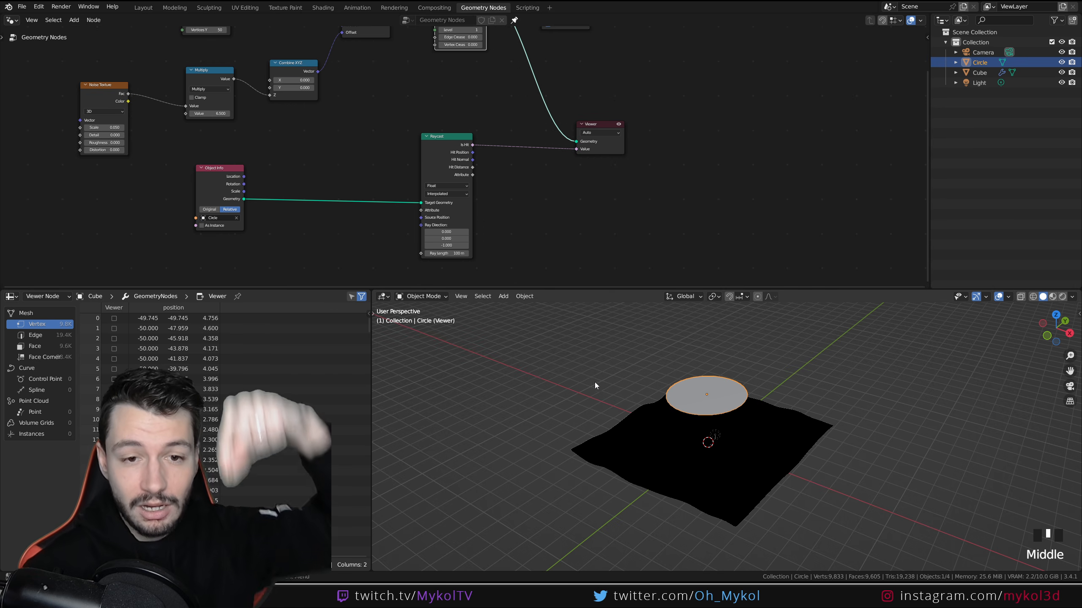
- Try rotating the circle about the X axis, and undo the rotation
{"action": "left_click", "coordinate": [450, 247]}
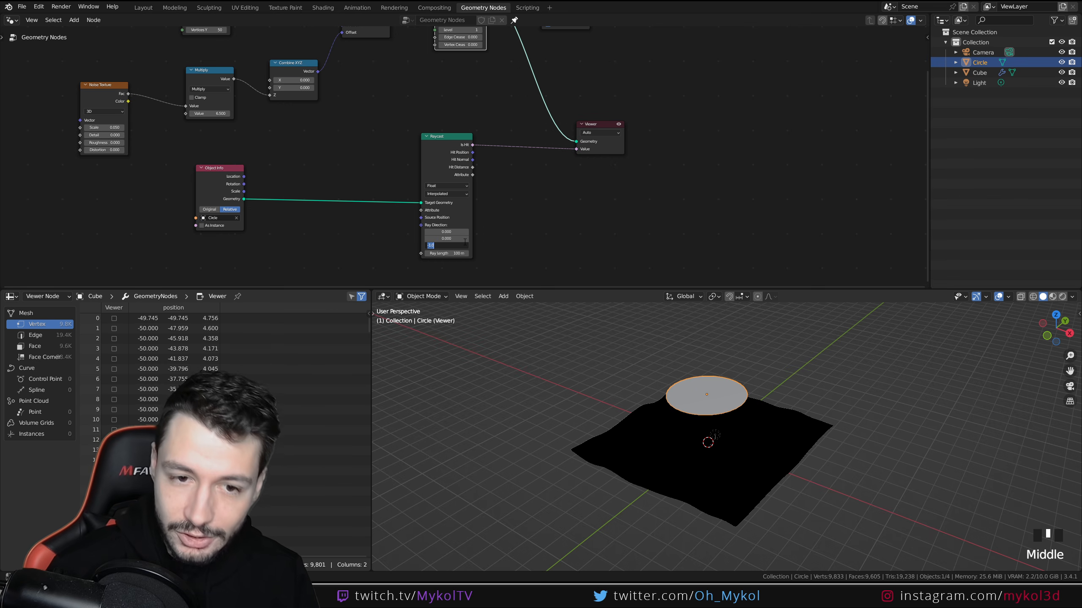
{"action": "key", "text": "Return"}
{"action": "key", "text": "r"}
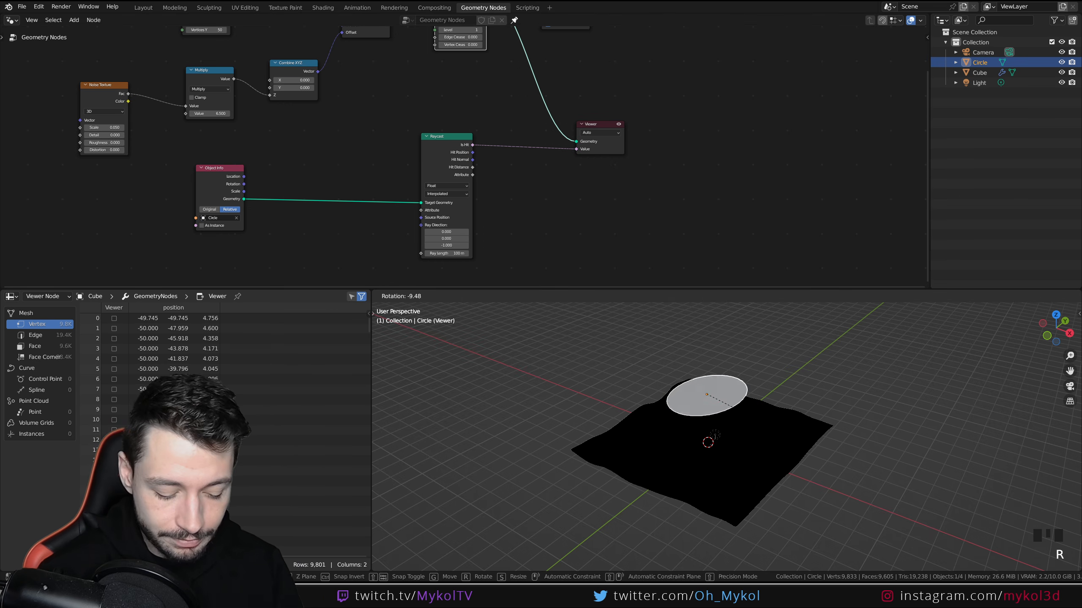
{"action": "key", "text": "x"}
{"action": "left_click", "coordinate": [748, 414]}
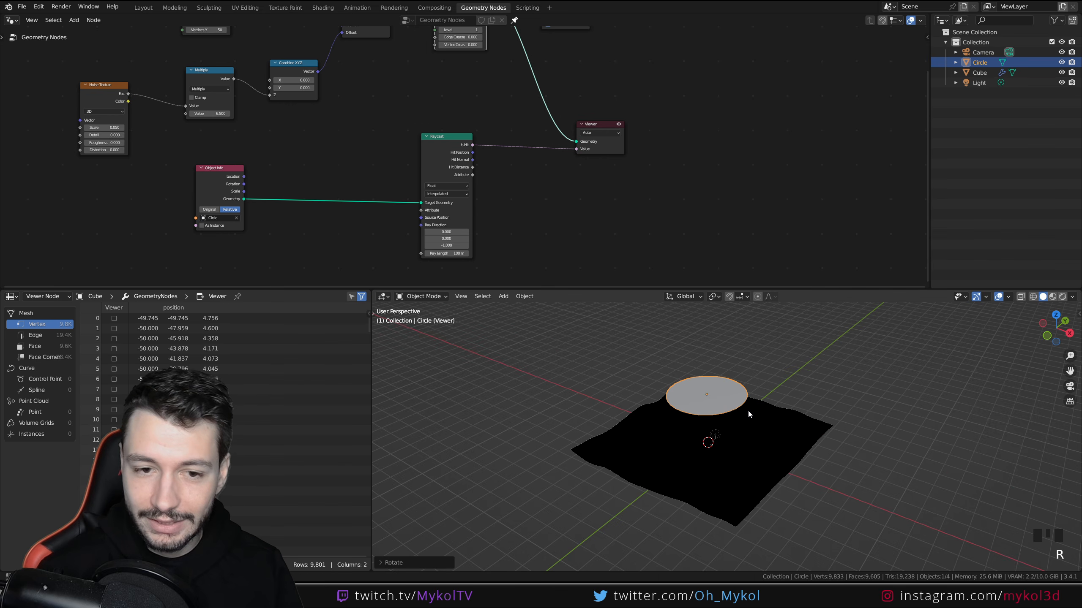
{"action": "key", "text": "ctrl+z"}
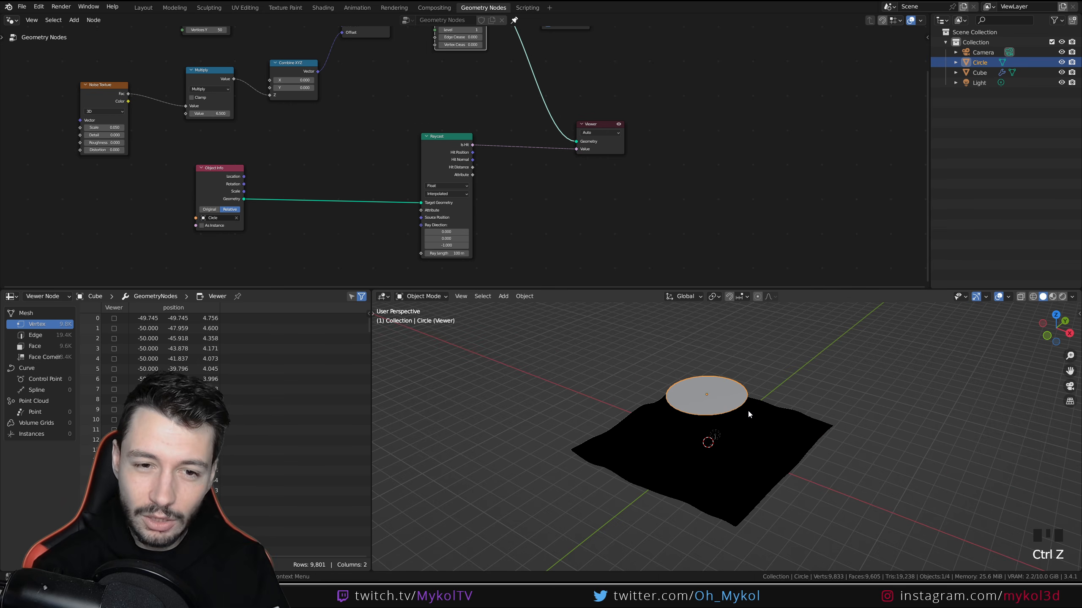
{"action": "key", "text": "Tab"}
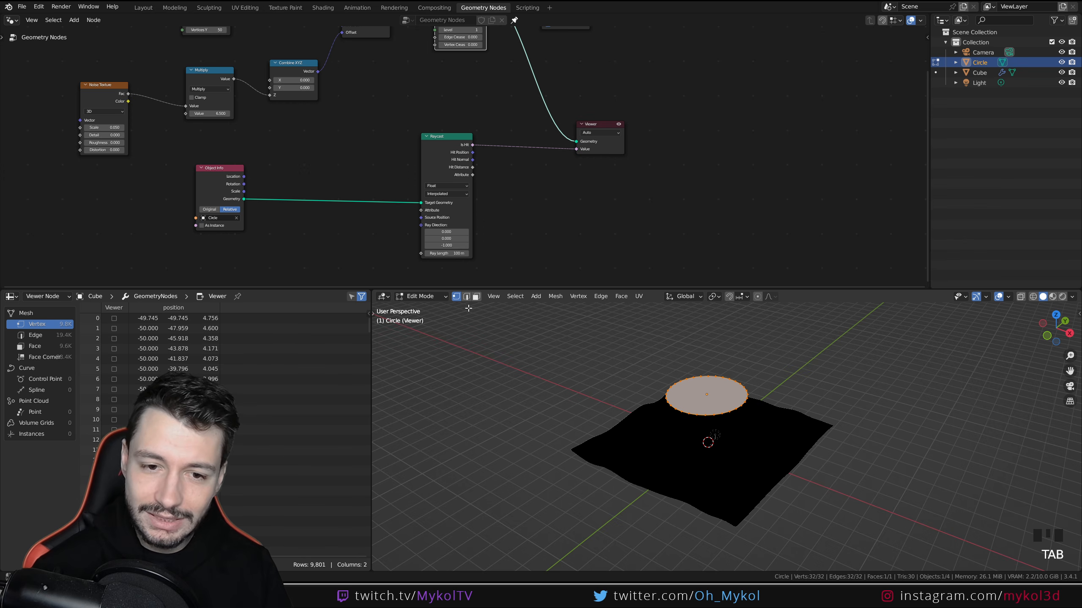
{"action": "left_click", "coordinate": [667, 379]}
{"action": "left_click", "coordinate": [666, 379]}
{"action": "key", "text": "Tab"}
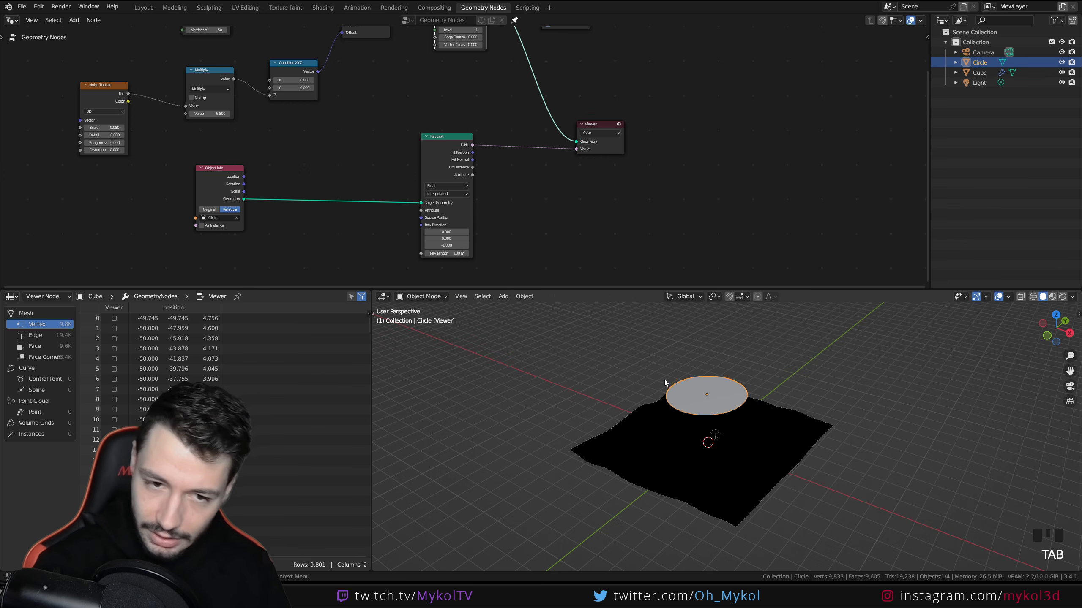
- Set the Raycast node's ray direction Z value to 1
{"action": "left_click_drag", "start_coordinate": [447, 245], "coordinate": [450, 245]}
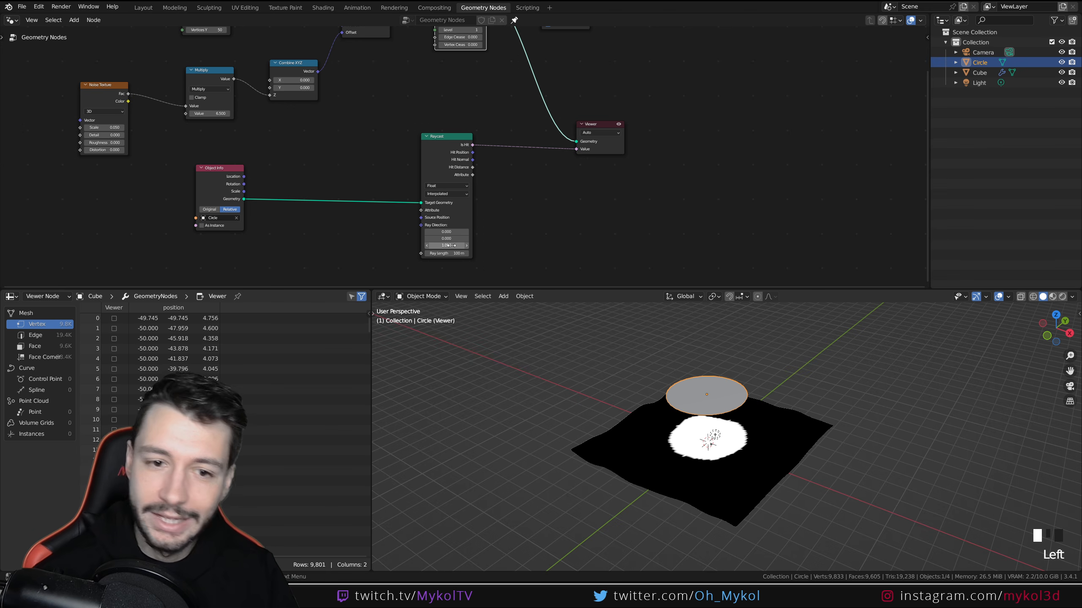
{"action": "middle_click_drag", "start_coordinate": [708, 482], "coordinate": [731, 464]}
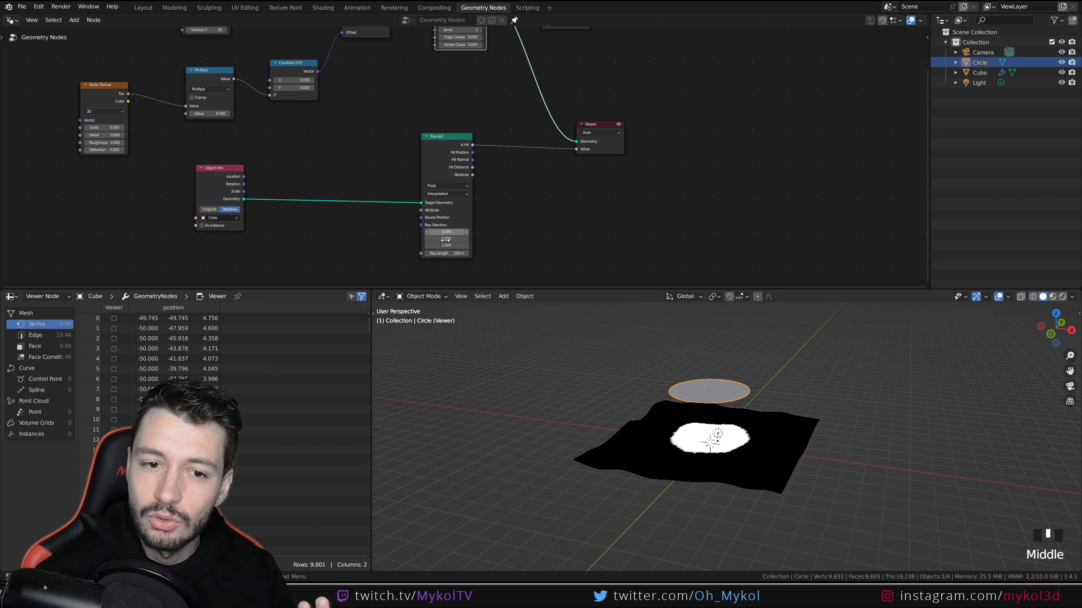
{"action": "left_click_drag", "start_coordinate": [440, 232], "coordinate": [446, 240]}
{"action": "key", "text": "ctrl+z"}
{"action": "key", "text": "ctrl+z"}
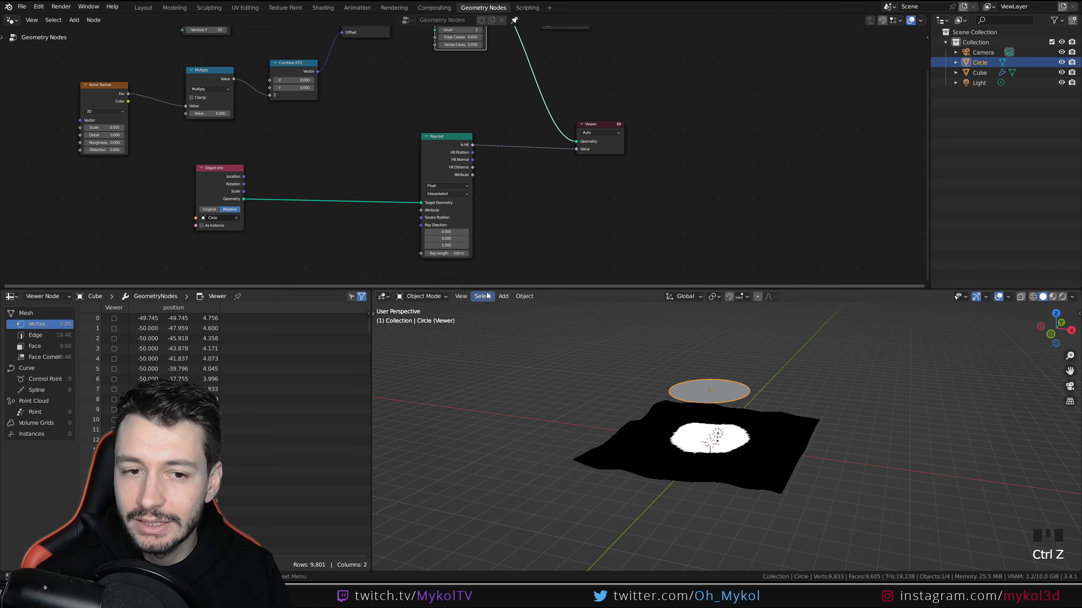
- Raise the Subdivision Surface node's level to 3 to refine the edge of the circular mask on the terrain
{"action": "middle_click_drag", "start_coordinate": [749, 422], "coordinate": [679, 315]}
{"action": "middle_click_drag", "start_coordinate": [473, 108], "coordinate": [449, 147]}
{"action": "scroll", "coordinate": [663, 428], "scroll_direction": "up", "scroll_amount": 2}
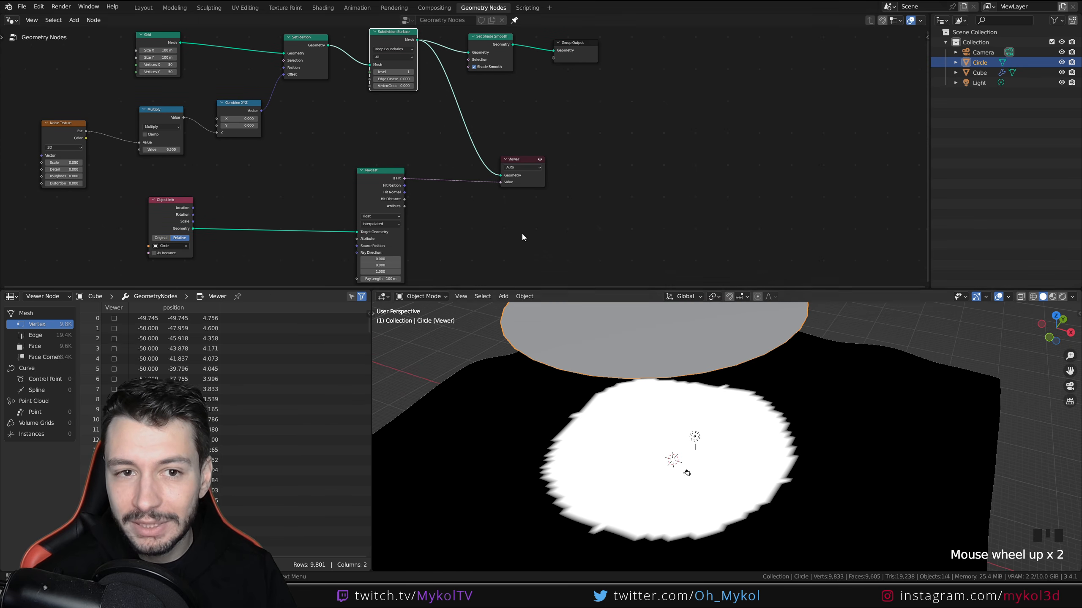
{"action": "left_click", "coordinate": [412, 72]}
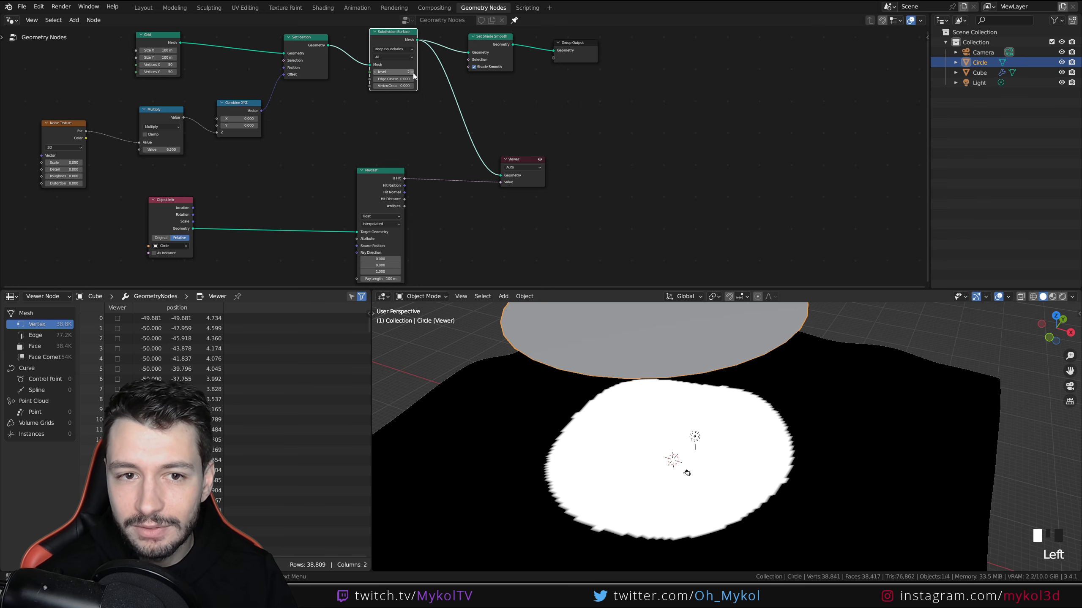
{"action": "left_click", "coordinate": [412, 73]}
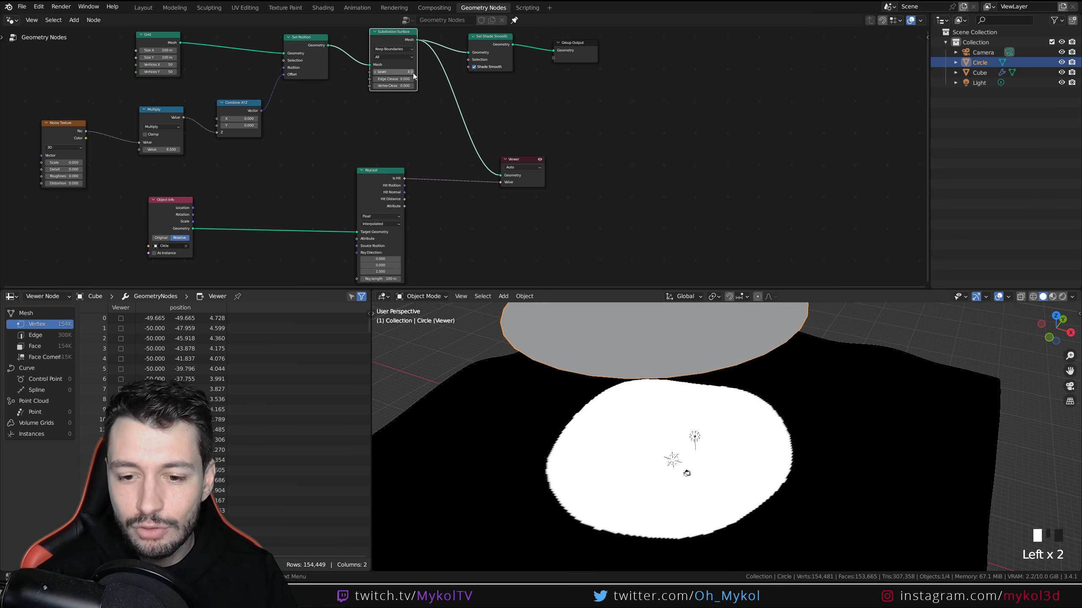
- Lower the Subdivision Surface node's level to 1
{"action": "left_click", "coordinate": [375, 71]}
{"action": "left_click", "coordinate": [374, 71]}
{"action": "scroll", "coordinate": [513, 215], "scroll_direction": "down", "scroll_amount": 1}
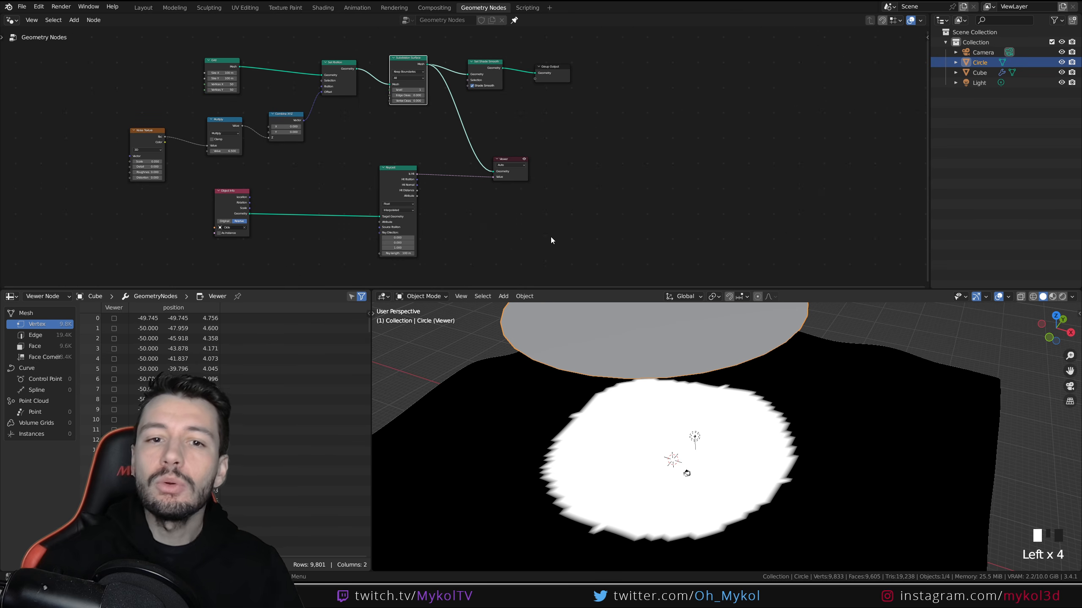
- Delete the Viewer node and move the Raycast node closer to the Object Info node
{"action": "left_click_drag", "start_coordinate": [399, 171], "coordinate": [406, 175]}
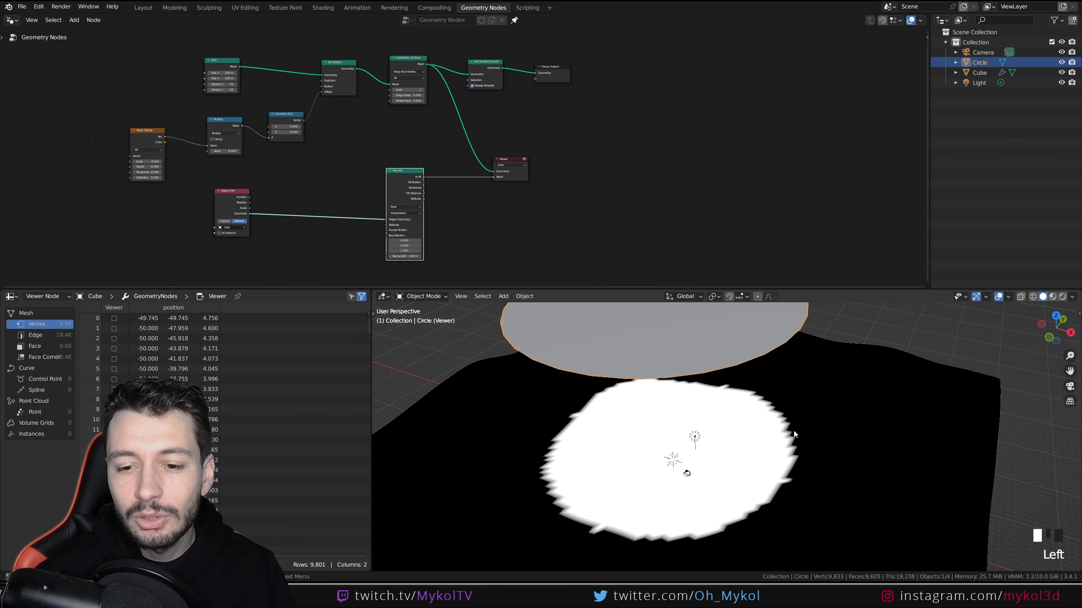
{"action": "scroll", "coordinate": [505, 123], "scroll_direction": "down", "scroll_amount": 2}
{"action": "scroll", "coordinate": [494, 152], "scroll_direction": "up", "scroll_amount": 2}
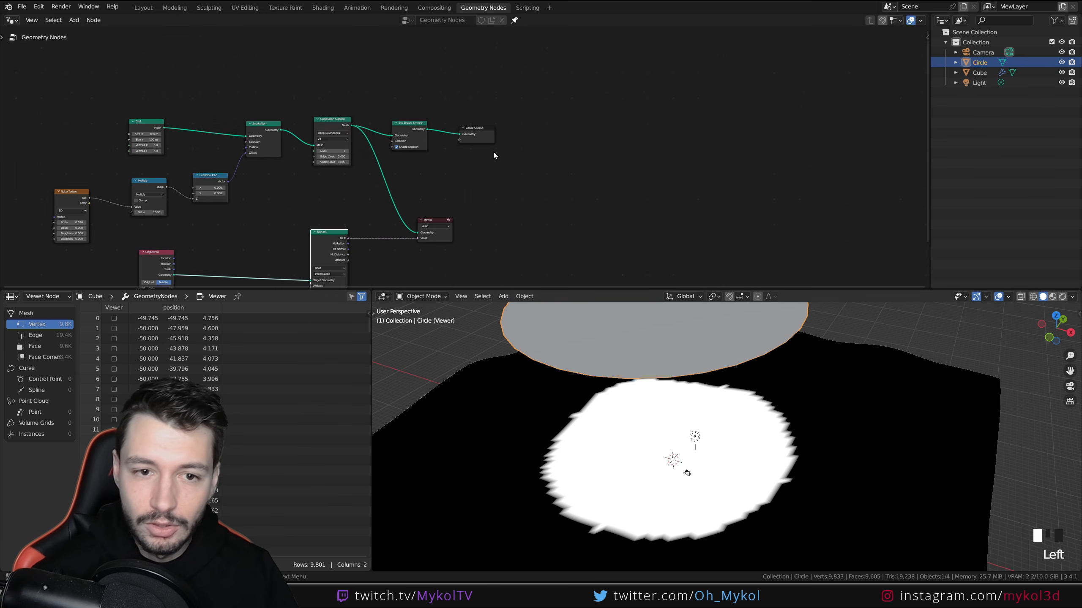
{"action": "scroll", "coordinate": [504, 157], "scroll_direction": "up", "scroll_amount": 2}
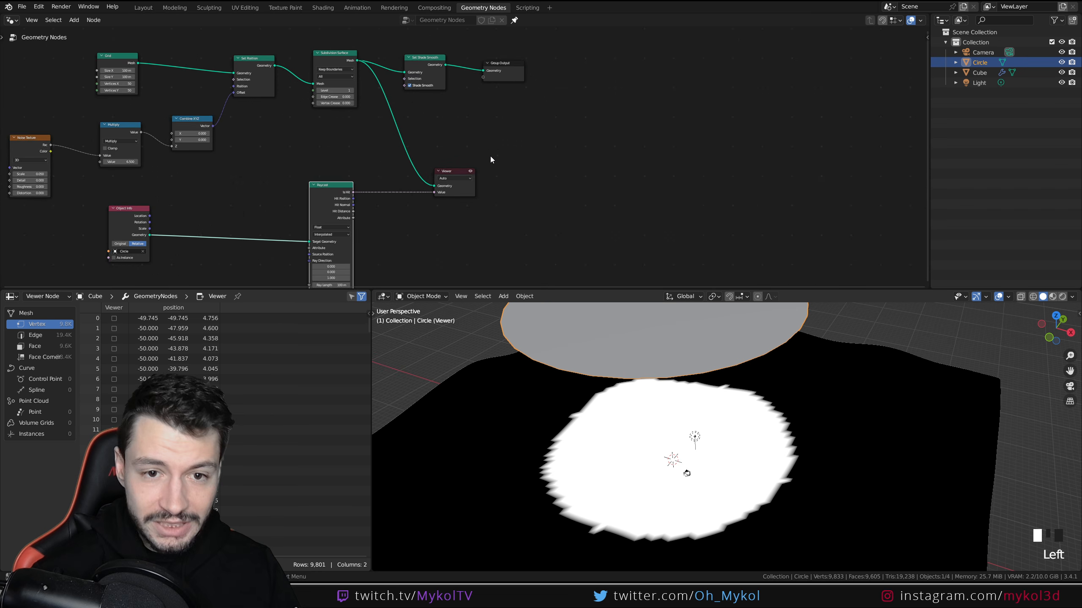
{"action": "left_click", "coordinate": [452, 173]}
{"action": "key", "text": "Delete"}
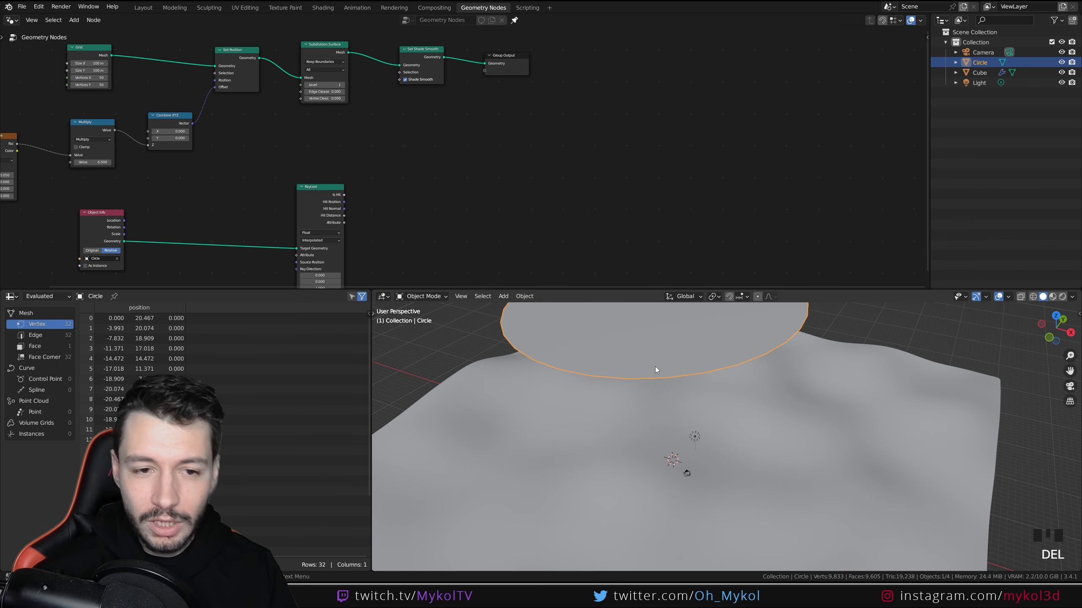
{"action": "scroll", "coordinate": [415, 210], "scroll_direction": "down", "scroll_amount": 2}
{"action": "left_click_drag", "start_coordinate": [365, 184], "coordinate": [296, 183]}
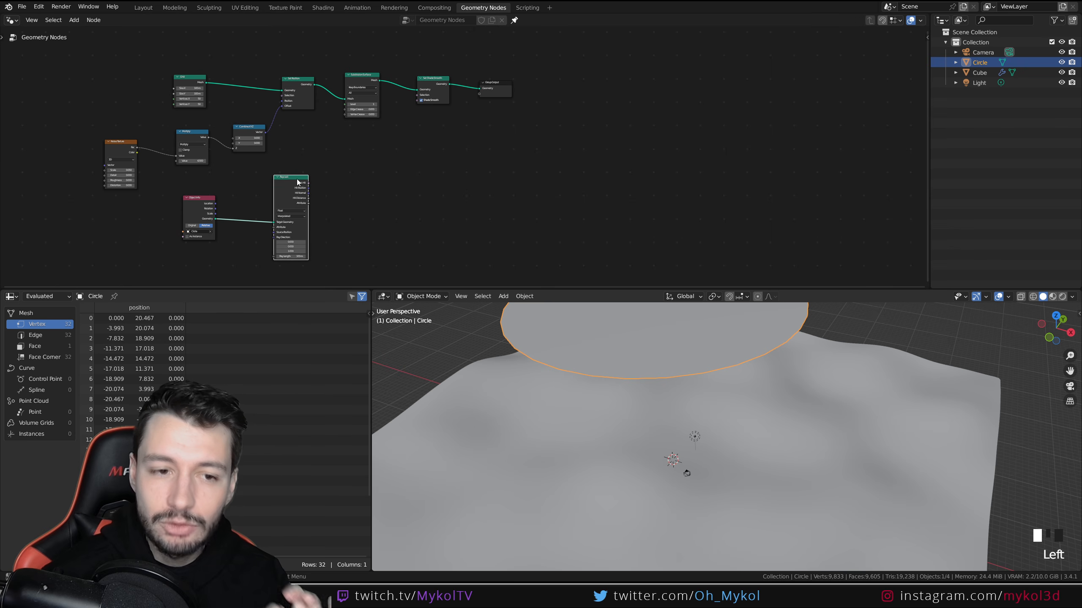
{"action": "scroll", "coordinate": [489, 123], "scroll_direction": "up", "scroll_amount": 2}
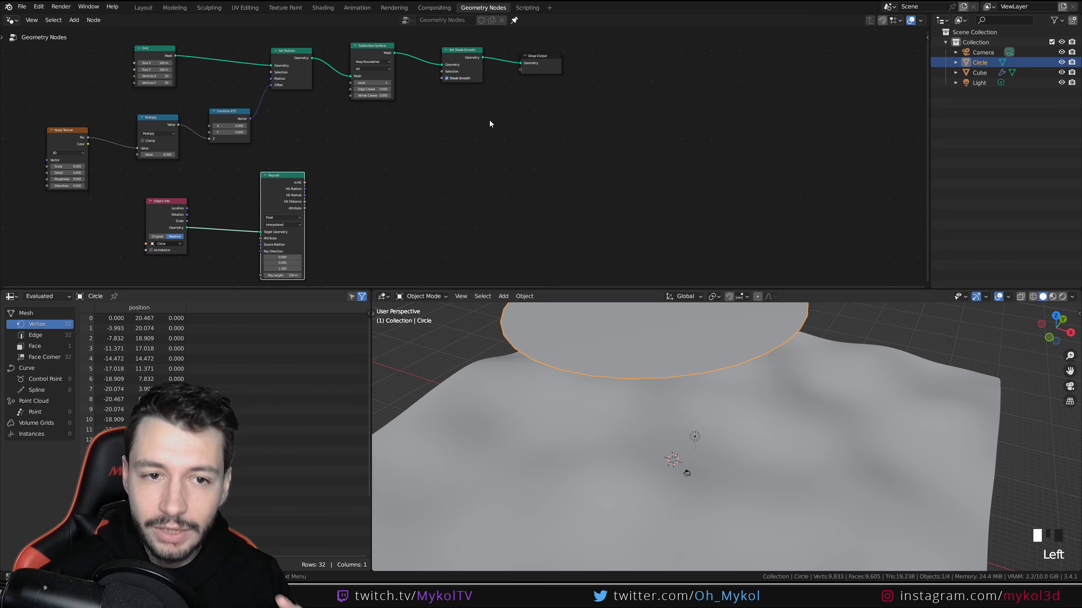
{"action": "scroll", "coordinate": [489, 124], "scroll_direction": "up", "scroll_amount": 1}
{"action": "middle_click_drag", "start_coordinate": [485, 145], "coordinate": [457, 182]}
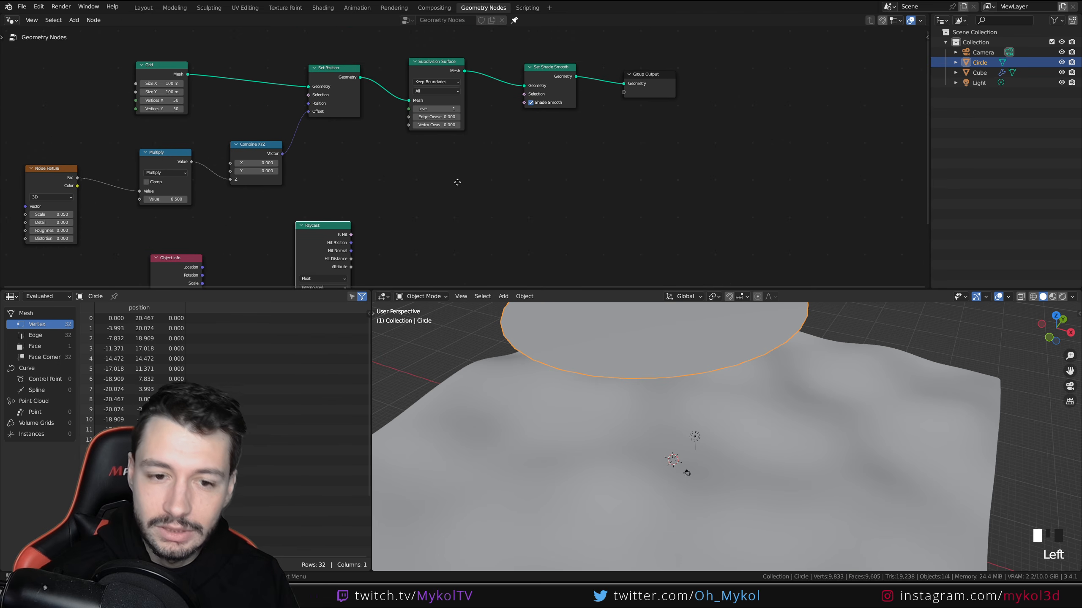
- Enlarge the node editor area and move the Set Shade Smooth and Group Output nodes away from Subdivision Surface to make room
{"action": "left_click_drag", "start_coordinate": [568, 285], "coordinate": [568, 350]}
{"action": "scroll", "coordinate": [643, 445], "scroll_direction": "down", "scroll_amount": 6}
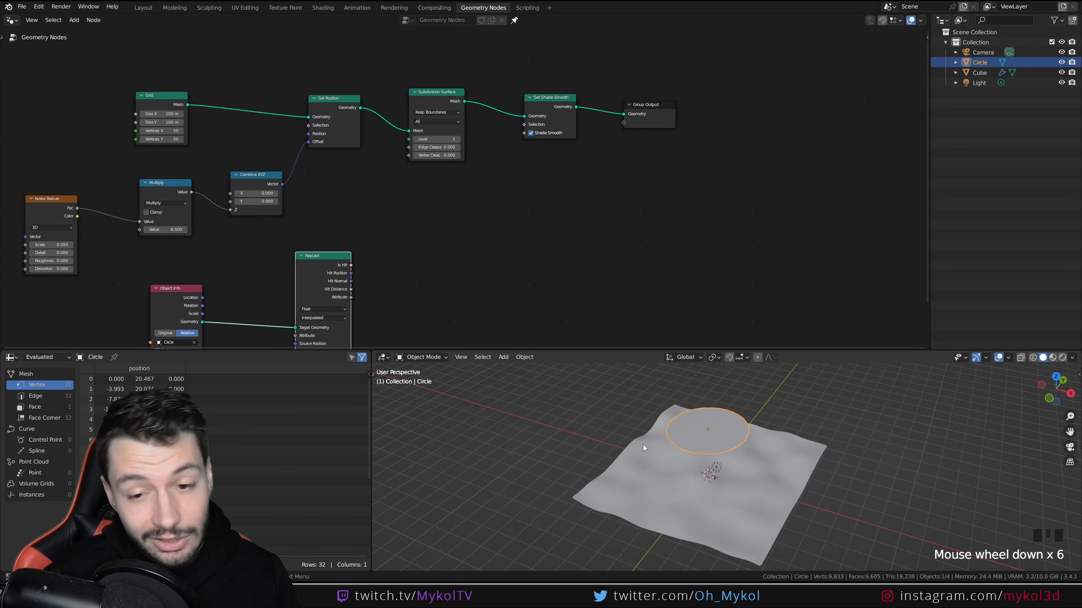
{"action": "middle_click_drag", "start_coordinate": [643, 445], "coordinate": [702, 422]}
{"action": "scroll", "coordinate": [704, 422], "scroll_direction": "up", "scroll_amount": 2}
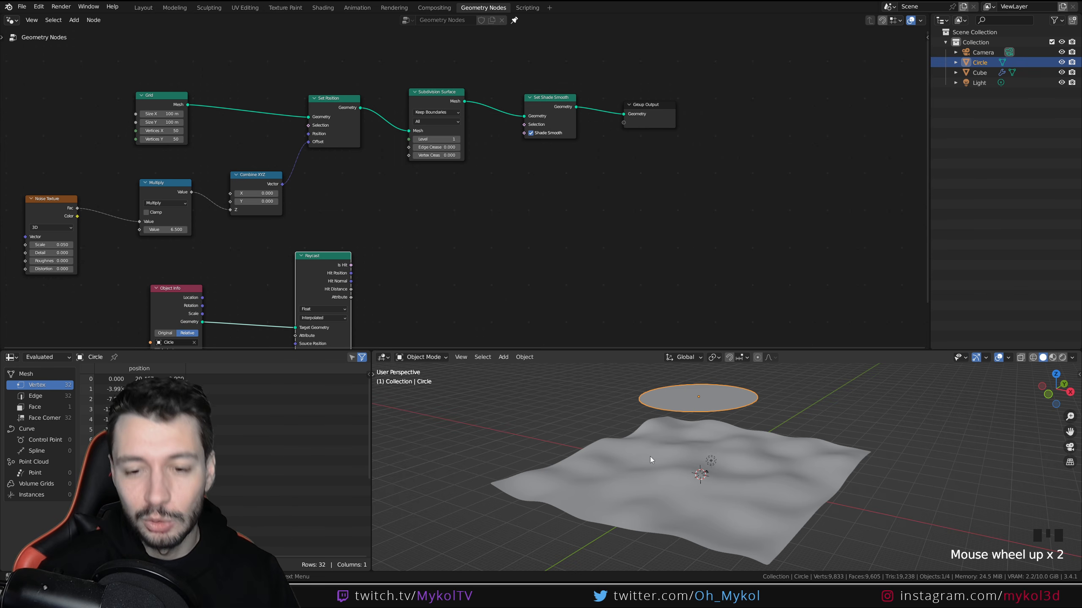
{"action": "middle_click_drag", "start_coordinate": [455, 237], "coordinate": [472, 214]}
{"action": "scroll", "coordinate": [472, 214], "scroll_direction": "down", "scroll_amount": 3}
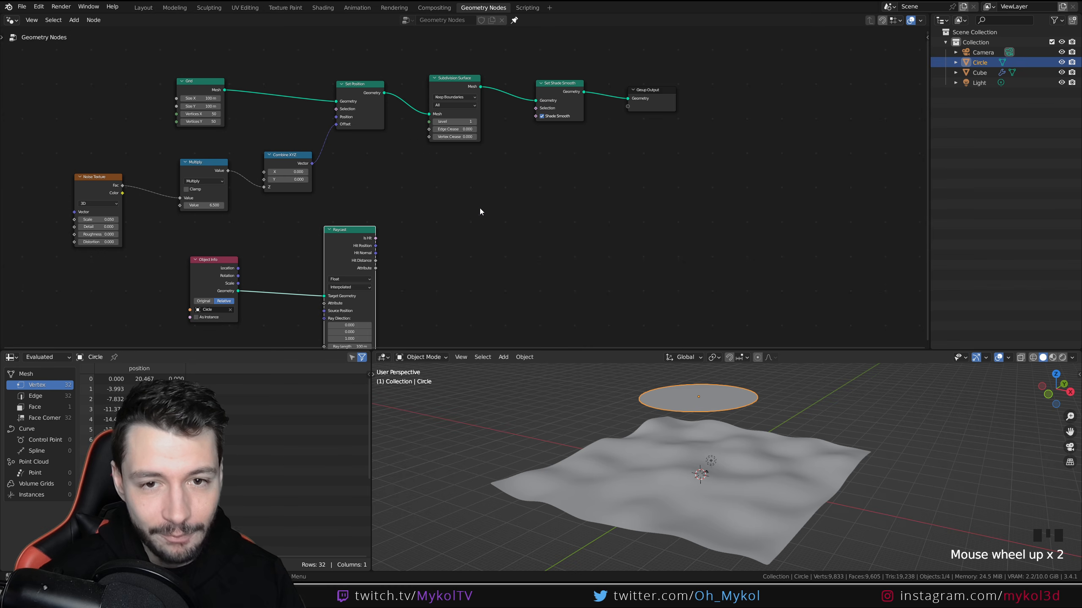
{"action": "left_click_drag", "start_coordinate": [465, 79], "coordinate": [663, 199]}
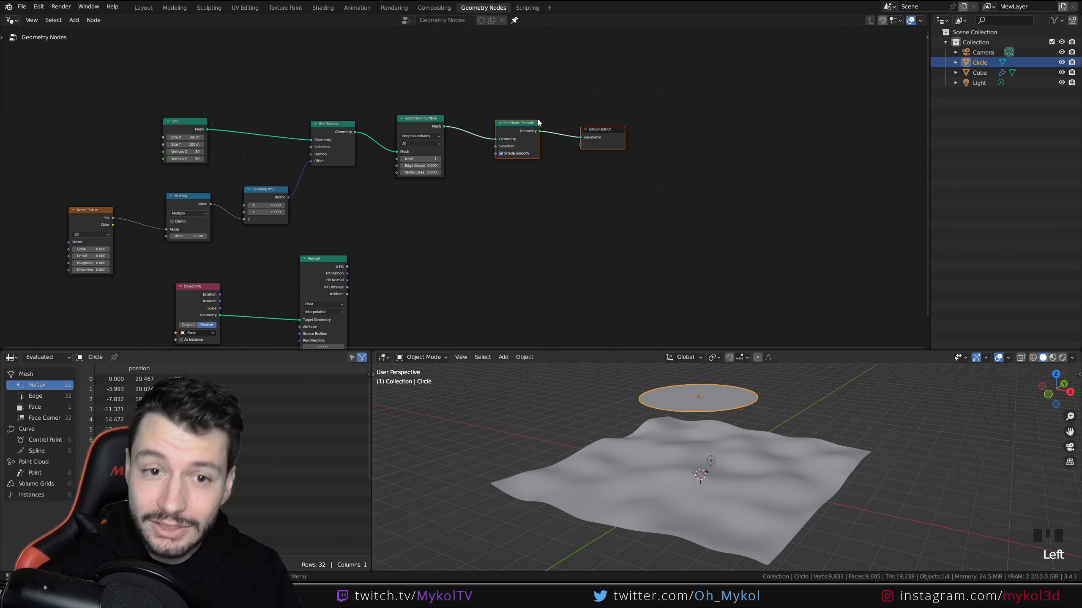
{"action": "left_click_drag", "start_coordinate": [523, 123], "coordinate": [631, 119]}
{"action": "left_click", "coordinate": [528, 95]}
- Insert a Distribute Points on Faces node between the Subdivision Surface and Set Shade Smooth nodes
{"action": "middle_click_drag", "start_coordinate": [526, 83], "coordinate": [544, 113]}
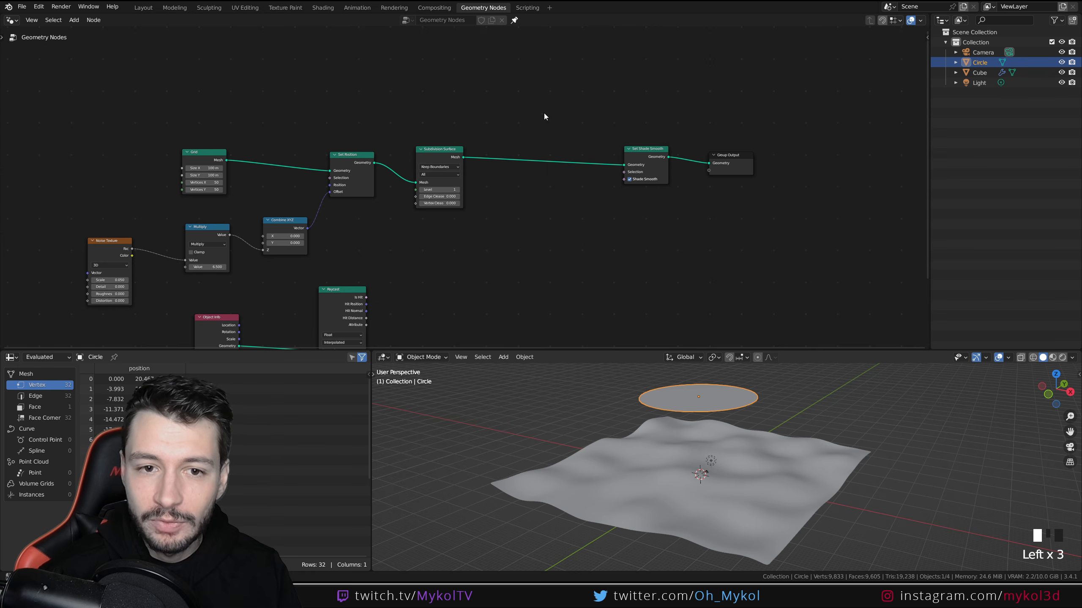
{"action": "key", "text": "shift+a"}
{"action": "left_click", "coordinate": [544, 113]}
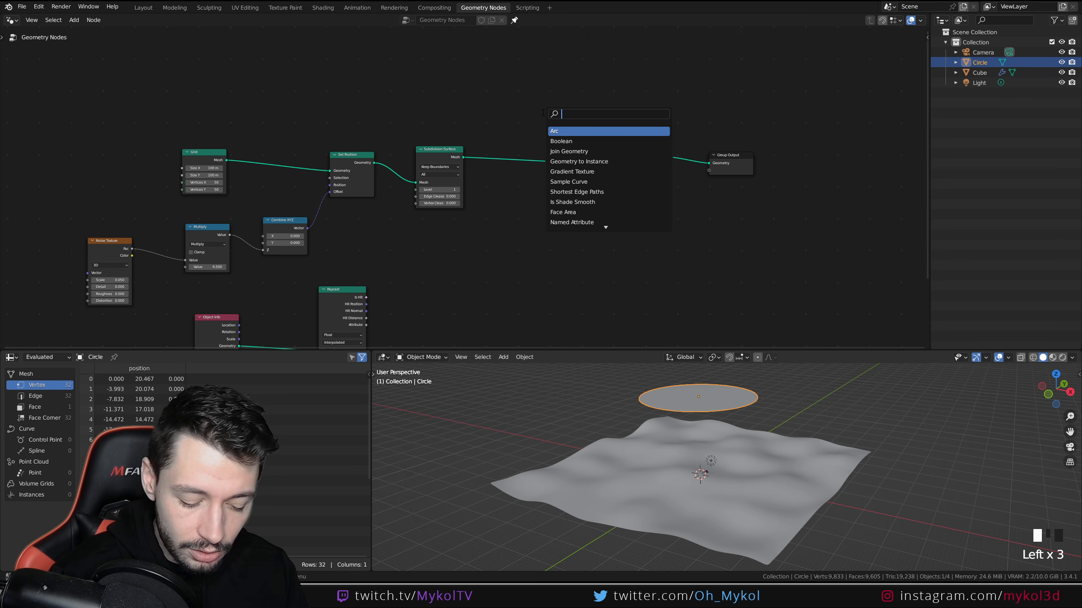
{"action": "type", "text": "distr"}
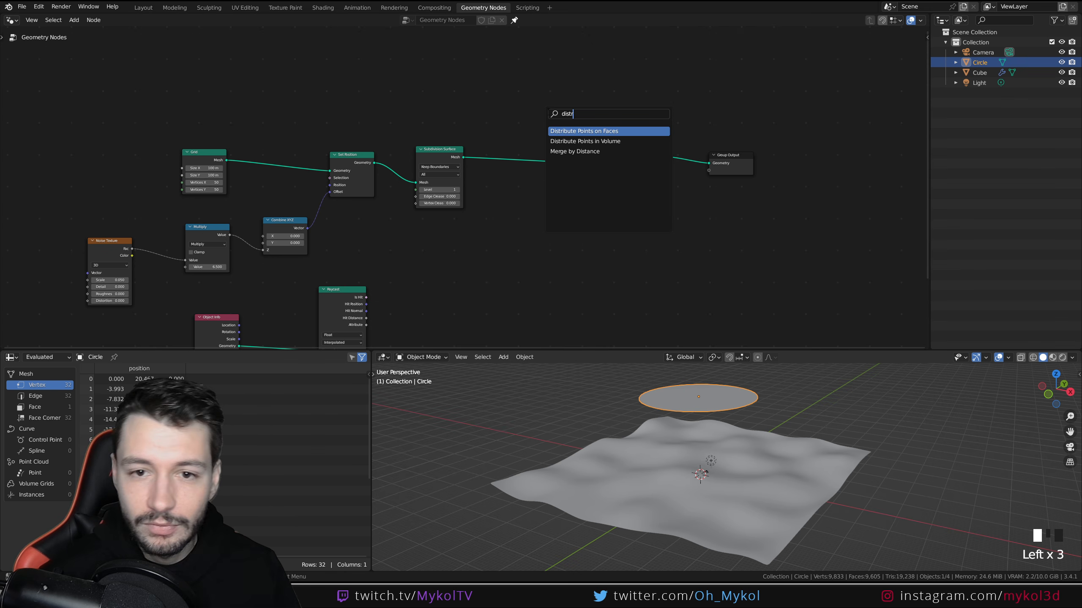
{"action": "left_click", "coordinate": [595, 130]}
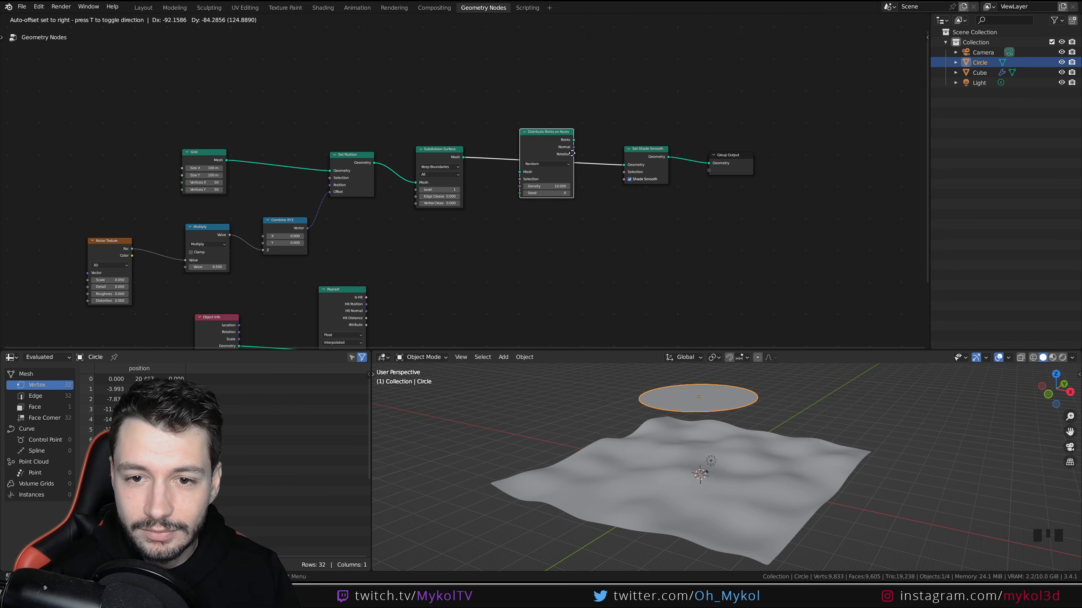
{"action": "left_click", "coordinate": [573, 153]}
{"action": "middle_click_drag", "start_coordinate": [694, 429], "coordinate": [721, 486]}
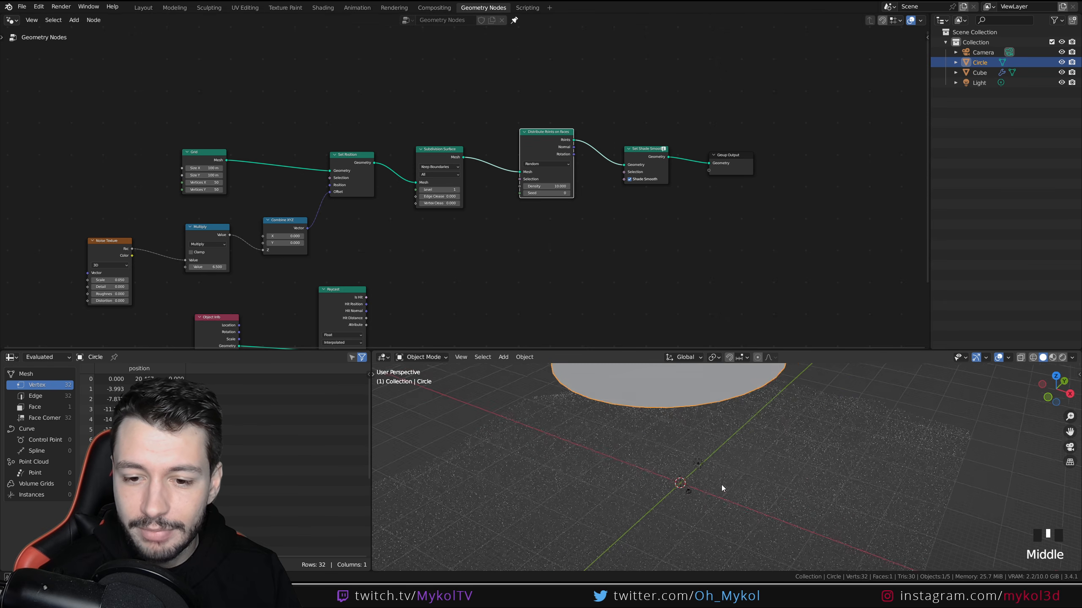
{"action": "scroll", "coordinate": [730, 478], "scroll_direction": "up", "scroll_amount": 2}
{"action": "scroll", "coordinate": [749, 473], "scroll_direction": "down", "scroll_amount": 3}
- Shift Group Output and Set Shade Smooth further along the chain, and place Distribute Points on Faces below the main line
{"action": "middle_click_drag", "start_coordinate": [758, 242], "coordinate": [706, 283]}
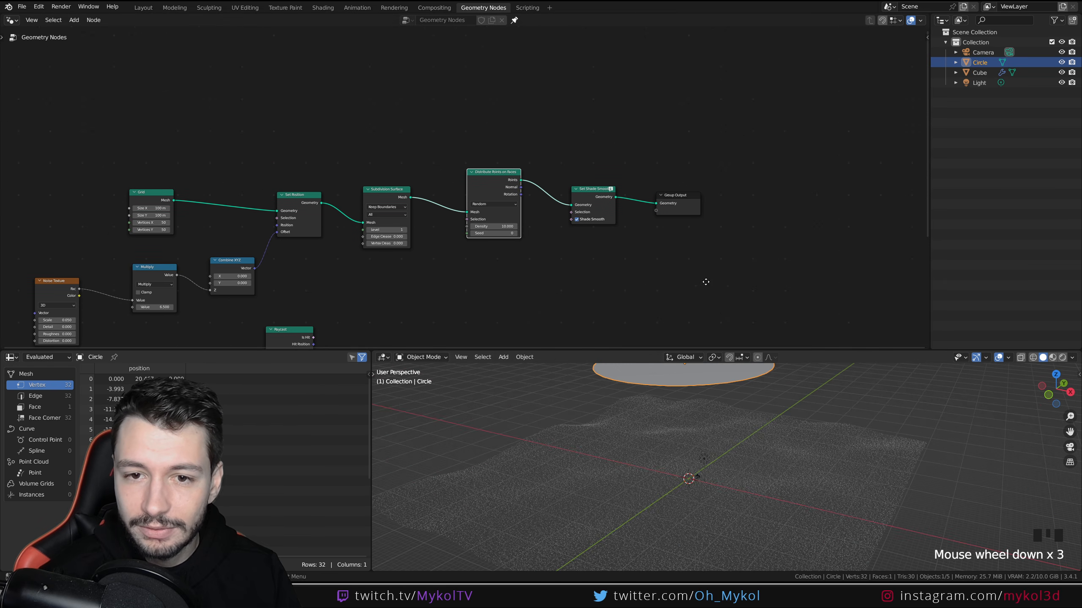
{"action": "left_click_drag", "start_coordinate": [682, 197], "coordinate": [787, 192]}
{"action": "left_click_drag", "start_coordinate": [594, 190], "coordinate": [675, 187]}
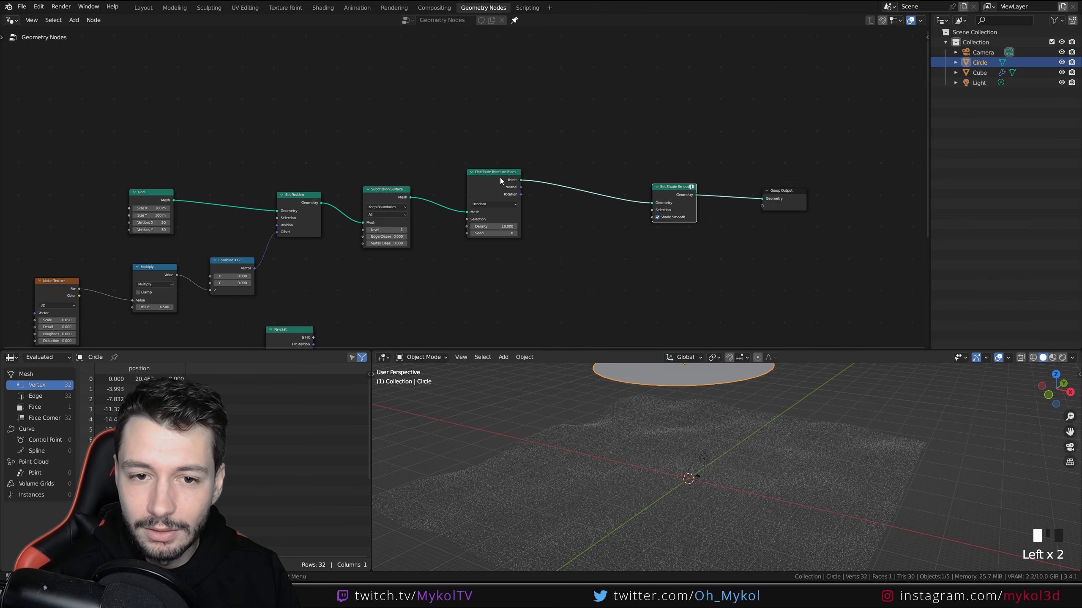
{"action": "left_click_drag", "start_coordinate": [499, 179], "coordinate": [492, 239]}
- Join the distributed points with the Subdivision Surface mesh through a Join Geometry node before Set Shade Smooth, and save the file
{"action": "key", "text": "shift+a"}
{"action": "type", "text": "join"}
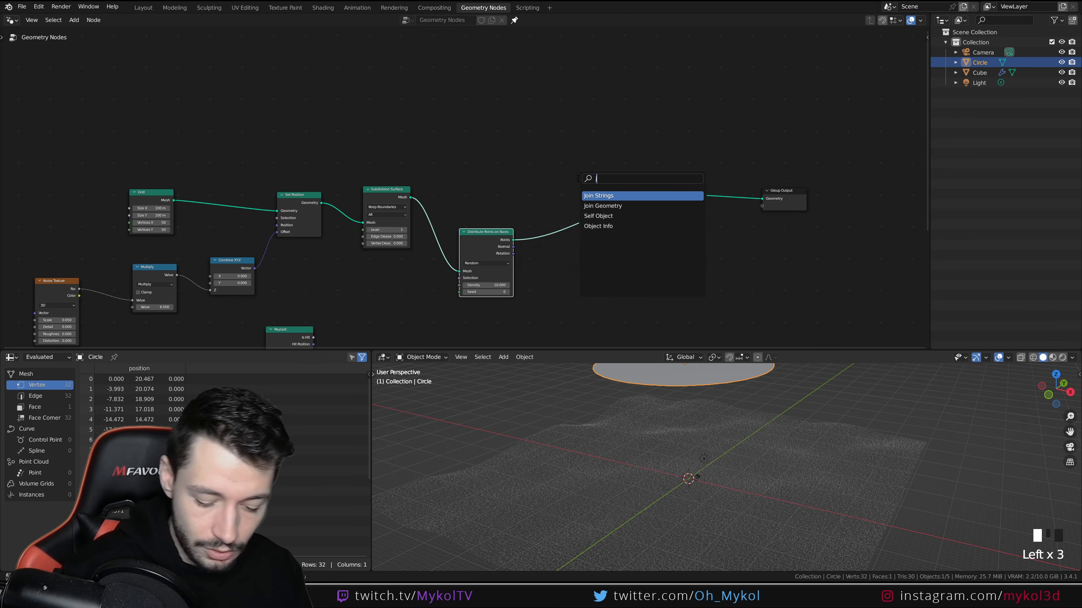
{"action": "left_click", "coordinate": [602, 206]}
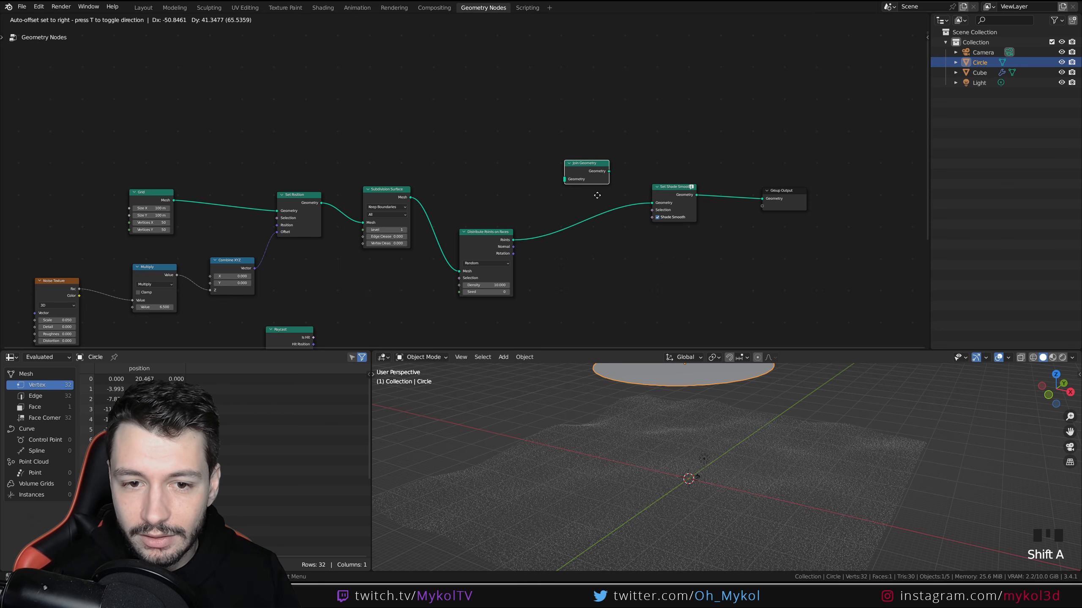
{"action": "left_click", "coordinate": [611, 229]}
{"action": "left_click_drag", "start_coordinate": [411, 198], "coordinate": [582, 212]}
{"action": "middle_click_drag", "start_coordinate": [698, 468], "coordinate": [725, 485]}
{"action": "scroll", "coordinate": [708, 480], "scroll_direction": "up", "scroll_amount": 7}
{"action": "scroll", "coordinate": [792, 491], "scroll_direction": "down", "scroll_amount": 4}
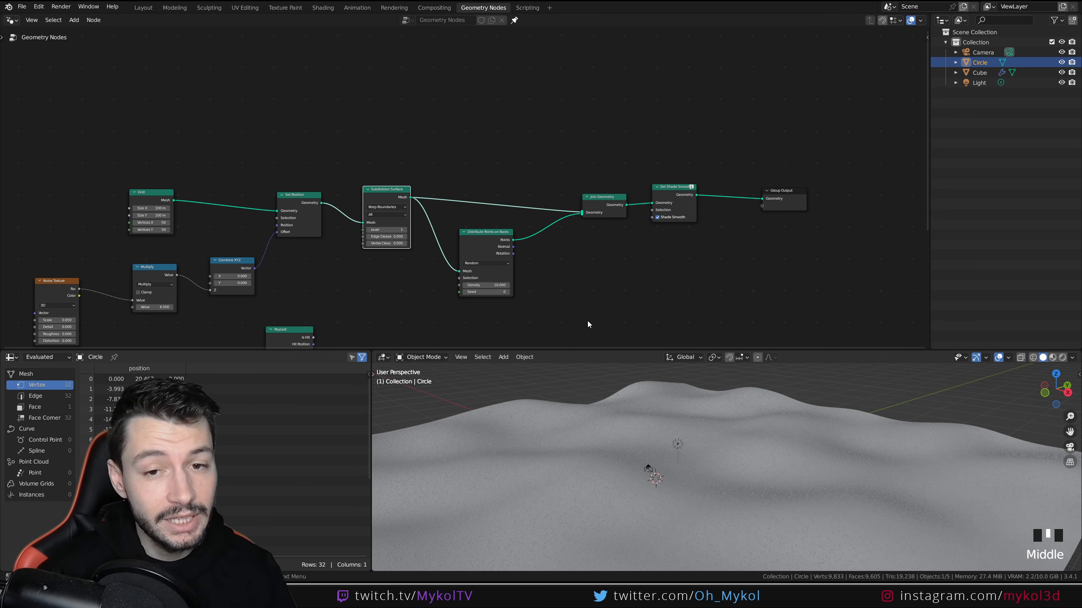
{"action": "scroll", "coordinate": [701, 469], "scroll_direction": "down", "scroll_amount": 4}
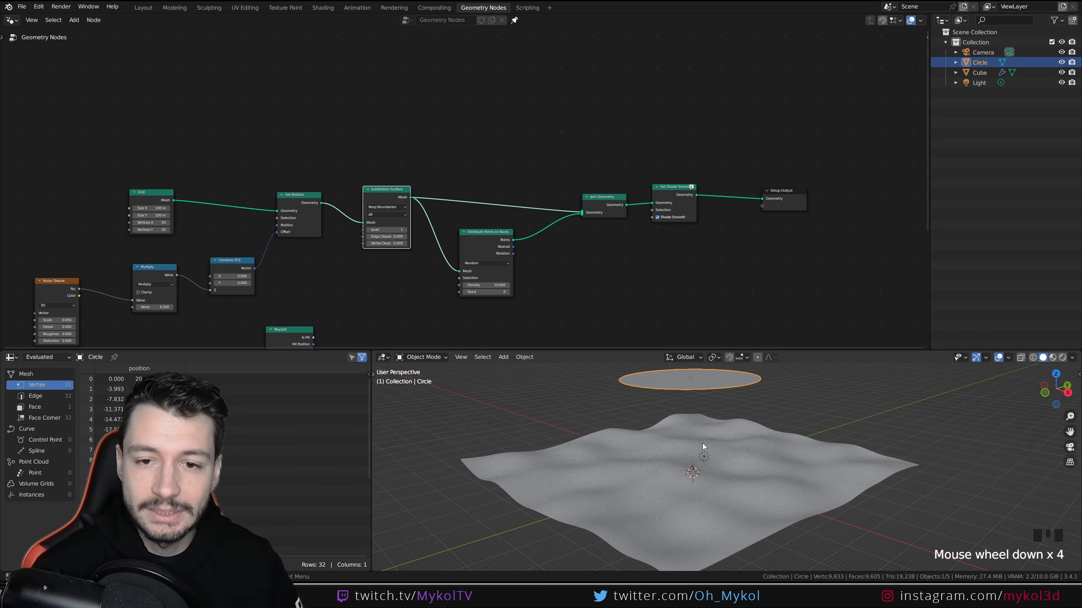
{"action": "key", "text": "ctrl+s"}
- Try a density of 0.01 on the Distribute Points on Faces node
{"action": "scroll", "coordinate": [557, 243], "scroll_direction": "up", "scroll_amount": 2}
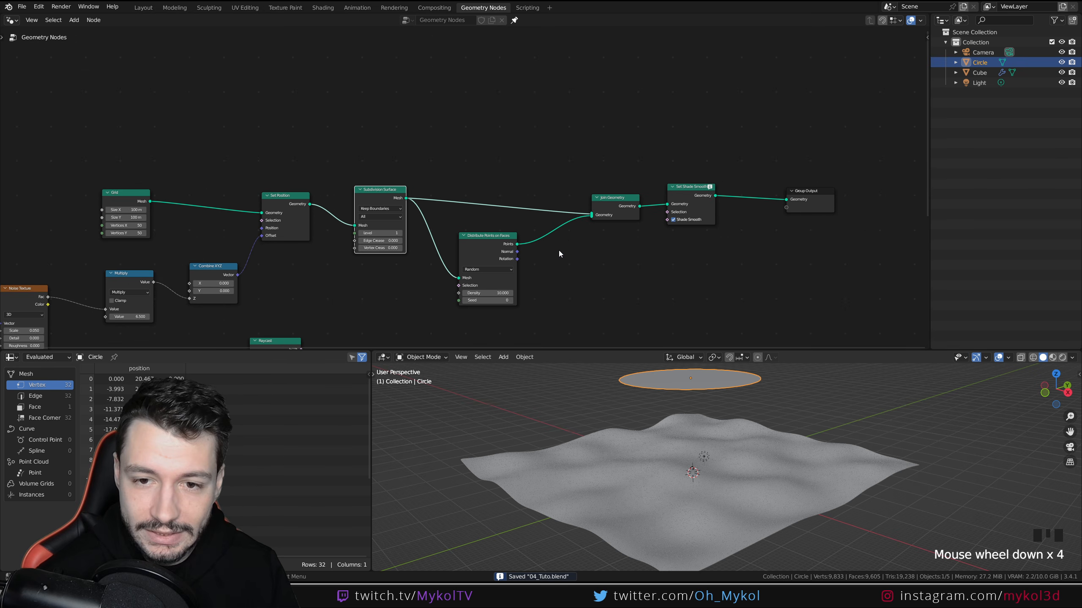
{"action": "left_click", "coordinate": [494, 291]}
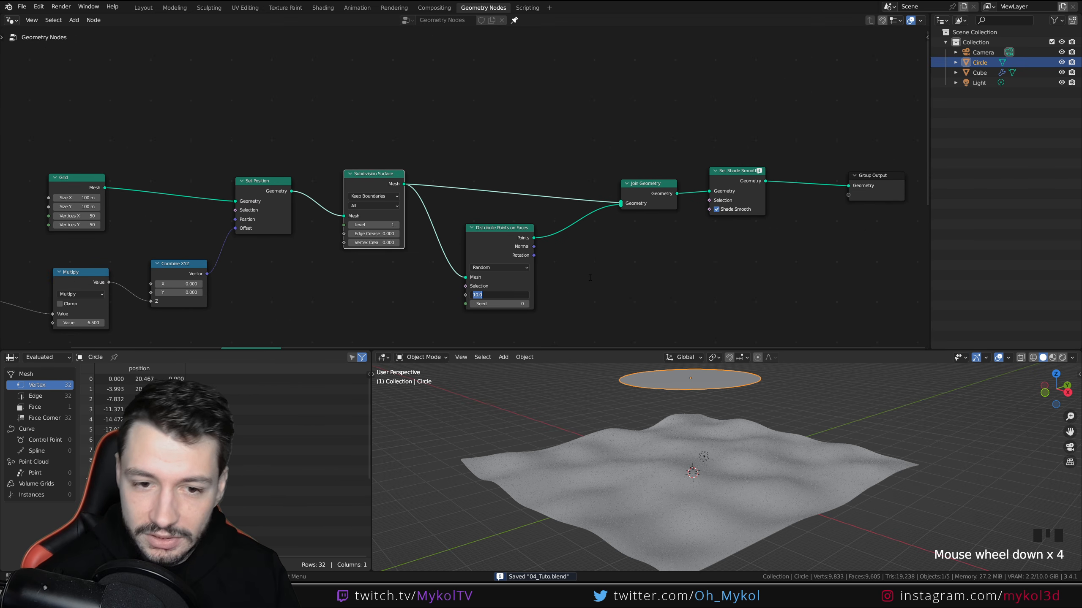
{"action": "type", "text": "0.01"}
{"action": "left_click", "coordinate": [590, 278]}
{"action": "middle_click_drag", "start_coordinate": [724, 490], "coordinate": [712, 569]}
{"action": "middle_click_drag", "start_coordinate": [739, 512], "coordinate": [690, 425]}
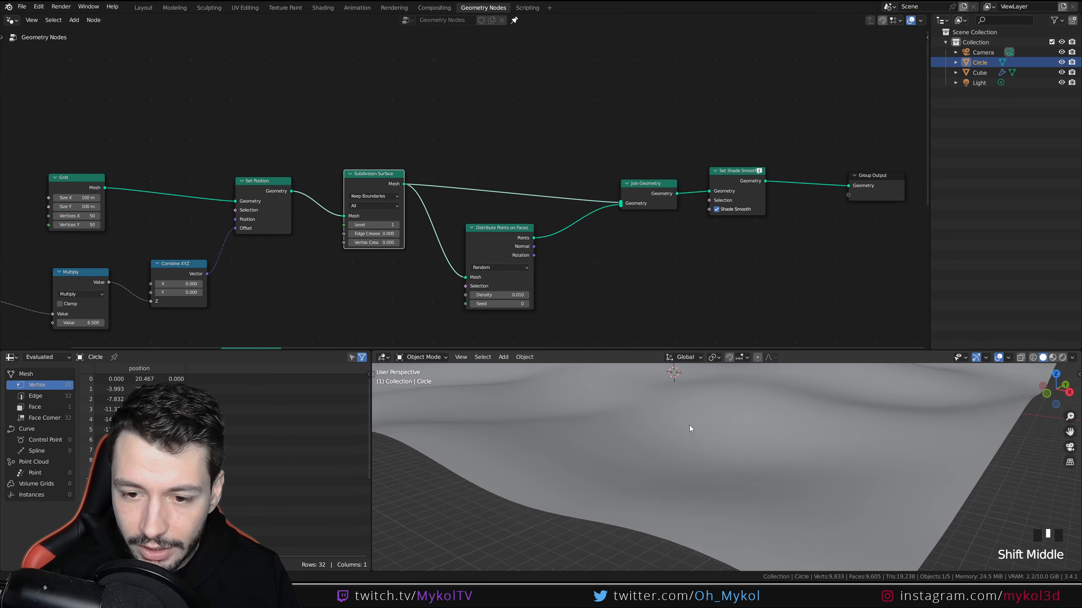
- Set the Distribute Points on Faces node's density to 0.1
{"action": "left_click", "coordinate": [500, 294]}
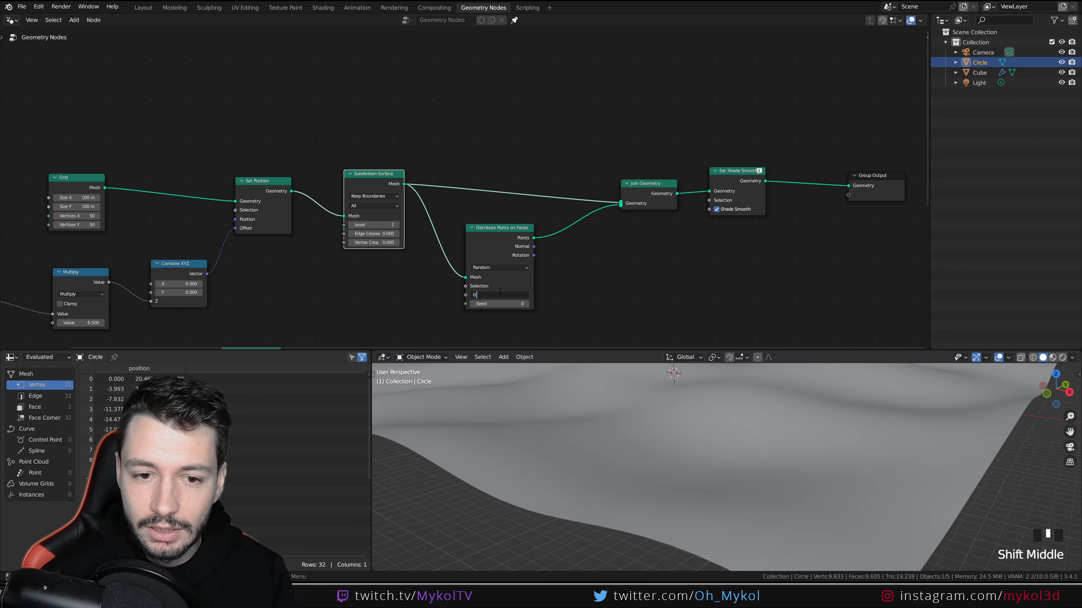
{"action": "key", "text": "BackSpace"}
{"action": "type", "text": "100"}
{"action": "key", "text": "Return"}
{"action": "scroll", "coordinate": [790, 447], "scroll_direction": "down", "scroll_amount": 2}
{"action": "middle_click_drag", "start_coordinate": [789, 447], "coordinate": [659, 454]}
{"action": "middle_click_drag", "start_coordinate": [589, 208], "coordinate": [561, 201]}
{"action": "scroll", "coordinate": [561, 201], "scroll_direction": "down", "scroll_amount": 4}
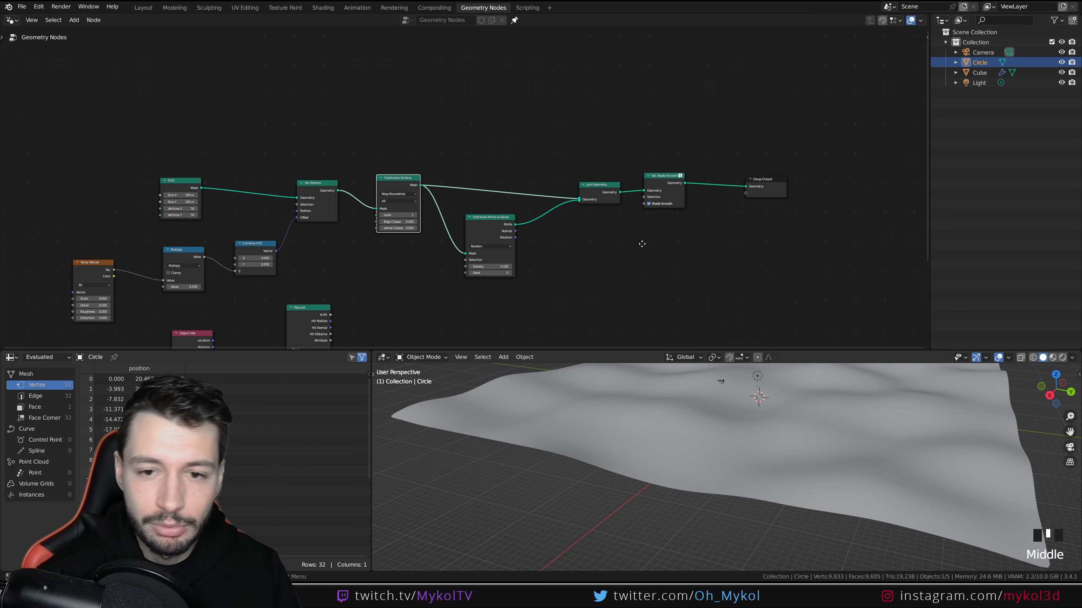
- Move the Join Geometry, Set Shade Smooth and Group Output nodes together, away from Distribute Points on Faces, to free up space
{"action": "middle_click_drag", "start_coordinate": [640, 241], "coordinate": [575, 290]}
{"action": "left_click_drag", "start_coordinate": [520, 188], "coordinate": [751, 270]}
{"action": "left_click_drag", "start_coordinate": [536, 230], "coordinate": [605, 205]}
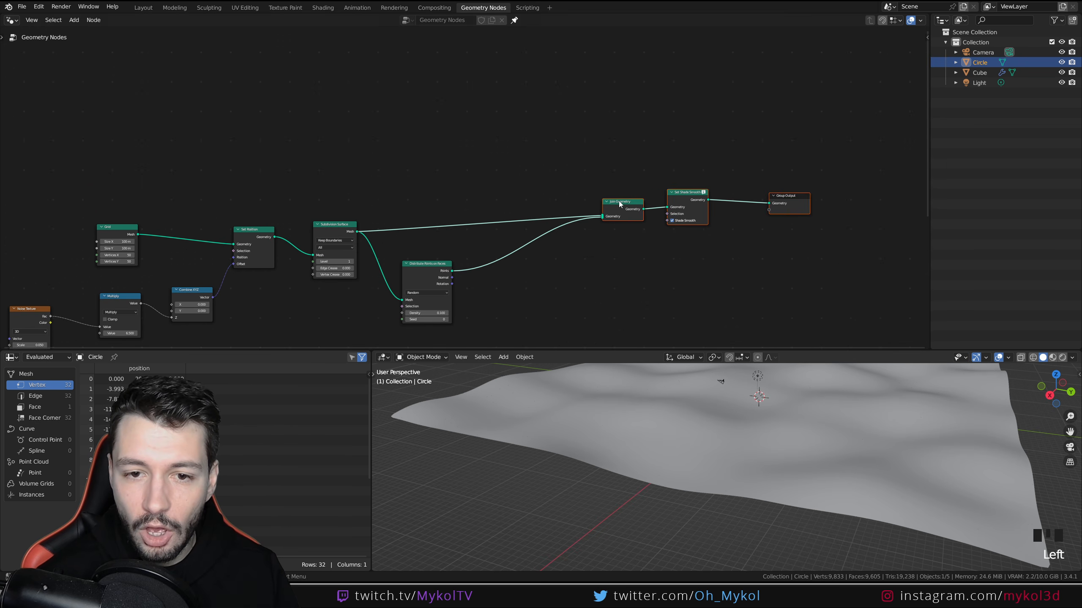
- Insert an Instance on Points node between Distribute Points on Faces and Join Geometry
{"action": "key", "text": "shift+a"}
{"action": "left_click", "coordinate": [528, 167]}
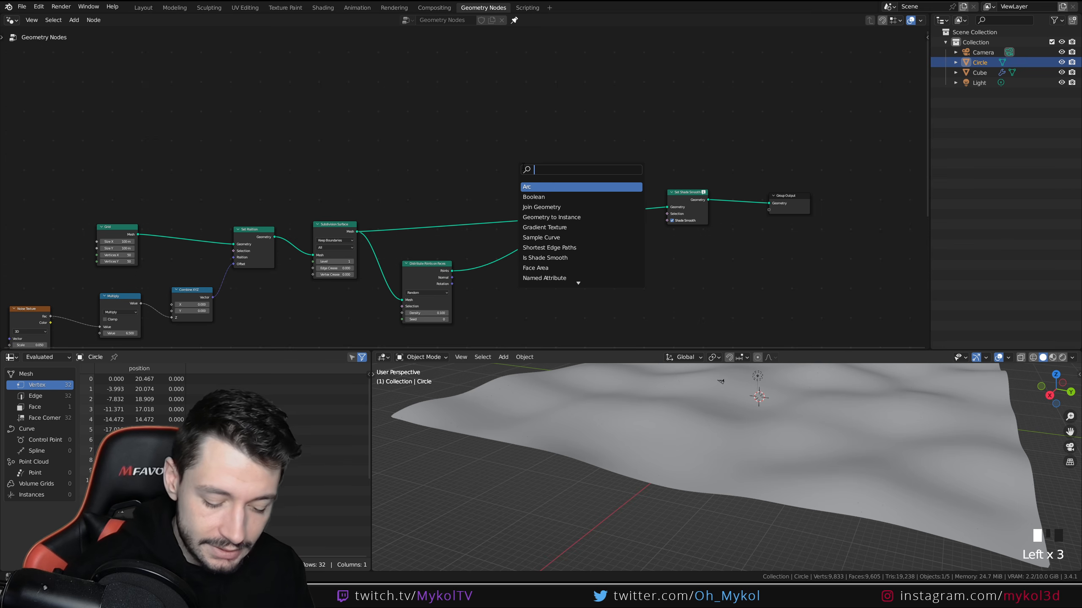
{"action": "type", "text": "insta"}
{"action": "key", "text": "Down"}
{"action": "key", "text": "Down"}
{"action": "key", "text": "Down"}
{"action": "key", "text": "Down"}
{"action": "key", "text": "Down"}
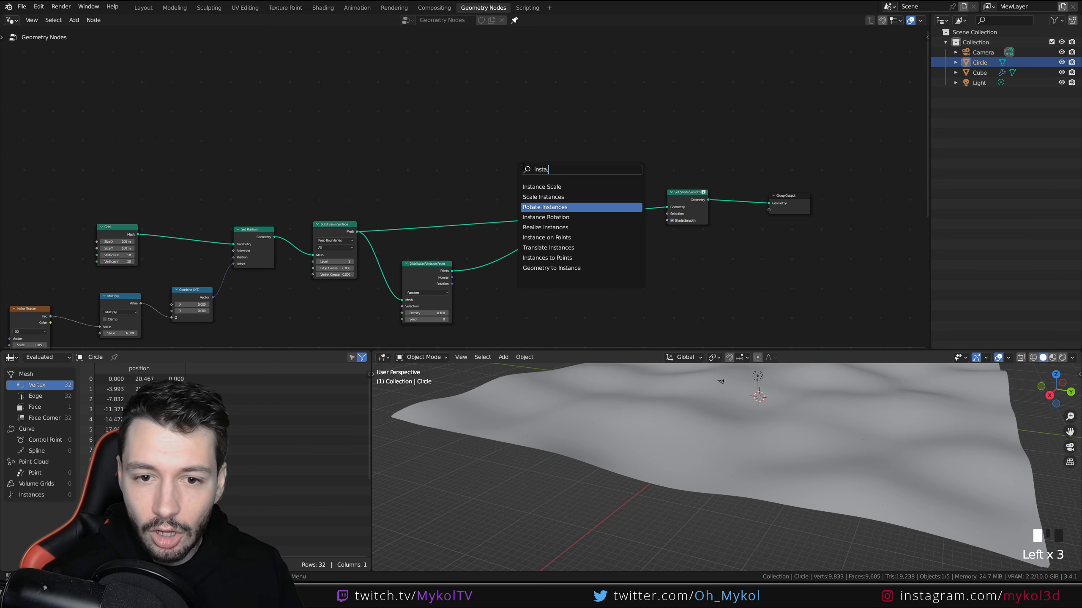
{"action": "key", "text": "Return"}
{"action": "left_click", "coordinate": [510, 236]}
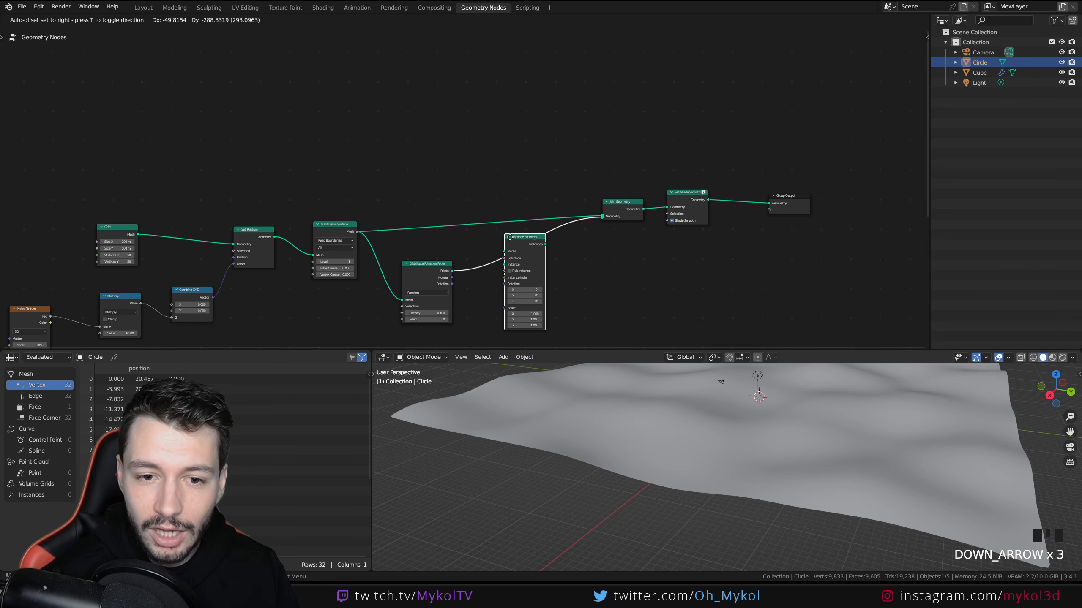
- Switch the 3D viewport to wireframe shading to check the terrain for instances
{"action": "middle_click_drag", "start_coordinate": [833, 440], "coordinate": [818, 471]}
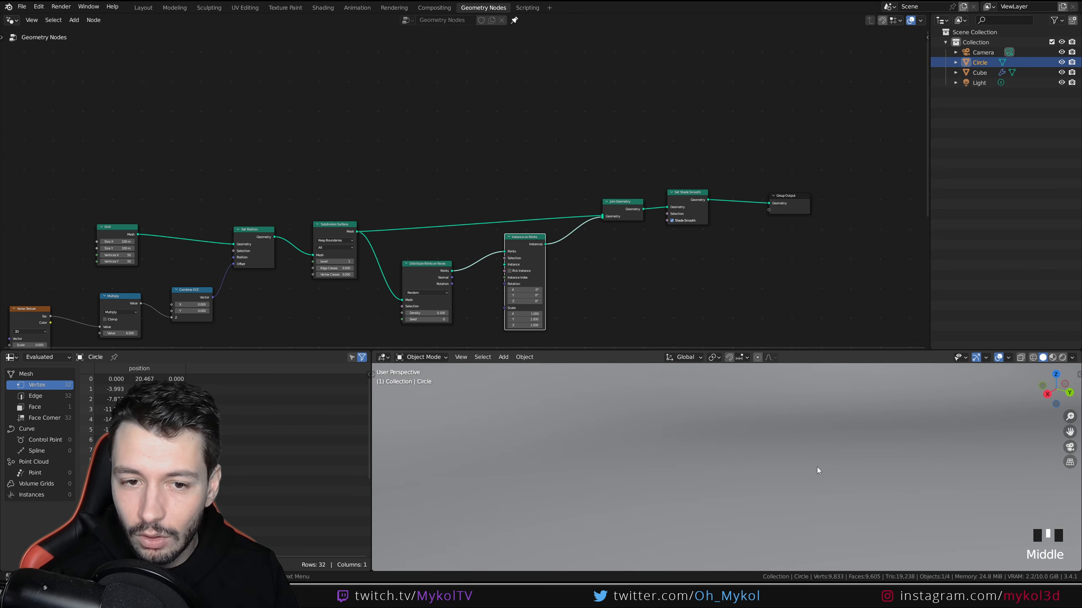
{"action": "scroll", "coordinate": [458, 290], "scroll_direction": "down", "scroll_amount": 2}
{"action": "scroll", "coordinate": [664, 460], "scroll_direction": "down", "scroll_amount": 4}
{"action": "mouse_move", "coordinate": [687, 466]}
{"action": "middle_mouse_down"}
{"action": "mouse_move", "coordinate": [770, 480]}
{"action": "mouse_move", "coordinate": [761, 499]}
{"action": "mouse_move", "coordinate": [780, 483]}
{"action": "mouse_move", "coordinate": [901, 475]}
{"action": "middle_mouse_up"}
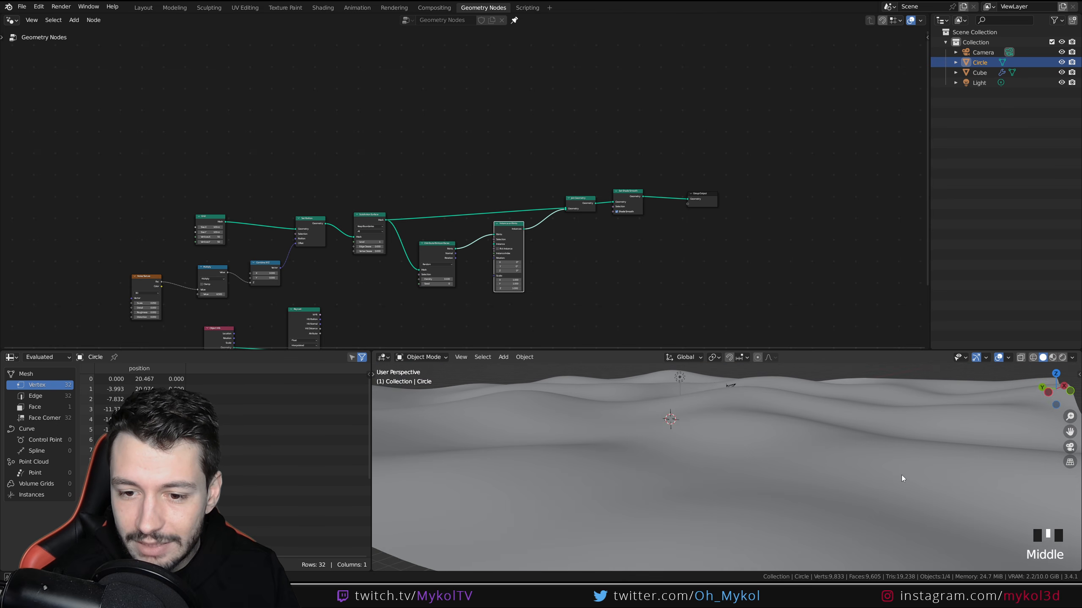
{"action": "left_click", "coordinate": [1033, 357]}
{"action": "scroll", "coordinate": [561, 282], "scroll_direction": "up", "scroll_amount": 3}
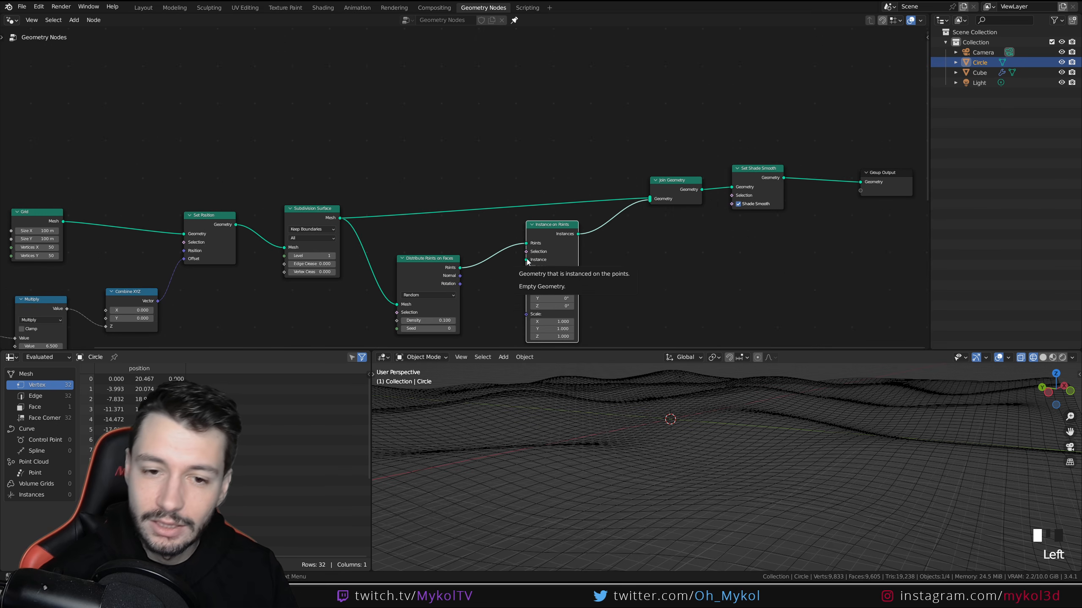
- Switch the 3D viewport back to solid shading and save the file
{"action": "left_click", "coordinate": [1044, 357]}
{"action": "scroll", "coordinate": [676, 270], "scroll_direction": "down", "scroll_amount": 3}
{"action": "key", "text": "ctrl+s"}
{"action": "middle_click_drag", "start_coordinate": [568, 369], "coordinate": [686, 426]}
{"action": "scroll", "coordinate": [673, 428], "scroll_direction": "down", "scroll_amount": 2}
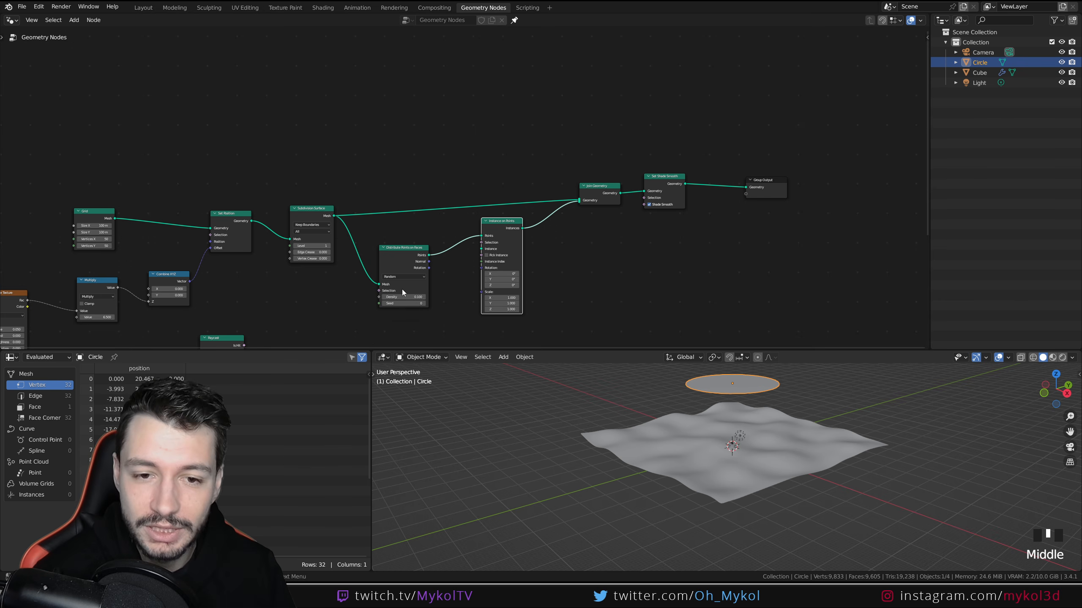
- Move the Subdivision Surface, Set Position and Grid nodes upward to line them up with the output chain
{"action": "middle_click_drag", "start_coordinate": [677, 278], "coordinate": [683, 193]}
{"action": "scroll", "coordinate": [726, 209], "scroll_direction": "down", "scroll_amount": 3}
{"action": "scroll", "coordinate": [505, 217], "scroll_direction": "up", "scroll_amount": 1}
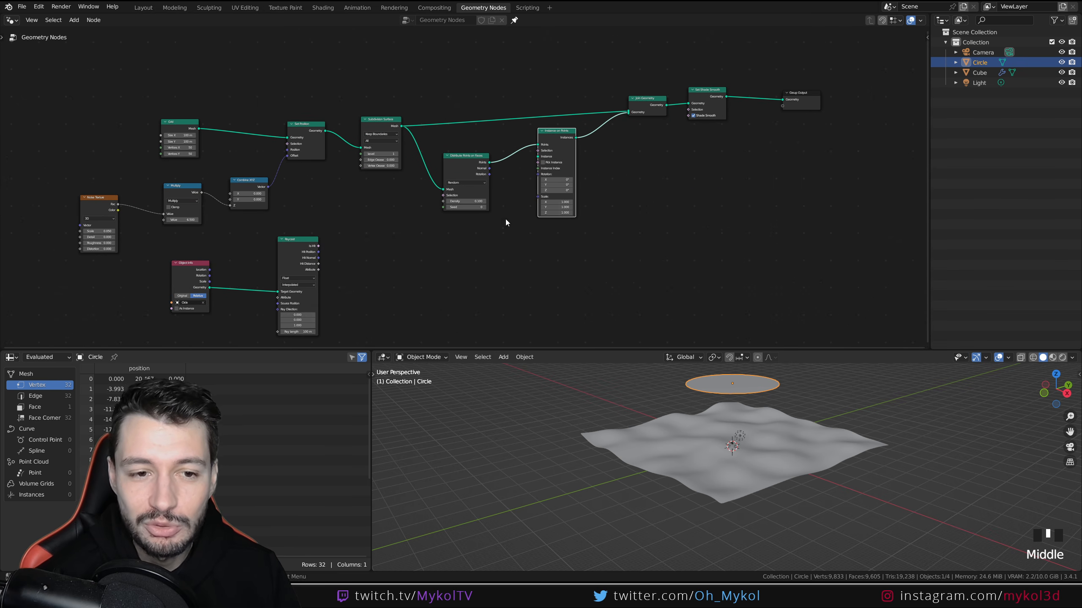
{"action": "middle_click_drag", "start_coordinate": [574, 251], "coordinate": [491, 277]}
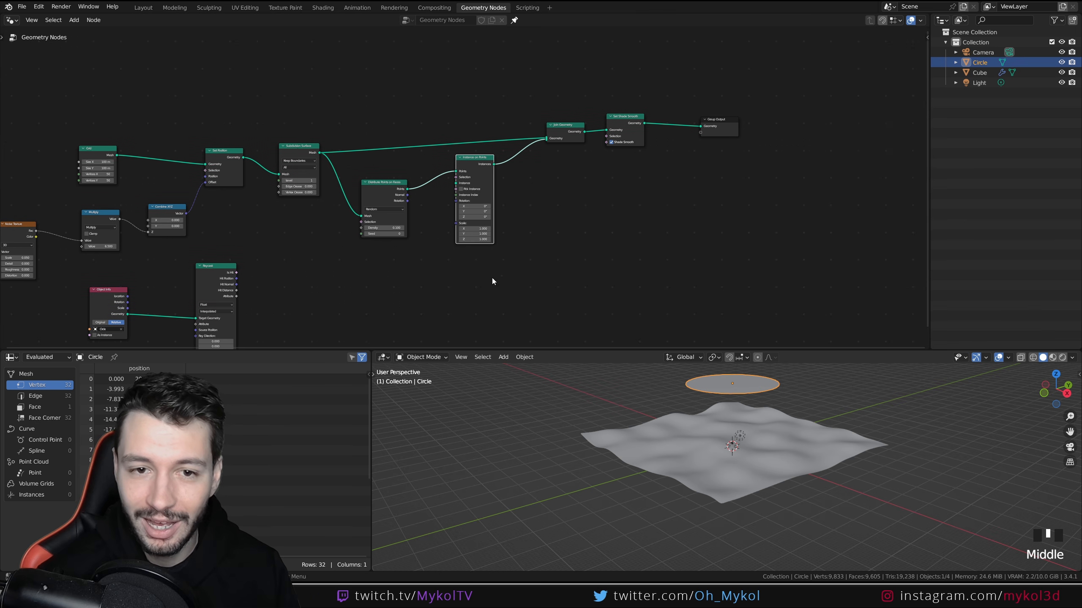
{"action": "left_click_drag", "start_coordinate": [298, 152], "coordinate": [301, 131]}
{"action": "left_click_drag", "start_coordinate": [226, 152], "coordinate": [228, 136]}
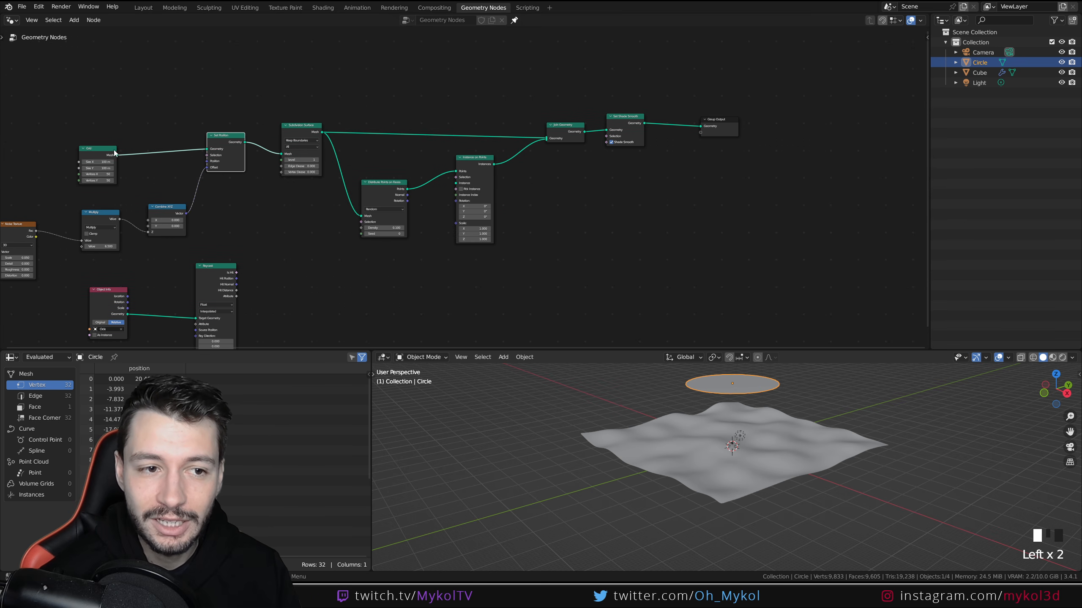
{"action": "left_click_drag", "start_coordinate": [107, 145], "coordinate": [149, 117]}
{"action": "scroll", "coordinate": [360, 237], "scroll_direction": "up", "scroll_amount": 1}
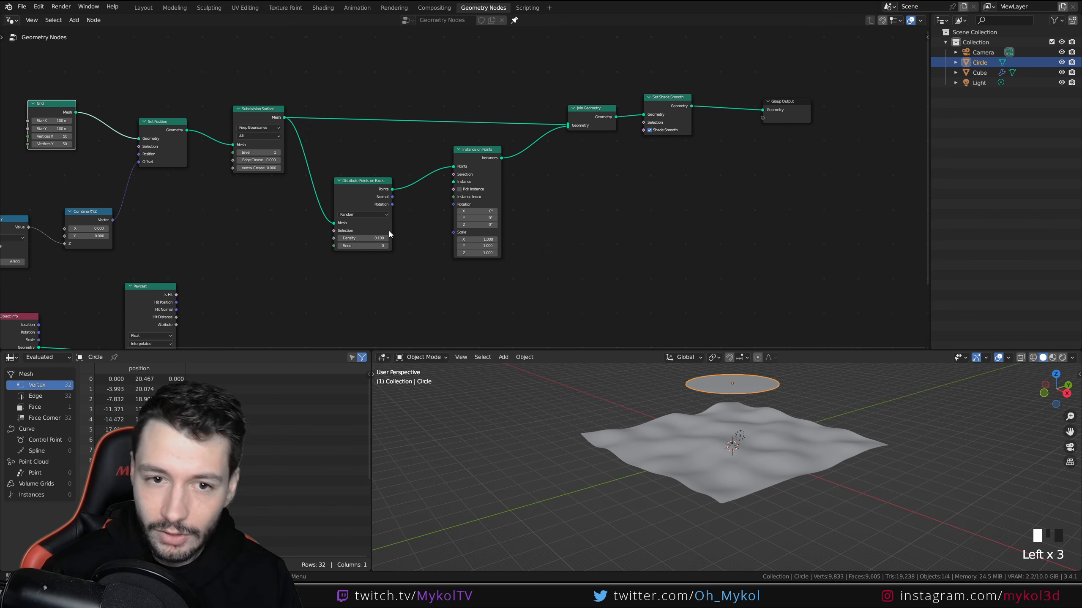
- Mute the Instance on Points node so that the raw distributed points show on the terrain
{"action": "left_click", "coordinate": [471, 159]}
{"action": "key", "text": "m"}
{"action": "scroll", "coordinate": [731, 449], "scroll_direction": "up", "scroll_amount": 6}
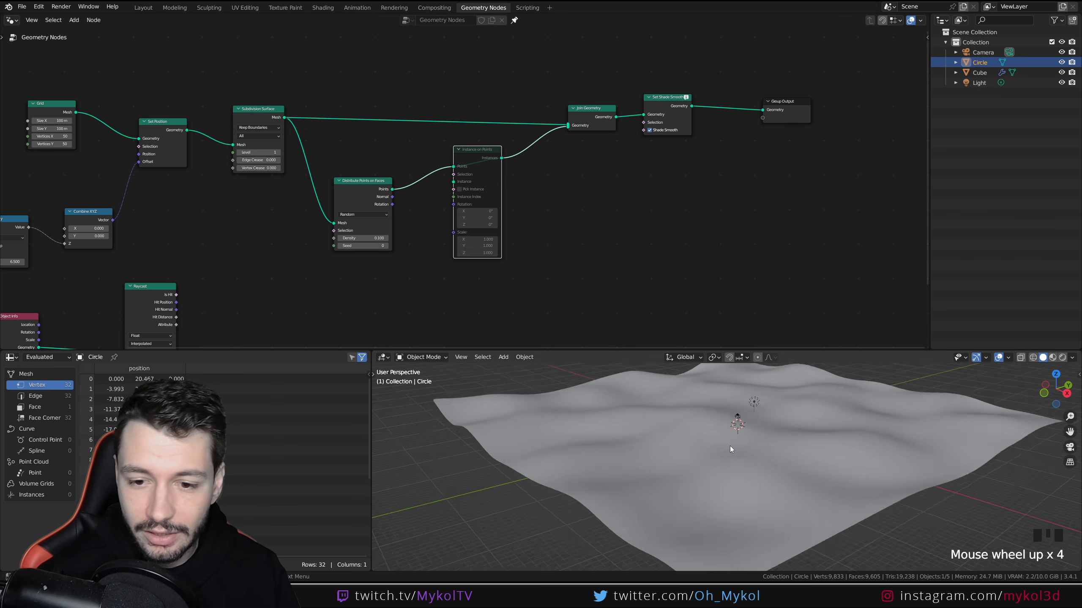
{"action": "middle_click_drag", "start_coordinate": [731, 450], "coordinate": [686, 437]}
{"action": "scroll", "coordinate": [686, 437], "scroll_direction": "down", "scroll_amount": 2}
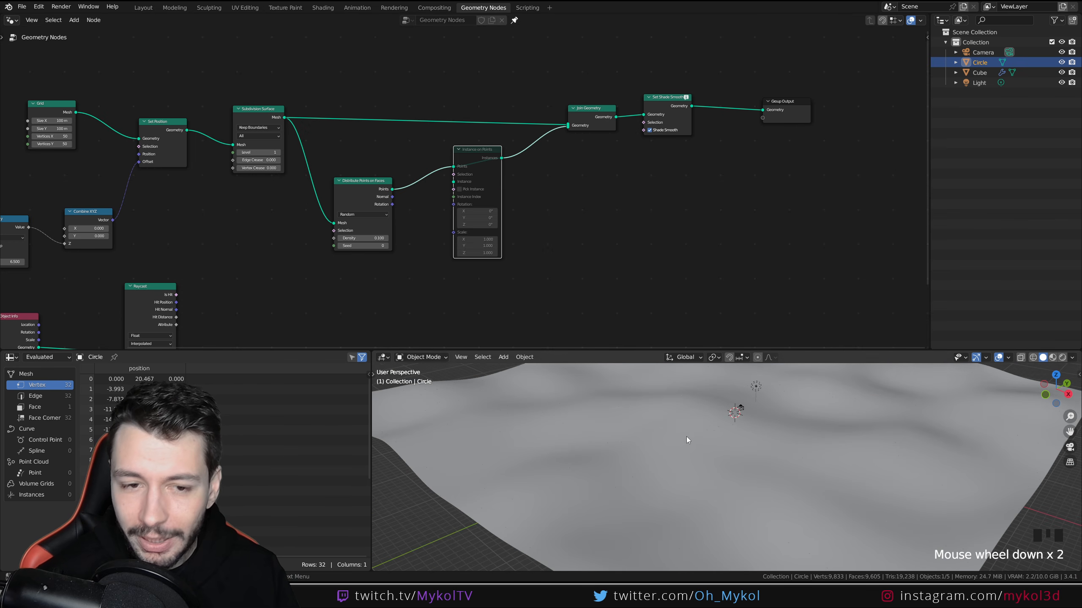
- Set the Distribute Points on Faces density to 100 to make the points visible across the terrain
{"action": "left_click_drag", "start_coordinate": [355, 239], "coordinate": [365, 239]}
{"action": "left_click", "coordinate": [365, 239]}
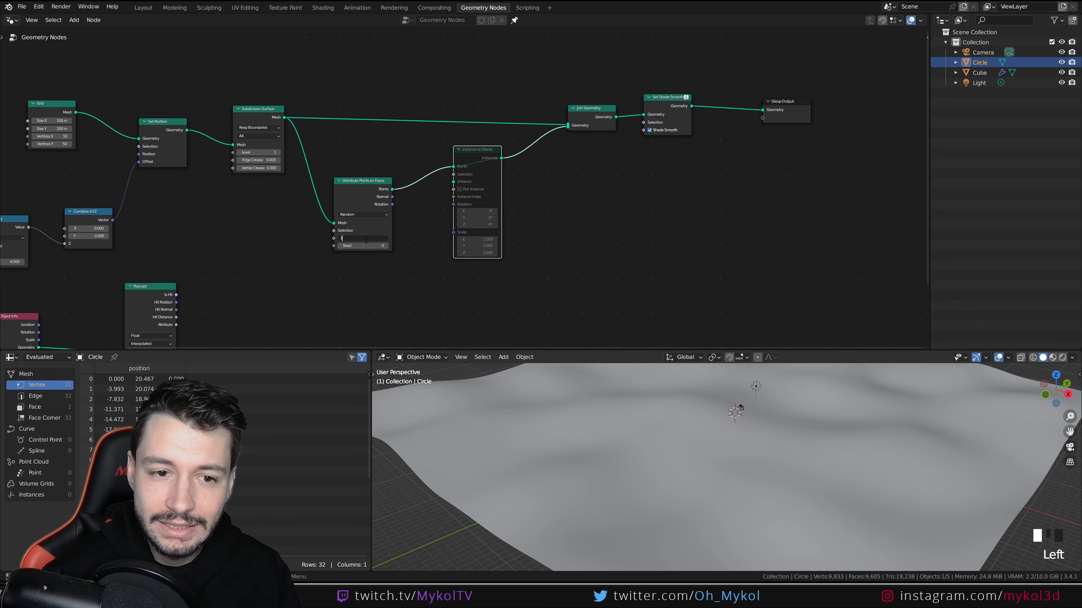
{"action": "key", "text": "Return"}
{"action": "scroll", "coordinate": [710, 458], "scroll_direction": "down", "scroll_amount": 4}
{"action": "middle_click_drag", "start_coordinate": [710, 458], "coordinate": [707, 448]}
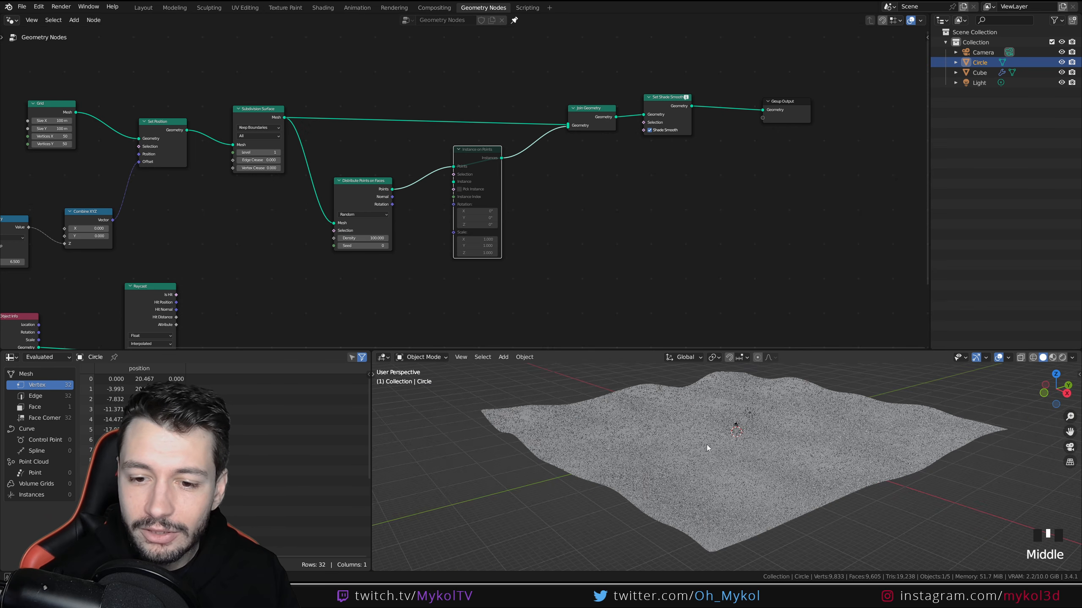
- Connect Raycast's Is Hit output to the Selection input of Distribute Points on Faces and move Raycast closer to it
{"action": "middle_click_drag", "start_coordinate": [310, 267], "coordinate": [343, 260]}
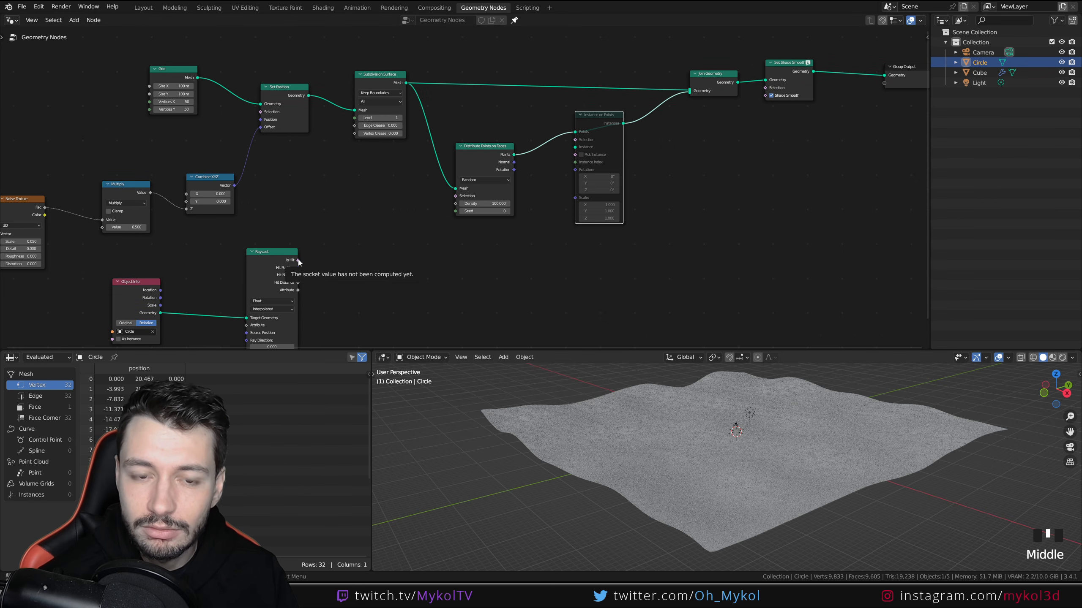
{"action": "left_click_drag", "start_coordinate": [298, 260], "coordinate": [455, 196]}
{"action": "scroll", "coordinate": [694, 387], "scroll_direction": "up", "scroll_amount": 3}
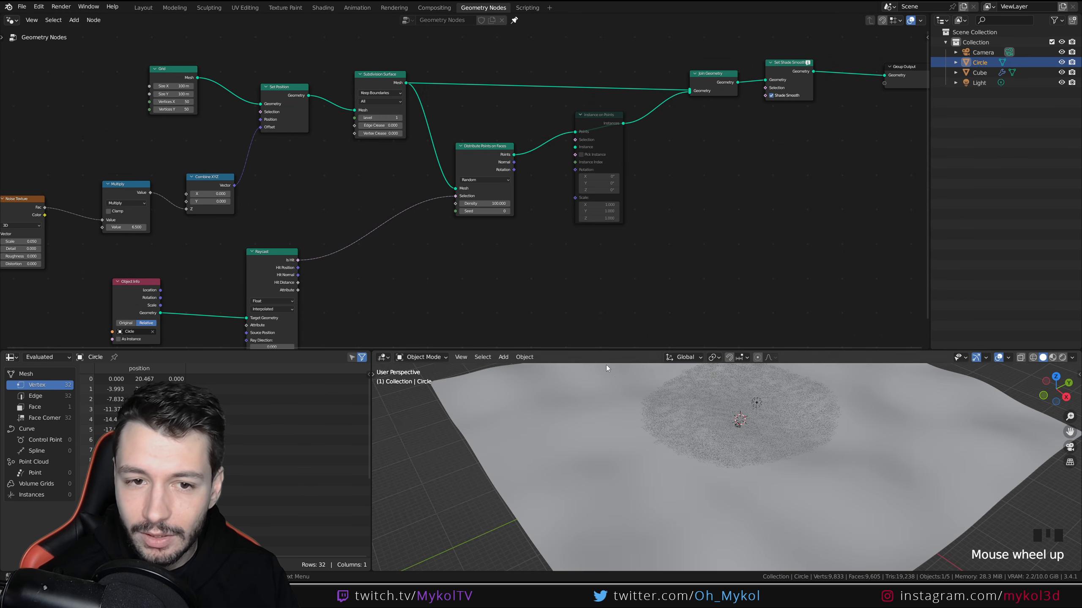
{"action": "left_click_drag", "start_coordinate": [277, 255], "coordinate": [357, 245]}
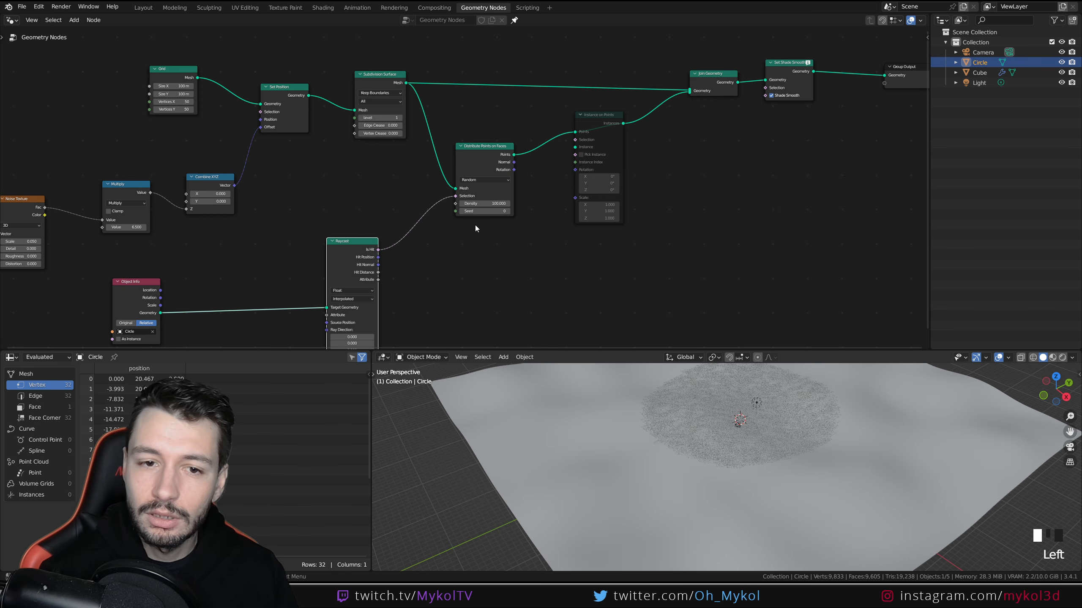
- Disconnect Is Hit from the Selection input of Distribute Points on Faces and shift the Raycast node slightly
{"action": "left_click_drag", "start_coordinate": [455, 196], "coordinate": [430, 230]}
{"action": "key", "text": "ctrl+z"}
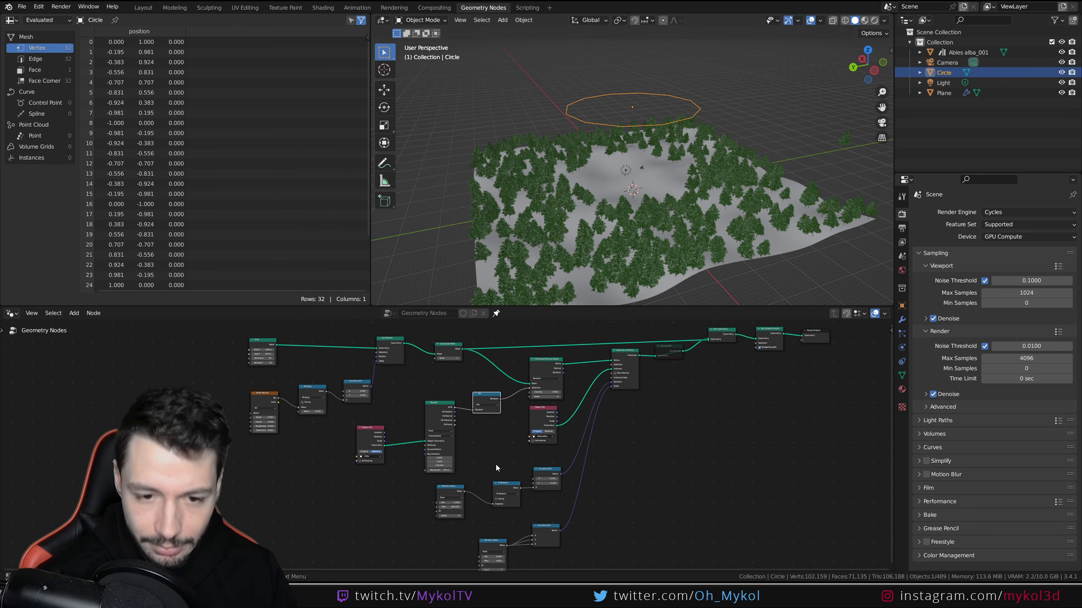
{"action": "scroll", "coordinate": [495, 465], "scroll_direction": "up", "scroll_amount": 5}
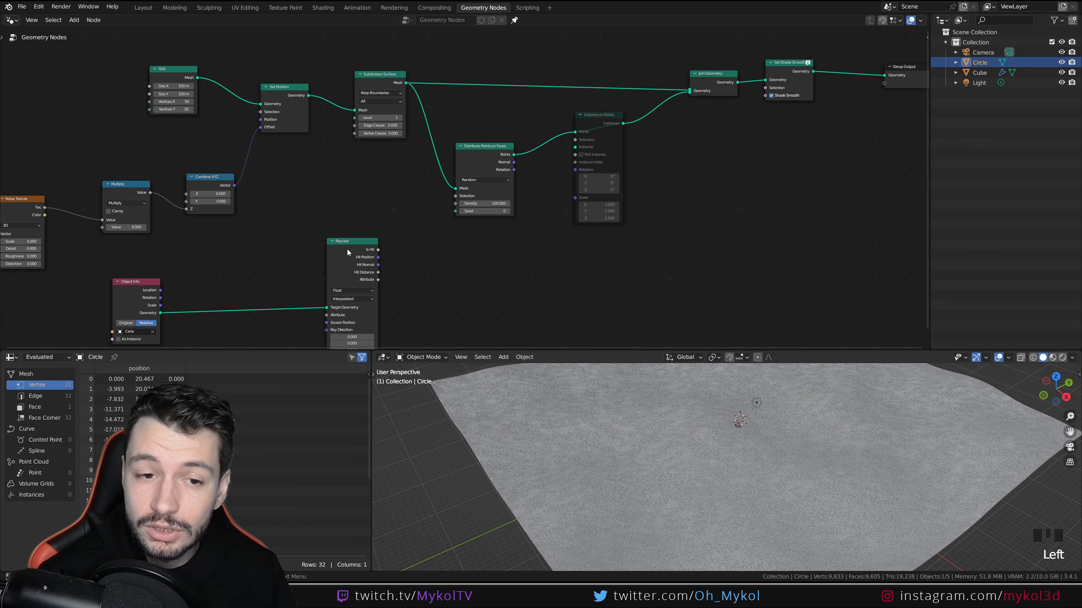
{"action": "left_click_drag", "start_coordinate": [352, 239], "coordinate": [335, 231]}
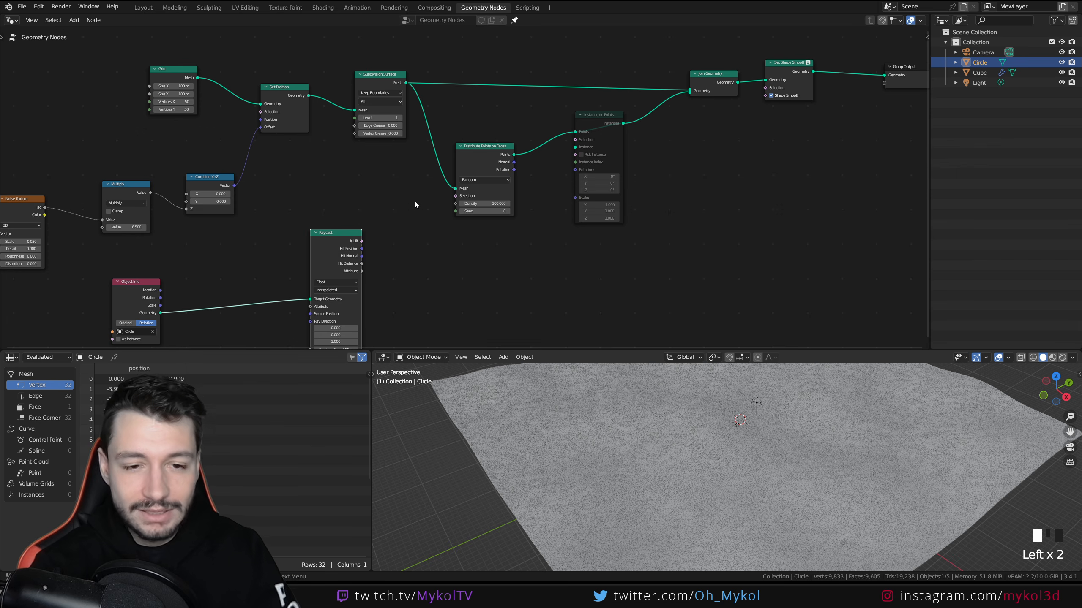
- Set the Distribute Points on Faces density to 0.1 and unmute the Instance on Points node
{"action": "left_click", "coordinate": [500, 203]}
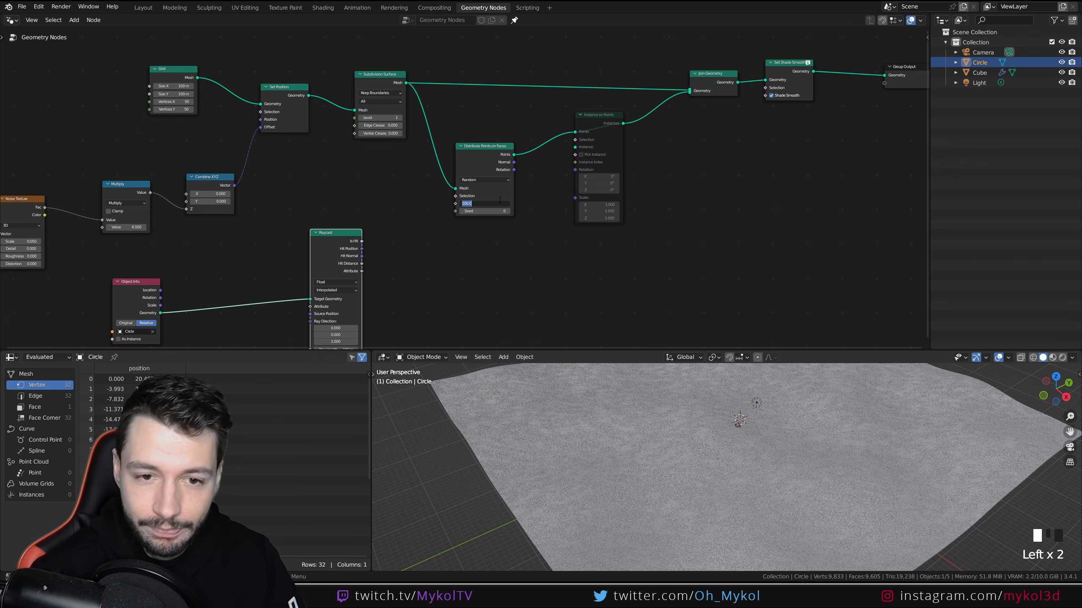
{"action": "left_click", "coordinate": [532, 236]}
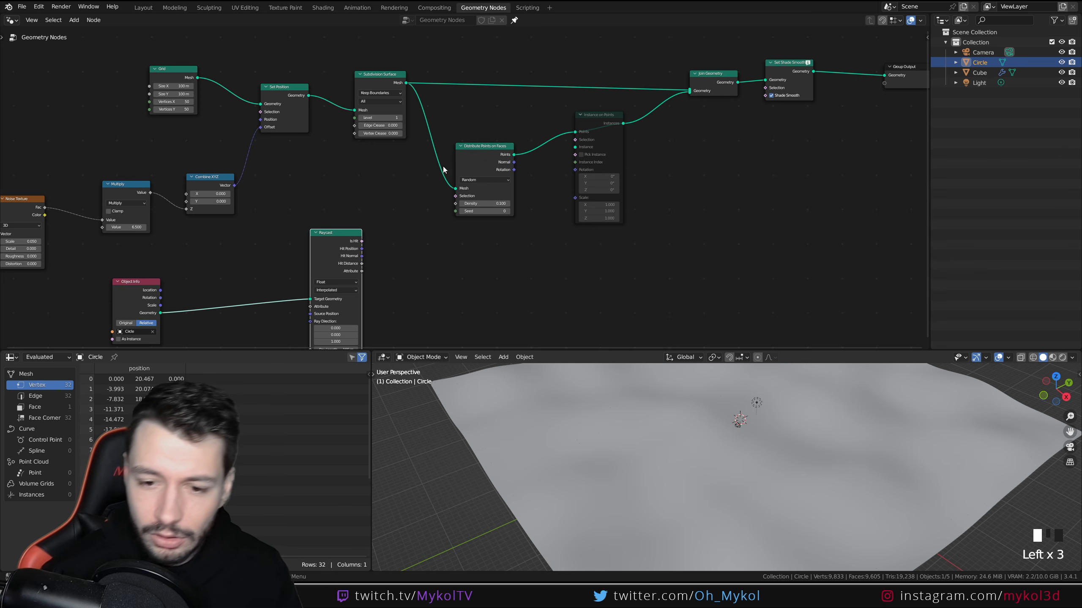
{"action": "middle_click_drag", "start_coordinate": [723, 426], "coordinate": [656, 335]}
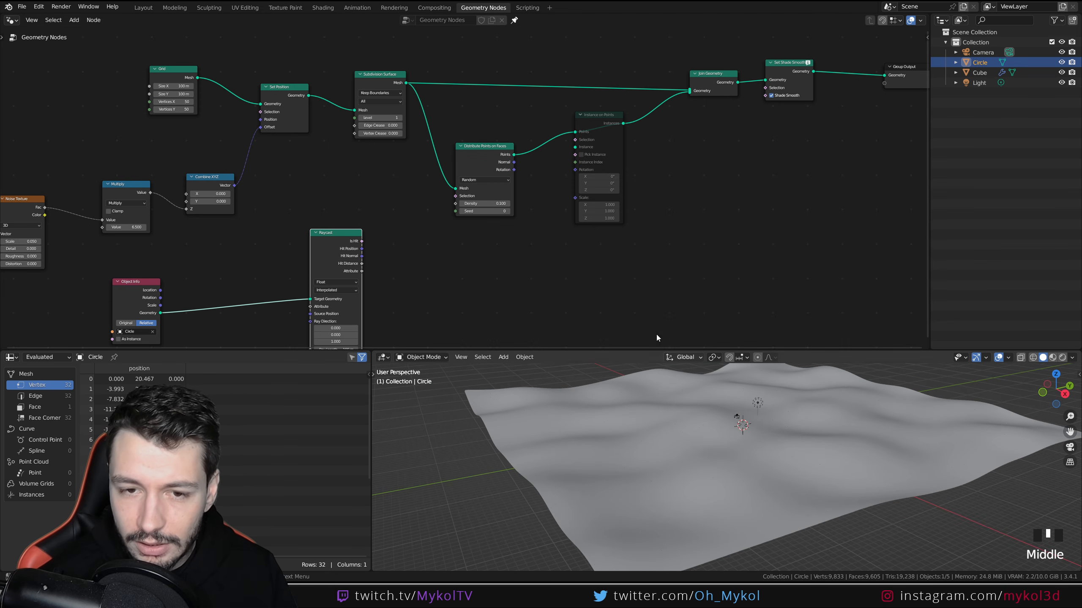
{"action": "left_click", "coordinate": [596, 113]}
{"action": "middle_click_drag", "start_coordinate": [767, 422], "coordinate": [647, 419]}
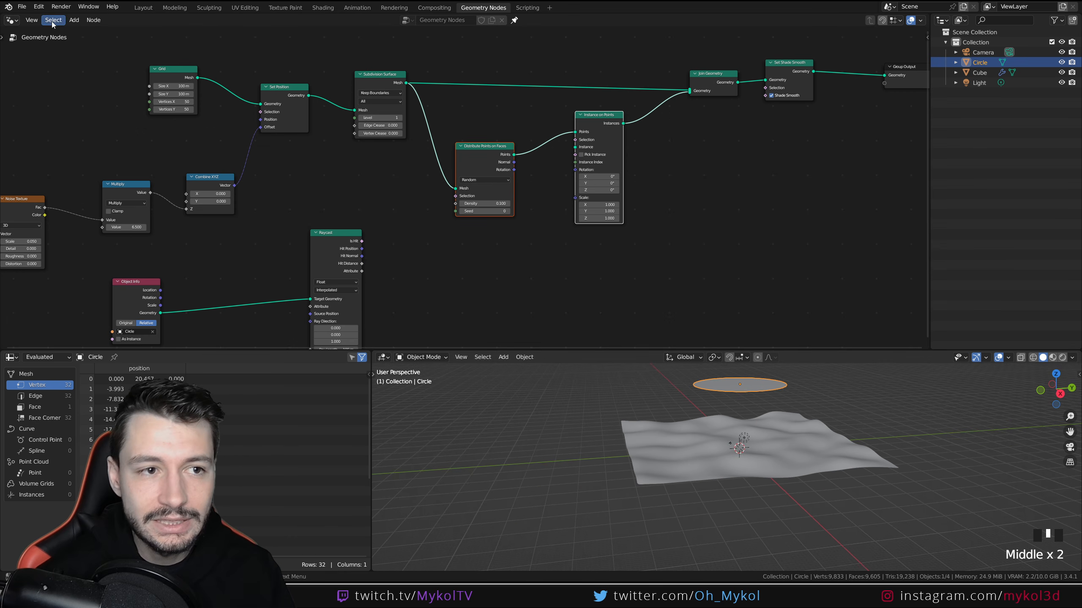
{"action": "left_click", "coordinate": [39, 6]}
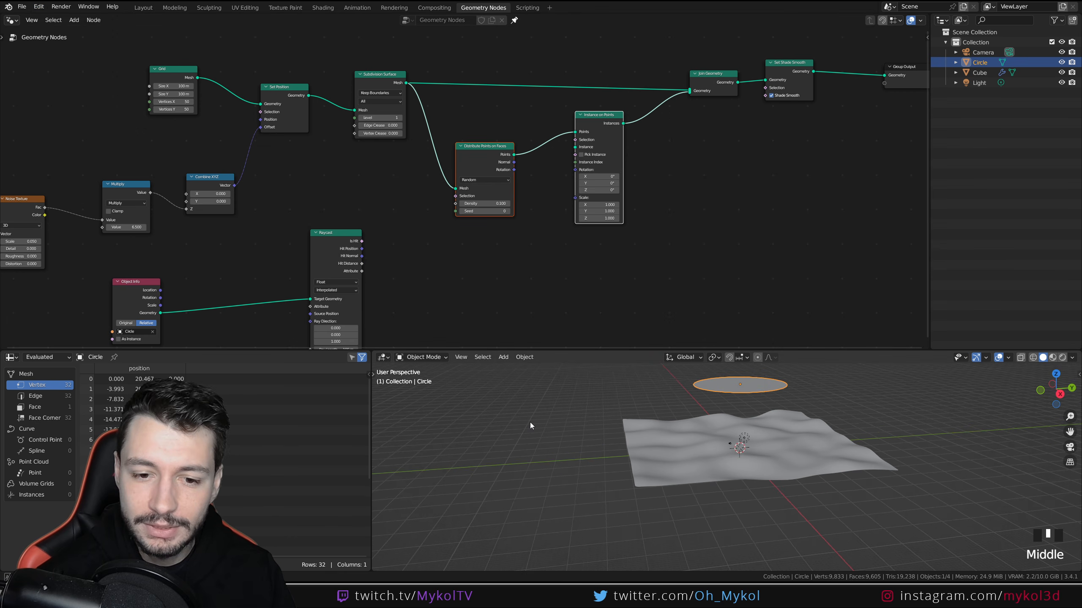
{"action": "key", "text": "shift+a"}
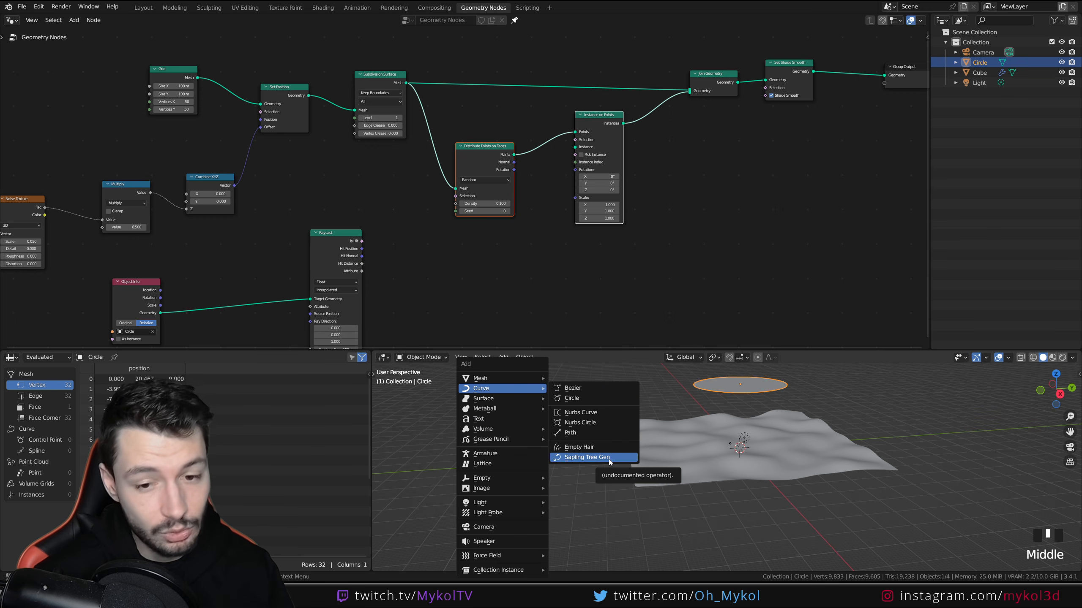
- Import the Abies alba tree from the BagaPie assets, appended at the world origin, and move it off the terrain
{"action": "left_click", "coordinate": [1079, 375]}
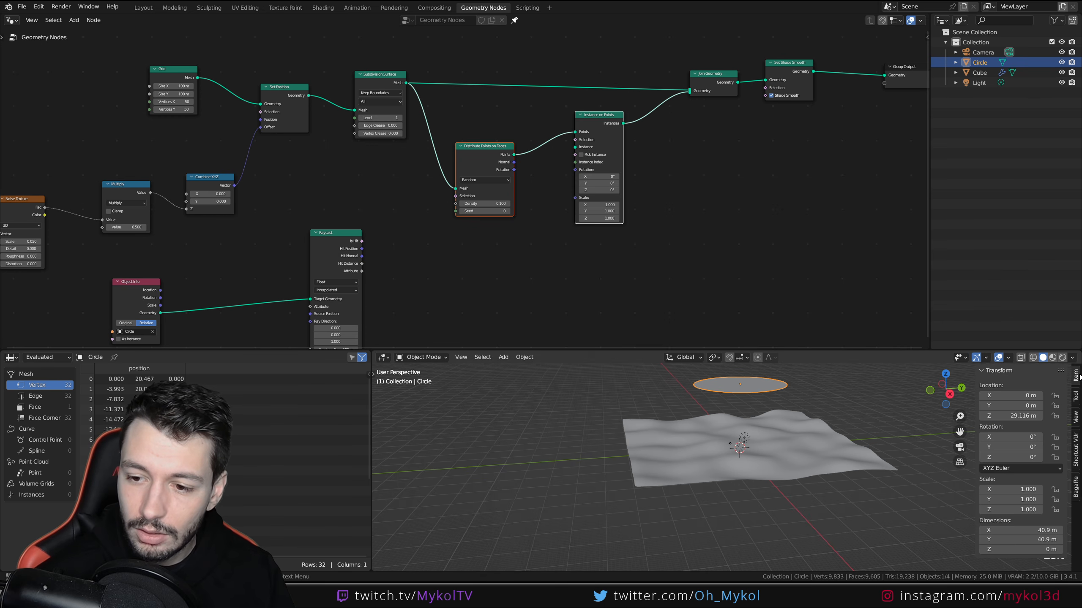
{"action": "left_click", "coordinate": [1077, 495]}
{"action": "scroll", "coordinate": [1016, 483], "scroll_direction": "down", "scroll_amount": 2}
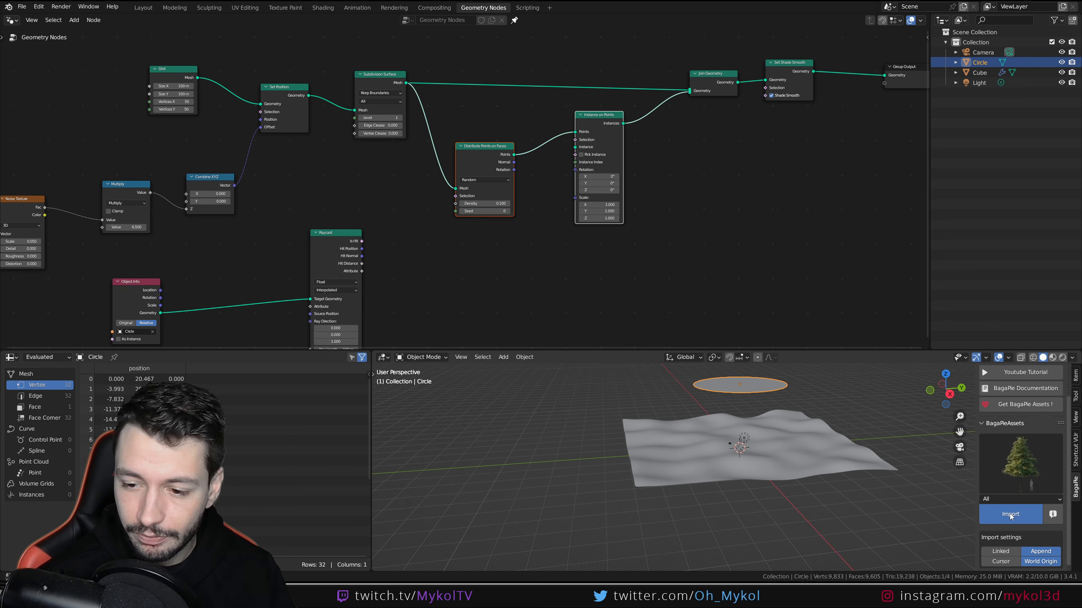
{"action": "scroll", "coordinate": [750, 450], "scroll_direction": "up", "scroll_amount": 1}
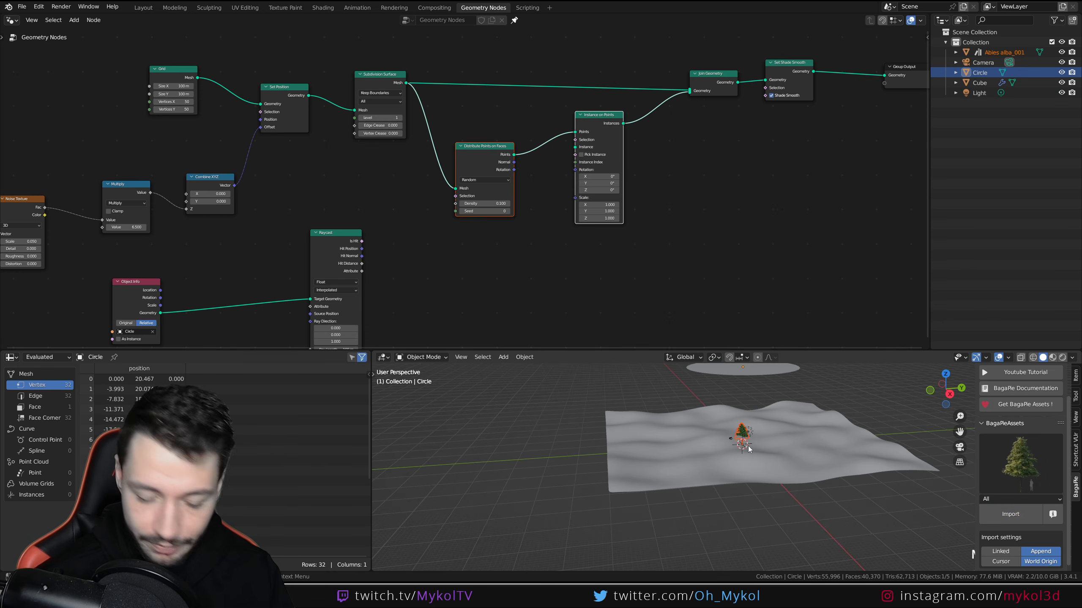
{"action": "left_click", "coordinate": [458, 485]}
{"action": "left_click", "coordinate": [609, 481]}
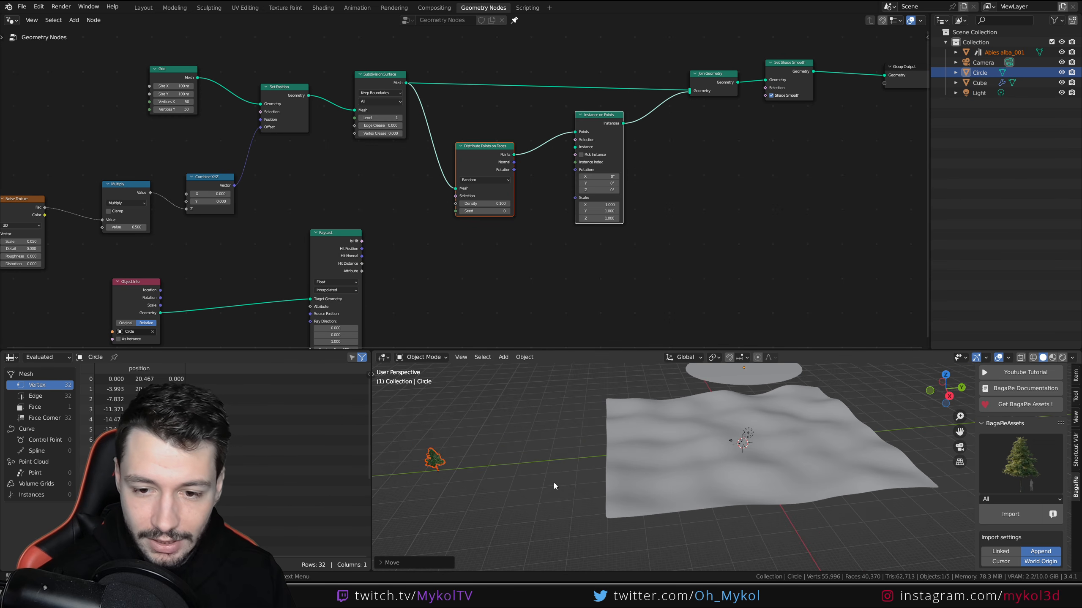
- Select the terrain object and add an Object Info node below Distribute Points on Faces
{"action": "scroll", "coordinate": [572, 224], "scroll_direction": "up", "scroll_amount": 2}
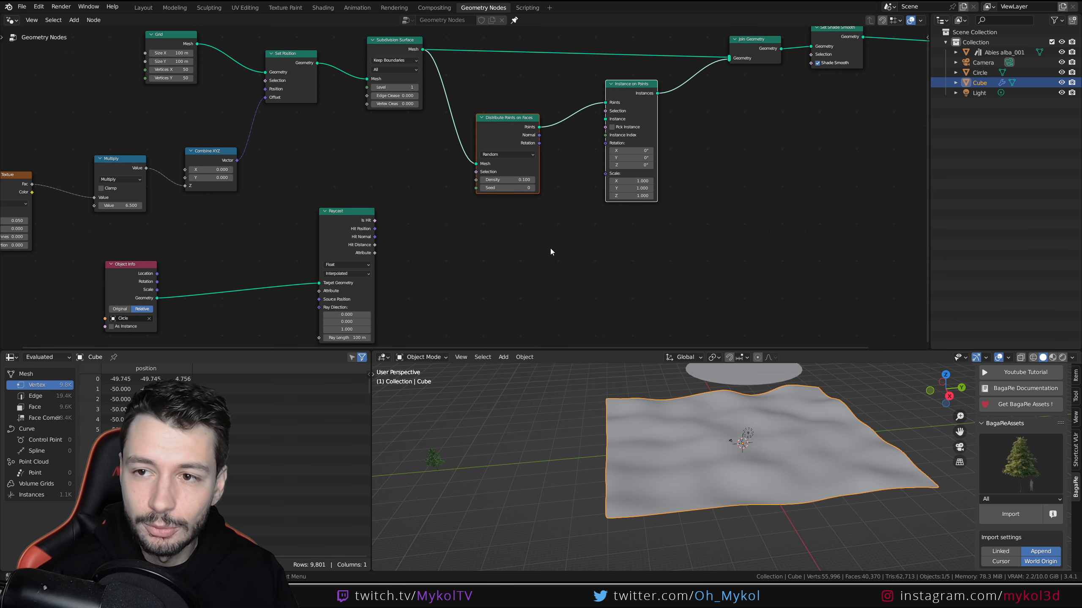
{"action": "key", "text": "shift+a"}
{"action": "left_click", "coordinate": [561, 226]}
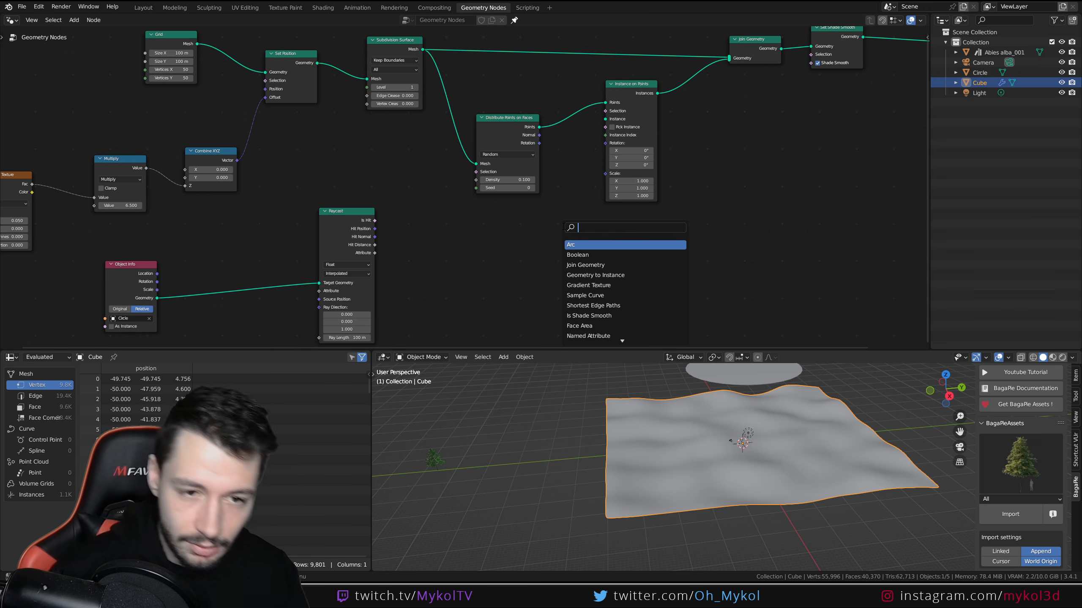
{"action": "type", "text": "object"}
{"action": "key", "text": "Down"}
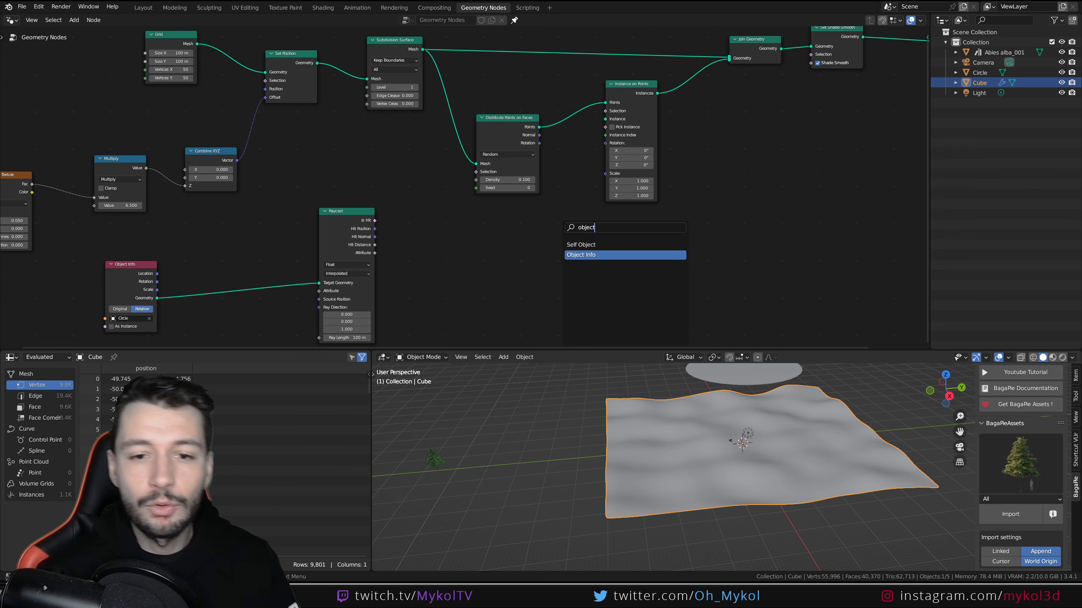
{"action": "key", "text": "Return"}
{"action": "left_click", "coordinate": [482, 269]}
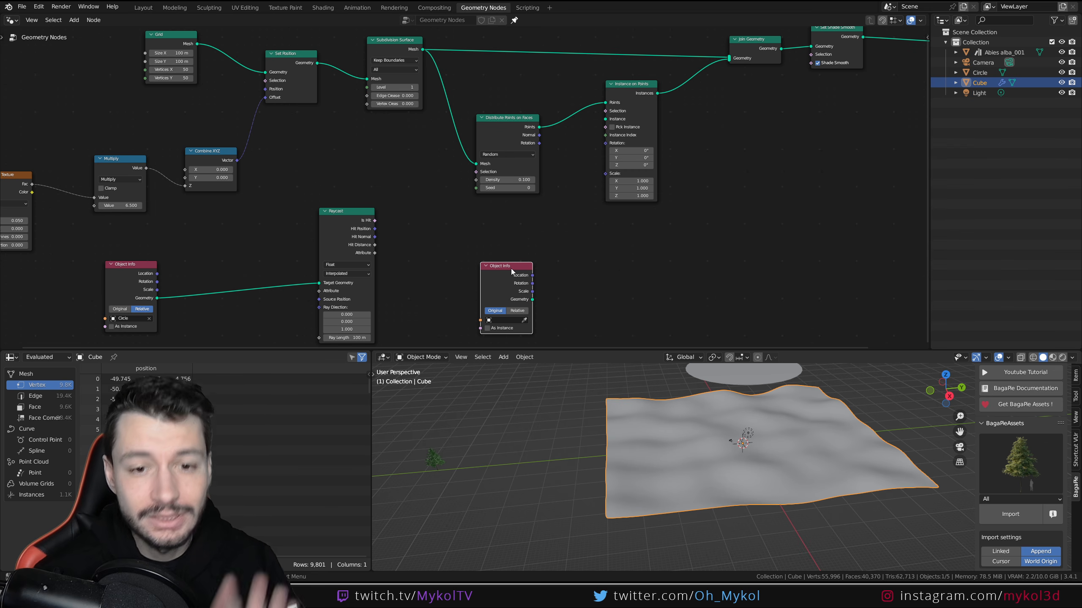
- Choose the Abies alba tree in the new Object Info node and connect its Geometry to Instance on Points' Instance input
{"action": "left_click", "coordinate": [507, 320]}
{"action": "left_click", "coordinate": [510, 333]}
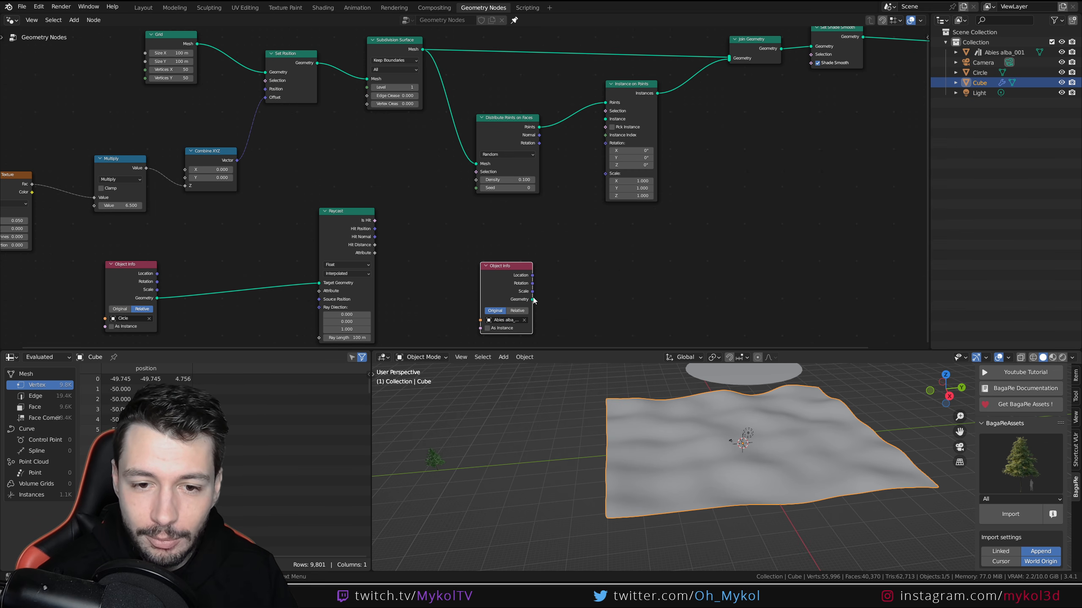
{"action": "left_click_drag", "start_coordinate": [532, 299], "coordinate": [605, 119]}
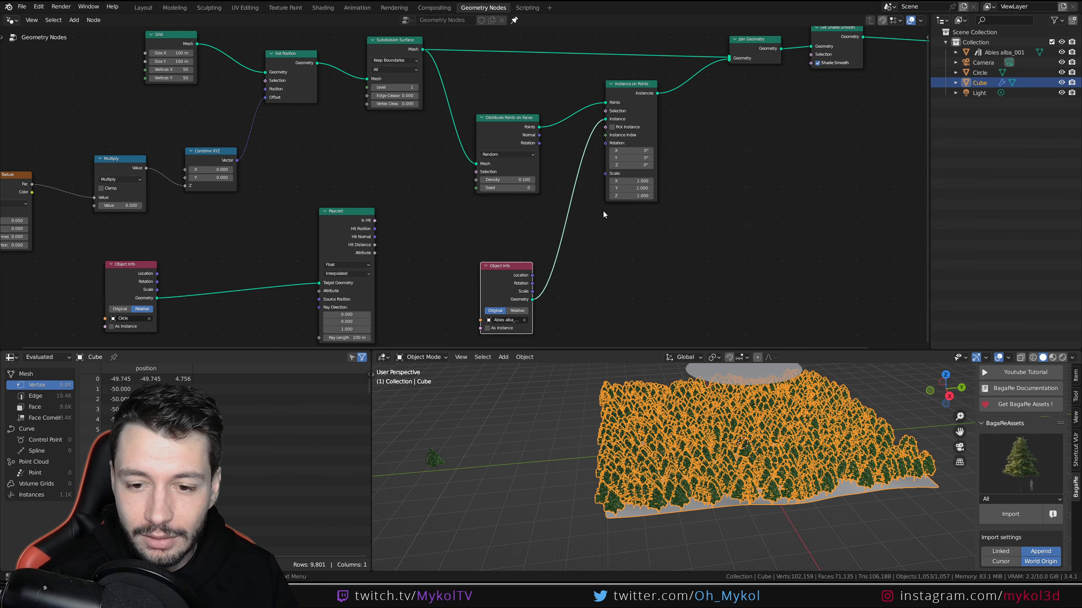
- Thin out the trees by lowering the Distribute Points on Faces density to 0.05 and further to 0.03
{"action": "middle_click_drag", "start_coordinate": [645, 432], "coordinate": [680, 442]}
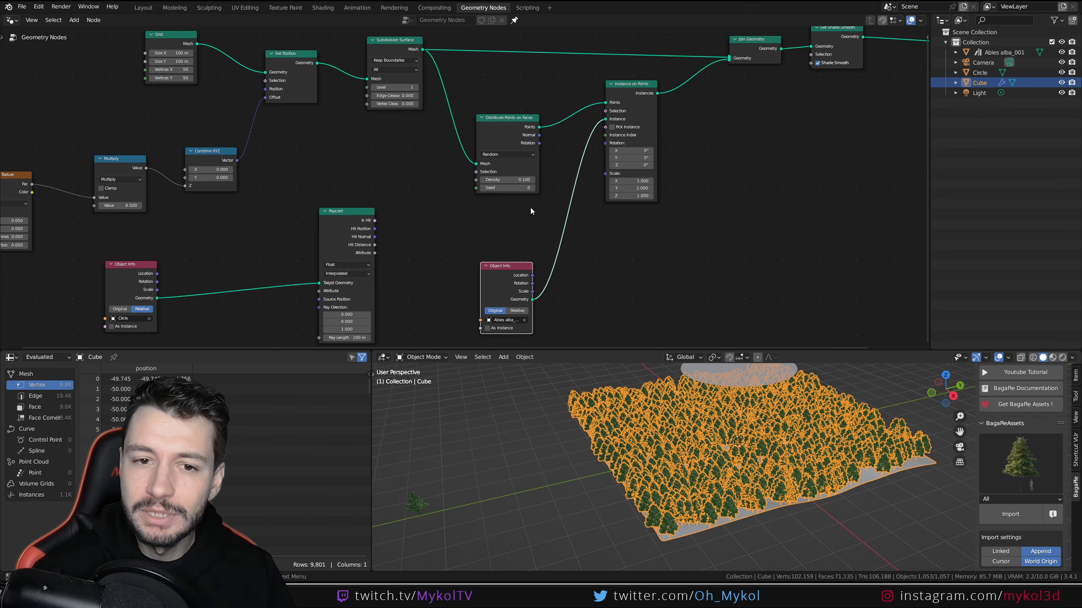
{"action": "type", "text": "0.05"}
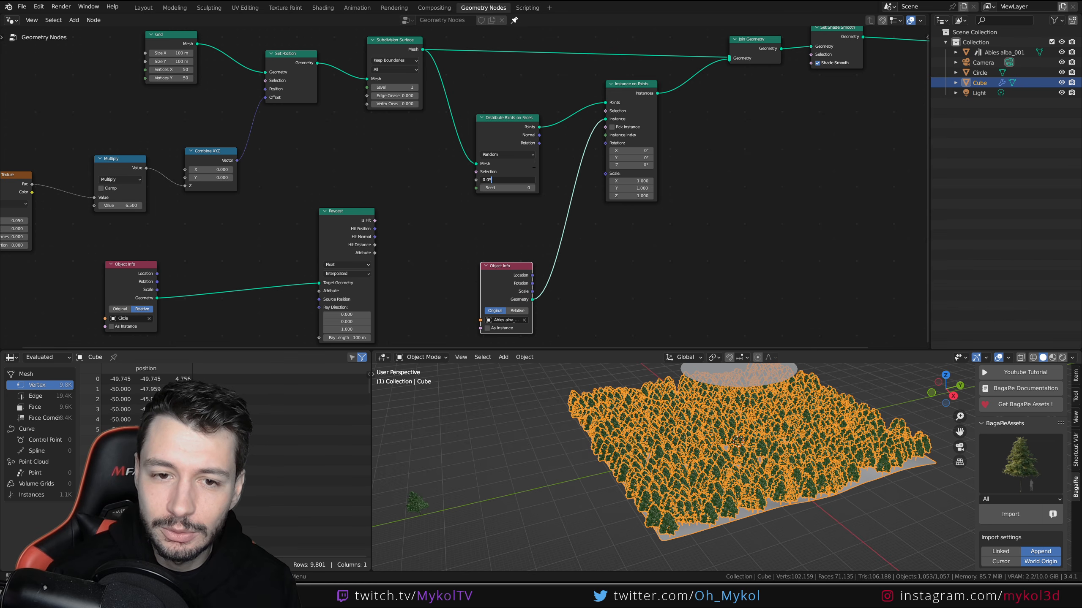
{"action": "key", "text": "Return"}
{"action": "left_click", "coordinate": [521, 180]}
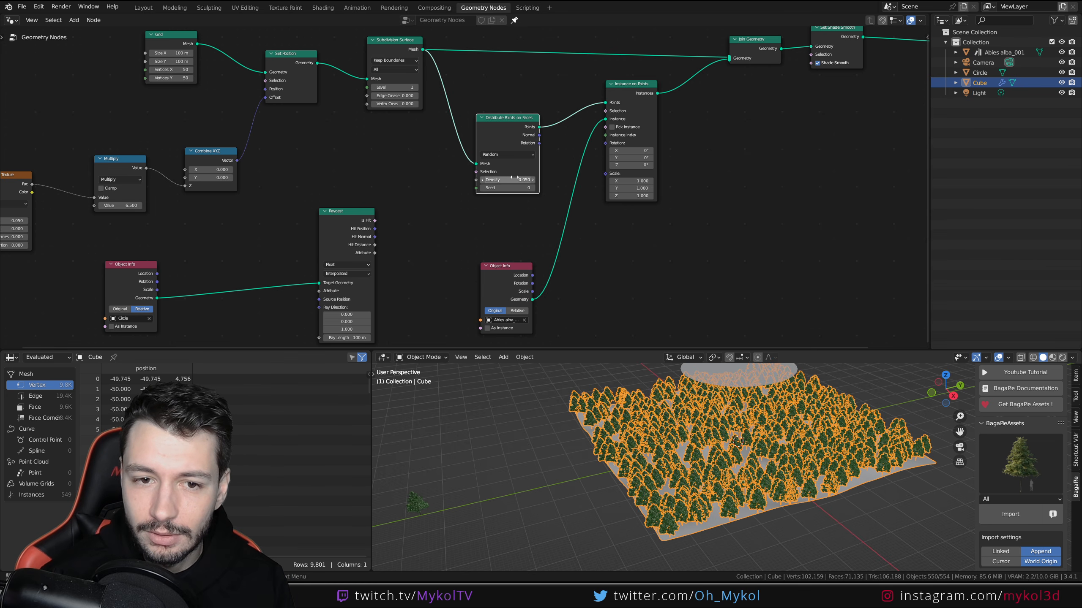
{"action": "type", "text": "0.03"}
{"action": "key", "text": "Return"}
{"action": "middle_click_drag", "start_coordinate": [851, 443], "coordinate": [706, 448]}
{"action": "scroll", "coordinate": [847, 439], "scroll_direction": "up", "scroll_amount": 4}
{"action": "scroll", "coordinate": [809, 449], "scroll_direction": "down", "scroll_amount": 4}
{"action": "scroll", "coordinate": [752, 455], "scroll_direction": "up", "scroll_amount": 2}
- Move Distribute Points on Faces upward and place the tree's Object Info node directly beneath it
{"action": "key", "text": "Home"}
{"action": "middle_click_drag", "start_coordinate": [512, 214], "coordinate": [534, 232]}
{"action": "left_click_drag", "start_coordinate": [526, 150], "coordinate": [524, 129]}
{"action": "left_click_drag", "start_coordinate": [524, 265], "coordinate": [508, 206]}
{"action": "middle_click_drag", "start_coordinate": [651, 281], "coordinate": [606, 229]}
- Add a Combine XYZ node below the tree's Object Info node and connect its Vector to Instance on Points' Rotation input
{"action": "key", "text": "shift+a"}
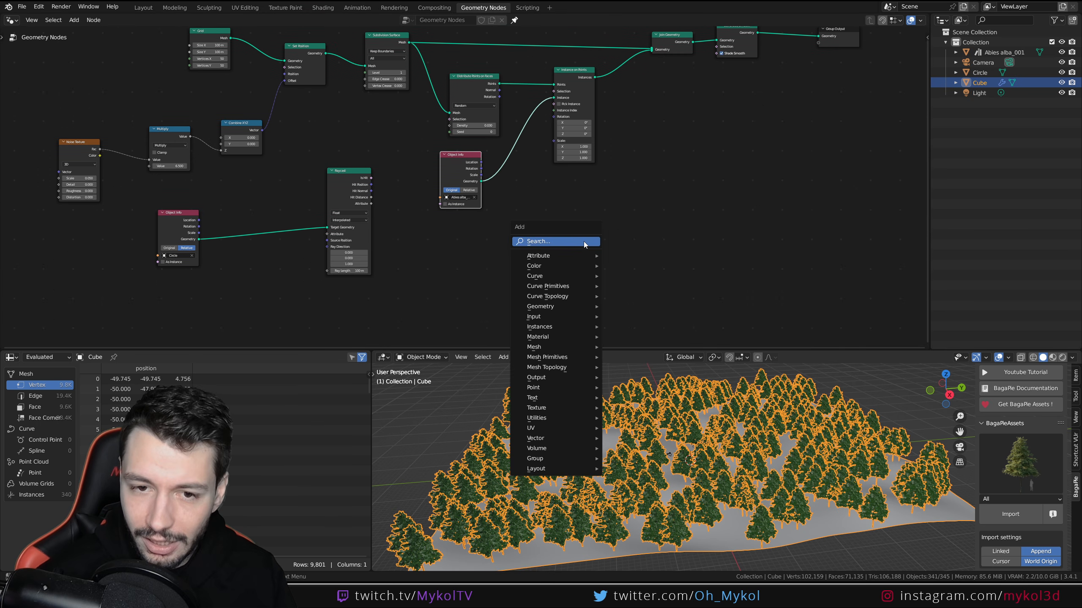
{"action": "key", "text": "Escape"}
{"action": "key", "text": "shift+a"}
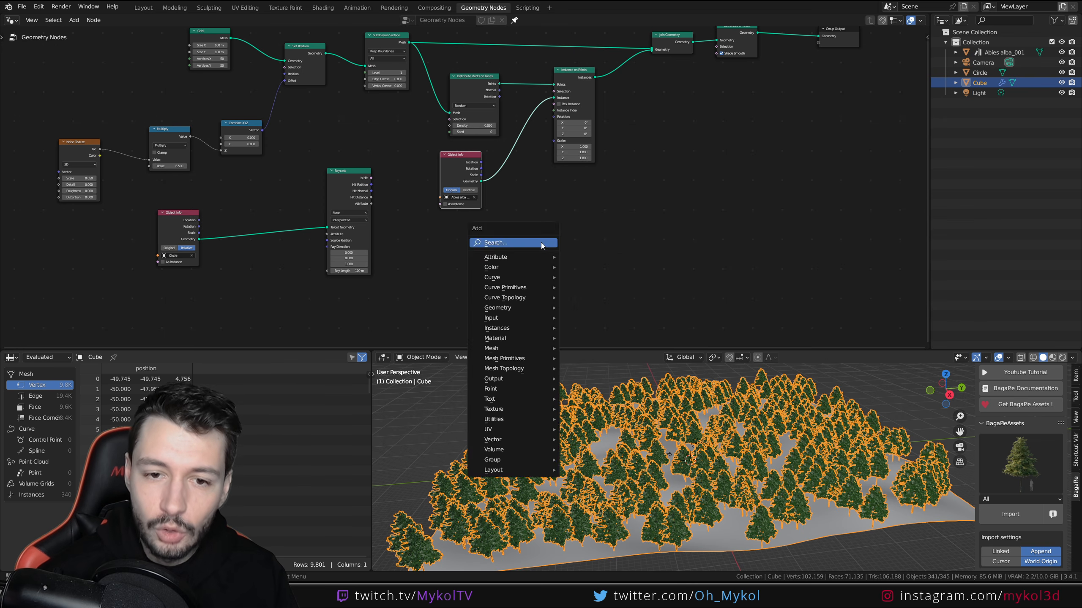
{"action": "left_click", "coordinate": [542, 242]}
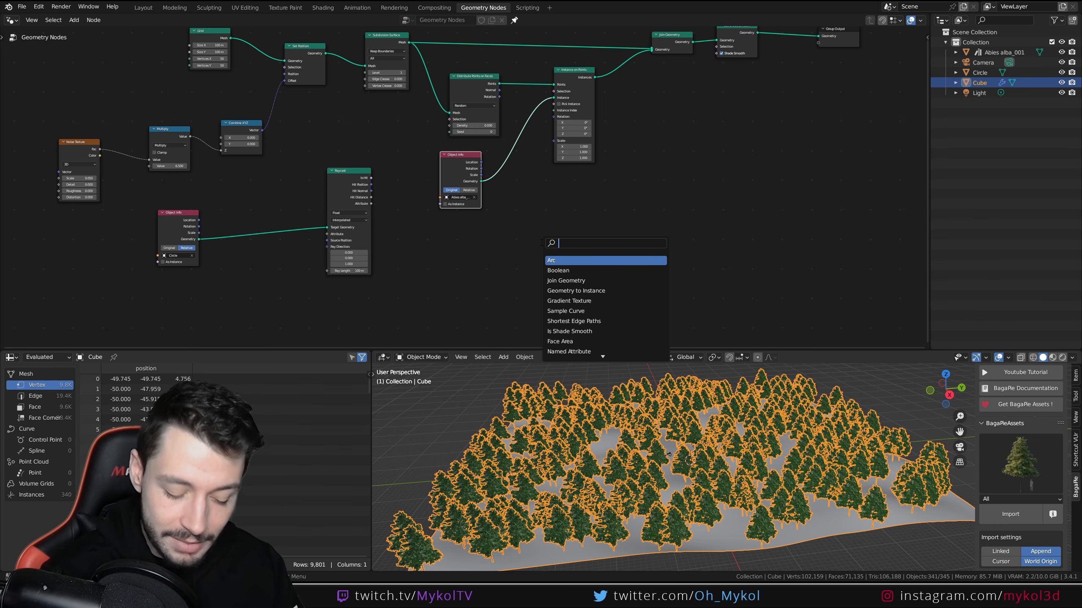
{"action": "type", "text": "combine"}
{"action": "key", "text": "Return"}
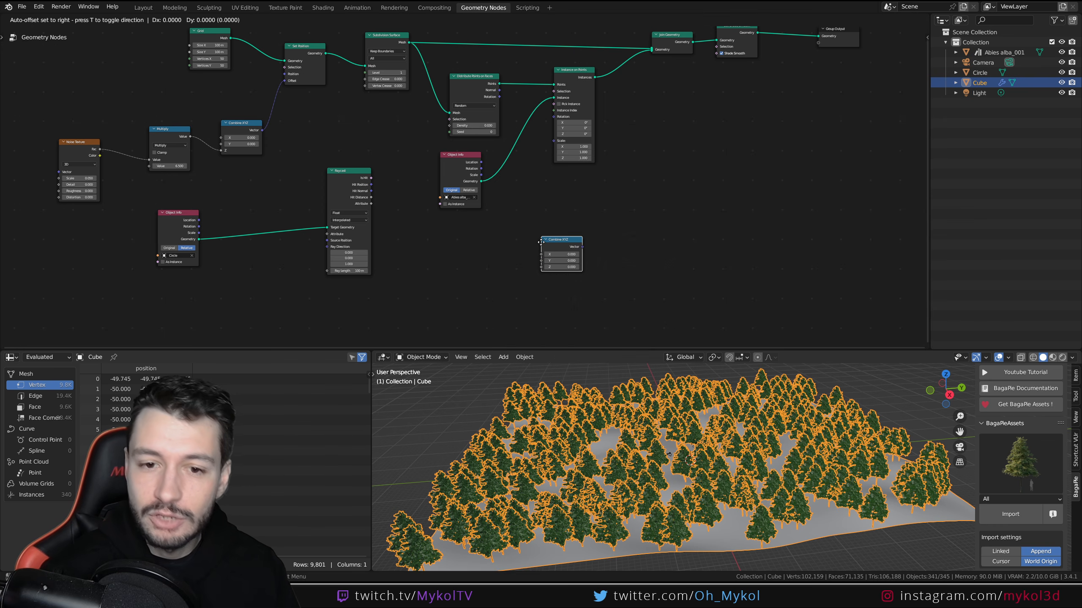
{"action": "left_click", "coordinate": [471, 253]}
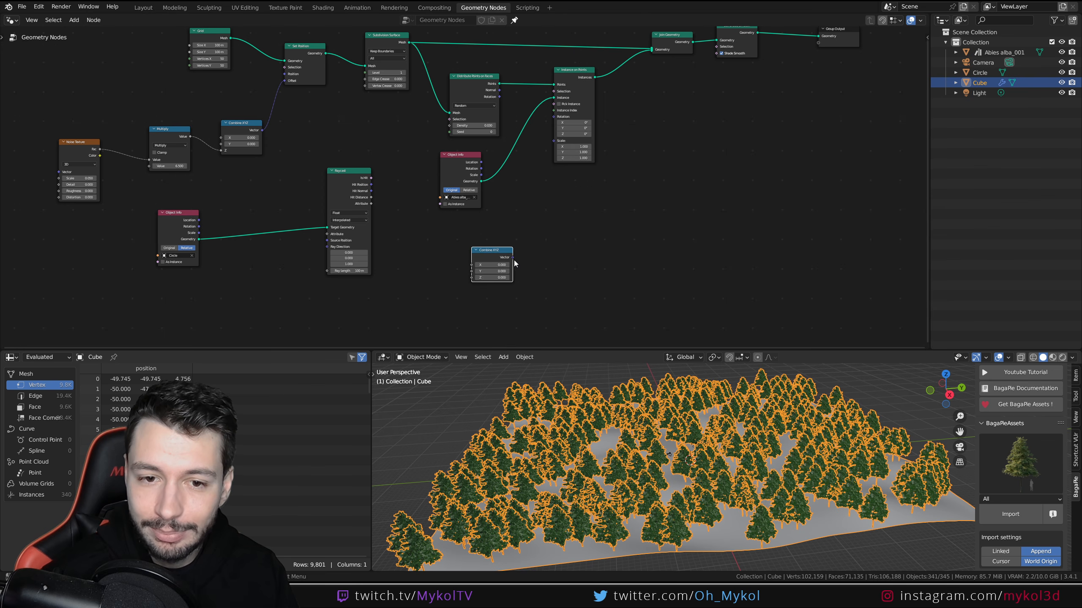
{"action": "left_click_drag", "start_coordinate": [512, 257], "coordinate": [554, 117]}
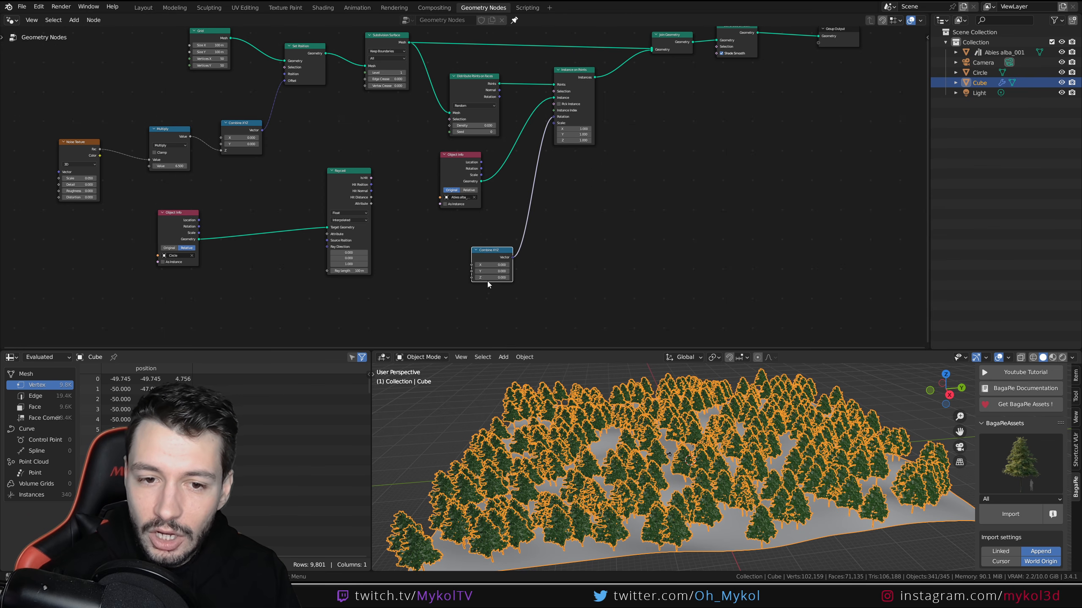
- Try out different Combine XYZ values on the trees' rotation and undo them
{"action": "mouse_move", "coordinate": [494, 278]}
{"action": "left_mouse_down"}
{"action": "mouse_move", "coordinate": [481, 277]}
{"action": "mouse_move", "coordinate": [501, 286]}
{"action": "mouse_move", "coordinate": [523, 265]}
{"action": "mouse_move", "coordinate": [499, 271]}
{"action": "left_mouse_up"}
{"action": "key", "text": "ctrl+z"}
{"action": "key", "text": "ctrl+z"}
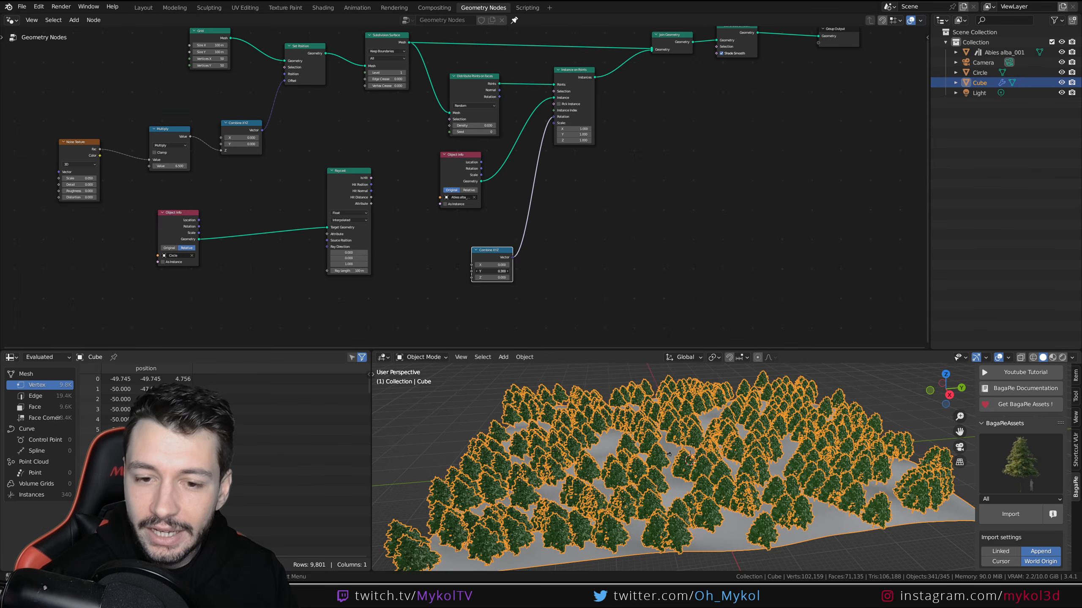
{"action": "key", "text": "ctrl+z"}
- Add a Random Value node below the Raycast node and move the Combine XYZ node down beside it, leaving a gap between them
{"action": "middle_click_drag", "start_coordinate": [529, 295], "coordinate": [612, 286]}
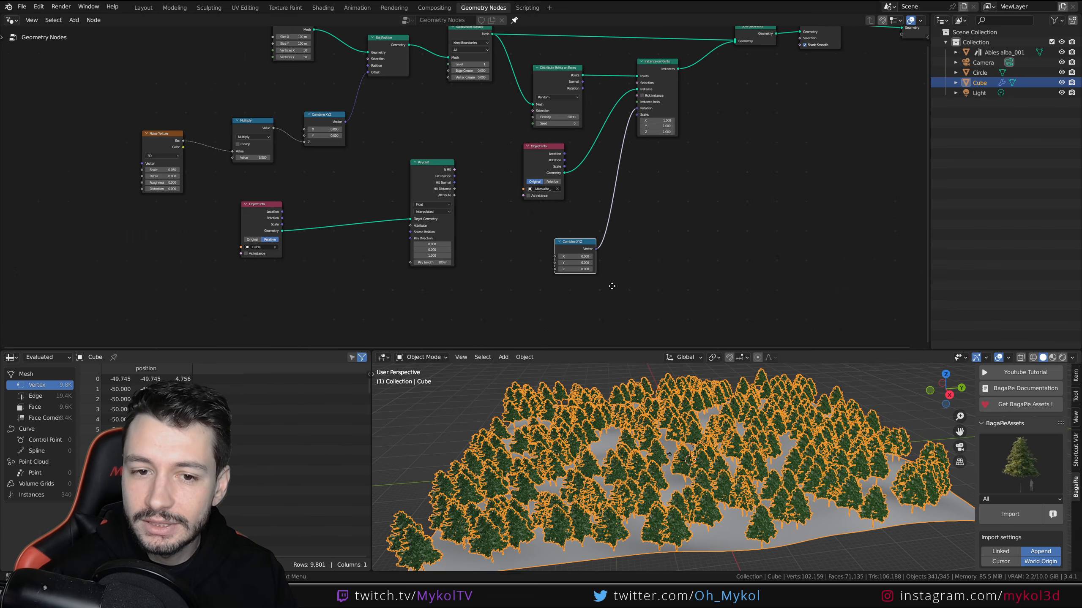
{"action": "scroll", "coordinate": [611, 286], "scroll_direction": "up", "scroll_amount": 1}
{"action": "key", "text": "shift+a"}
{"action": "left_click", "coordinate": [458, 297]}
{"action": "type", "text": "rand"}
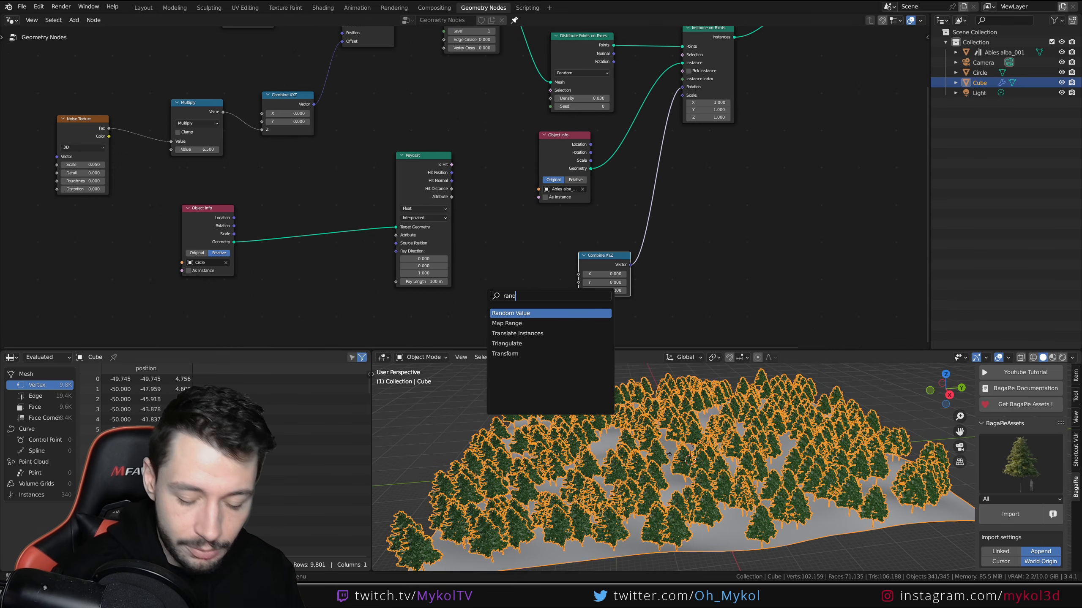
{"action": "key", "text": "Return"}
{"action": "left_click", "coordinate": [494, 313]}
{"action": "scroll", "coordinate": [601, 220], "scroll_direction": "down", "scroll_amount": 1}
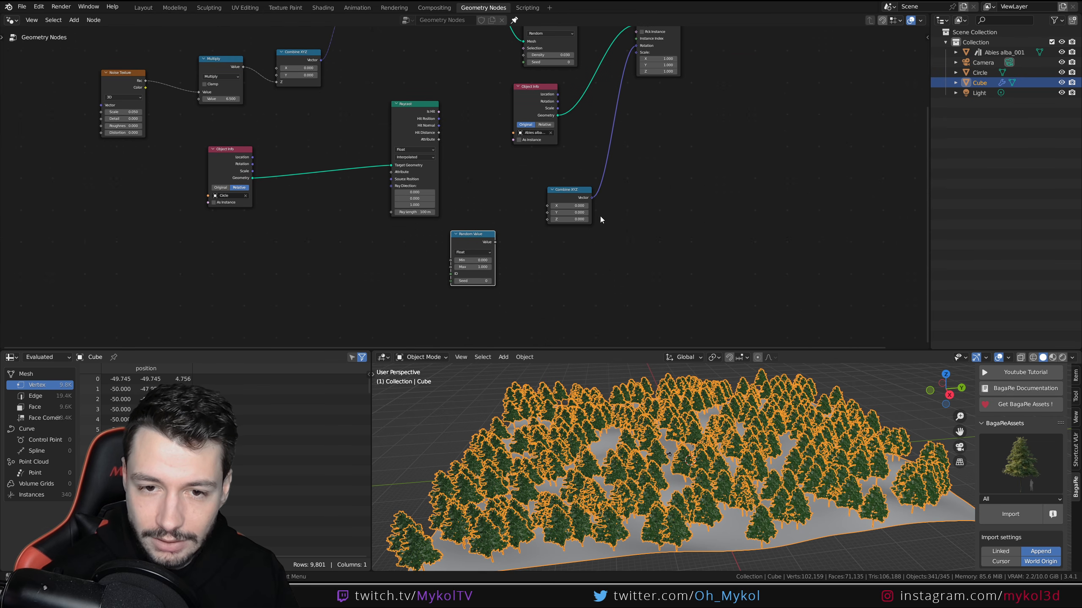
{"action": "left_click_drag", "start_coordinate": [566, 198], "coordinate": [557, 280]}
{"action": "left_click_drag", "start_coordinate": [477, 245], "coordinate": [452, 273]}
- Set the Random Value node's Max to 360, connect its Value to Combine XYZ's Z input, and widen the gap between them
{"action": "scroll", "coordinate": [488, 280], "scroll_direction": "up", "scroll_amount": 1}
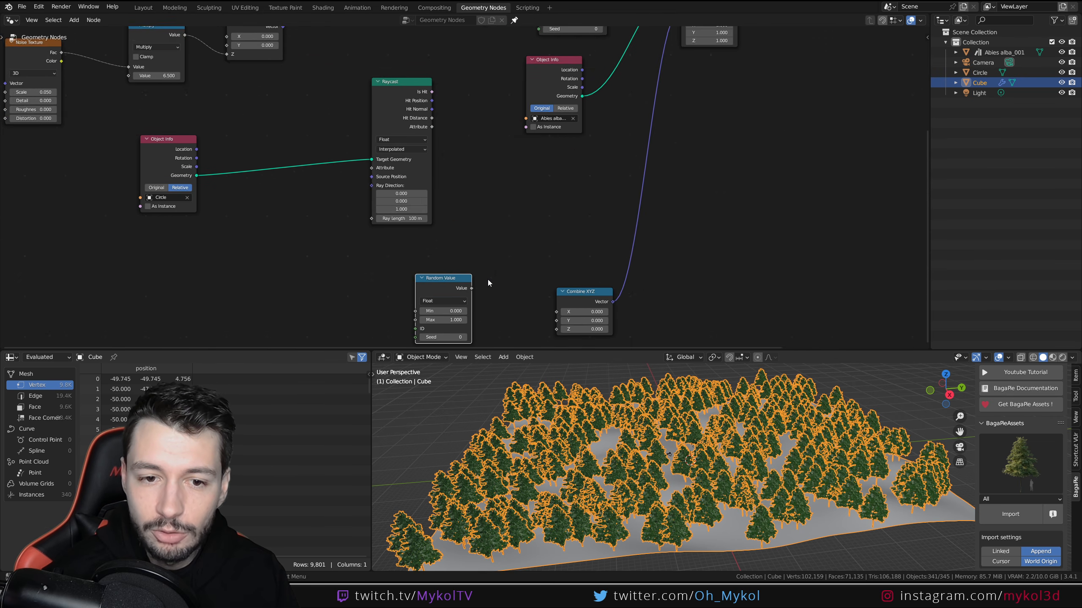
{"action": "middle_click_drag", "start_coordinate": [488, 279], "coordinate": [469, 250]}
{"action": "scroll", "coordinate": [469, 251], "scroll_direction": "up", "scroll_amount": 1}
{"action": "scroll", "coordinate": [462, 223], "scroll_direction": "up", "scroll_amount": 2}
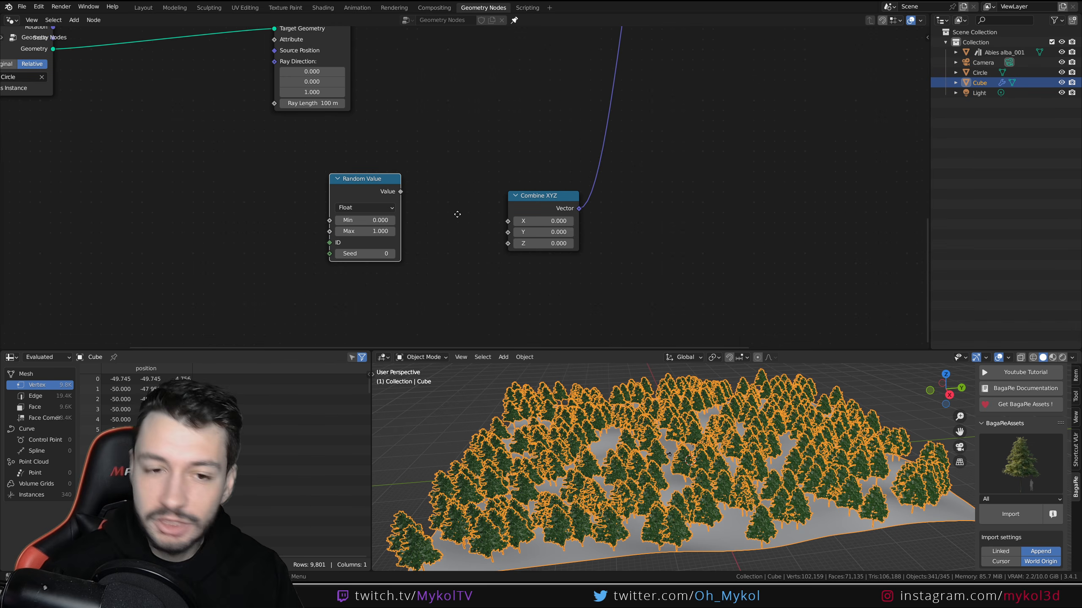
{"action": "left_click", "coordinate": [349, 239]}
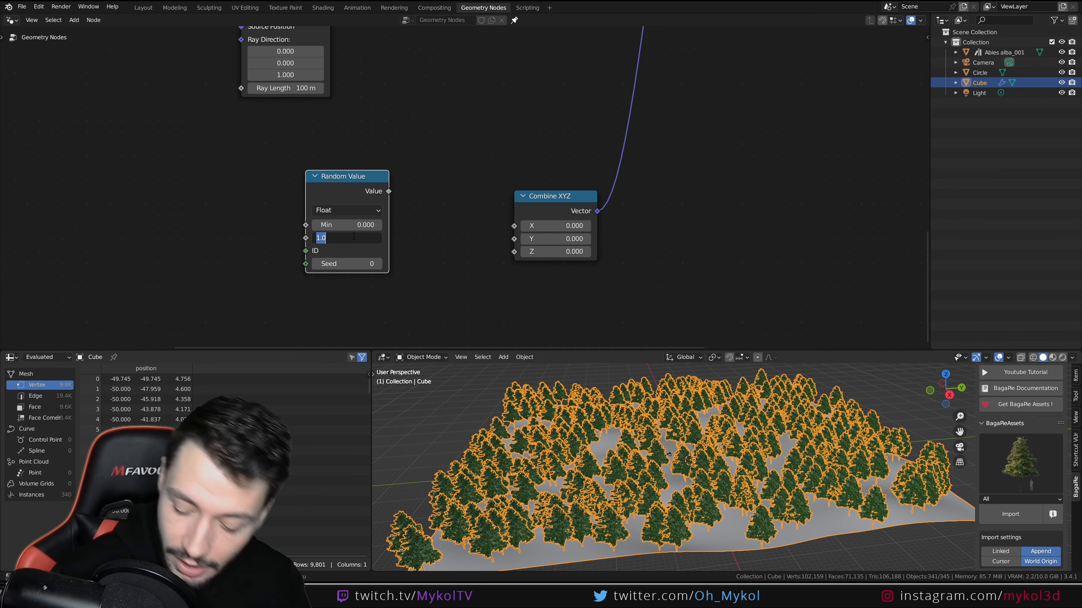
{"action": "type", "text": "500"}
{"action": "key", "text": "Return"}
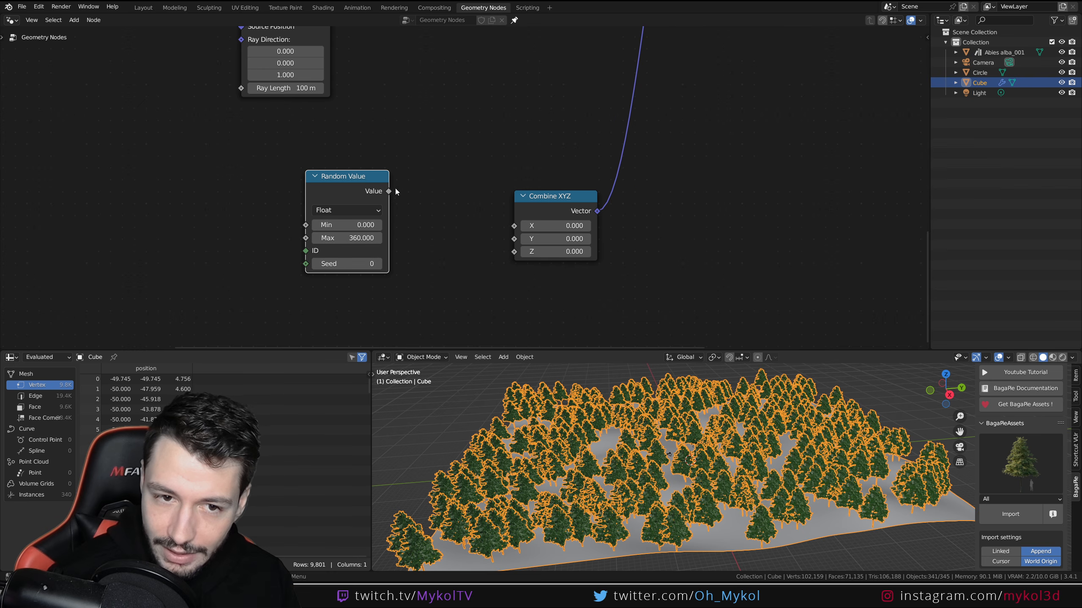
{"action": "left_click_drag", "start_coordinate": [483, 247], "coordinate": [514, 252]}
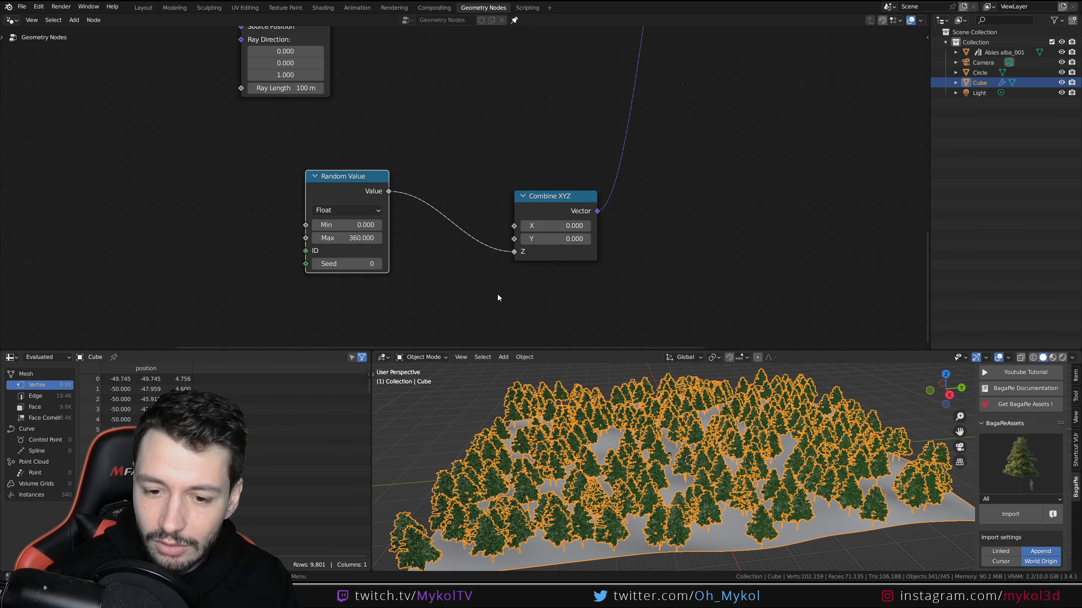
{"action": "left_click_drag", "start_coordinate": [343, 187], "coordinate": [278, 213]}
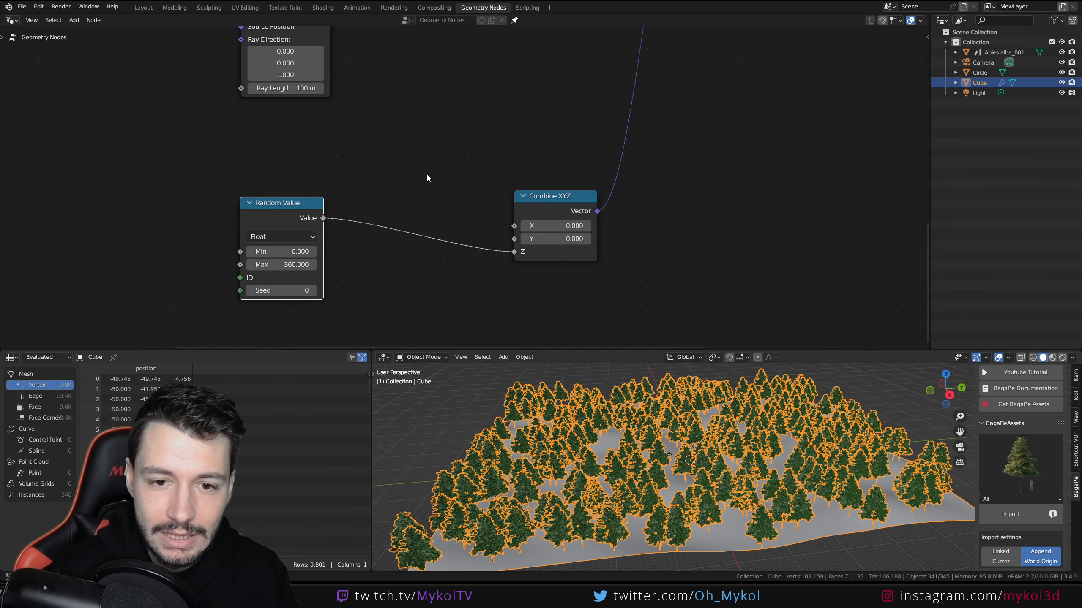
- Disconnect Random Value from Combine XYZ's Z input, try out manual Z values on the trees, and undo them
{"action": "left_click_drag", "start_coordinate": [513, 253], "coordinate": [470, 254]}
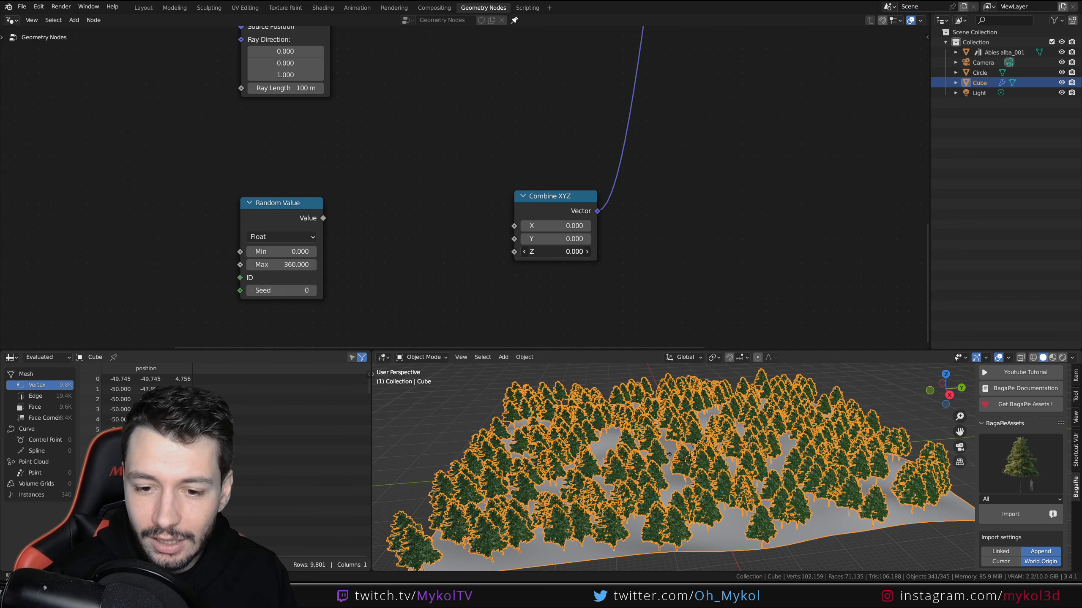
{"action": "left_click_drag", "start_coordinate": [556, 252], "coordinate": [844, 252]}
{"action": "key", "text": "ctrl+z"}
{"action": "key", "text": "ctrl+z"}
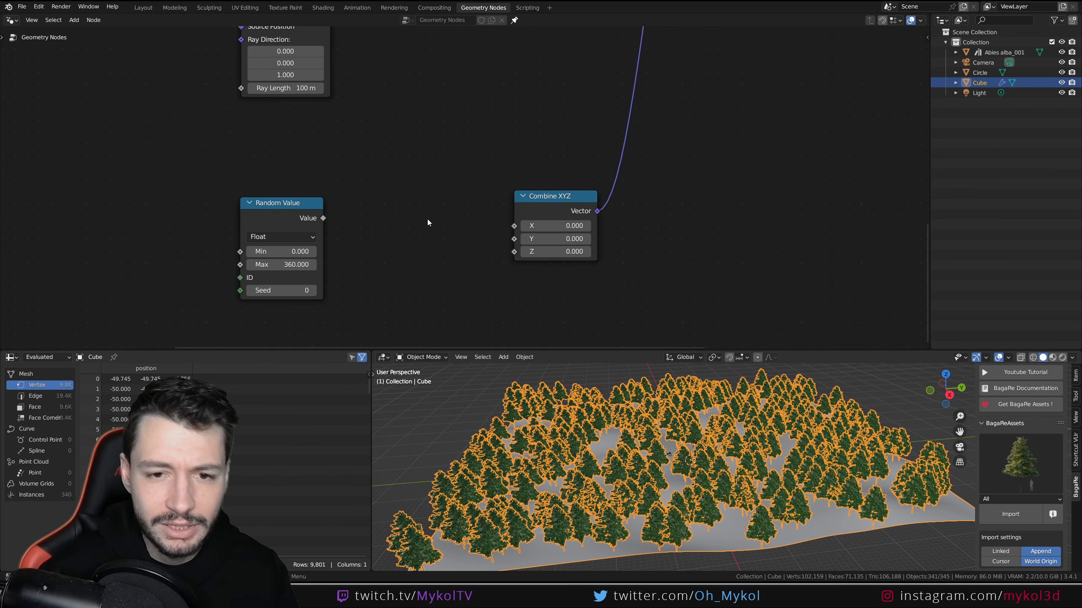
- Add a Math node set to To Radians between Random Value and Combine XYZ, feeding the random value through it into Z
{"action": "key", "text": "shift+a"}
{"action": "type", "text": "math"}
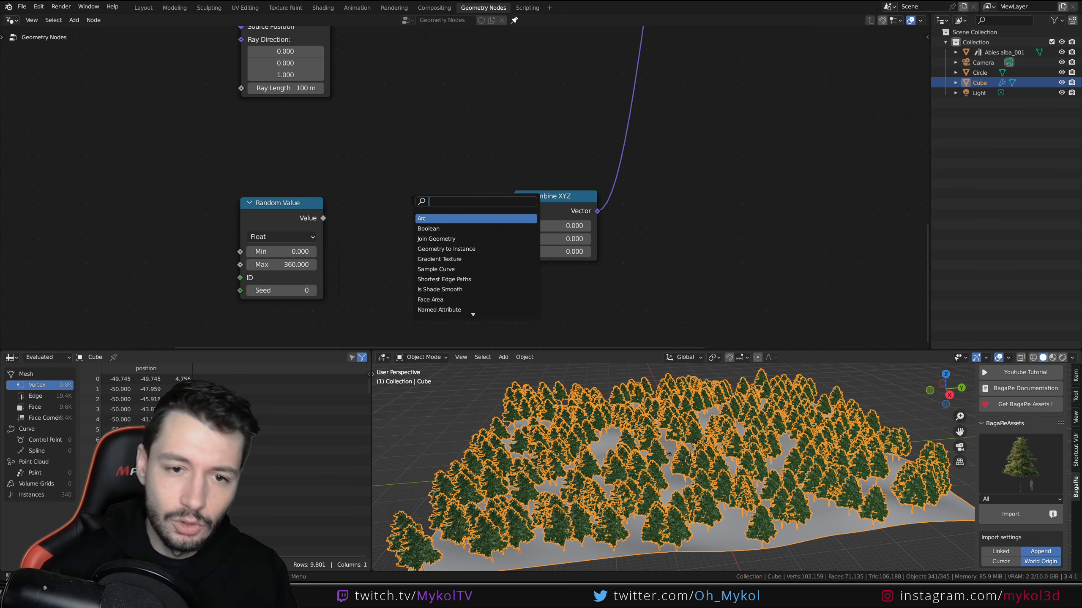
{"action": "key", "text": "Return"}
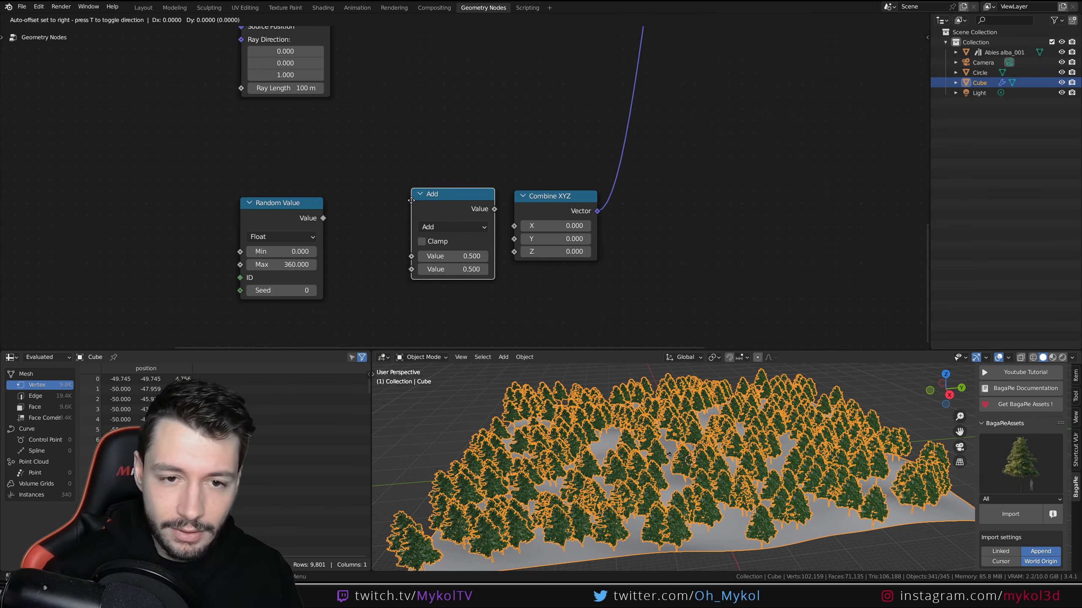
{"action": "left_click", "coordinate": [402, 221]}
{"action": "left_click", "coordinate": [401, 223]}
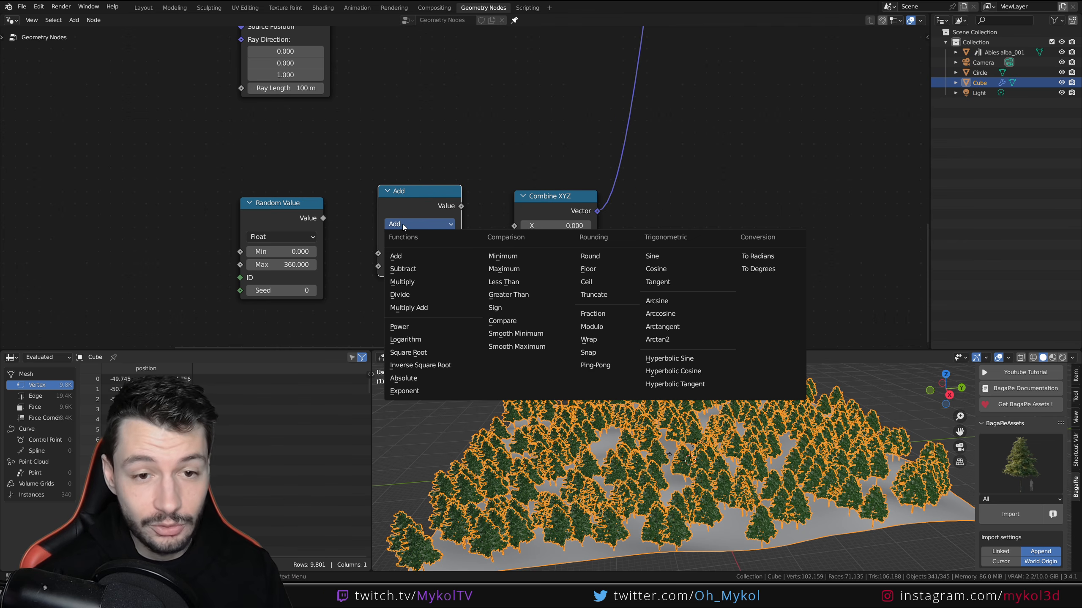
{"action": "left_click", "coordinate": [748, 257]}
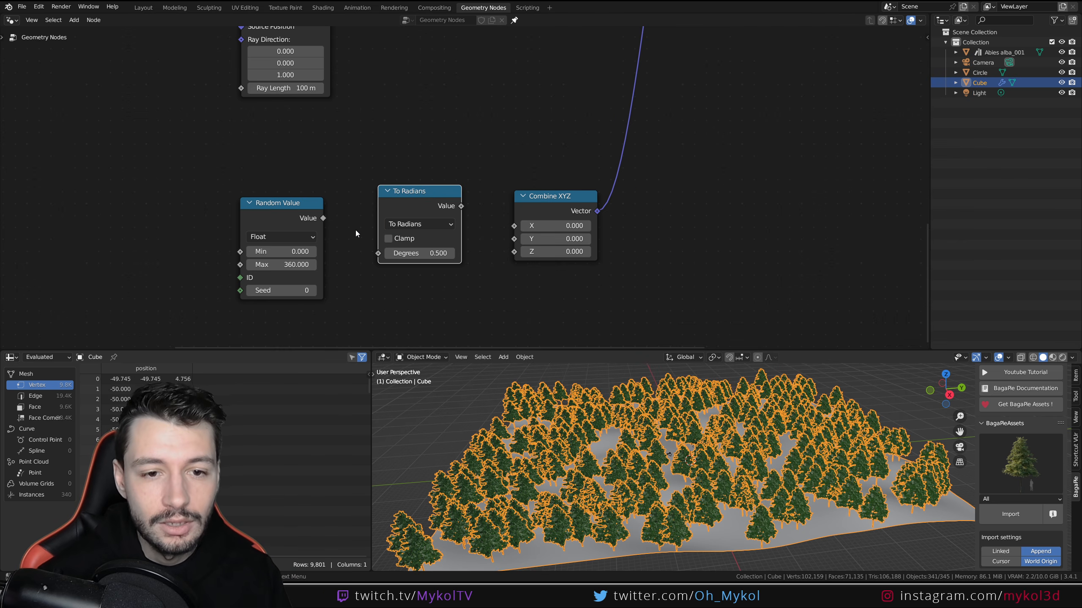
{"action": "left_click_drag", "start_coordinate": [322, 217], "coordinate": [378, 253]}
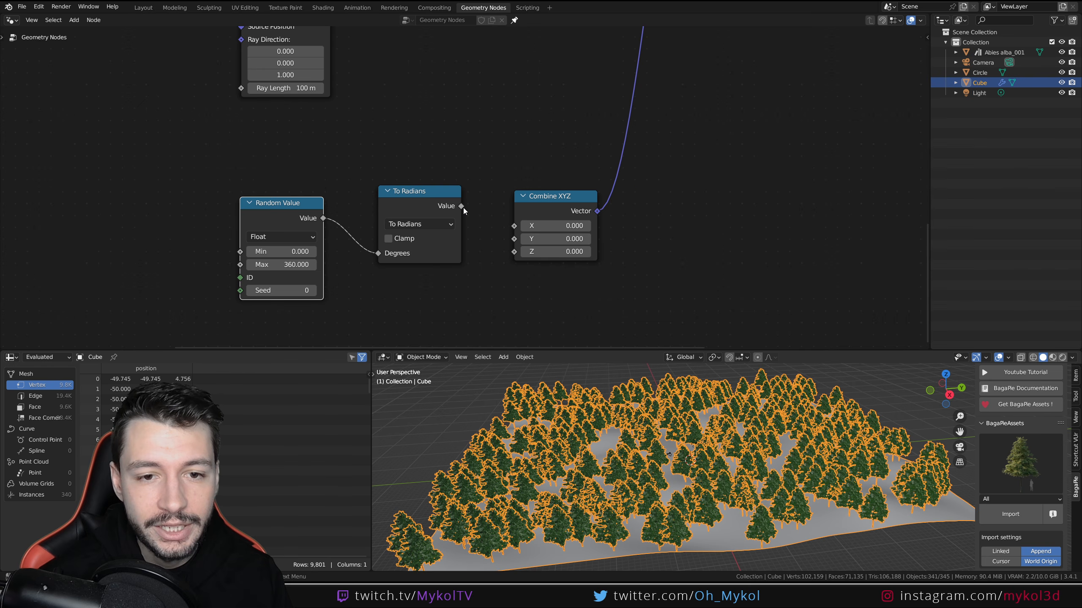
{"action": "left_click_drag", "start_coordinate": [461, 206], "coordinate": [514, 252]}
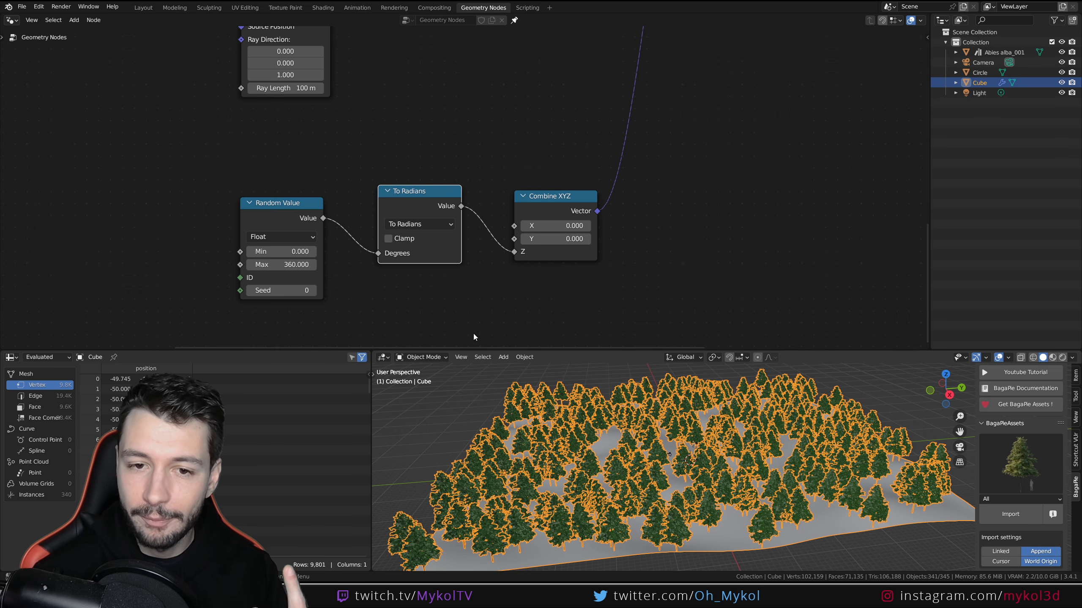
- Give the trees a slight tilt by setting Combine XYZ's X to -0.1 and Y to 0.1
{"action": "left_click_drag", "start_coordinate": [555, 225], "coordinate": [555, 225]}
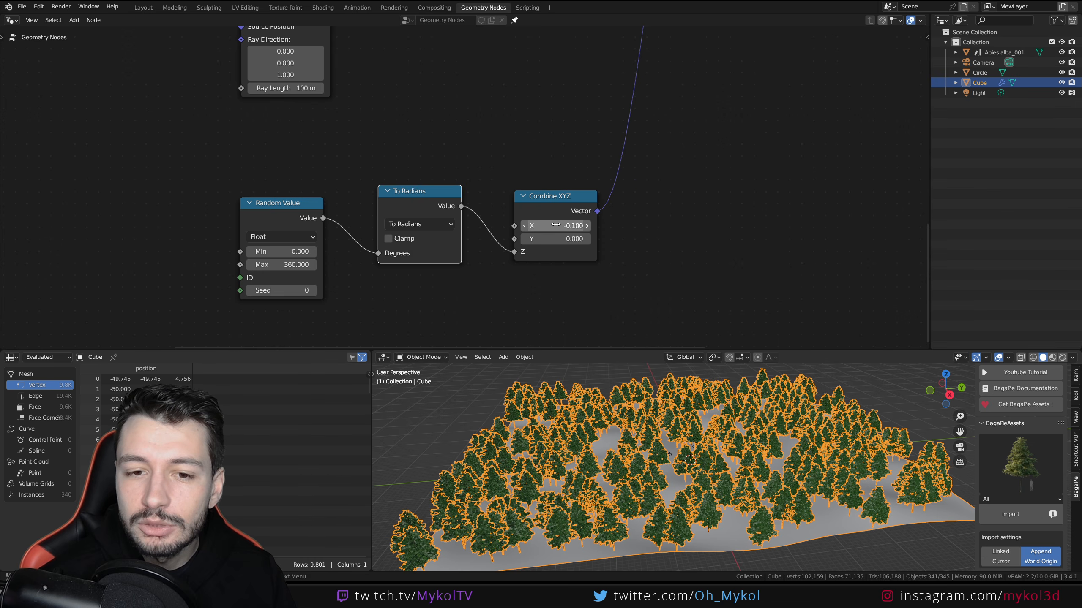
{"action": "left_click", "coordinate": [570, 240]}
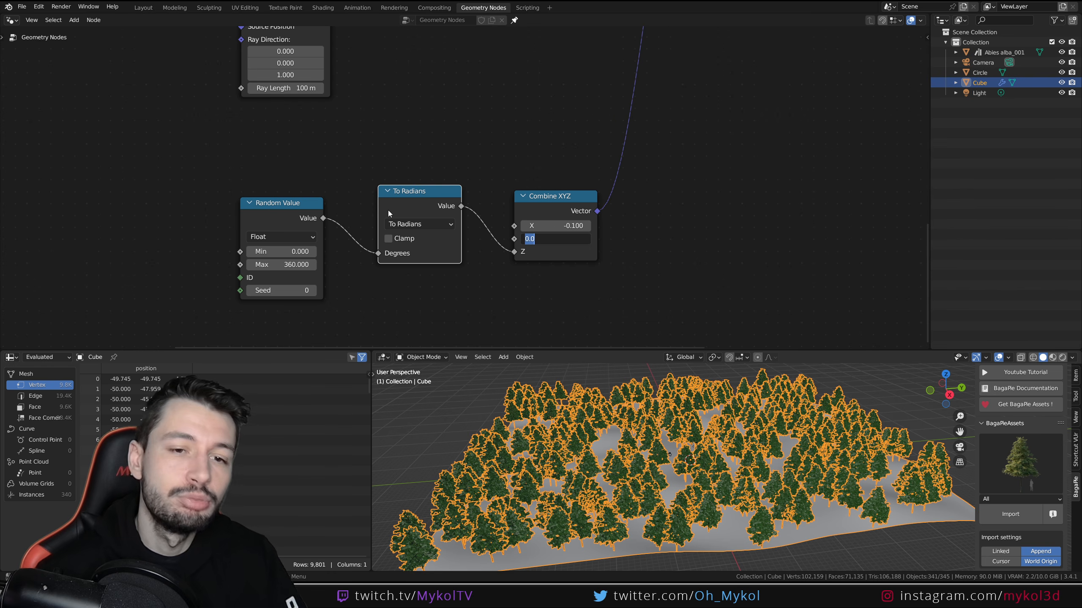
{"action": "type", "text": "0."}
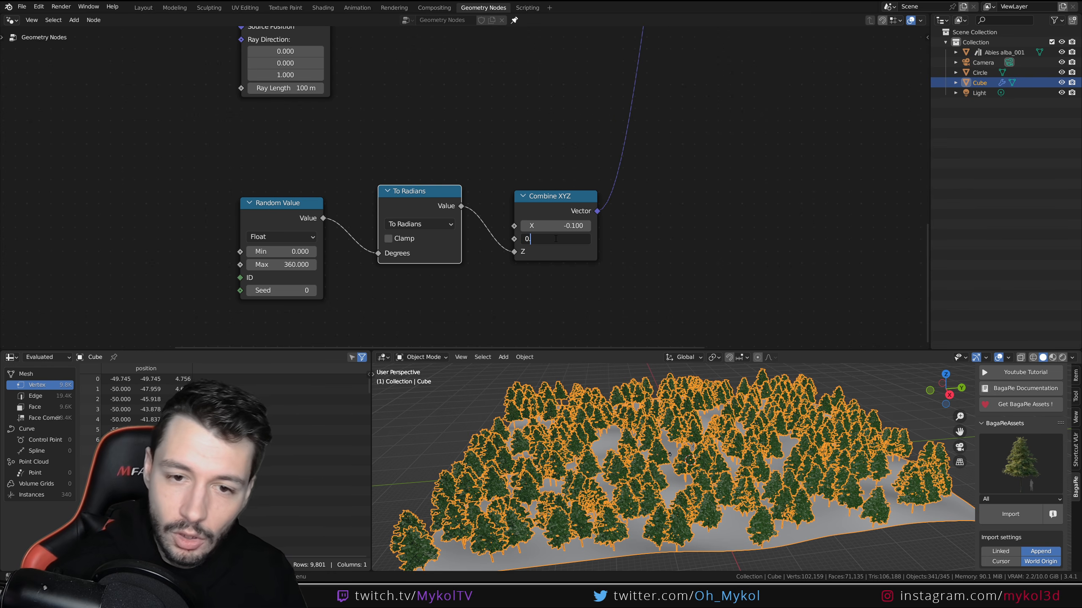
{"action": "type", "text": "1"}
{"action": "key", "text": "Return"}
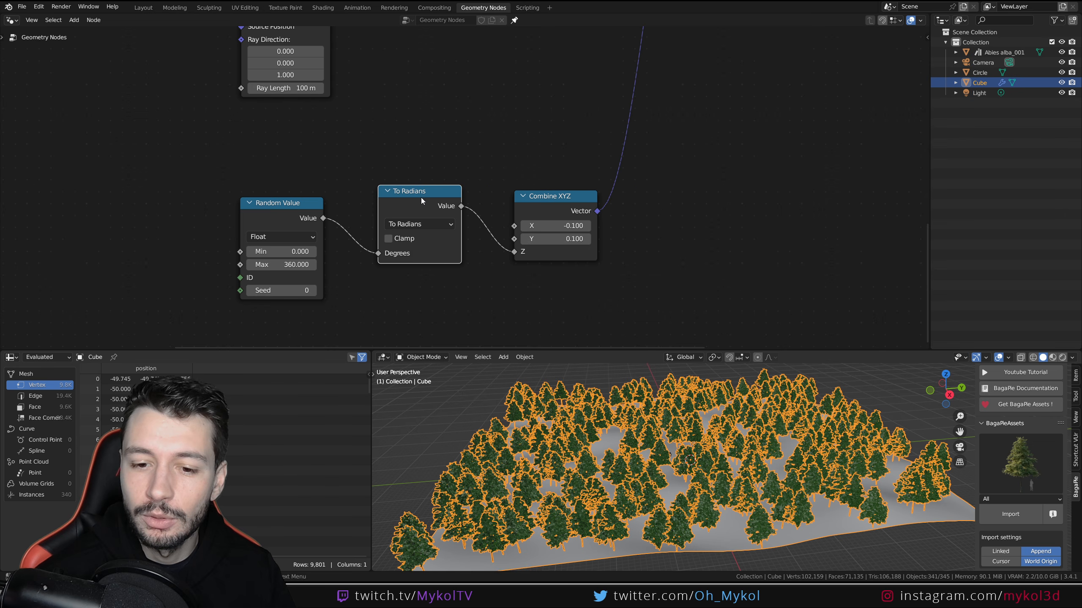
{"action": "left_click_drag", "start_coordinate": [421, 198], "coordinate": [420, 199]}
- Inspect the tilted trees up close, try a Combine XYZ X value of 4.8, and undo it
{"action": "mouse_move", "coordinate": [647, 431]}
{"action": "middle_mouse_down"}
{"action": "mouse_move", "coordinate": [656, 476]}
{"action": "mouse_move", "coordinate": [648, 443]}
{"action": "middle_mouse_up"}
{"action": "scroll", "coordinate": [644, 438], "scroll_direction": "up", "scroll_amount": 4}
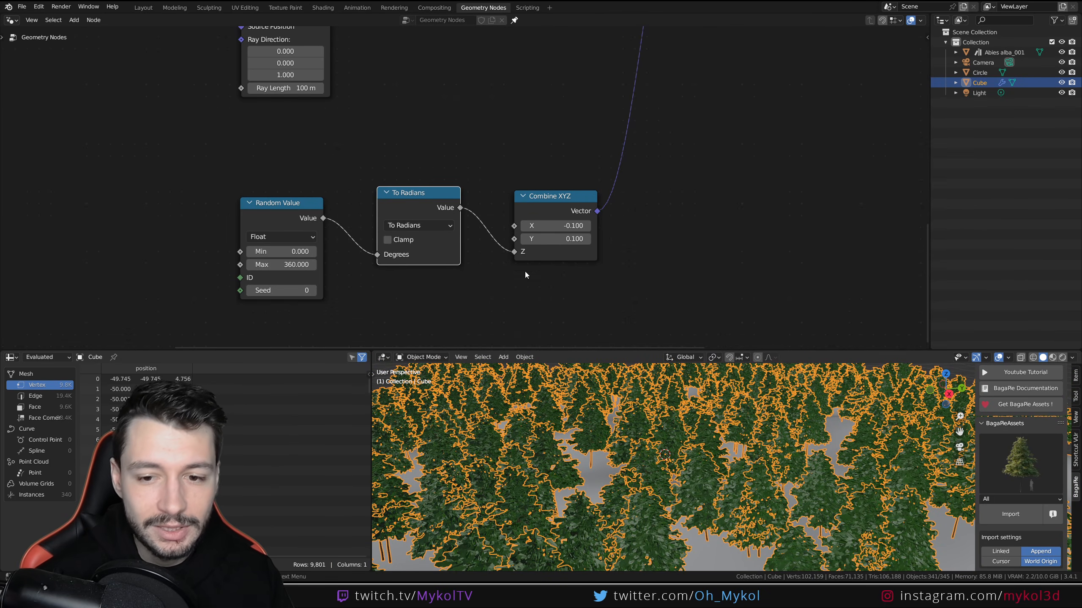
{"action": "scroll", "coordinate": [634, 405], "scroll_direction": "down", "scroll_amount": 3}
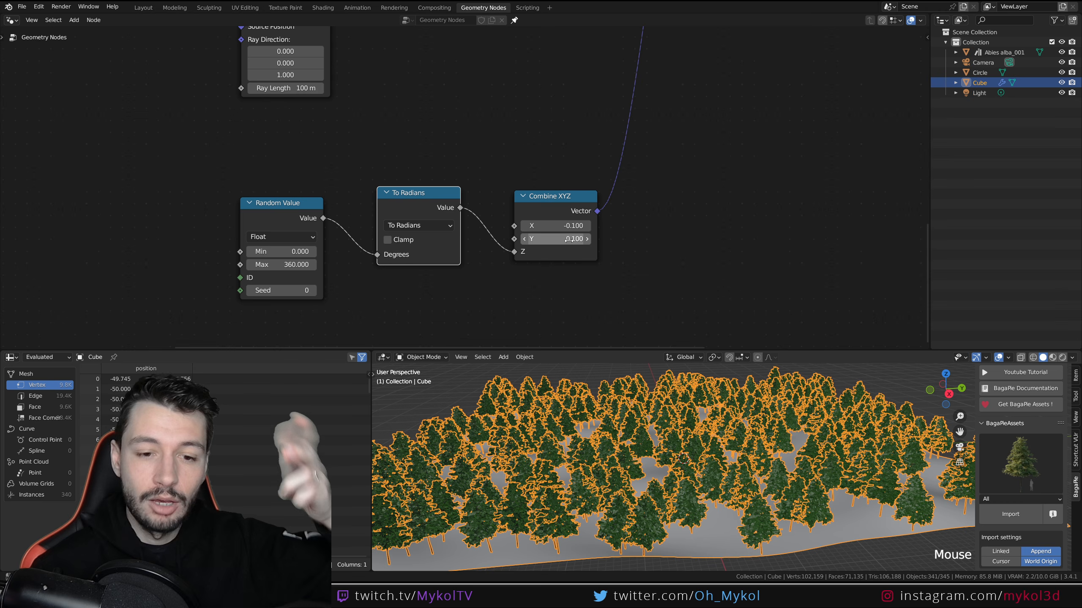
{"action": "left_click_drag", "start_coordinate": [567, 227], "coordinate": [592, 226]}
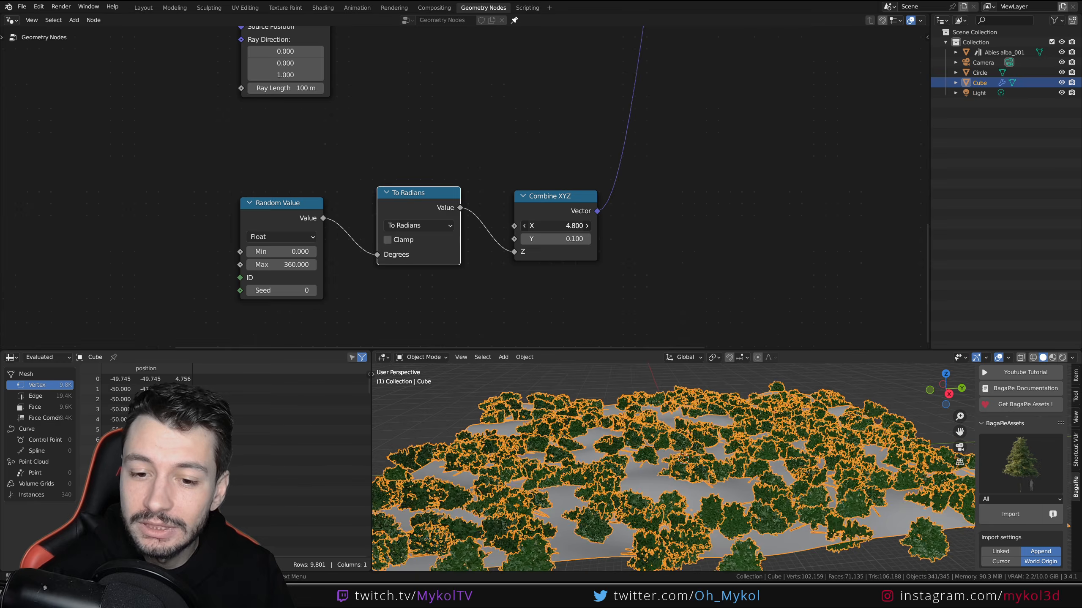
{"action": "key", "text": "ctrl+z"}
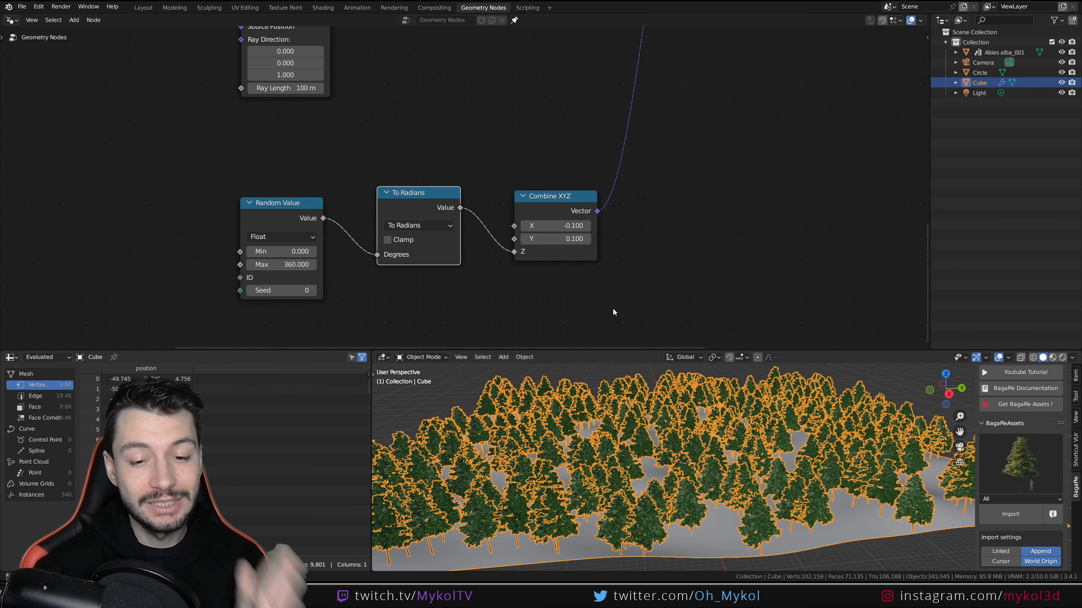
- Move the Random Value, To Radians and Combine XYZ nodes together to free space below the Raycast node
{"action": "scroll", "coordinate": [590, 258], "scroll_direction": "down", "scroll_amount": 3}
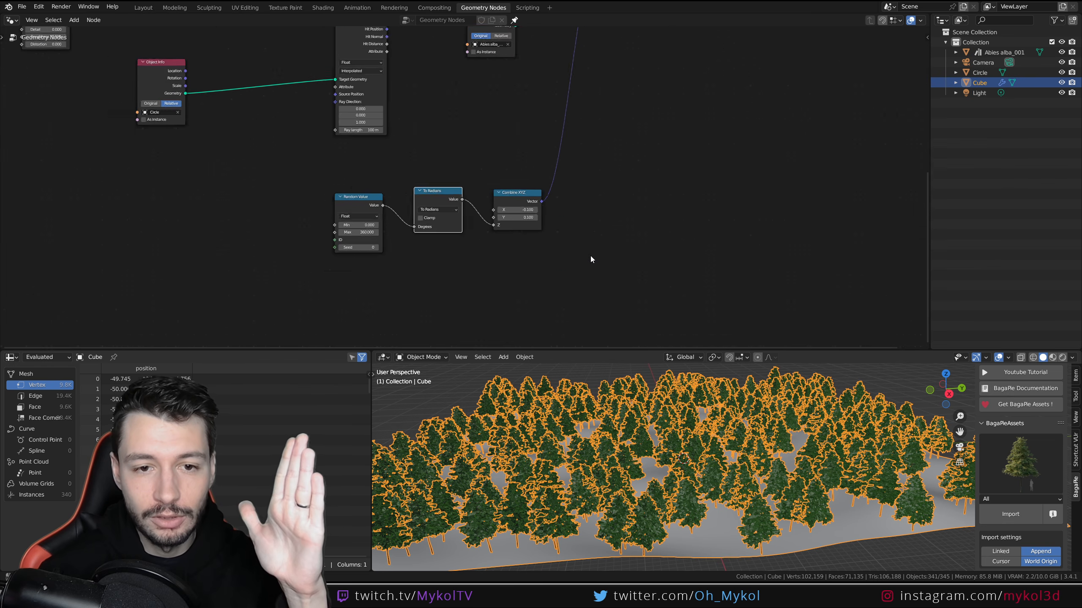
{"action": "scroll", "coordinate": [590, 259], "scroll_direction": "down", "scroll_amount": 2}
{"action": "left_click_drag", "start_coordinate": [330, 170], "coordinate": [524, 256]}
{"action": "left_click_drag", "start_coordinate": [498, 196], "coordinate": [382, 227]}
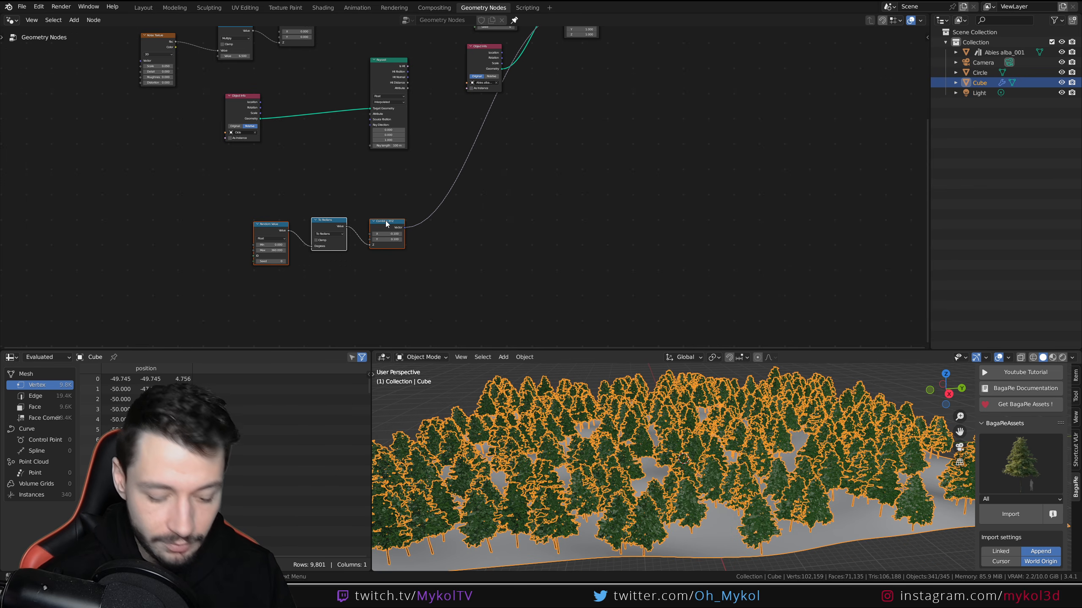
{"action": "key", "text": "shift+a"}
{"action": "key", "text": "s"}
{"action": "key", "text": "Escape"}
- Move the tree's Object Info node closer to the Raycast node, just below Distribute Points on Faces
{"action": "middle_click_drag", "start_coordinate": [471, 56], "coordinate": [400, 156]}
{"action": "left_click_drag", "start_coordinate": [400, 156], "coordinate": [376, 145]}
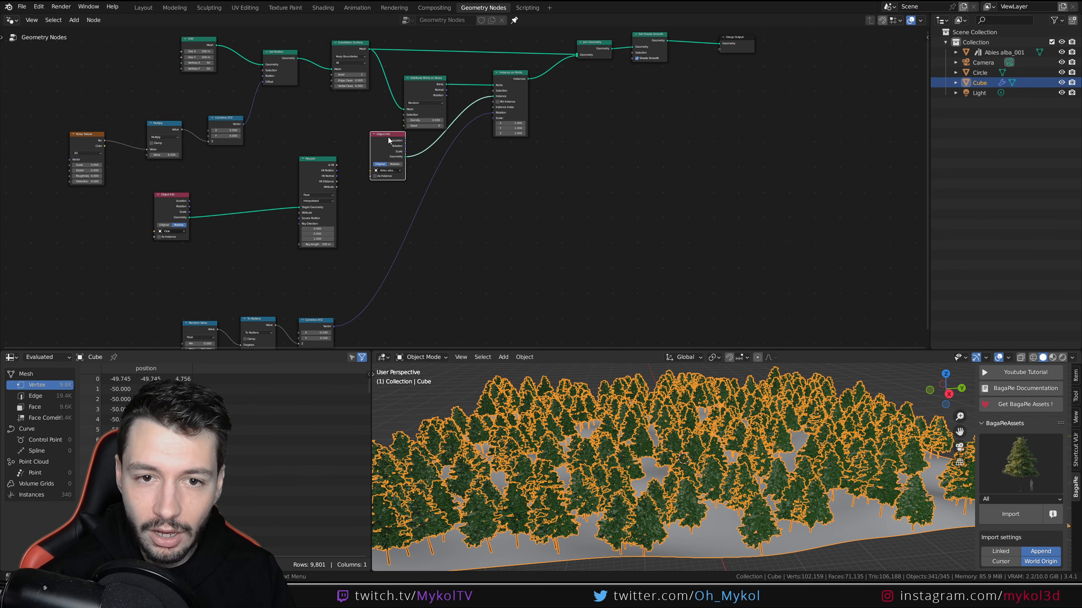
- Add a second Combine XYZ node below the one that drives the trees' rotation
{"action": "middle_click_drag", "start_coordinate": [508, 158], "coordinate": [569, 152]}
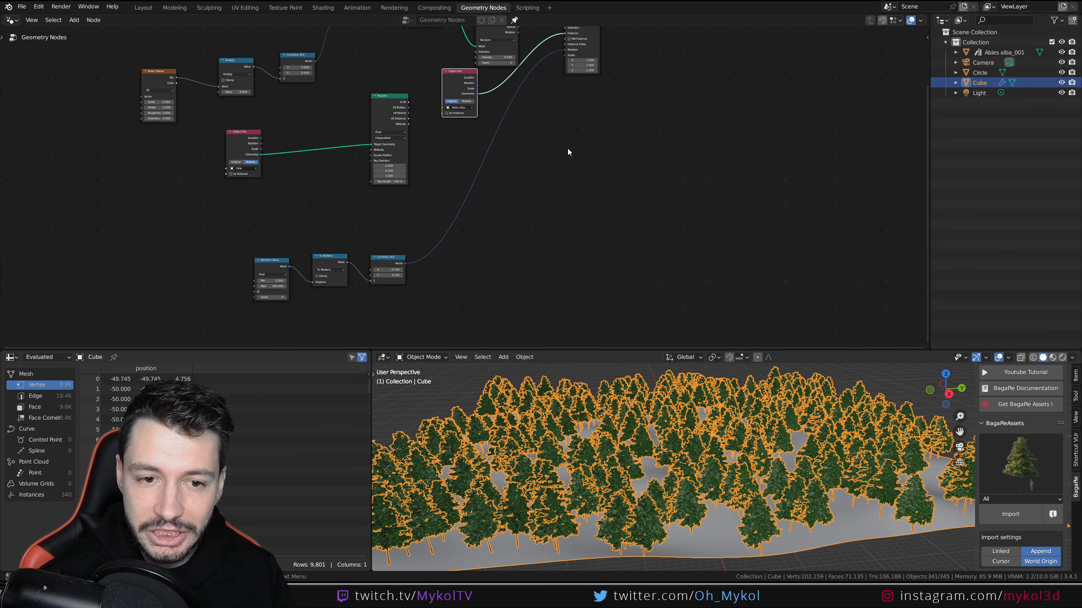
{"action": "left_click", "coordinate": [382, 258]}
{"action": "key", "text": "shift+a"}
{"action": "type", "text": "combin"}
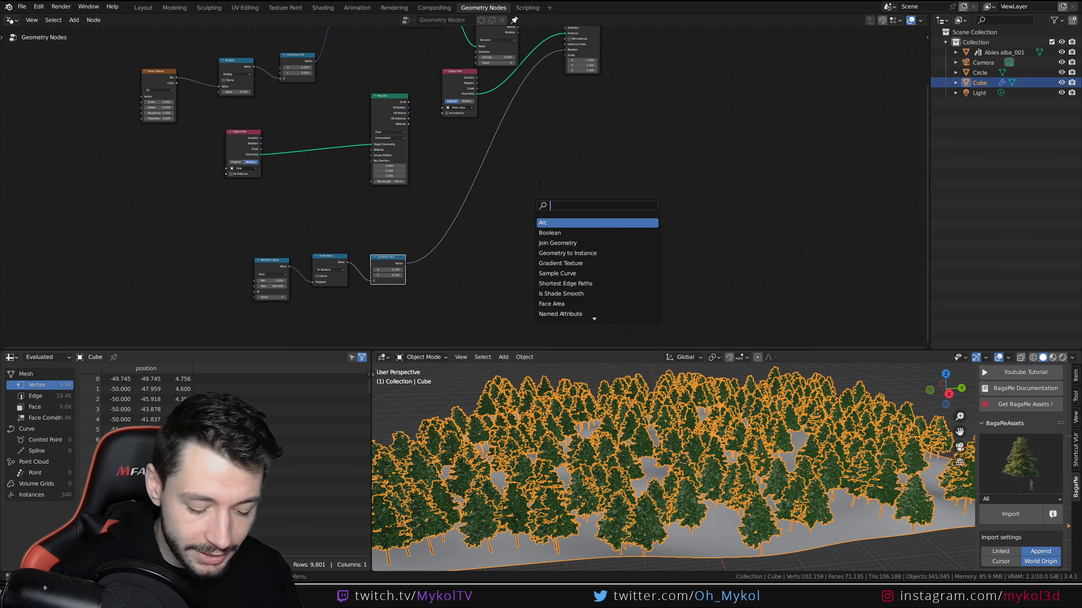
{"action": "key", "text": "Return"}
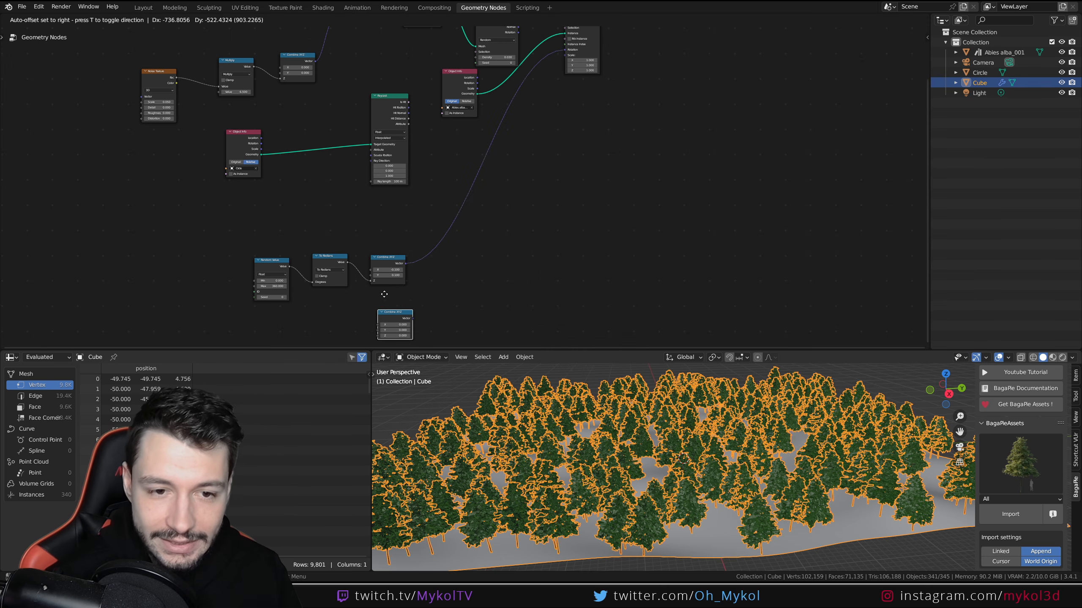
{"action": "left_click", "coordinate": [394, 317]}
- Link the new Combine XYZ's Vector output to the Scale input of Instance on Points
{"action": "scroll", "coordinate": [426, 256], "scroll_direction": "up", "scroll_amount": 1}
{"action": "middle_click_drag", "start_coordinate": [492, 296], "coordinate": [492, 259]}
{"action": "scroll", "coordinate": [493, 259], "scroll_direction": "down", "scroll_amount": 2}
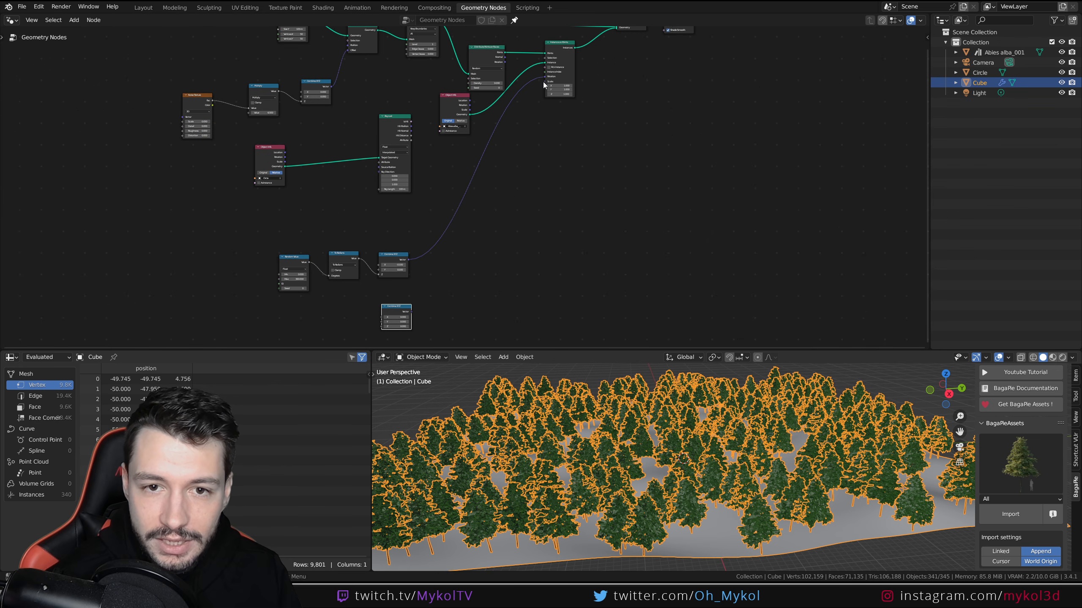
{"action": "left_click_drag", "start_coordinate": [545, 82], "coordinate": [408, 311]}
{"action": "scroll", "coordinate": [520, 257], "scroll_direction": "up", "scroll_amount": 4}
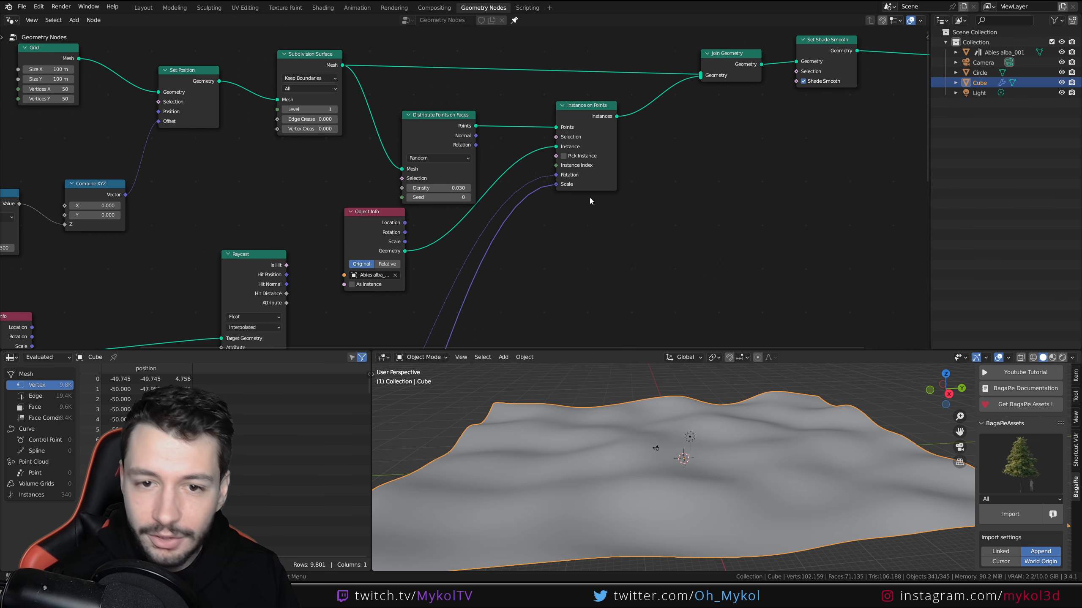
{"action": "middle_click_drag", "start_coordinate": [547, 225], "coordinate": [634, 79]}
{"action": "middle_click_drag", "start_coordinate": [531, 241], "coordinate": [637, 49]}
{"action": "middle_click_drag", "start_coordinate": [512, 210], "coordinate": [552, 140]}
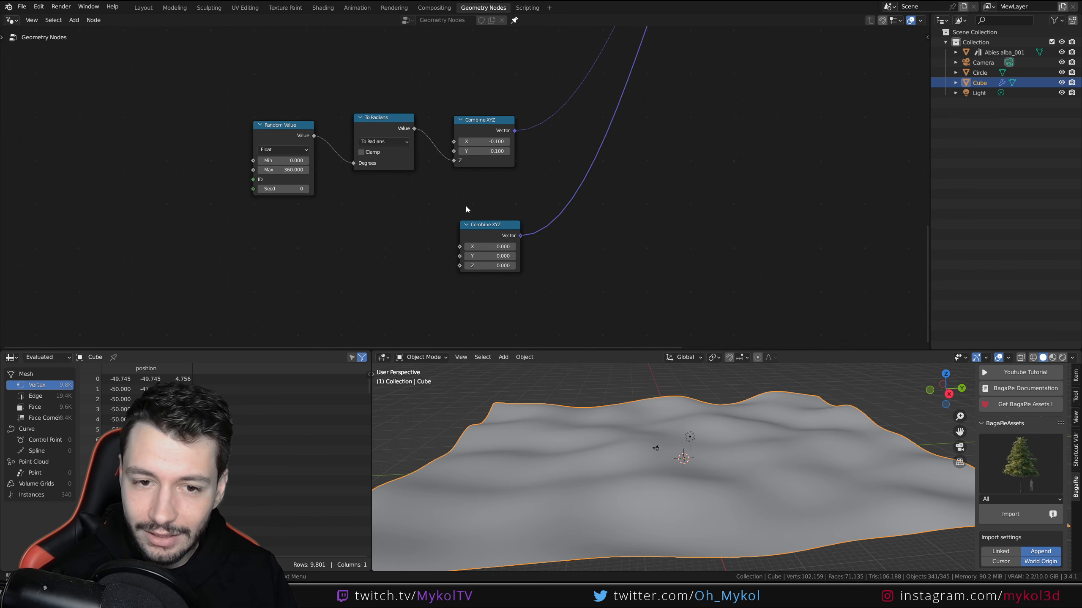
- Insert a Random Value node into the Scale link and disconnect the lower Combine XYZ from its Min input
{"action": "middle_click_drag", "start_coordinate": [468, 209], "coordinate": [527, 222]}
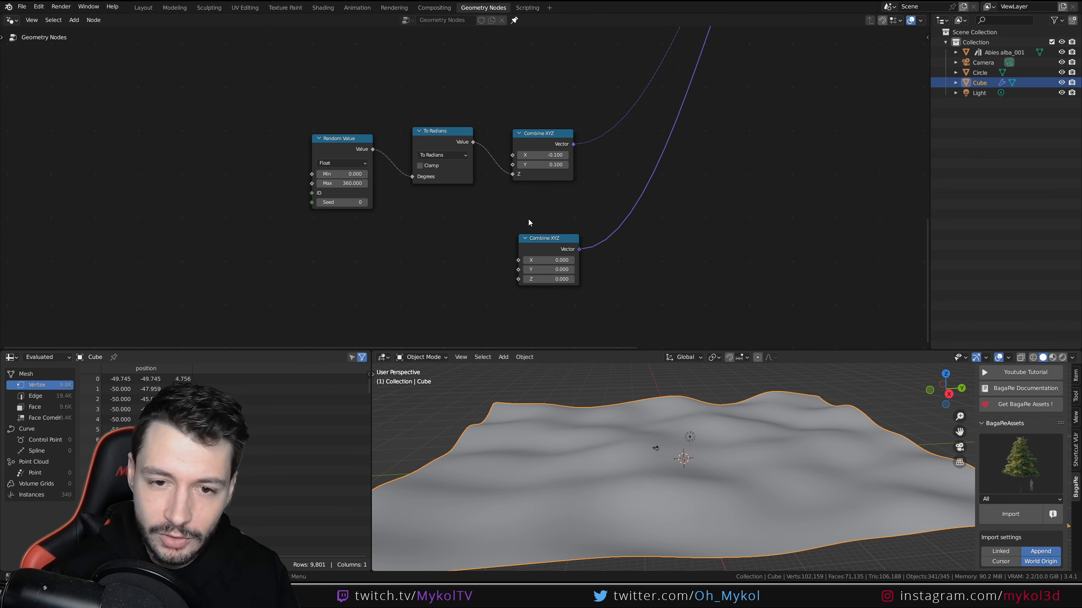
{"action": "key", "text": "shift+a"}
{"action": "type", "text": "rando"}
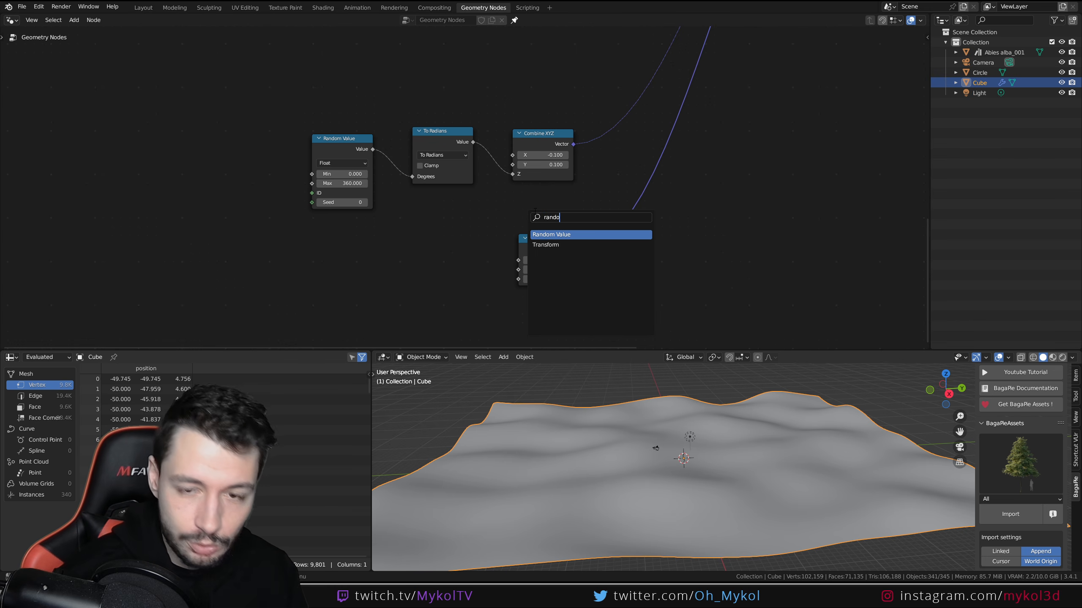
{"action": "type", "text": "m"}
{"action": "key", "text": "Return"}
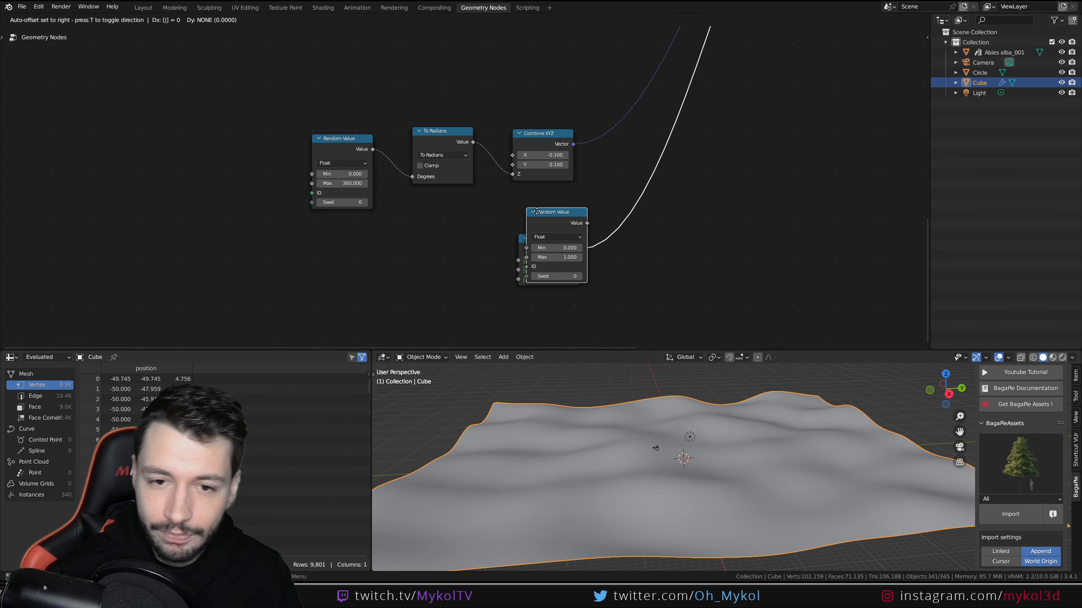
{"action": "left_click", "coordinate": [723, 159]}
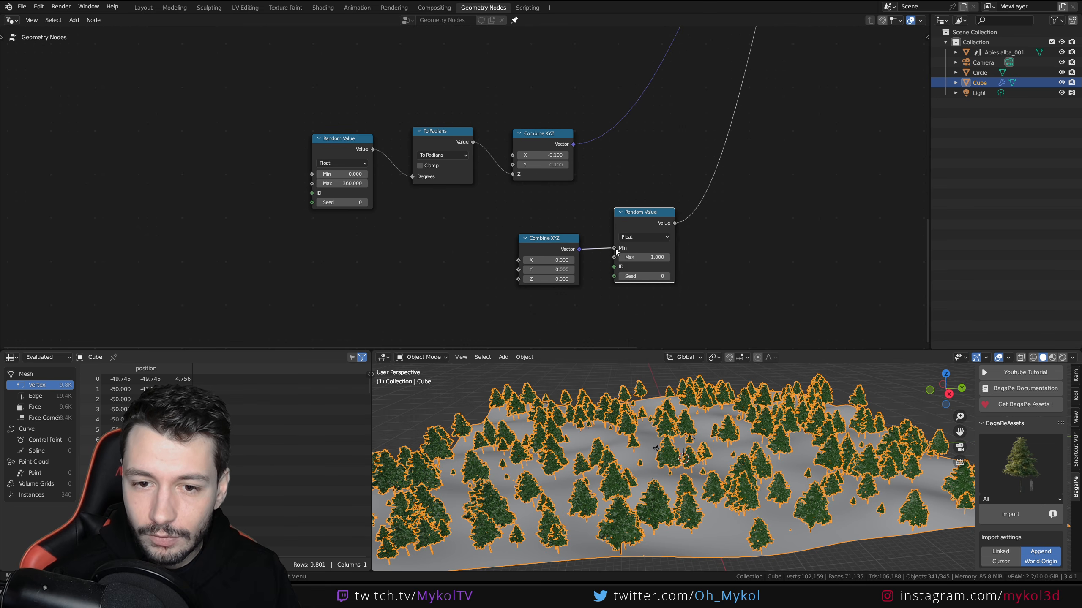
{"action": "left_click_drag", "start_coordinate": [614, 248], "coordinate": [651, 178]}
- Switch the new Random Value node to the Vector data type and move it below Instance on Points
{"action": "middle_click_drag", "start_coordinate": [652, 178], "coordinate": [597, 202]}
{"action": "left_click", "coordinate": [594, 261]}
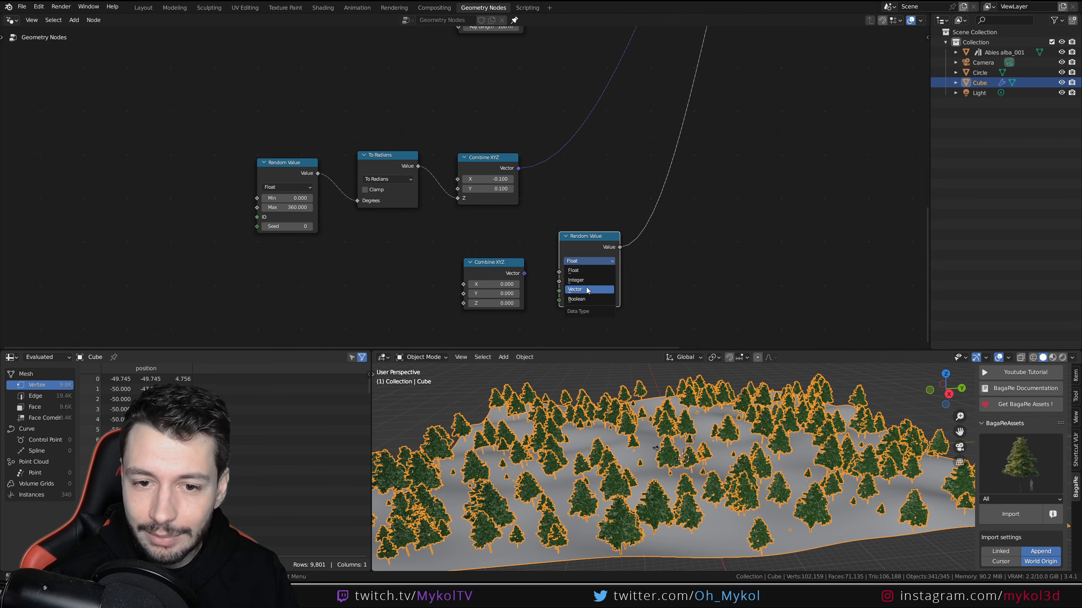
{"action": "left_click", "coordinate": [588, 290]}
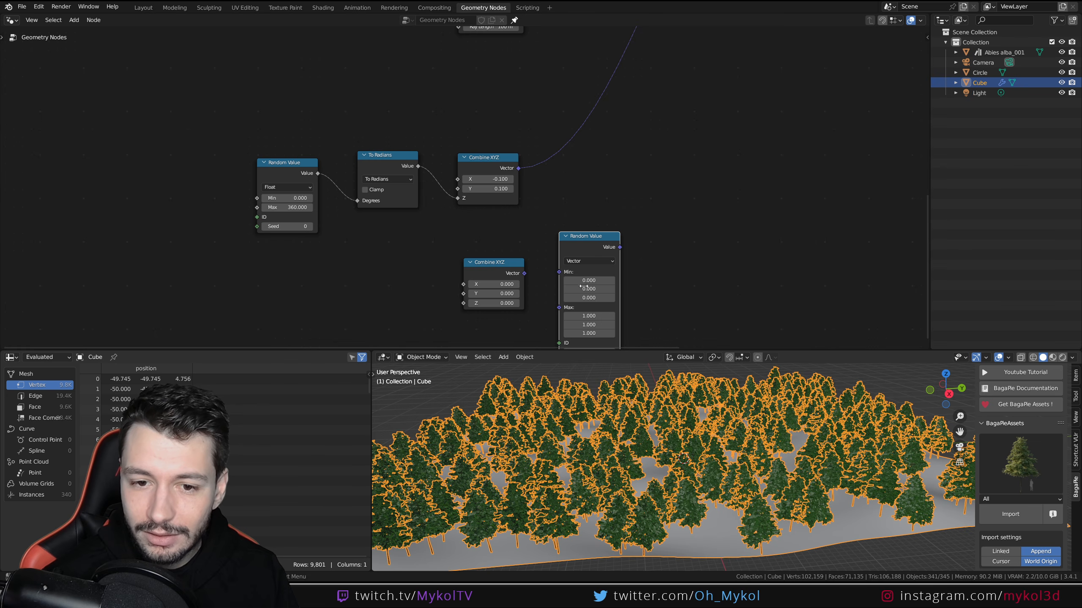
{"action": "scroll", "coordinate": [628, 254], "scroll_direction": "down", "scroll_amount": 7}
{"action": "middle_click_drag", "start_coordinate": [630, 156], "coordinate": [562, 256]}
{"action": "key", "text": "g"}
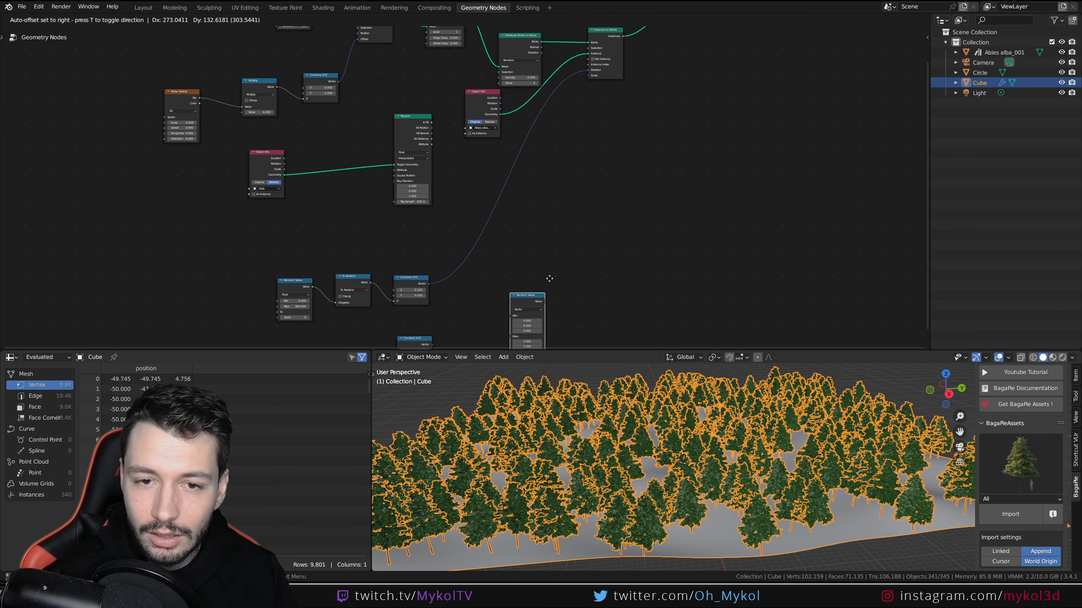
{"action": "left_click", "coordinate": [602, 114]}
- Try driving Instance on Points' Scale with the vector Random Value, inspect the trees, and delete the node
{"action": "scroll", "coordinate": [520, 207], "scroll_direction": "up", "scroll_amount": 5}
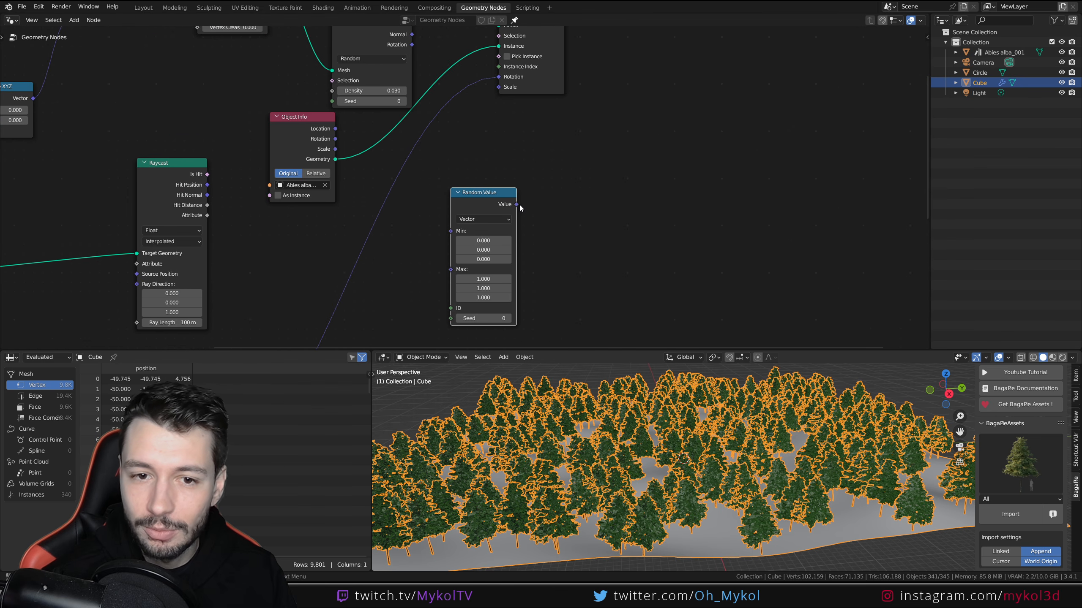
{"action": "left_click_drag", "start_coordinate": [518, 205], "coordinate": [517, 124]}
{"action": "left_click_drag", "start_coordinate": [501, 89], "coordinate": [499, 87]}
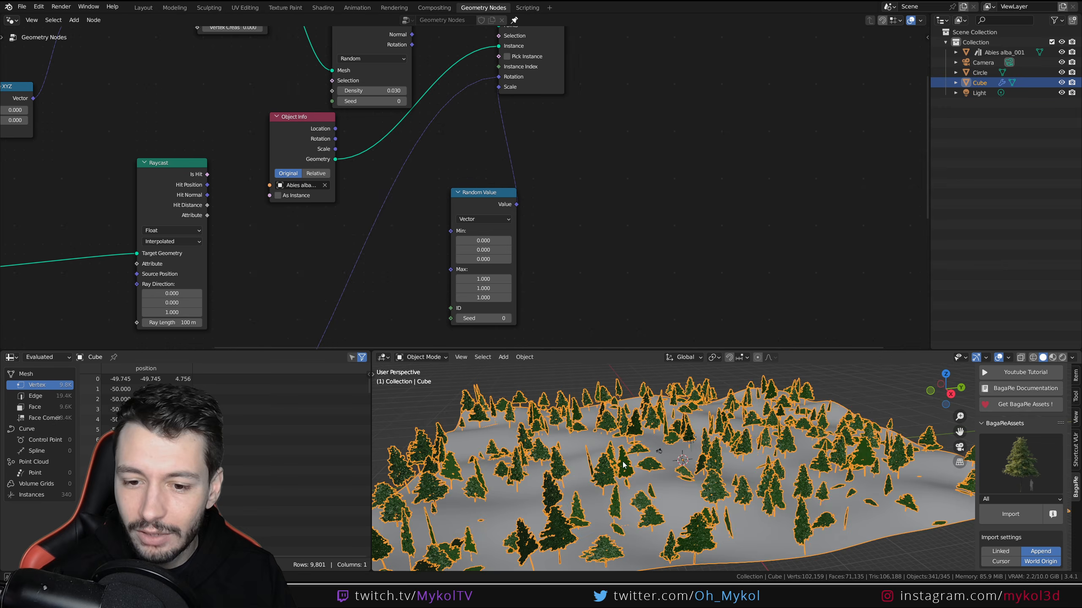
{"action": "middle_click_drag", "start_coordinate": [642, 487], "coordinate": [697, 477]}
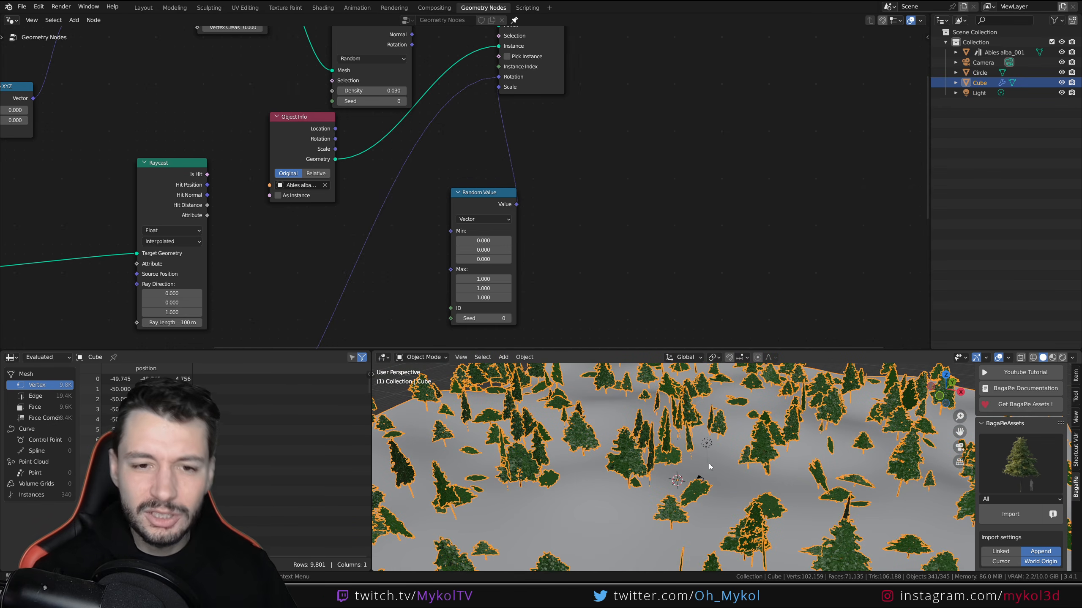
{"action": "key", "text": "x"}
- Connect the lower Combine XYZ's Vector output to Instance on Points' Scale input
{"action": "scroll", "coordinate": [502, 268], "scroll_direction": "down", "scroll_amount": 2}
{"action": "scroll", "coordinate": [426, 232], "scroll_direction": "down", "scroll_amount": 3}
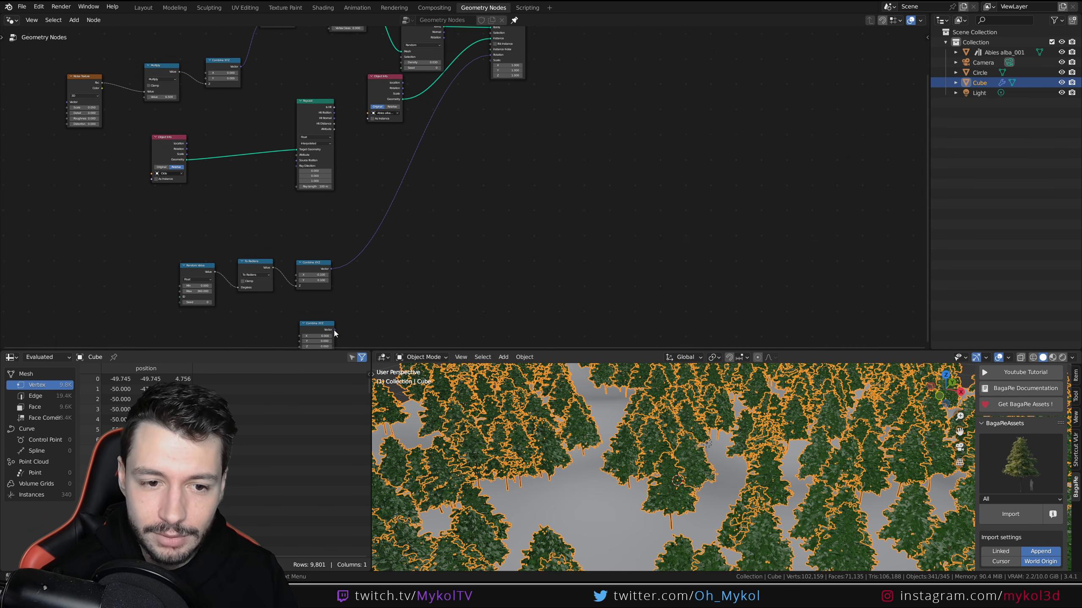
{"action": "left_click_drag", "start_coordinate": [333, 330], "coordinate": [490, 60]}
{"action": "scroll", "coordinate": [412, 223], "scroll_direction": "up", "scroll_amount": 2}
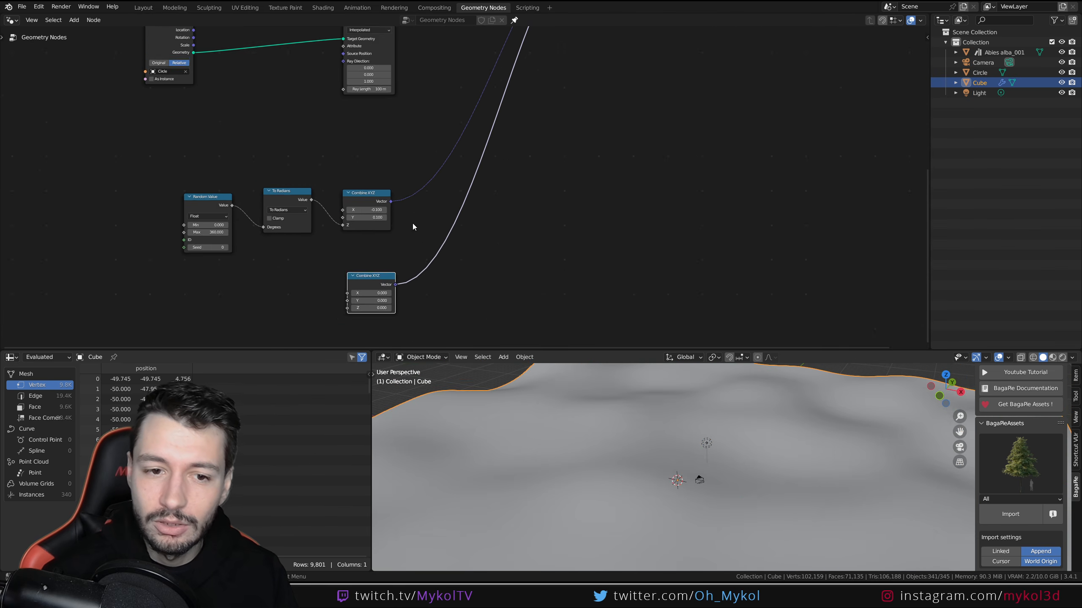
{"action": "scroll", "coordinate": [413, 224], "scroll_direction": "up", "scroll_amount": 2}
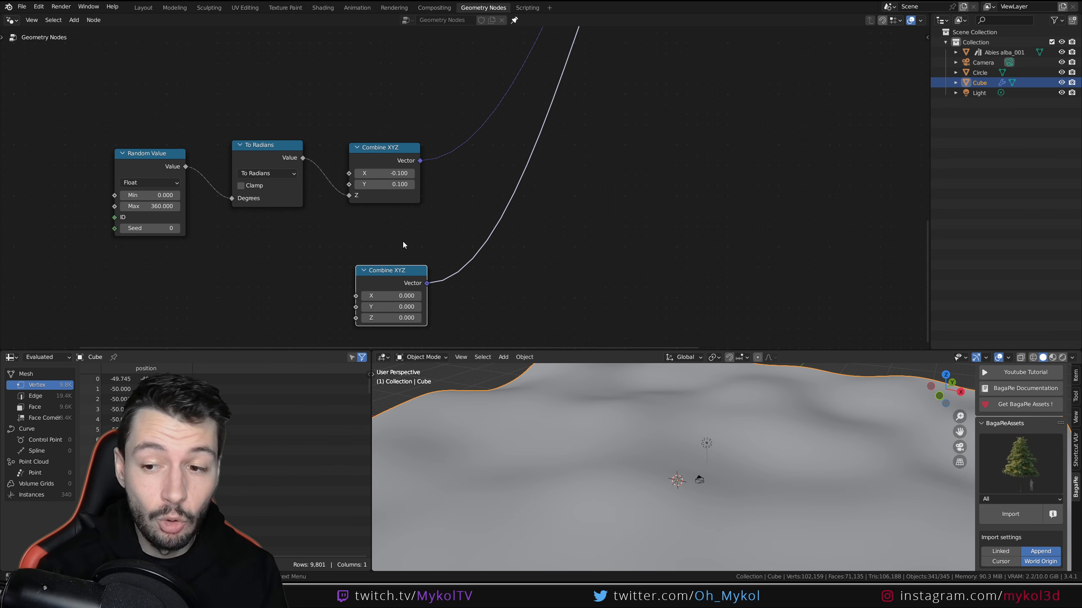
- Add a float Random Value node beside the lower Combine XYZ, on its input side
{"action": "middle_click_drag", "start_coordinate": [300, 245], "coordinate": [403, 197]}
{"action": "key", "text": "shift+a"}
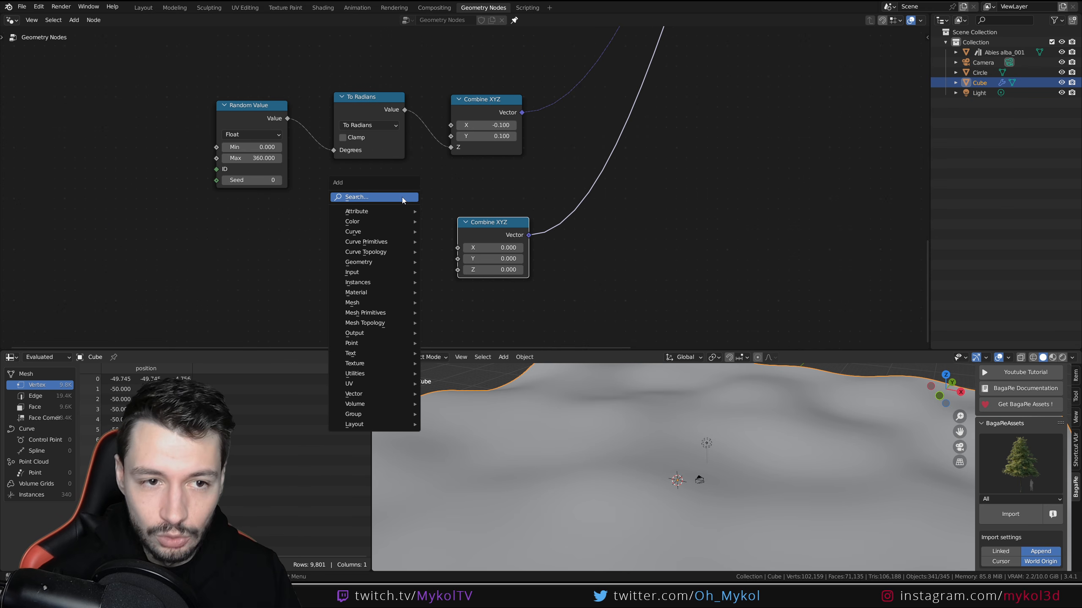
{"action": "left_click", "coordinate": [403, 197]}
{"action": "type", "text": "rando"}
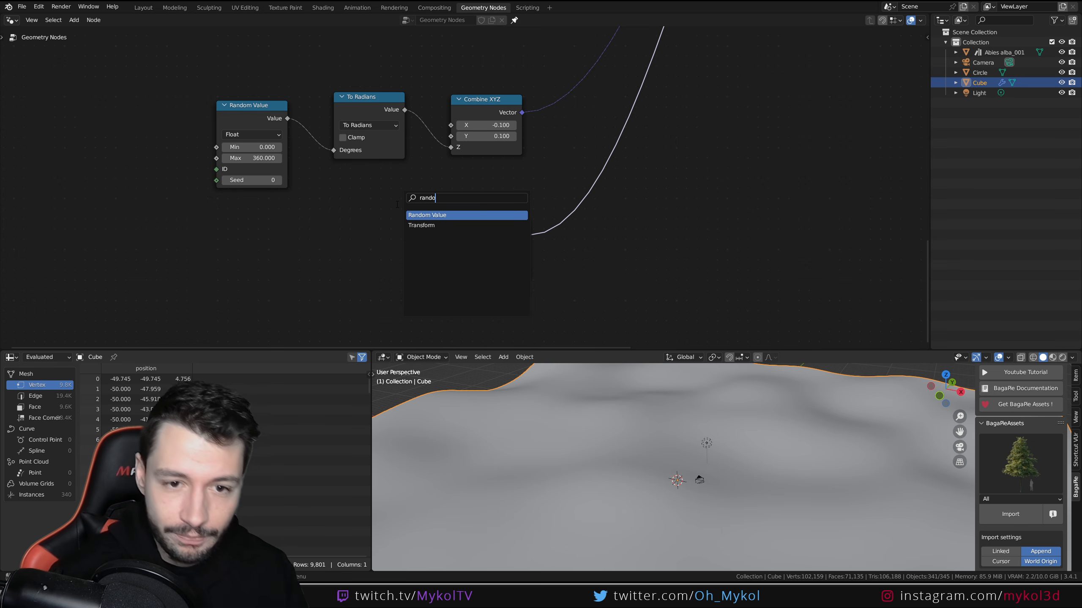
{"action": "key", "text": "Return"}
{"action": "left_click", "coordinate": [305, 223]}
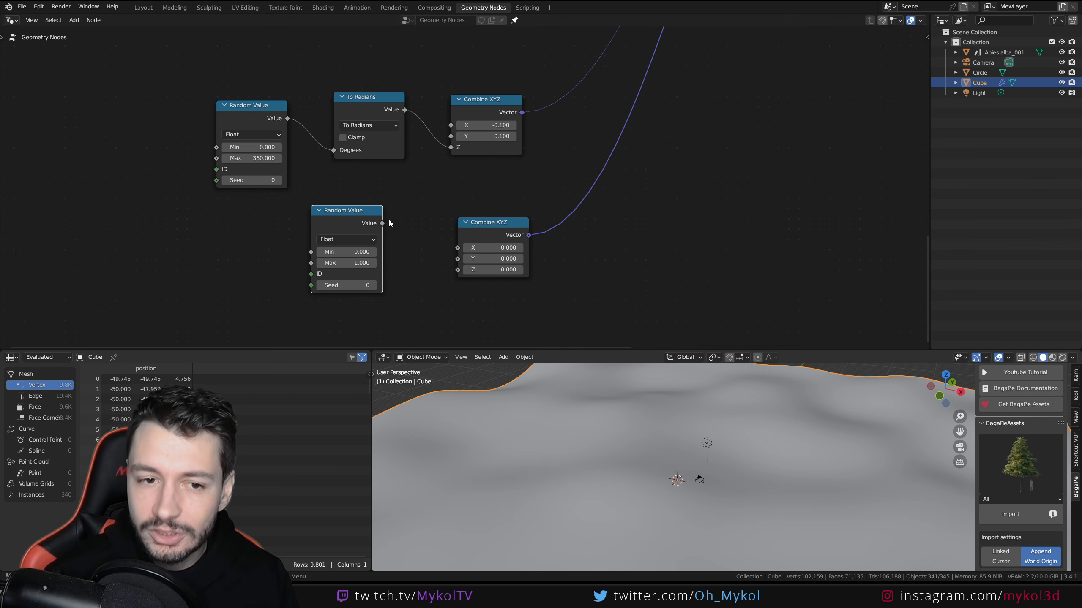
- Feed the new Random Value into X, Y and Z of the lower Combine XYZ and move it closer
{"action": "left_click_drag", "start_coordinate": [388, 222], "coordinate": [398, 221]}
{"action": "left_click_drag", "start_coordinate": [464, 247], "coordinate": [457, 248]}
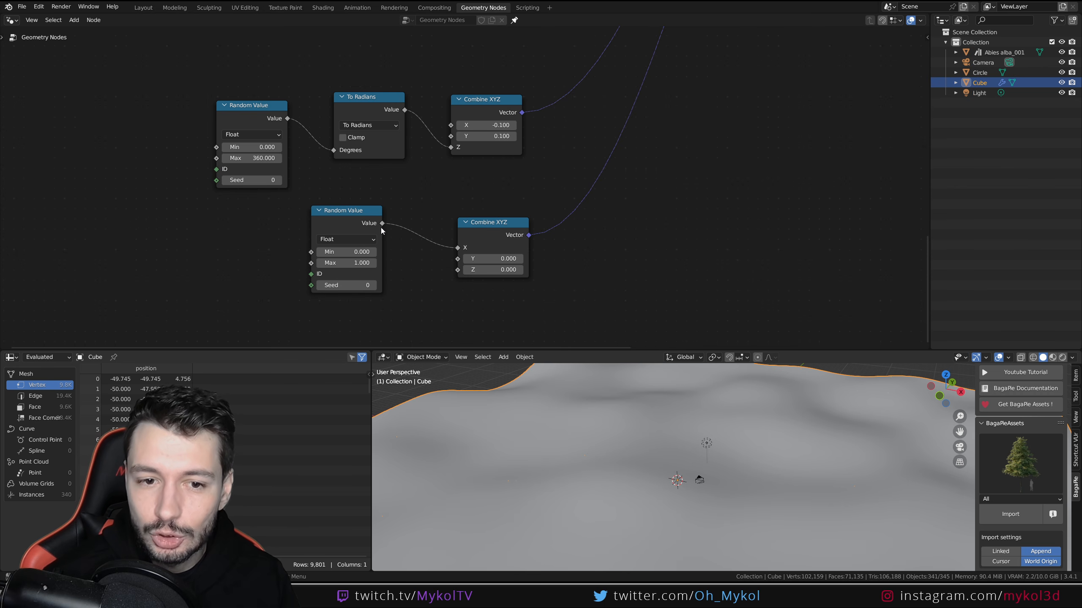
{"action": "left_click_drag", "start_coordinate": [381, 223], "coordinate": [457, 258]}
{"action": "left_click_drag", "start_coordinate": [382, 223], "coordinate": [459, 270]}
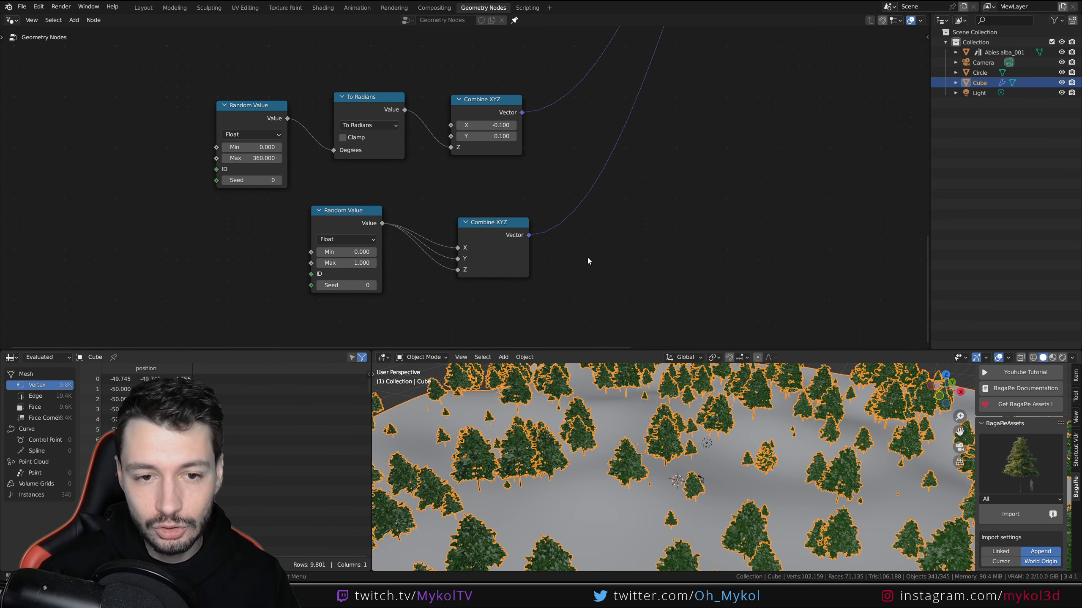
{"action": "left_click_drag", "start_coordinate": [346, 216], "coordinate": [378, 236]}
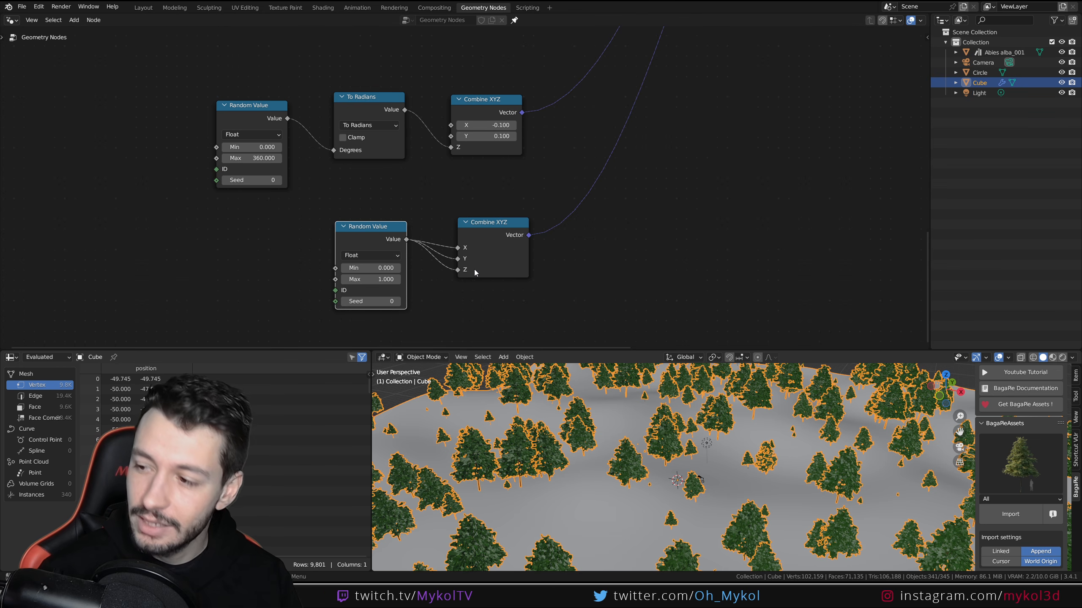
- Limit the random tree scale by setting the lower Random Value's Min to 0.6 and Max to 0.8
{"action": "scroll", "coordinate": [664, 425], "scroll_direction": "down", "scroll_amount": 6}
{"action": "scroll", "coordinate": [690, 435], "scroll_direction": "up", "scroll_amount": 6}
{"action": "middle_click_drag", "start_coordinate": [698, 435], "coordinate": [713, 480]}
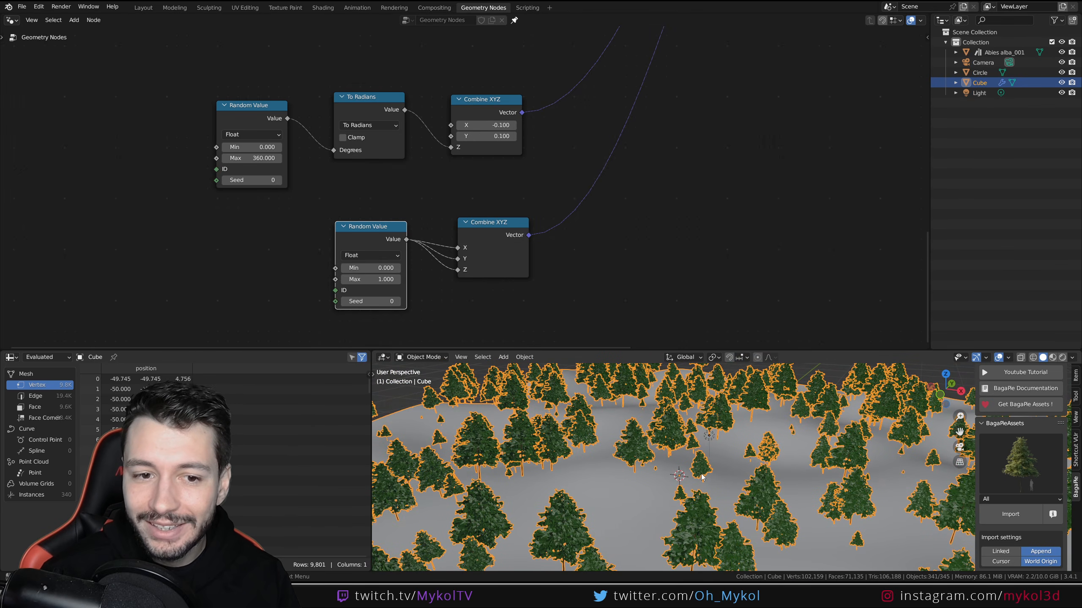
{"action": "type", "text": "0.6"}
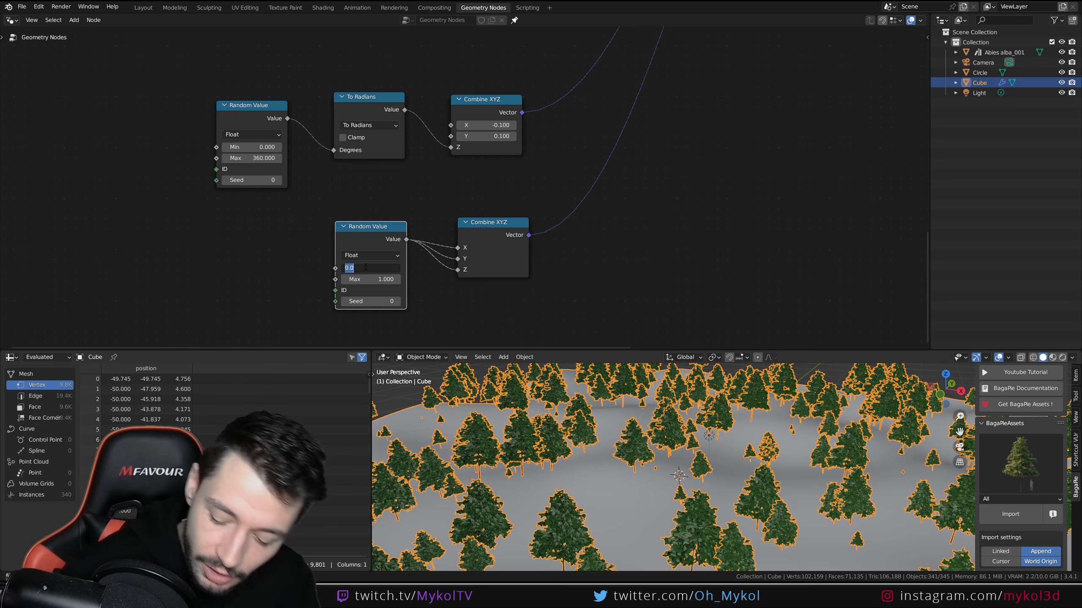
{"action": "key", "text": "Tab"}
{"action": "type", "text": "0.8"}
{"action": "key", "text": "Return"}
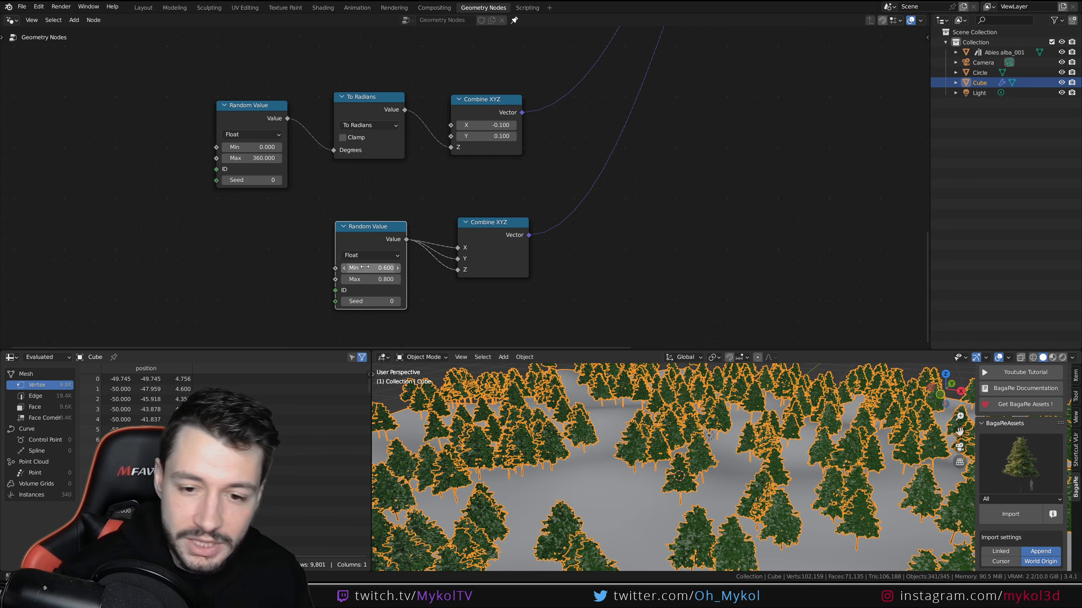
- Move the tree's Object Info node down and the Raycast node up toward Distribute Points on Faces
{"action": "middle_click_drag", "start_coordinate": [698, 447], "coordinate": [716, 468]}
{"action": "scroll", "coordinate": [659, 211], "scroll_direction": "down", "scroll_amount": 4}
{"action": "middle_click_drag", "start_coordinate": [659, 212], "coordinate": [608, 123]}
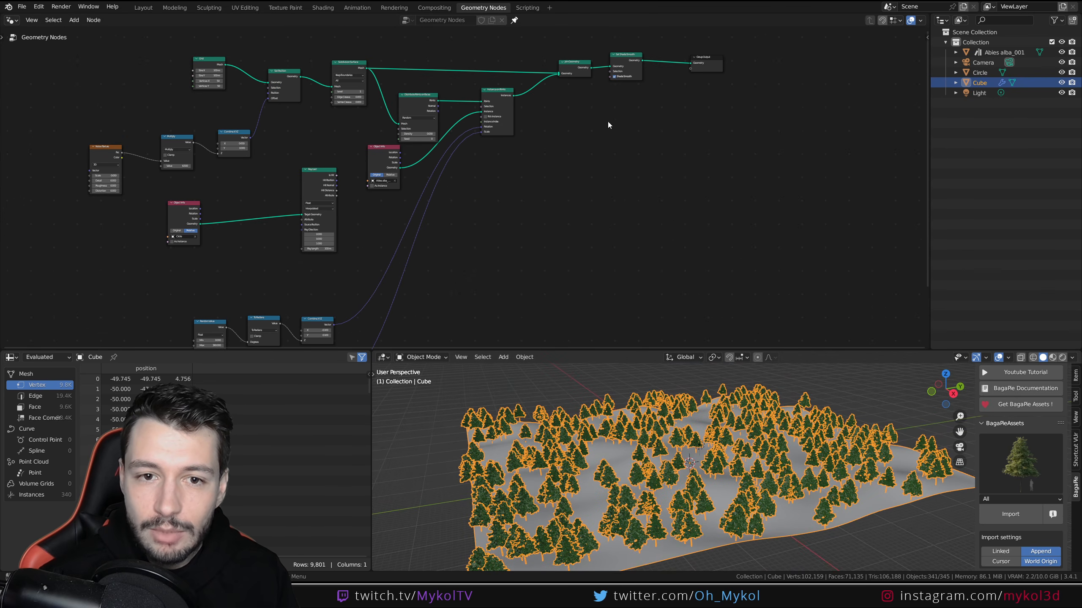
{"action": "scroll", "coordinate": [563, 203], "scroll_direction": "up", "scroll_amount": 5}
{"action": "left_click_drag", "start_coordinate": [492, 189], "coordinate": [495, 231]}
{"action": "middle_click_drag", "start_coordinate": [438, 186], "coordinate": [481, 171]}
{"action": "left_click_drag", "start_coordinate": [428, 215], "coordinate": [415, 191]}
- Connect Raycast's Is Hit output to the Selection input of Distribute Points on Faces
{"action": "scroll", "coordinate": [698, 393], "scroll_direction": "down", "scroll_amount": 2}
{"action": "scroll", "coordinate": [701, 402], "scroll_direction": "up", "scroll_amount": 1}
{"action": "middle_click_drag", "start_coordinate": [438, 200], "coordinate": [429, 212]}
{"action": "left_click_drag", "start_coordinate": [497, 187], "coordinate": [548, 157]}
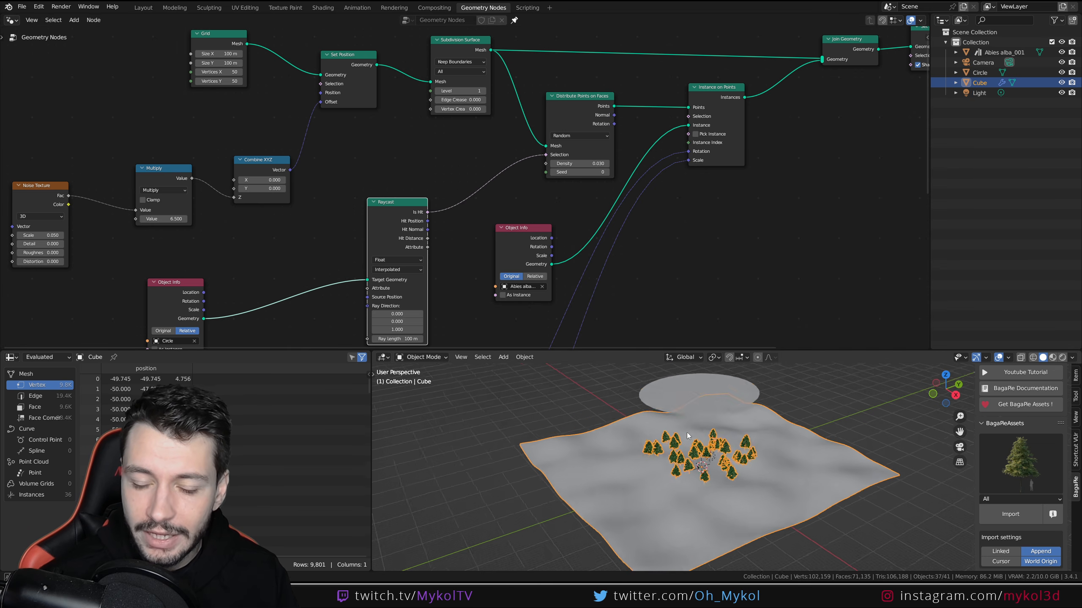
- Scale the circle down and back to nearly its original size to test the tree area beneath it
{"action": "middle_click_drag", "start_coordinate": [687, 433], "coordinate": [728, 401]}
{"action": "left_click", "coordinate": [729, 401]}
{"action": "key", "text": "s"}
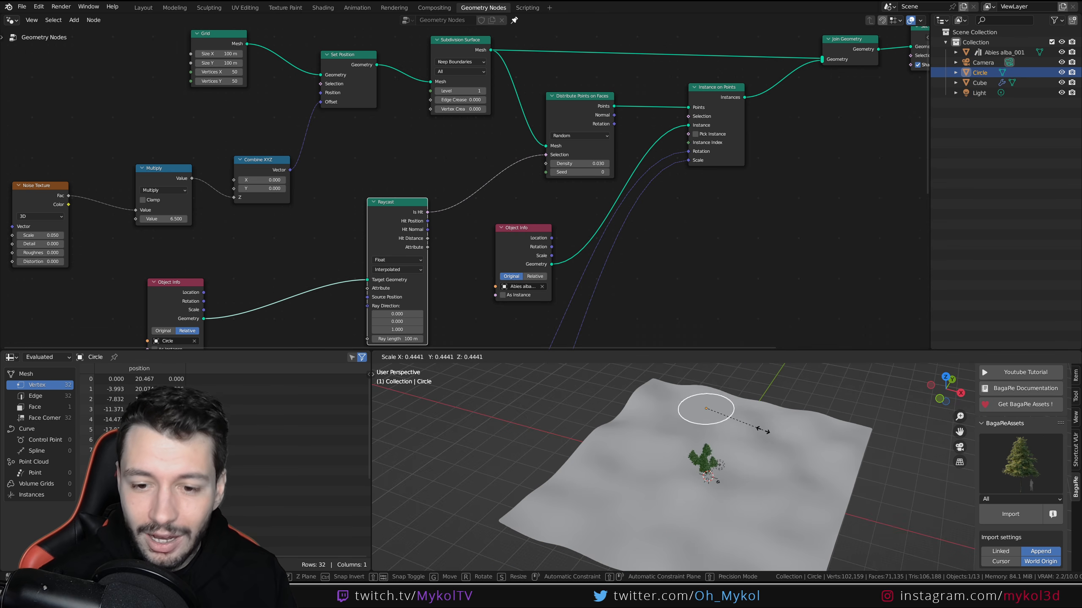
{"action": "left_click", "coordinate": [822, 438]}
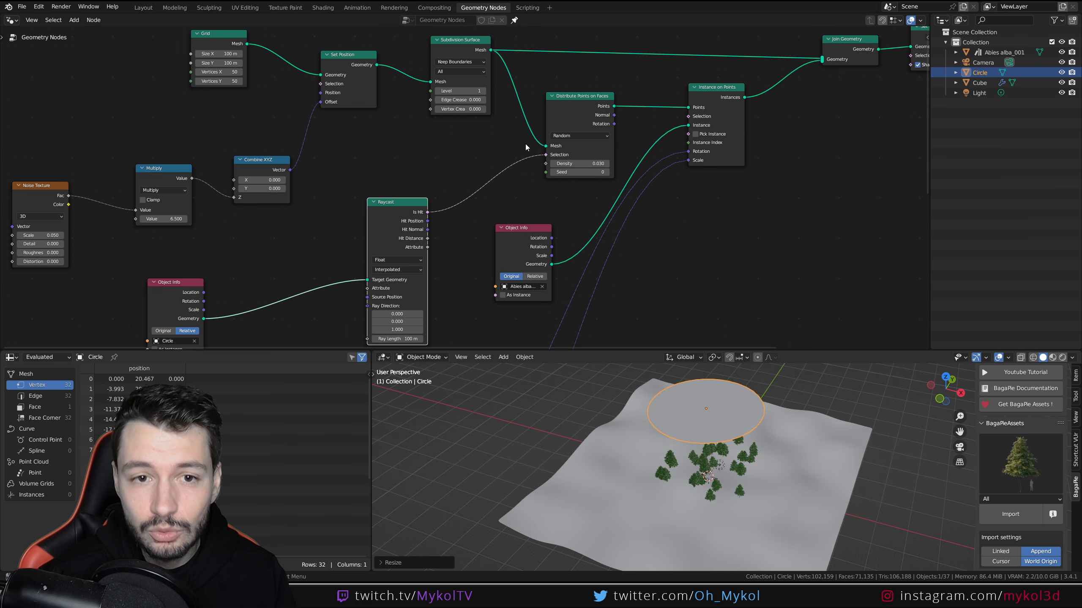
- Try a density of 0.130 on Distribute Points on Faces, and undo it
{"action": "left_click", "coordinate": [607, 164]}
{"action": "key", "text": "ctrl+z"}
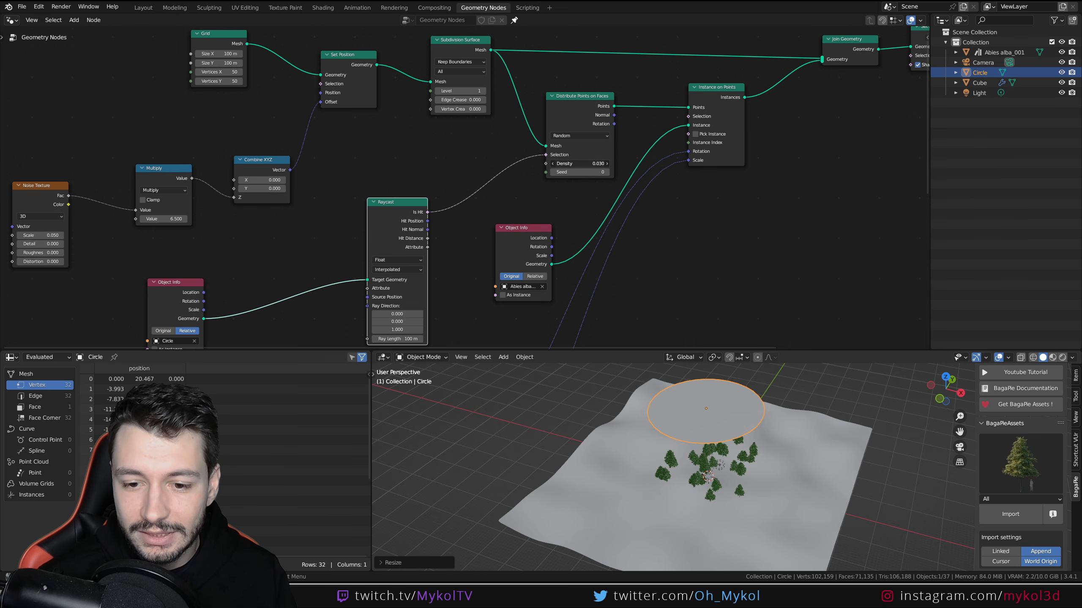
{"action": "key", "text": "ctrl+shift+z"}
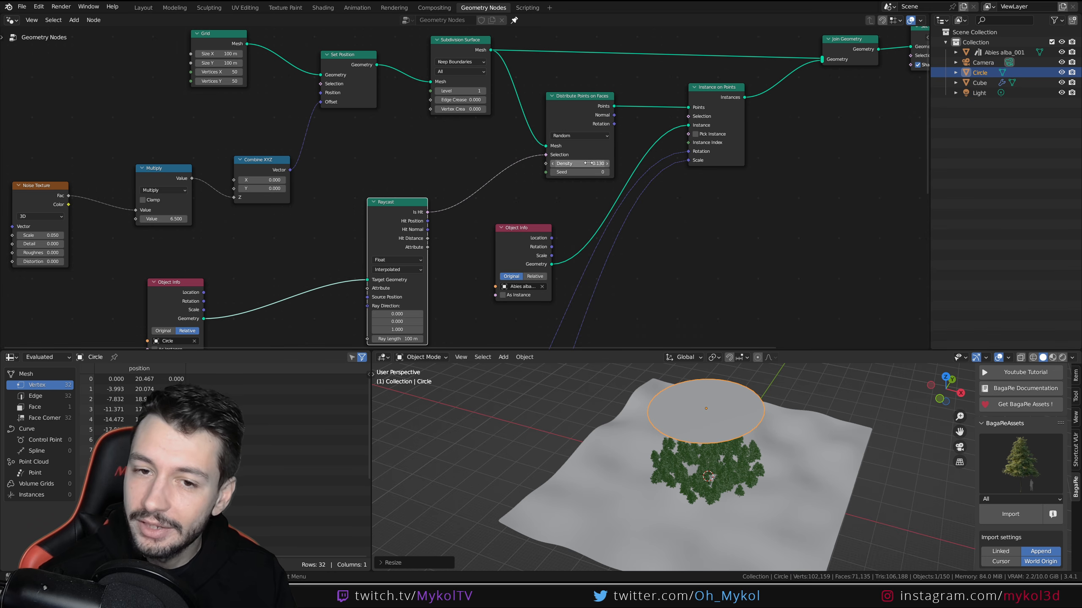
{"action": "key", "text": "ctrl+z"}
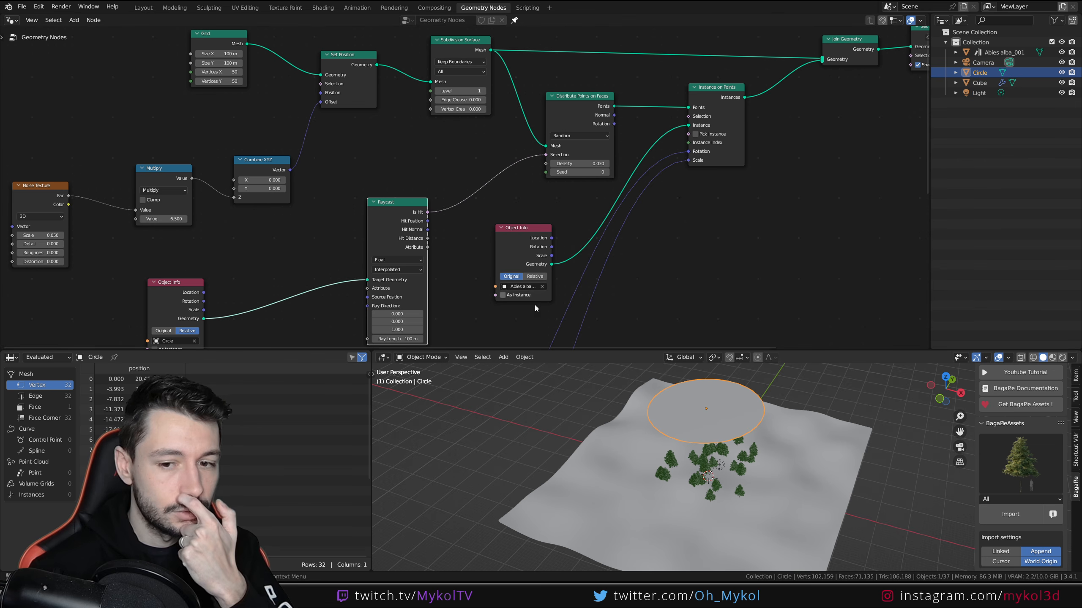
- Move the Raycast node aside and insert a Boolean Math node between its Is Hit output and the Distribute Points on Faces Selection input
{"action": "middle_click_drag", "start_coordinate": [330, 230], "coordinate": [342, 198]}
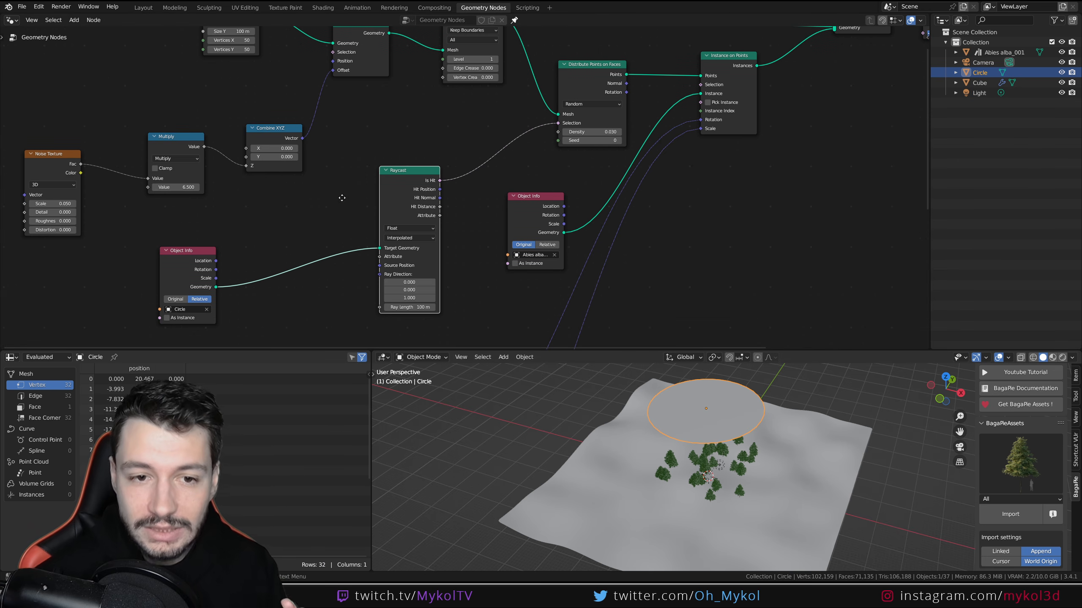
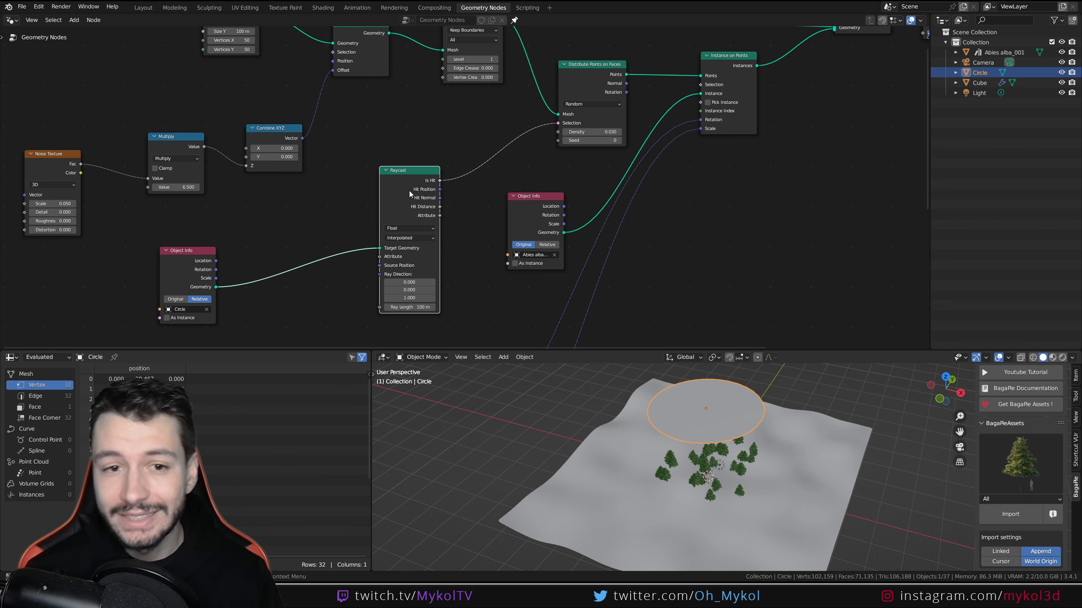
{"action": "left_click_drag", "start_coordinate": [409, 191], "coordinate": [317, 222]}
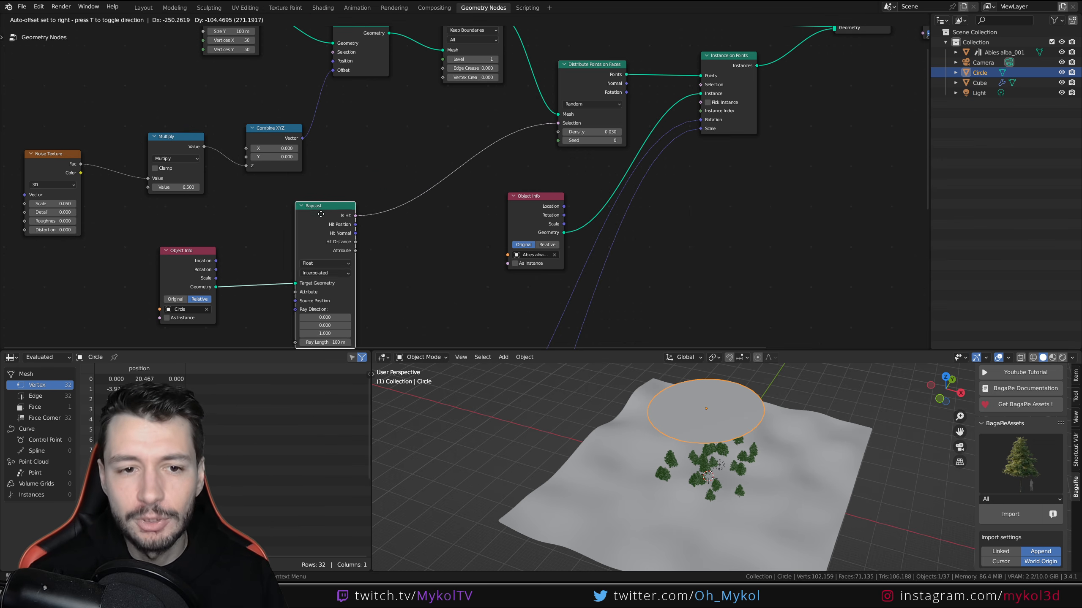
{"action": "key", "text": "shift+a"}
{"action": "left_click", "coordinate": [422, 149]}
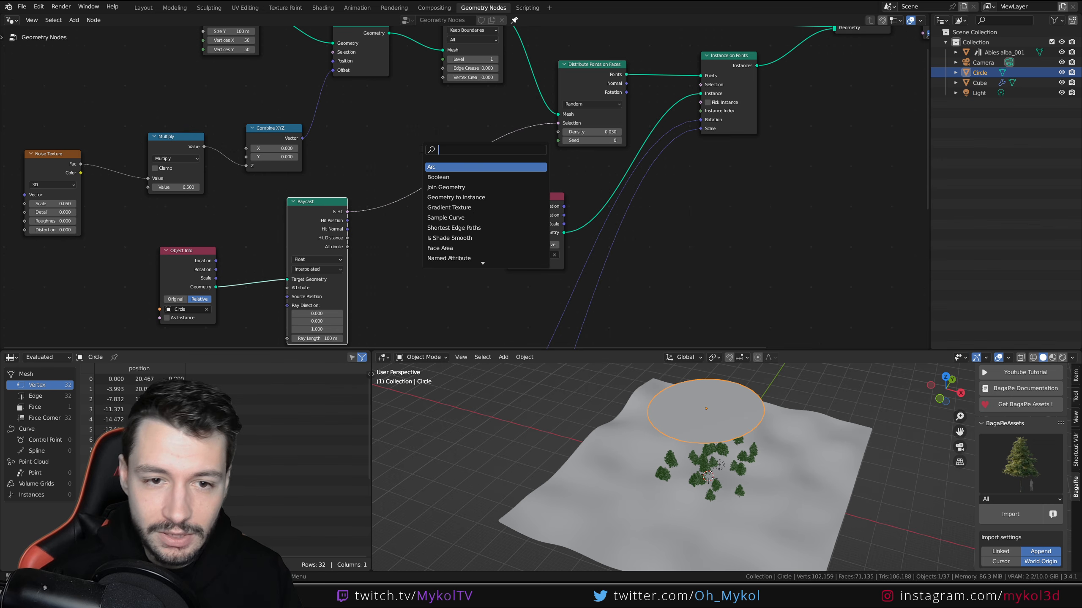
{"action": "type", "text": "bool"}
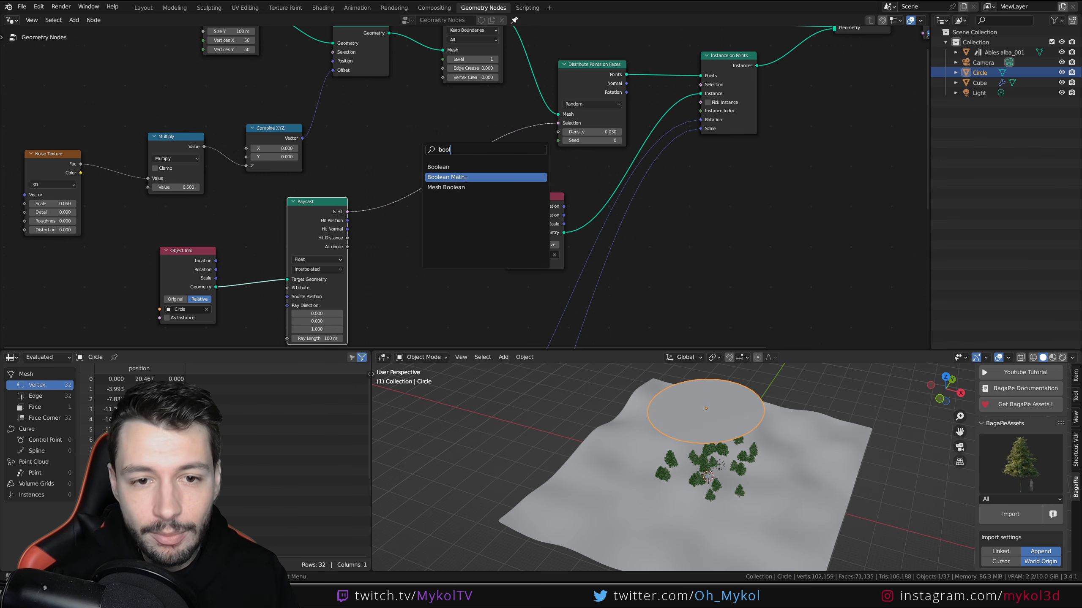
{"action": "left_click", "coordinate": [445, 177]}
{"action": "left_click", "coordinate": [463, 189]}
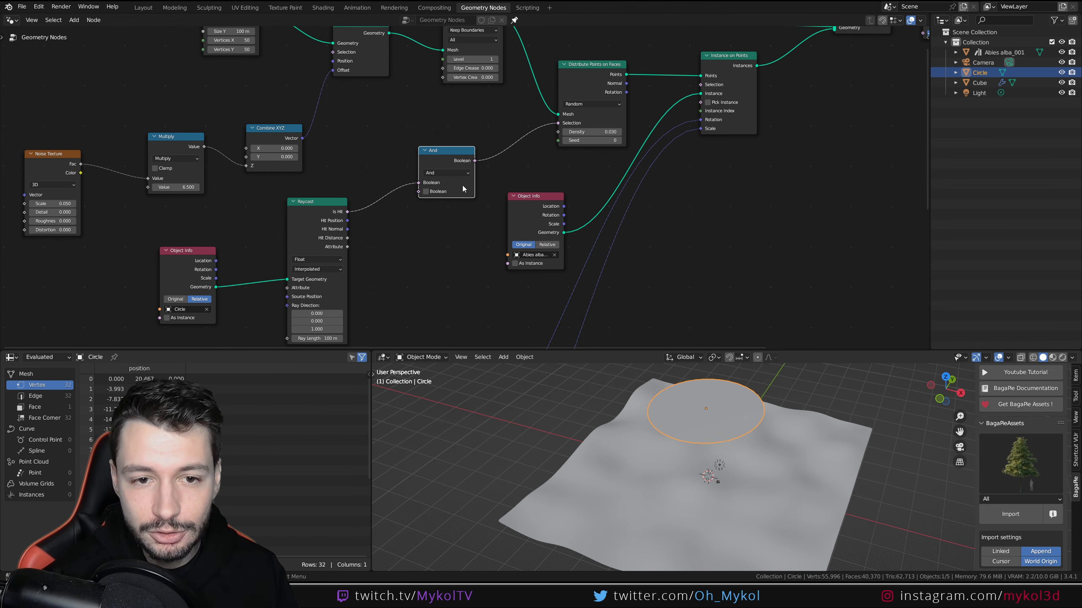
- Set the Boolean Math node's operation to Not to invert the raycast selection
{"action": "left_click", "coordinate": [428, 192]}
{"action": "left_click", "coordinate": [428, 192]}
{"action": "left_click", "coordinate": [443, 172]}
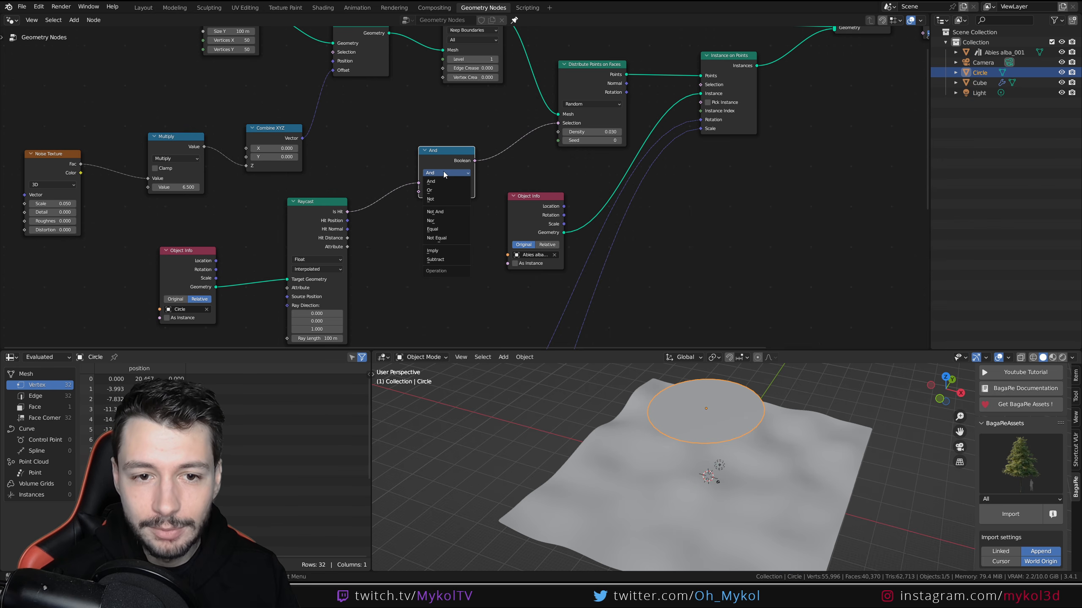
{"action": "left_click", "coordinate": [437, 199]}
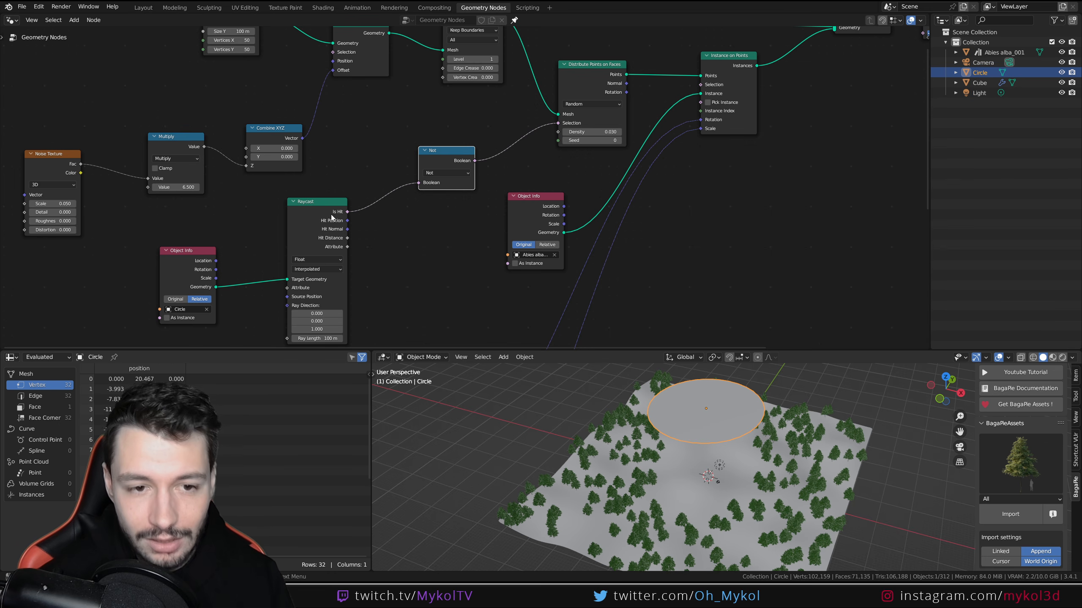
- Scale the circle down and back up to test the tree-free clearing beneath it
{"action": "middle_click_drag", "start_coordinate": [661, 466], "coordinate": [705, 464]}
{"action": "key", "text": "s"}
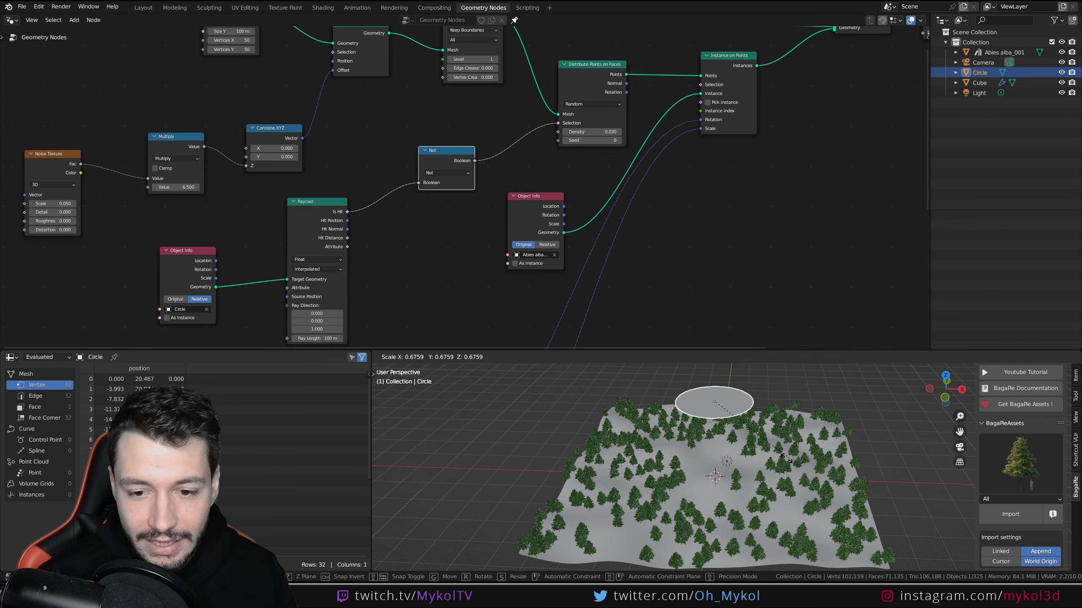
{"action": "left_click", "coordinate": [847, 481]}
{"action": "mouse_move", "coordinate": [800, 445]}
{"action": "middle_mouse_down"}
{"action": "mouse_move", "coordinate": [809, 475]}
{"action": "mouse_move", "coordinate": [809, 457]}
{"action": "middle_mouse_up"}
- Try tilting the circle about the X axis and check the clearing from the top view
{"action": "key", "text": "s"}
{"action": "key", "text": "x"}
{"action": "key", "text": "Escape"}
{"action": "key", "text": "r"}
{"action": "key", "text": "x"}
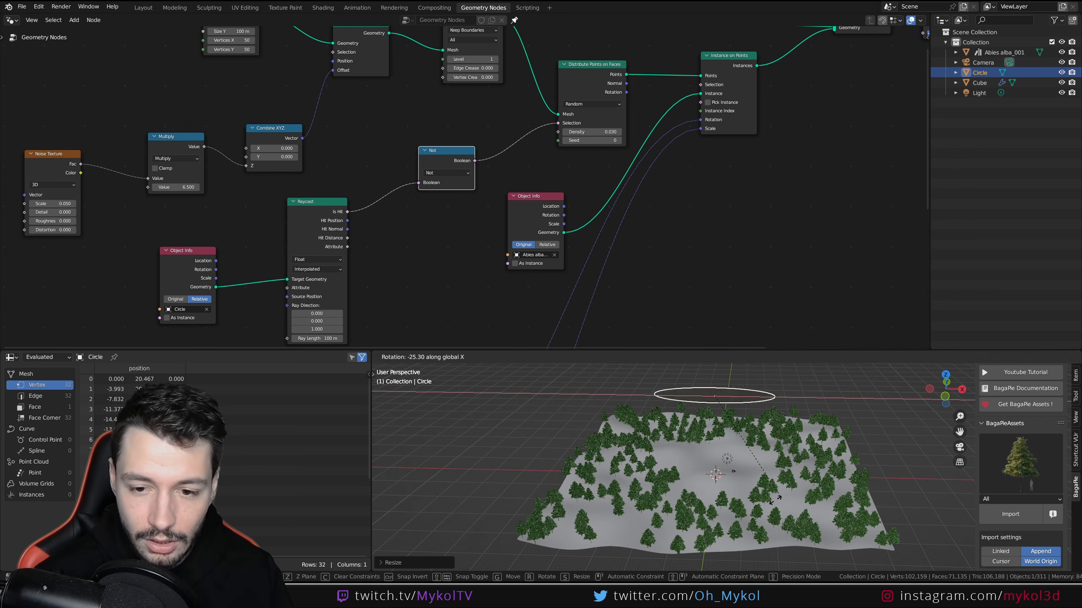
{"action": "left_click", "coordinate": [702, 511]}
{"action": "middle_click_drag", "start_coordinate": [703, 511], "coordinate": [692, 403]}
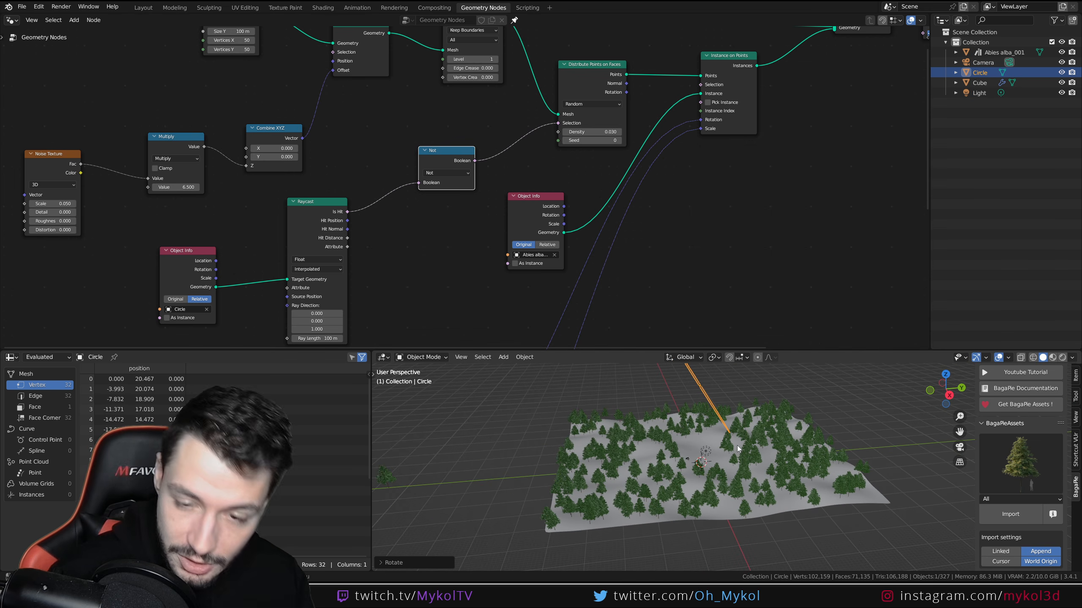
{"action": "key", "text": "KP_7"}
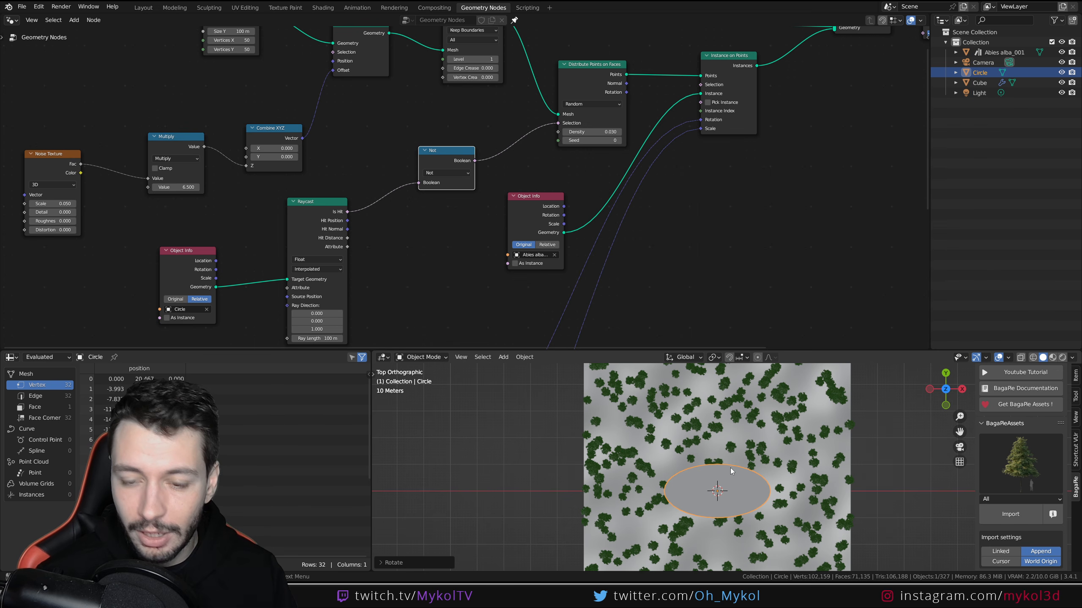
- Scale the circle down slightly to shrink the tree-free clearing
{"action": "middle_click_drag", "start_coordinate": [720, 468], "coordinate": [779, 452]}
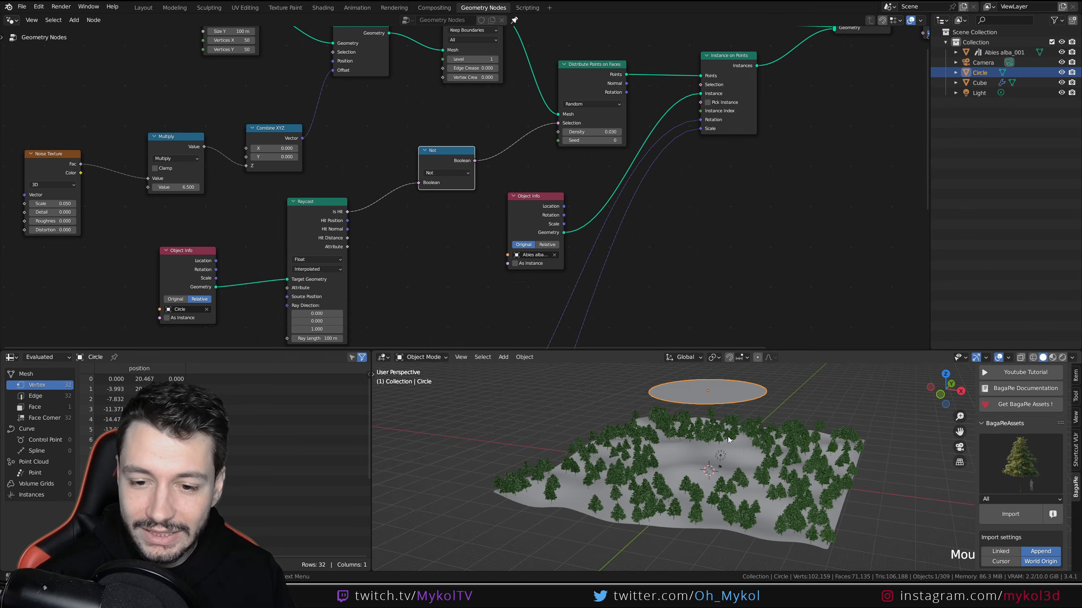
{"action": "key", "text": "s"}
{"action": "left_click", "coordinate": [765, 439]}
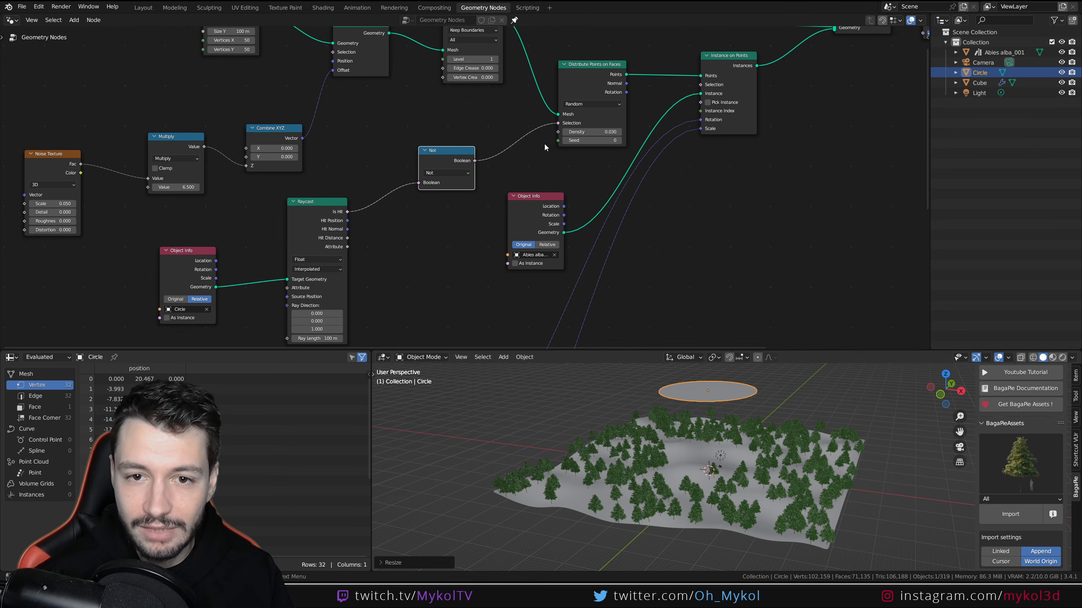
- Move the Grid node farther left, away from the Set Position node
{"action": "middle_click_drag", "start_coordinate": [593, 131], "coordinate": [579, 155]}
{"action": "scroll", "coordinate": [575, 159], "scroll_direction": "down", "scroll_amount": 3}
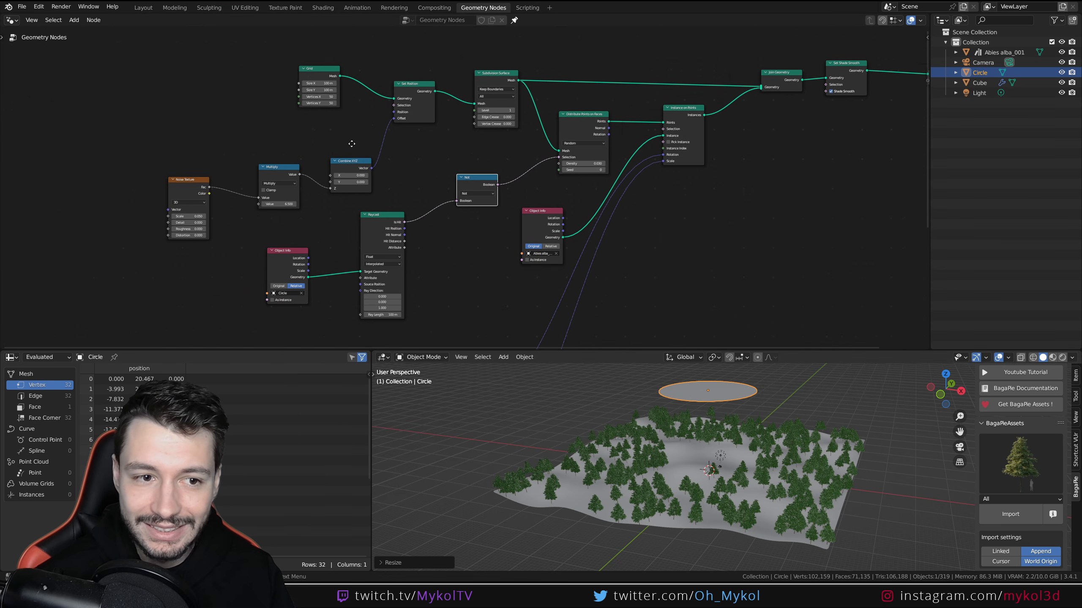
{"action": "middle_click_drag", "start_coordinate": [328, 75], "coordinate": [504, 81]}
{"action": "left_click_drag", "start_coordinate": [500, 80], "coordinate": [378, 76]}
{"action": "scroll", "coordinate": [538, 196], "scroll_direction": "down", "scroll_amount": 1}
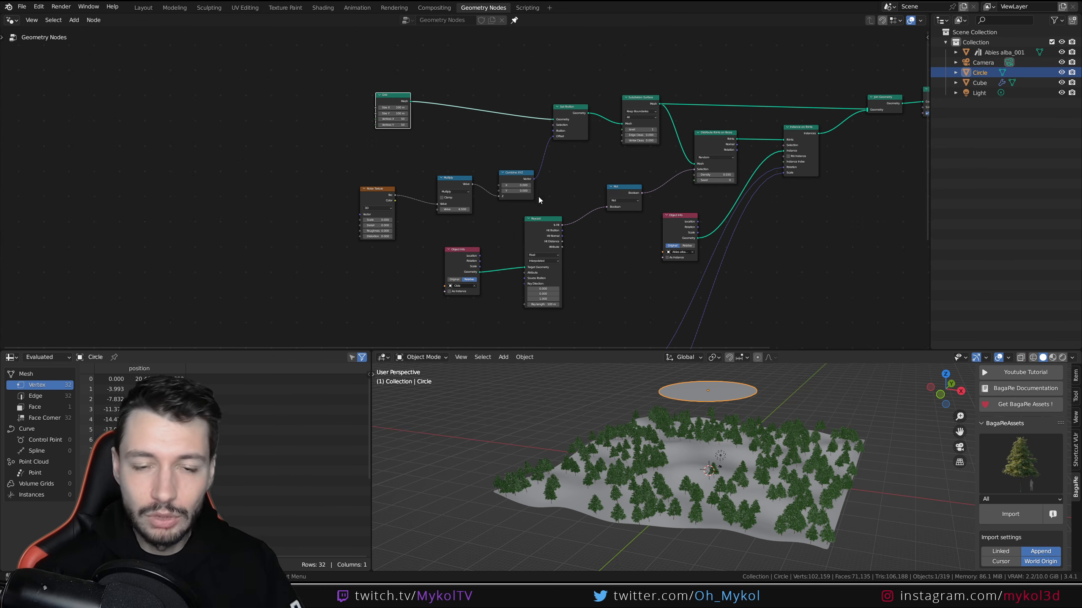
- Add a Group Input node left of the Grid node and link a new socket to the Density of Distribute Points on Faces
{"action": "key", "text": "shift+a"}
{"action": "type", "text": "inp"}
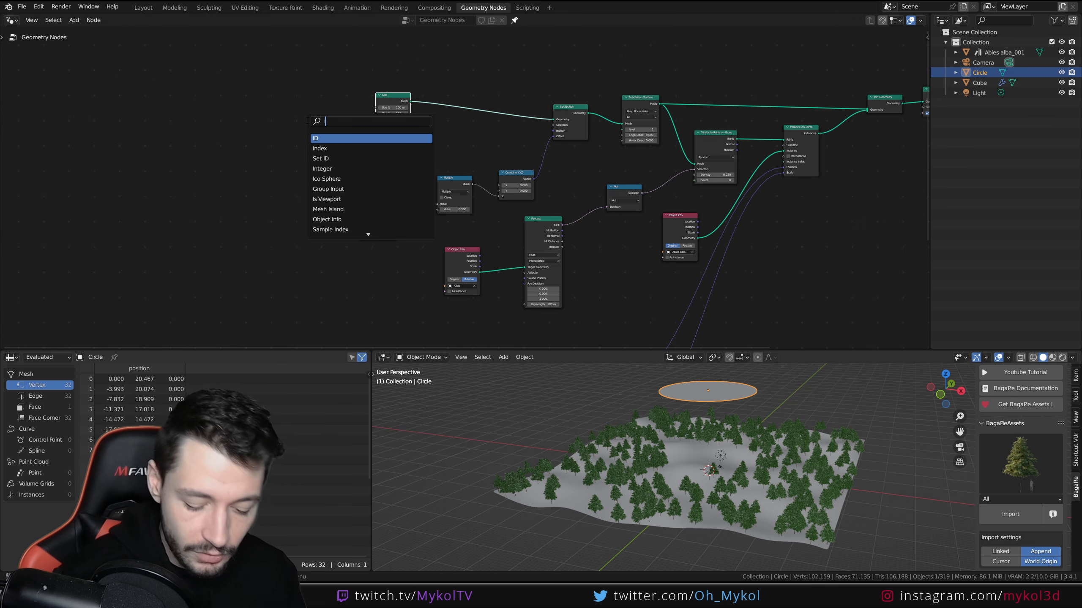
{"action": "key", "text": "Return"}
{"action": "left_click", "coordinate": [313, 125]}
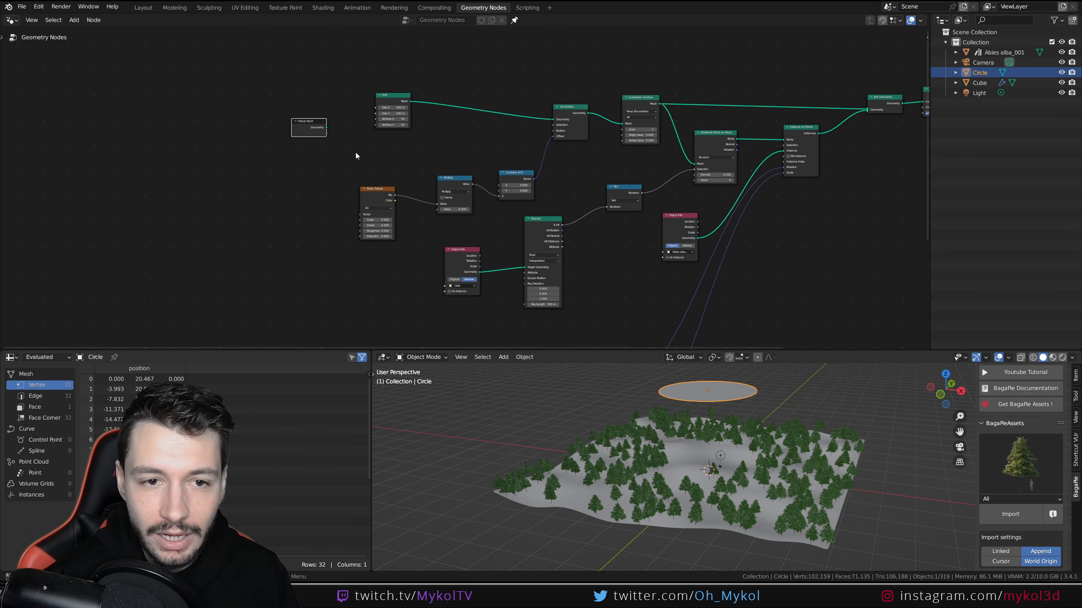
{"action": "scroll", "coordinate": [345, 149], "scroll_direction": "up", "scroll_amount": 1}
{"action": "middle_click_drag", "start_coordinate": [338, 146], "coordinate": [321, 146]}
{"action": "left_click_drag", "start_coordinate": [256, 122], "coordinate": [721, 173]}
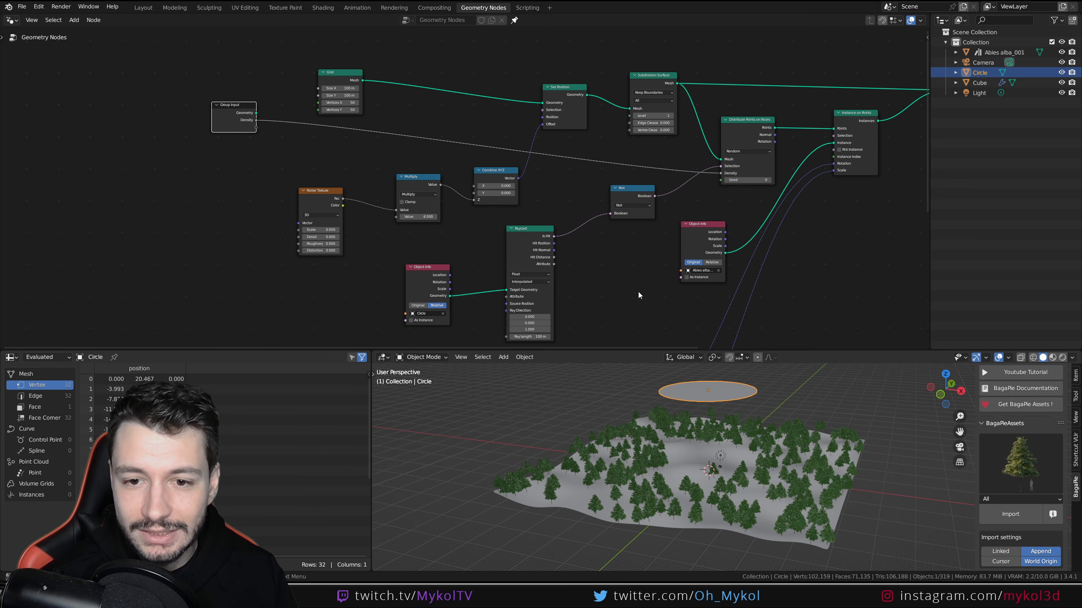
- Move the Group Input node down and link new sockets to the Min and Max of the Random Value node driving scale
{"action": "middle_click_drag", "start_coordinate": [542, 221], "coordinate": [519, 286]}
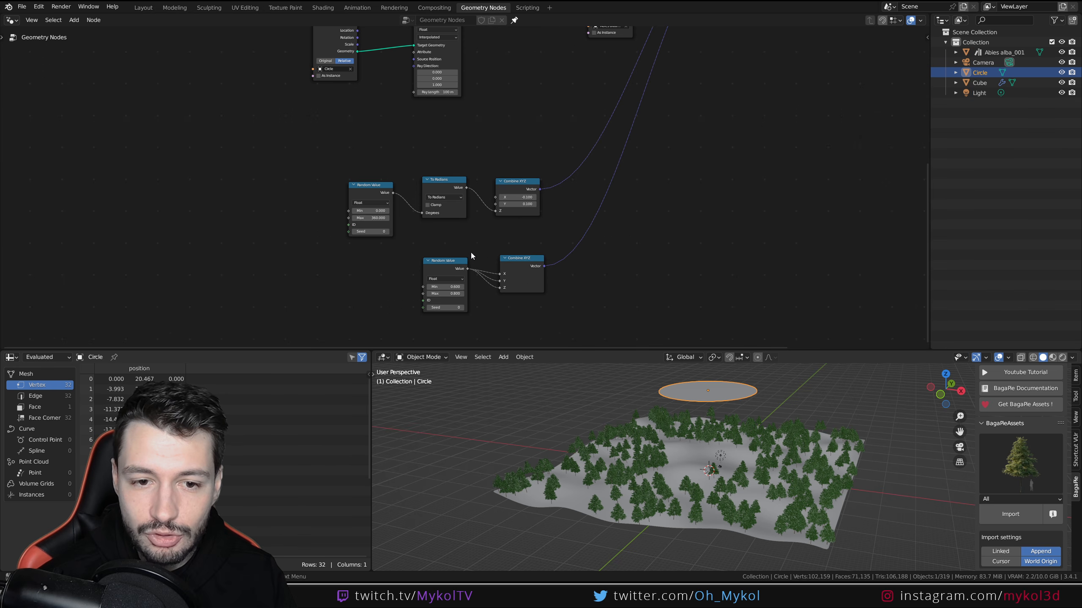
{"action": "scroll", "coordinate": [471, 251], "scroll_direction": "down", "scroll_amount": 3}
{"action": "left_click_drag", "start_coordinate": [327, 40], "coordinate": [310, 283]}
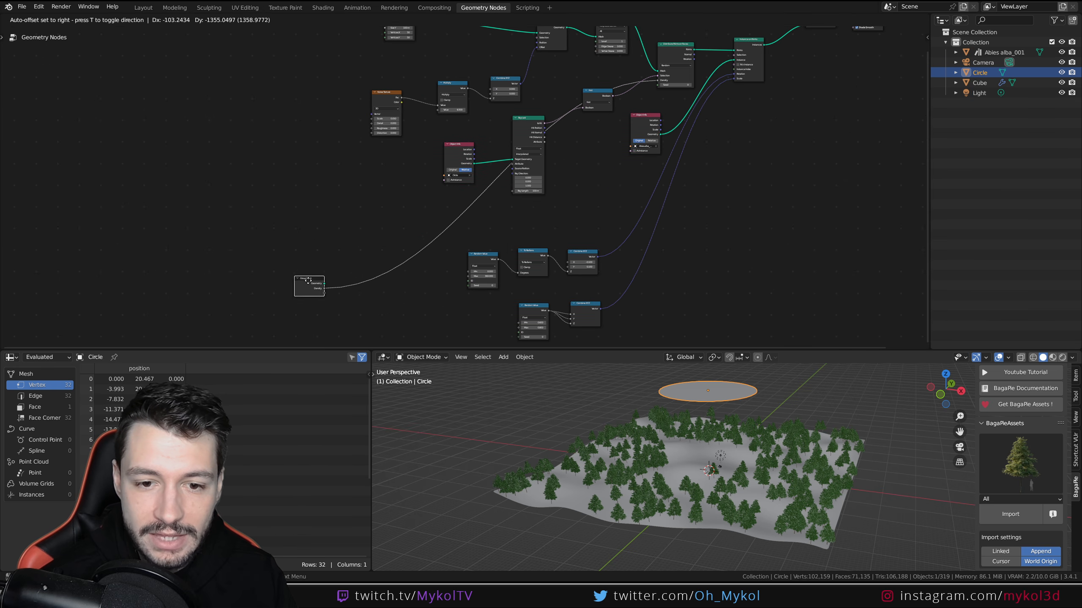
{"action": "scroll", "coordinate": [310, 283], "scroll_direction": "up", "scroll_amount": 3}
{"action": "left_click_drag", "start_coordinate": [259, 209], "coordinate": [521, 252]}
{"action": "left_click_drag", "start_coordinate": [258, 216], "coordinate": [521, 259]}
- Select the terrain object, widen the Outliner area, and switch it to the Properties editor showing the modifier settings
{"action": "left_click", "coordinate": [685, 463]}
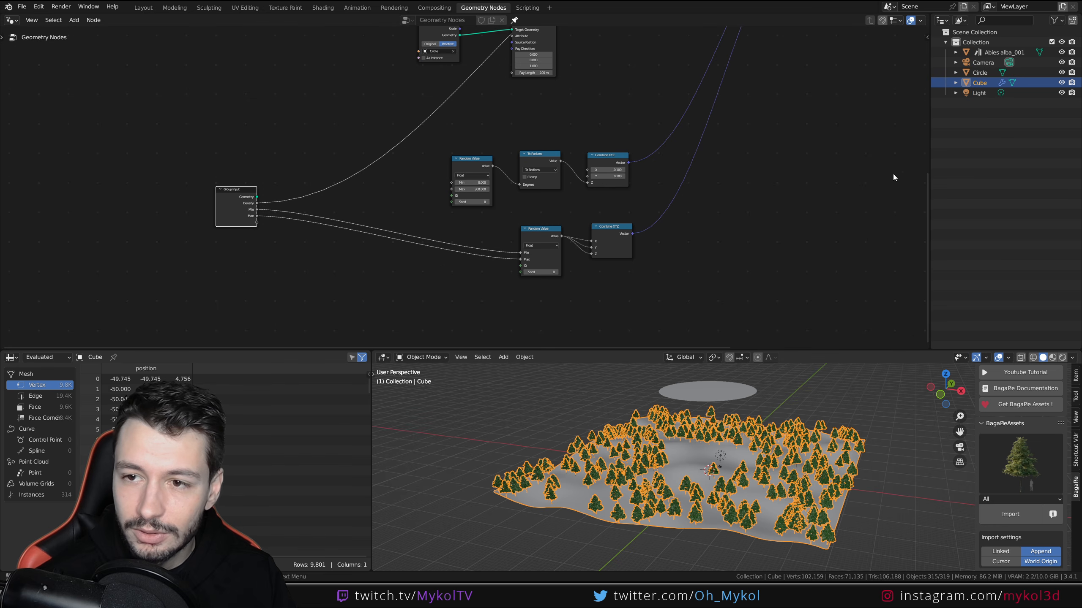
{"action": "left_click_drag", "start_coordinate": [928, 151], "coordinate": [868, 36]}
{"action": "left_click", "coordinate": [882, 20]}
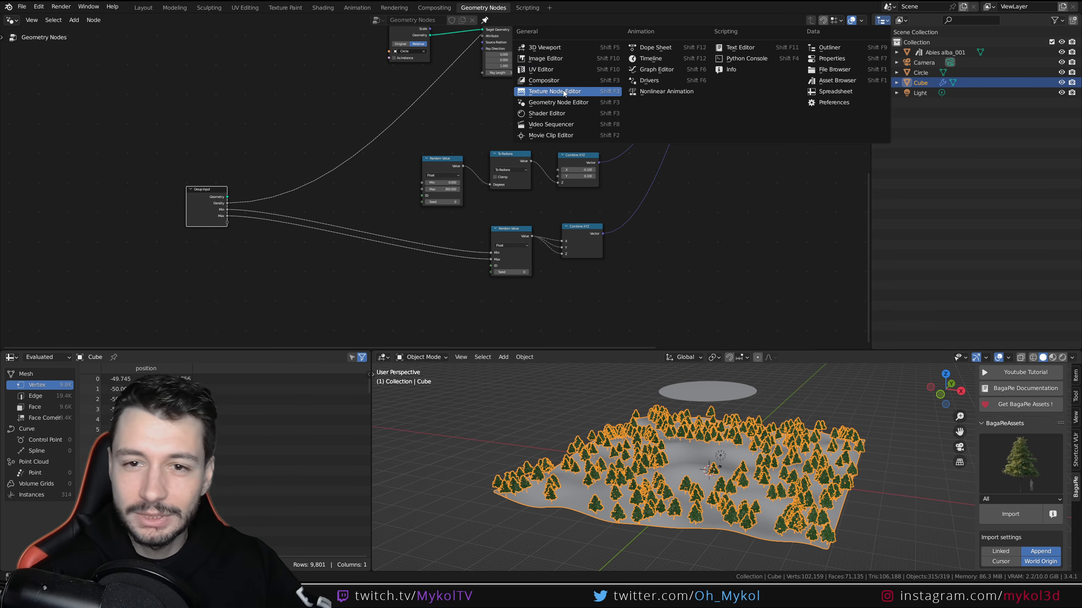
{"action": "left_click", "coordinate": [832, 59]}
{"action": "left_click", "coordinate": [879, 161]}
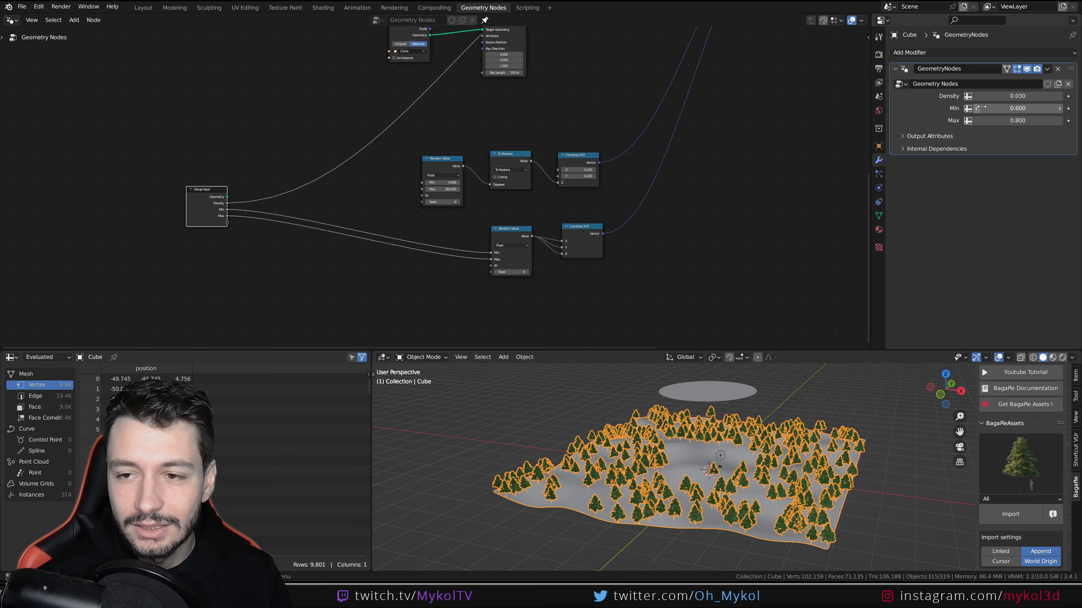
- Examine the Group Input sockets and their links alongside the random rotation and scale nodes
{"action": "scroll", "coordinate": [240, 190], "scroll_direction": "up", "scroll_amount": 1}
{"action": "middle_click_drag", "start_coordinate": [240, 190], "coordinate": [412, 182]}
{"action": "scroll", "coordinate": [279, 189], "scroll_direction": "up", "scroll_amount": 3}
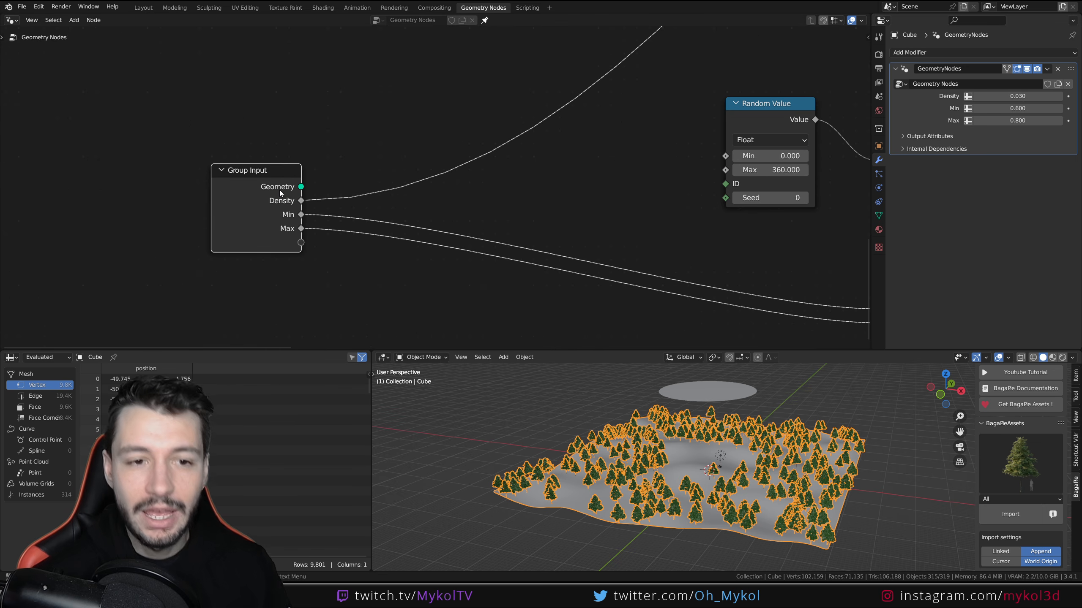
{"action": "scroll", "coordinate": [265, 170], "scroll_direction": "down", "scroll_amount": 2}
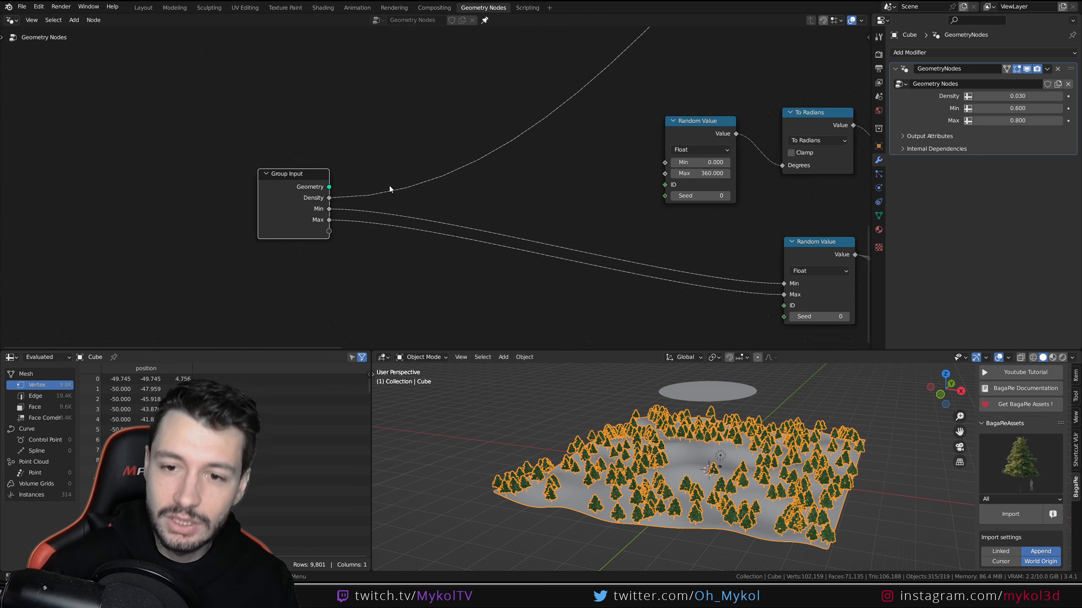
{"action": "middle_click_drag", "start_coordinate": [389, 186], "coordinate": [316, 188]}
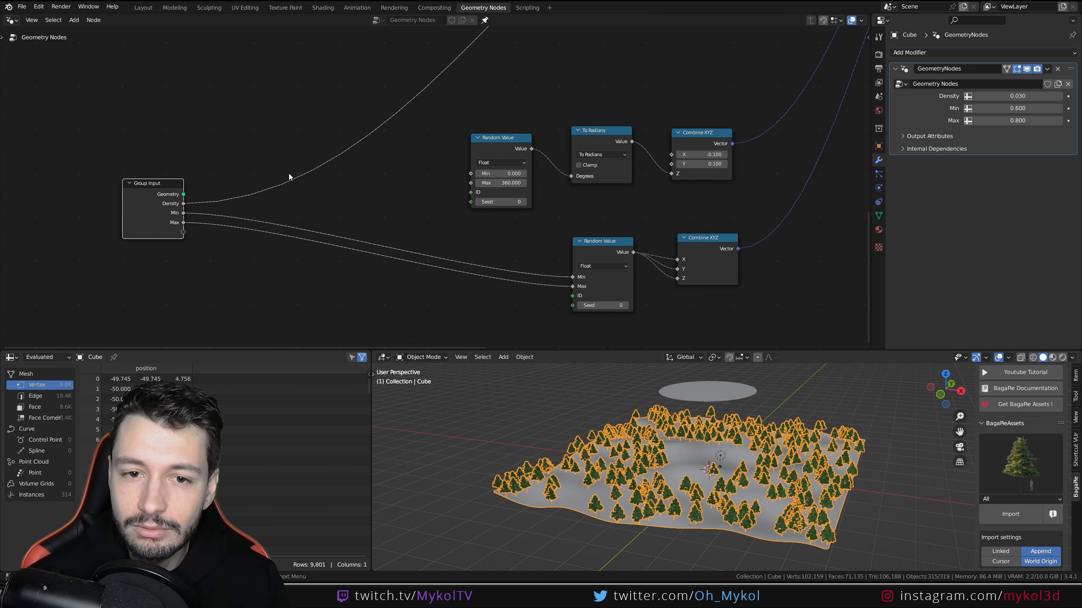
{"action": "scroll", "coordinate": [595, 131], "scroll_direction": "up", "scroll_amount": 2}
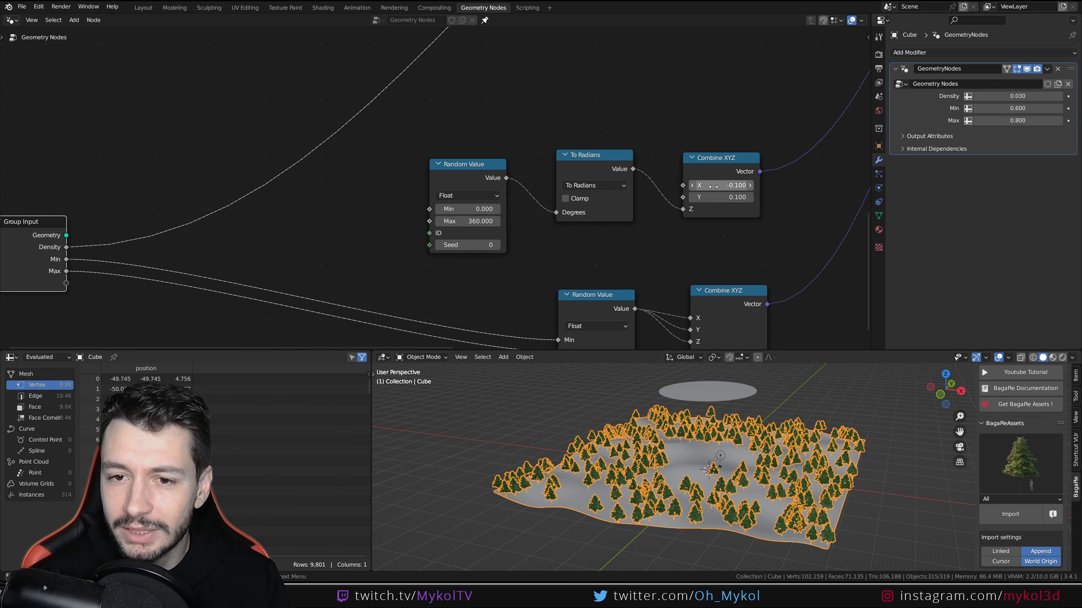
{"action": "scroll", "coordinate": [527, 262], "scroll_direction": "down", "scroll_amount": 2}
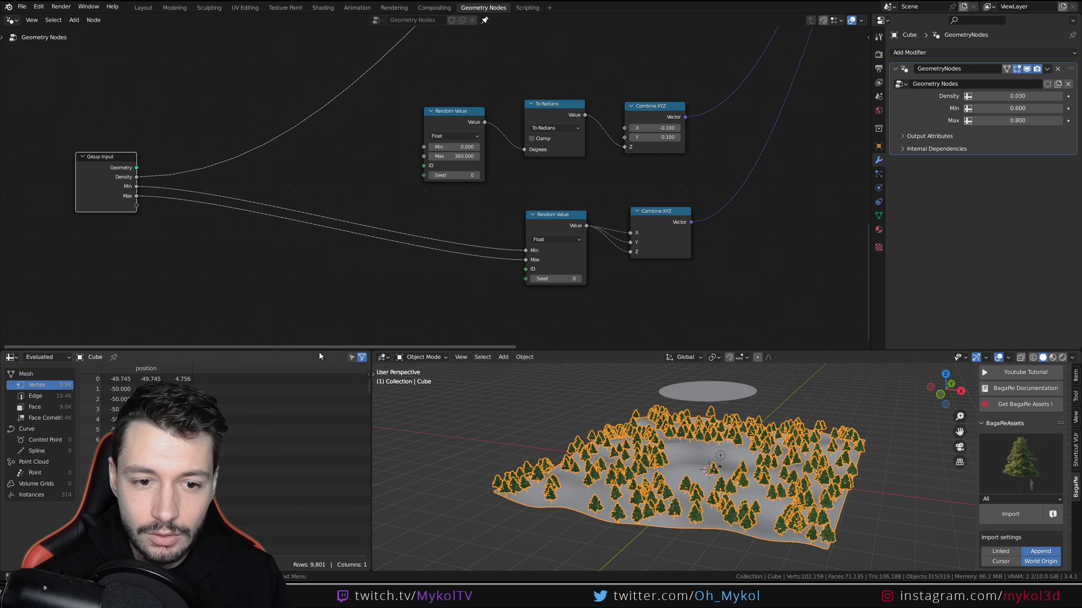
- Enlarge the 3D viewport and set the modifier's Density to 0.040, Min to 0.440 and Max to 0.830
{"action": "left_click_drag", "start_coordinate": [320, 351], "coordinate": [318, 168]}
{"action": "middle_click_drag", "start_coordinate": [745, 362], "coordinate": [782, 374]}
{"action": "scroll", "coordinate": [802, 384], "scroll_direction": "up", "scroll_amount": 4}
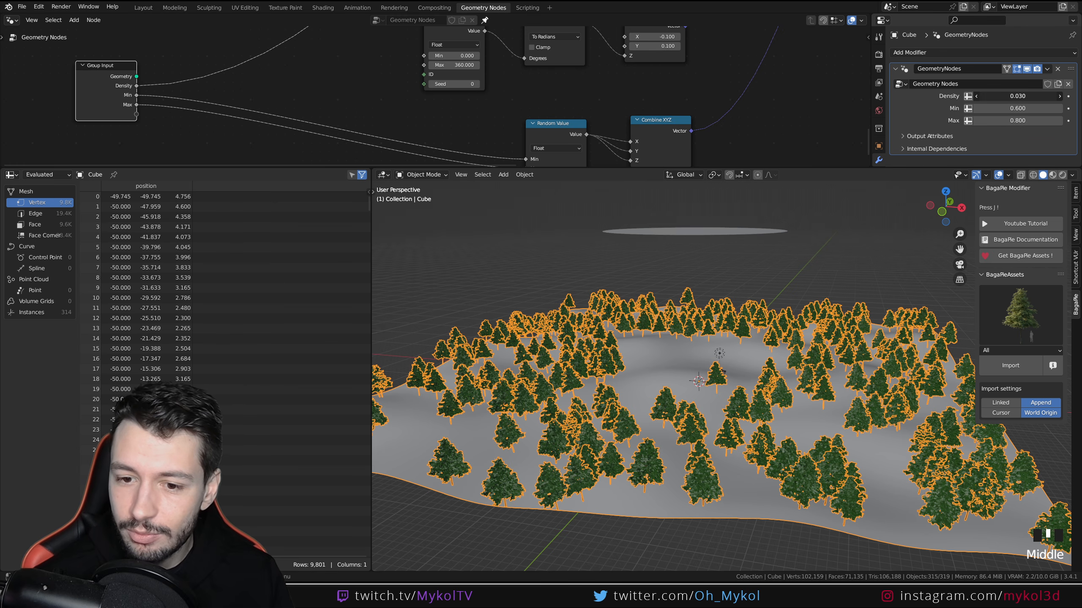
{"action": "left_click_drag", "start_coordinate": [1022, 96], "coordinate": [992, 105]}
{"action": "left_click", "coordinate": [976, 108]}
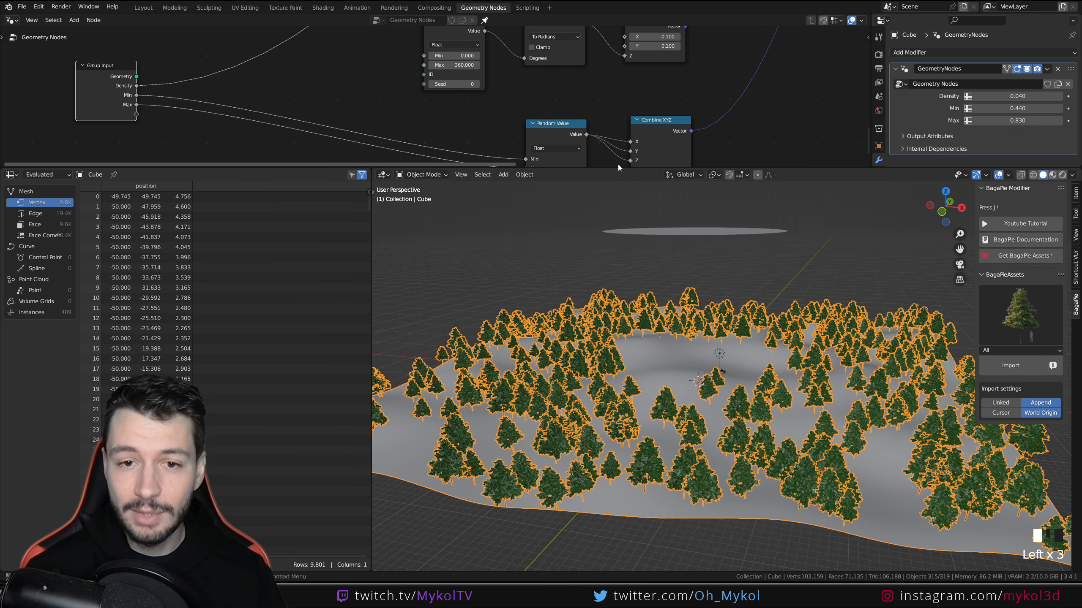
- Enlarge the node editor area again and view the whole forested terrain in the viewport
{"action": "left_click_drag", "start_coordinate": [617, 167], "coordinate": [618, 284]}
{"action": "scroll", "coordinate": [700, 437], "scroll_direction": "down", "scroll_amount": 3}
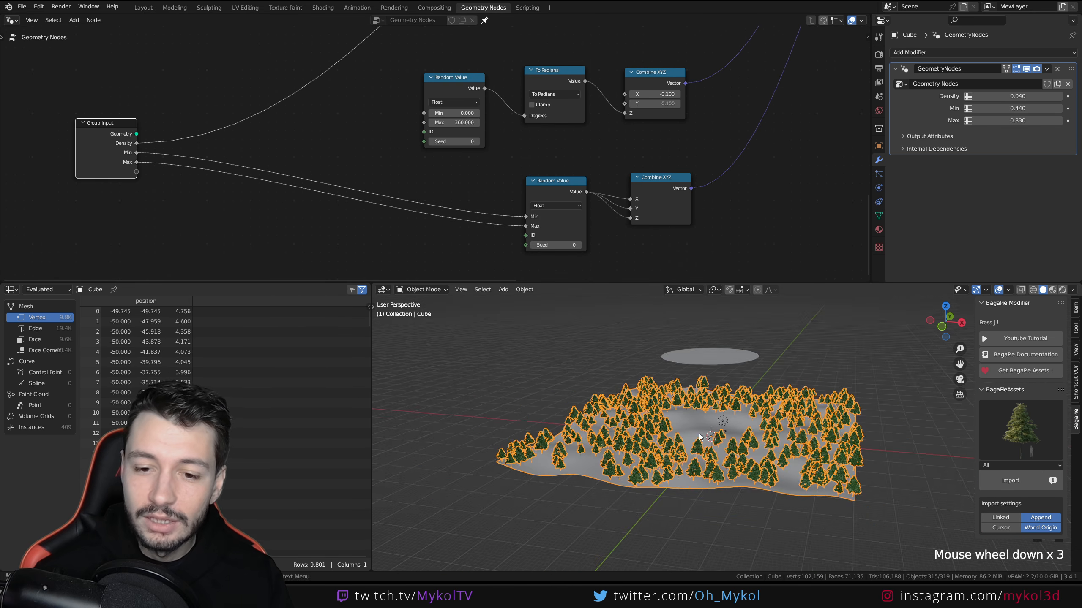
{"action": "middle_click_drag", "start_coordinate": [700, 437], "coordinate": [706, 441]}
{"action": "scroll", "coordinate": [707, 441], "scroll_direction": "up", "scroll_amount": 2}
- Move the Group Input node up so it sits well left of the Noise Texture node
{"action": "scroll", "coordinate": [596, 133], "scroll_direction": "down", "scroll_amount": 3}
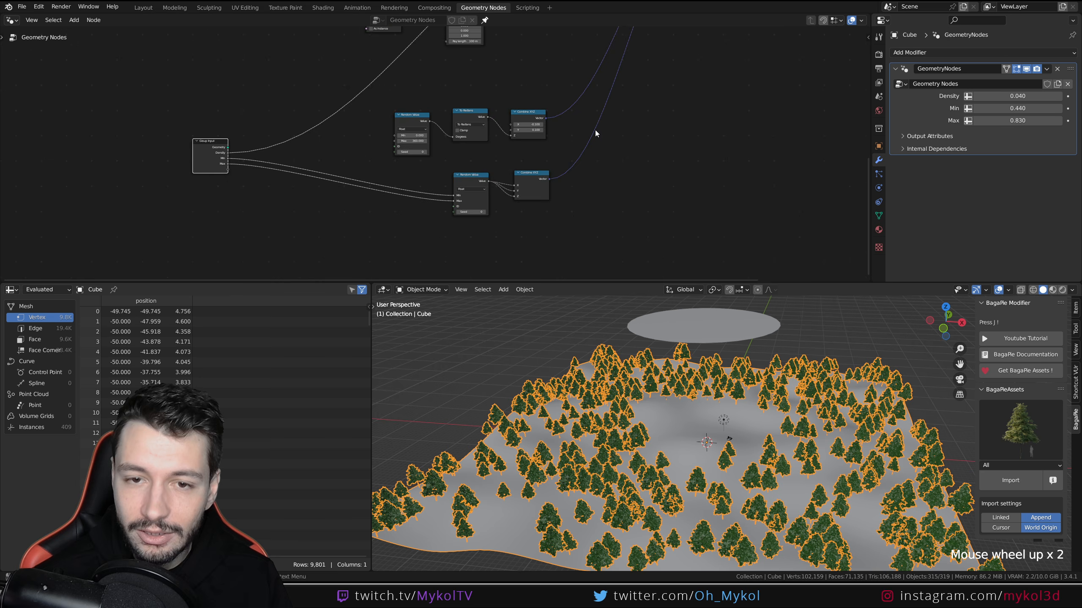
{"action": "scroll", "coordinate": [595, 133], "scroll_direction": "down", "scroll_amount": 1}
{"action": "middle_click_drag", "start_coordinate": [626, 100], "coordinate": [497, 184]}
{"action": "scroll", "coordinate": [473, 181], "scroll_direction": "down", "scroll_amount": 3}
{"action": "middle_click_drag", "start_coordinate": [283, 175], "coordinate": [436, 141]}
{"action": "left_click_drag", "start_coordinate": [321, 192], "coordinate": [212, 67]}
{"action": "middle_click_drag", "start_coordinate": [428, 92], "coordinate": [475, 224]}
{"action": "scroll", "coordinate": [441, 126], "scroll_direction": "up", "scroll_amount": 2}
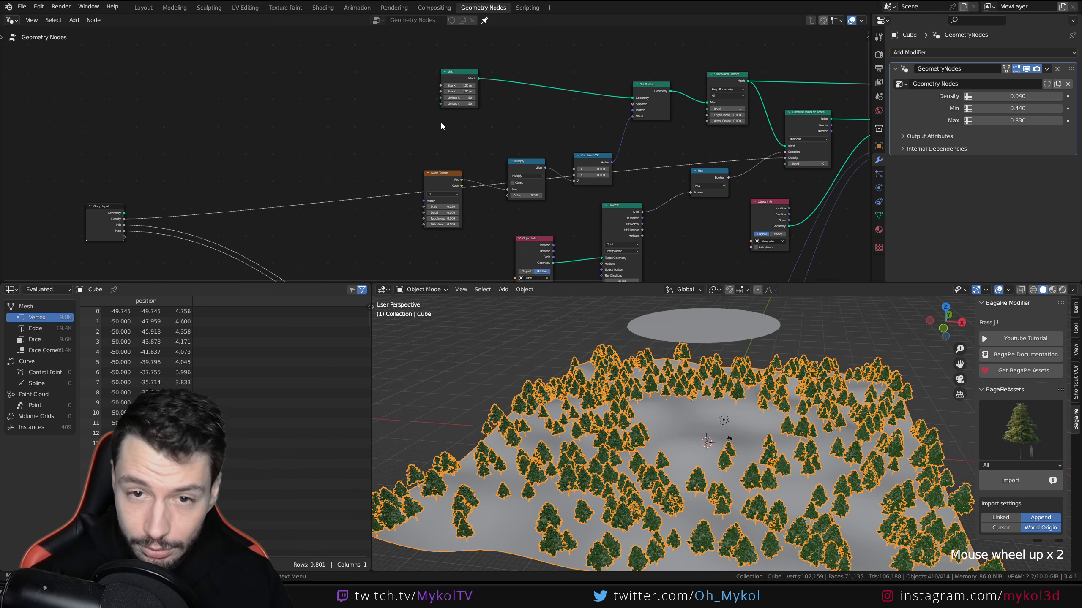
{"action": "middle_click_drag", "start_coordinate": [505, 126], "coordinate": [451, 159]}
{"action": "scroll", "coordinate": [453, 162], "scroll_direction": "up", "scroll_amount": 2}
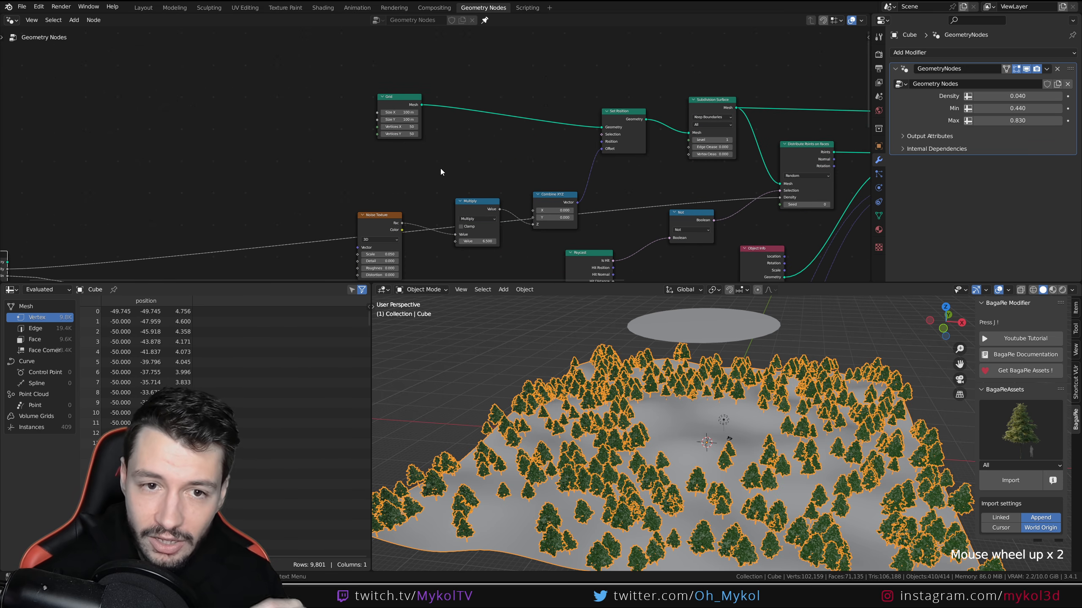
- Arrange the Grid, Noise Texture, Multiply and Combine XYZ nodes in tidy rows in front of the Set Position node
{"action": "left_click_drag", "start_coordinate": [408, 100], "coordinate": [380, 74]}
{"action": "scroll", "coordinate": [443, 151], "scroll_direction": "down", "scroll_amount": 1}
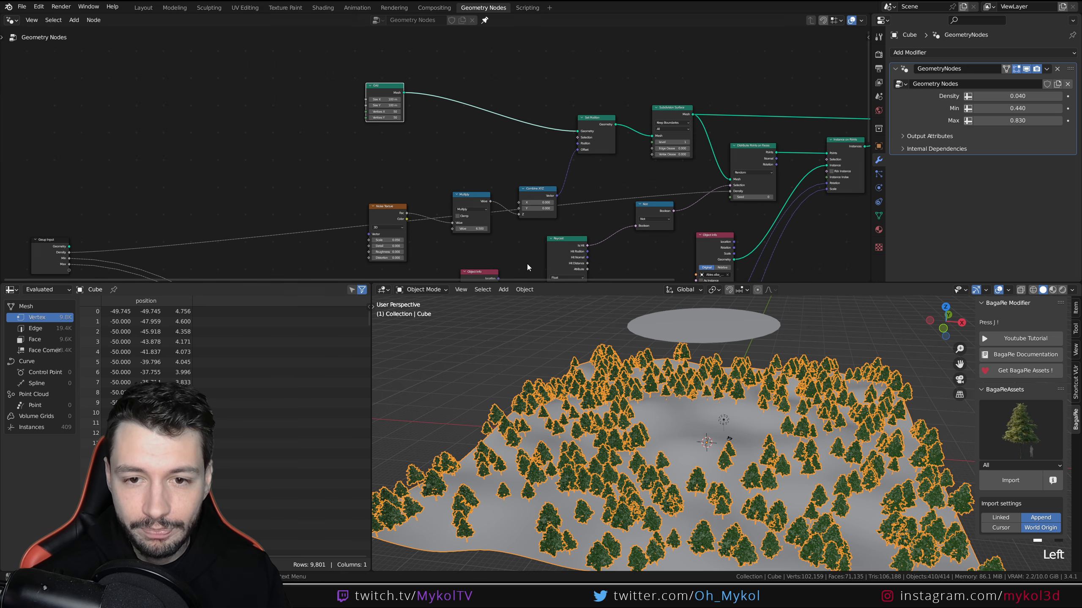
{"action": "scroll", "coordinate": [552, 230], "scroll_direction": "down", "scroll_amount": 2}
{"action": "scroll", "coordinate": [551, 238], "scroll_direction": "up", "scroll_amount": 3}
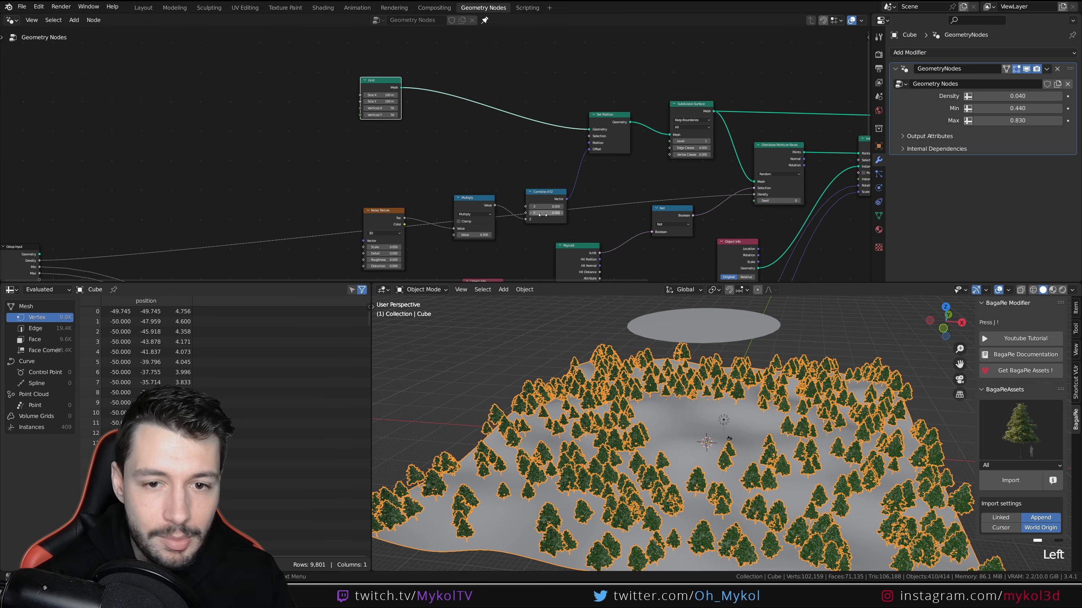
{"action": "scroll", "coordinate": [464, 242], "scroll_direction": "down", "scroll_amount": 1}
{"action": "mouse_move", "coordinate": [489, 213]}
{"action": "middle_mouse_down"}
{"action": "mouse_move", "coordinate": [462, 189]}
{"action": "mouse_move", "coordinate": [484, 213]}
{"action": "middle_mouse_up"}
{"action": "left_click_drag", "start_coordinate": [520, 188], "coordinate": [495, 143]}
{"action": "left_click_drag", "start_coordinate": [451, 187], "coordinate": [422, 145]}
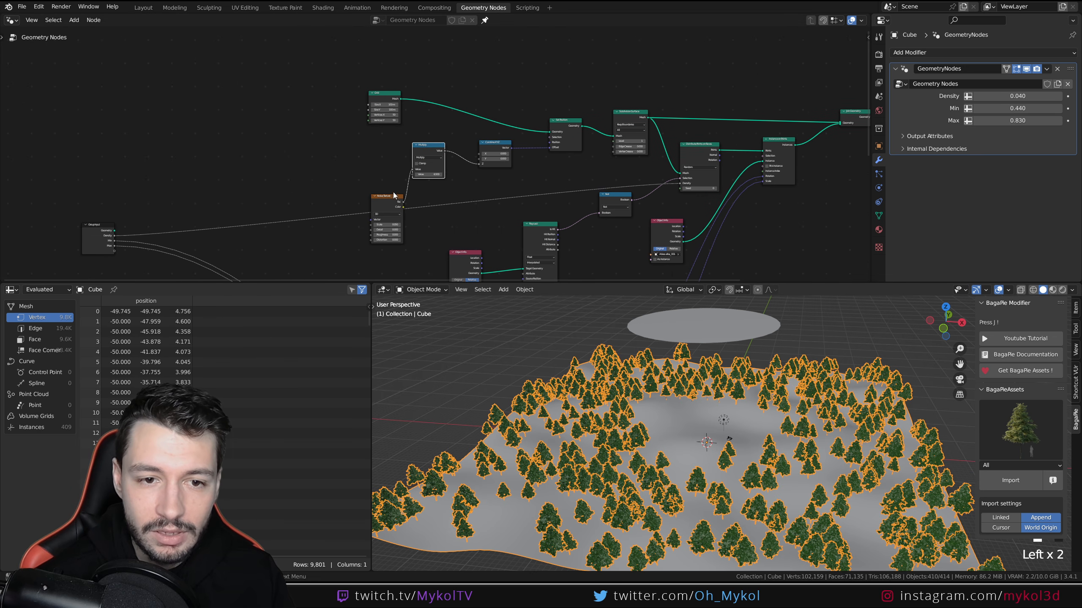
{"action": "left_click_drag", "start_coordinate": [381, 197], "coordinate": [335, 135]}
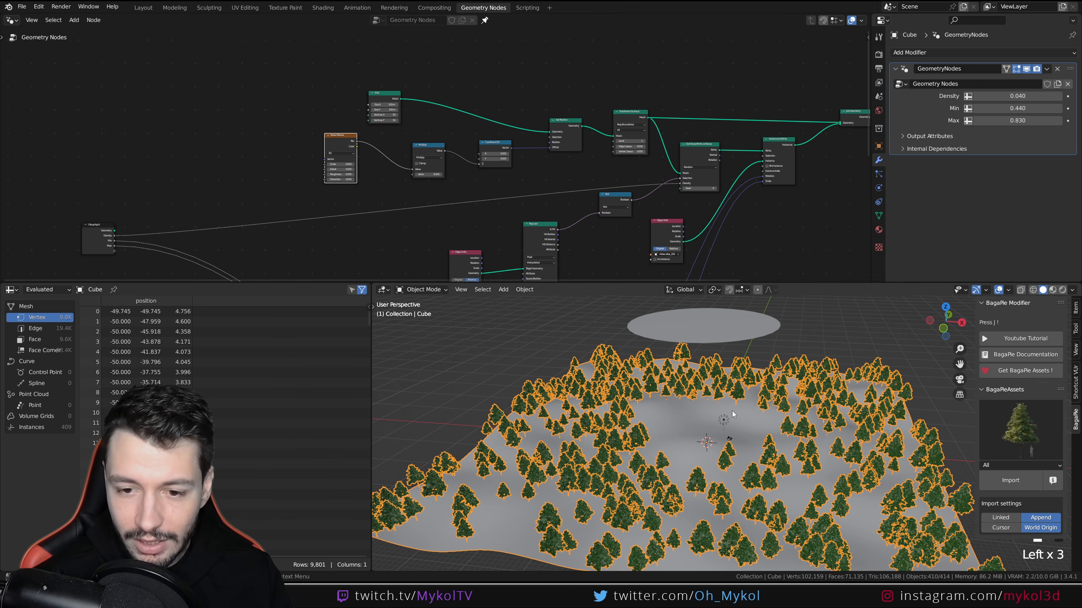
- Add a plane mesh, place it beside the forested terrain along the X axis, and scale it up to terrain size
{"action": "middle_click_drag", "start_coordinate": [732, 410], "coordinate": [723, 370], "text": "shift"}
{"action": "key", "text": "shift+a"}
{"action": "mouse_move", "coordinate": [724, 370]}
{"action": "left_click", "coordinate": [831, 368]}
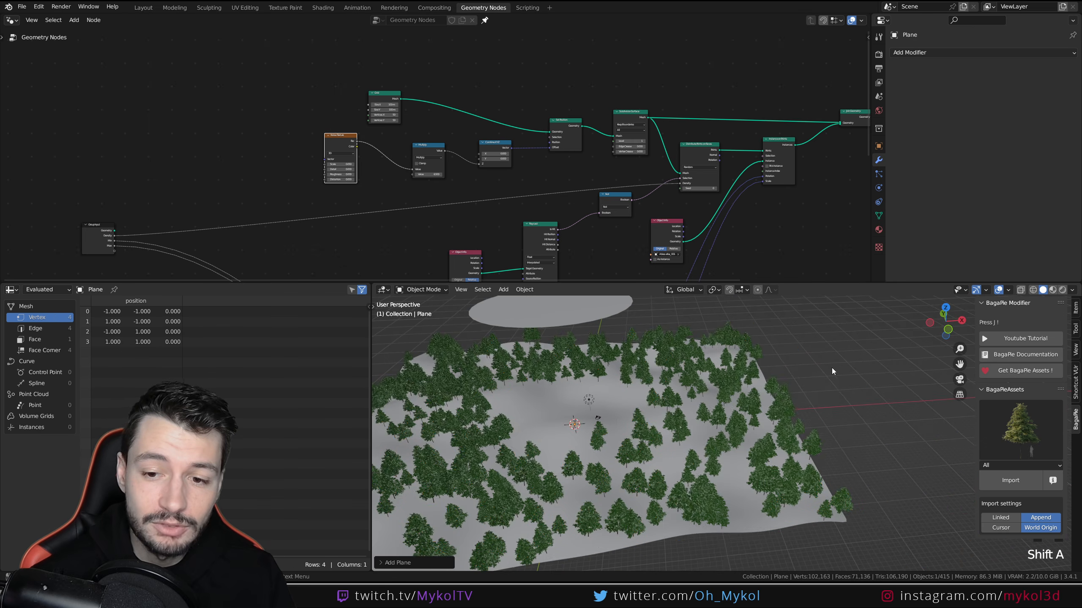
{"action": "scroll", "coordinate": [809, 405], "scroll_direction": "down", "scroll_amount": 4}
{"action": "key", "text": "g"}
{"action": "left_click", "coordinate": [802, 432]}
{"action": "middle_click_drag", "start_coordinate": [803, 432], "coordinate": [729, 426], "text": "shift"}
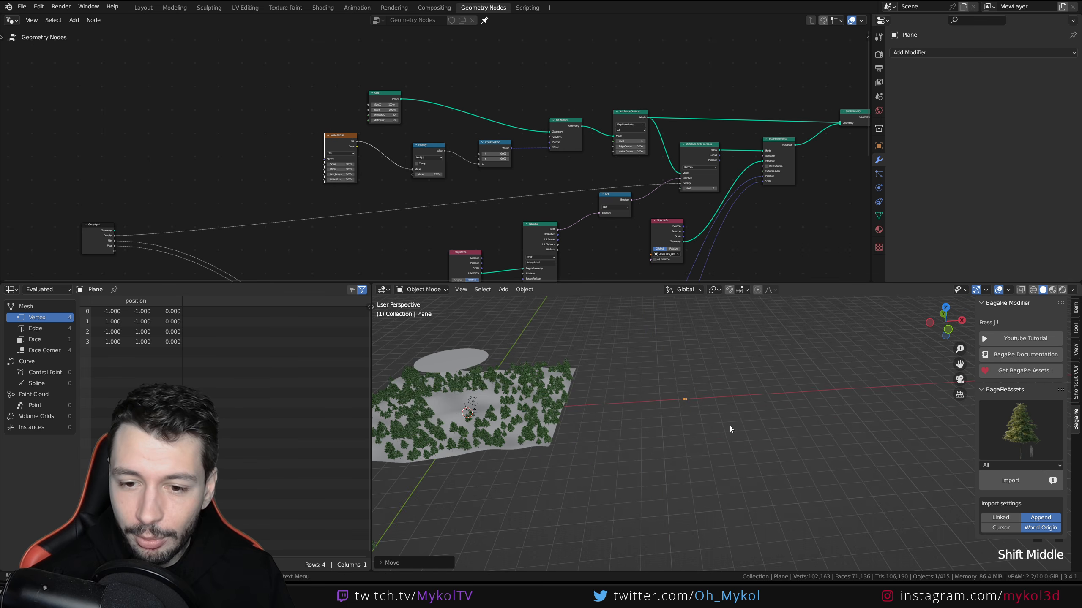
{"action": "key", "text": "KP_Decimal"}
{"action": "key", "text": "s"}
{"action": "left_click", "coordinate": [559, 422]}
- Subdivide the whole new plane four times in Edit Mode
{"action": "key", "text": "Tab"}
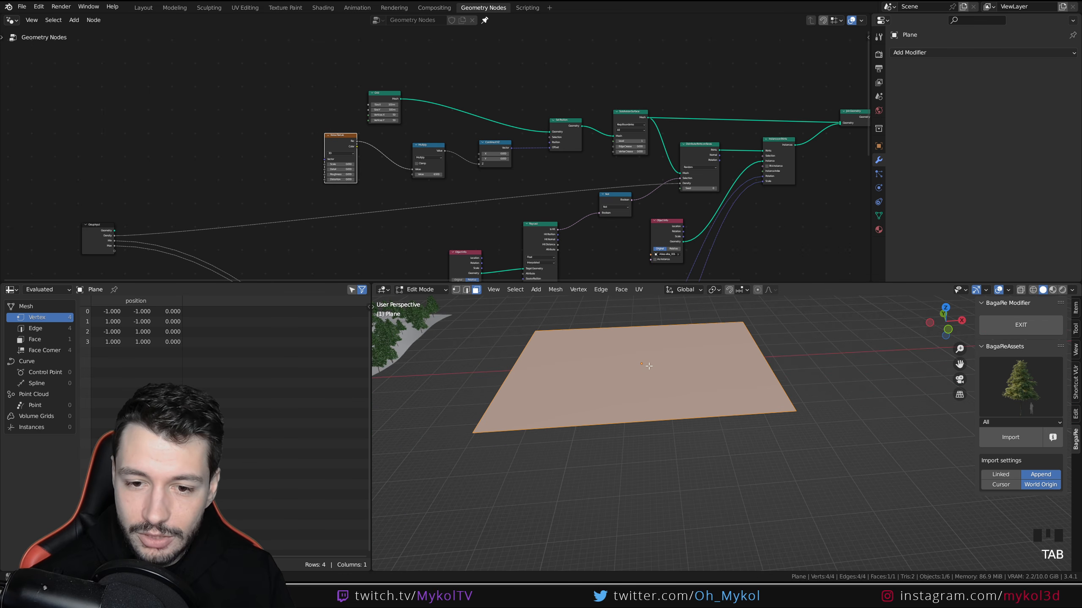
{"action": "right_click", "coordinate": [645, 375]}
{"action": "left_click", "coordinate": [632, 389]}
{"action": "right_click", "coordinate": [632, 389]}
{"action": "left_click", "coordinate": [632, 389]}
{"action": "right_click", "coordinate": [632, 389]}
{"action": "left_click", "coordinate": [632, 390]}
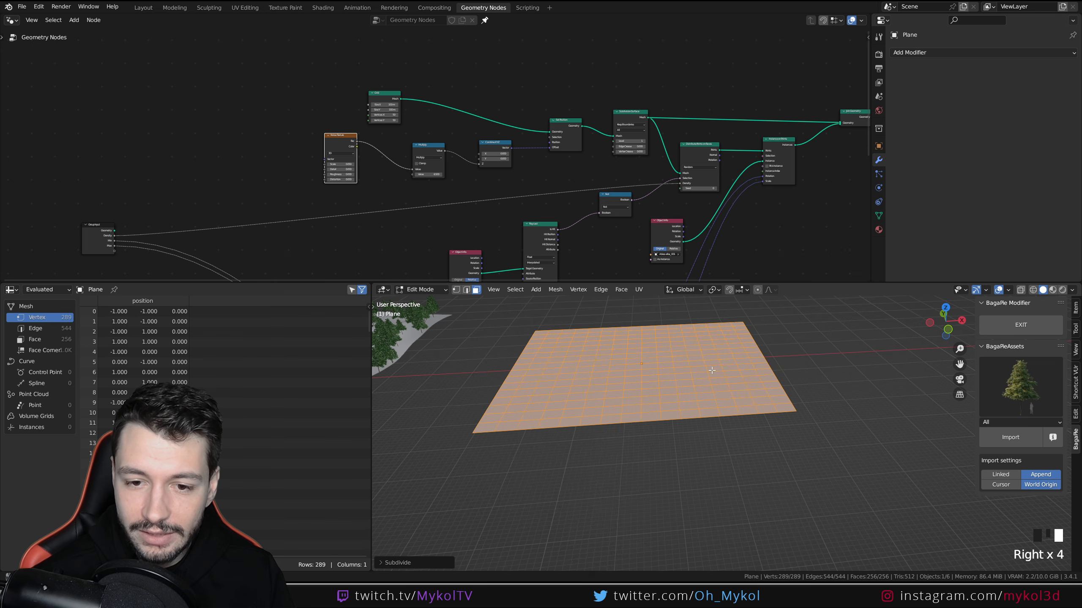
- Raise one face of the plane about 7 m along Z with smooth proportional editing at a 37.4 m radius, and return to Object Mode
{"action": "left_click", "coordinate": [712, 362]}
{"action": "key", "text": "g"}
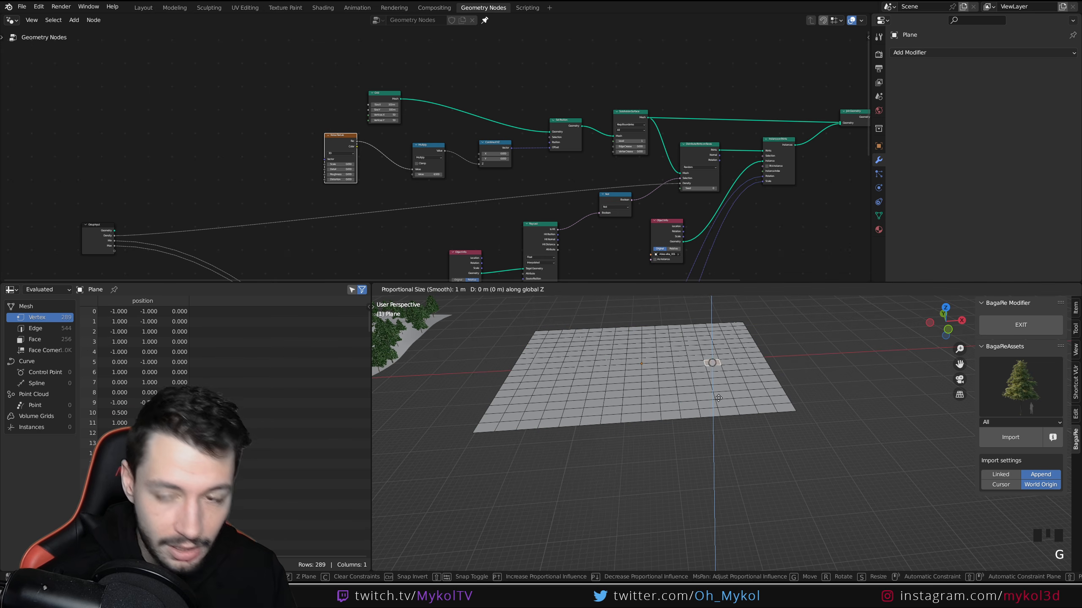
{"action": "key", "text": "z"}
{"action": "scroll", "coordinate": [716, 388], "scroll_direction": "down", "scroll_amount": 5}
{"action": "scroll", "coordinate": [716, 386], "scroll_direction": "down", "scroll_amount": 3}
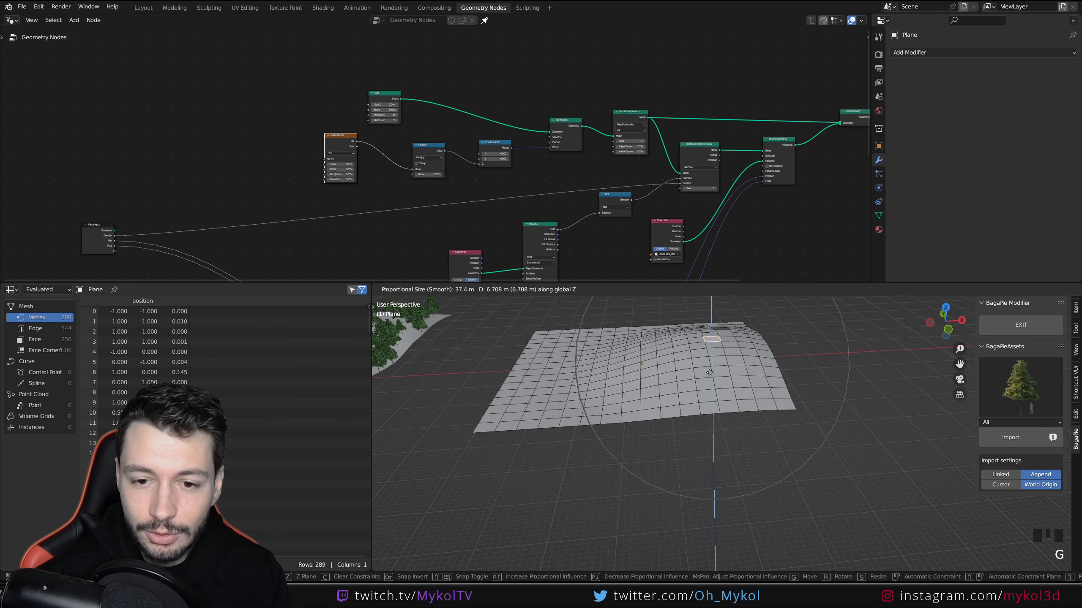
{"action": "left_click", "coordinate": [574, 185]}
{"action": "key", "text": "Tab"}
{"action": "scroll", "coordinate": [524, 170], "scroll_direction": "up", "scroll_amount": 1}
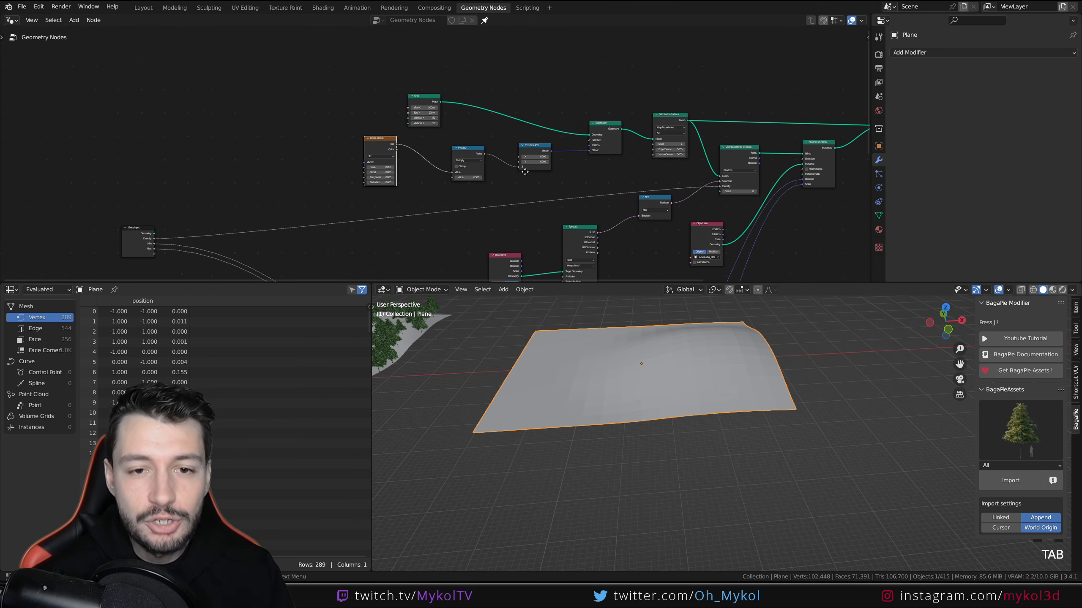
- Move the Group Input node closer to the terrain nodes
{"action": "middle_click_drag", "start_coordinate": [522, 167], "coordinate": [470, 165]}
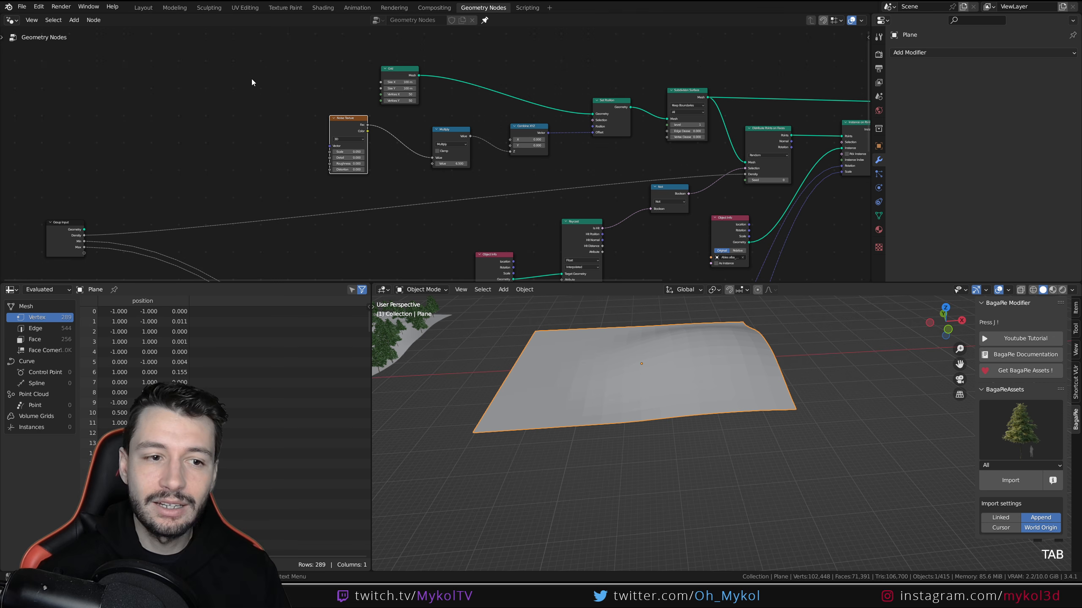
{"action": "middle_click_drag", "start_coordinate": [252, 82], "coordinate": [330, 59]}
{"action": "left_click_drag", "start_coordinate": [145, 202], "coordinate": [209, 200]}
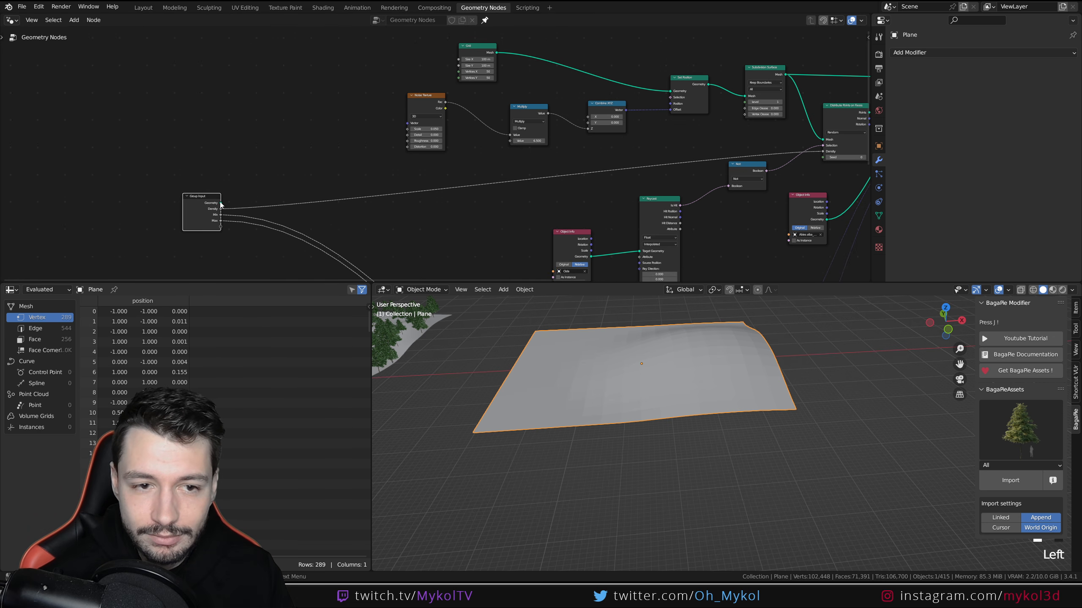
{"action": "left_click", "coordinate": [311, 162]}
- Shade the raised plane smooth and view it beside the forested terrain
{"action": "right_click_drag", "start_coordinate": [674, 371], "coordinate": [667, 364]}
{"action": "middle_click_drag", "start_coordinate": [581, 181], "coordinate": [586, 159]}
{"action": "middle_click_drag", "start_coordinate": [422, 343], "coordinate": [428, 355]}
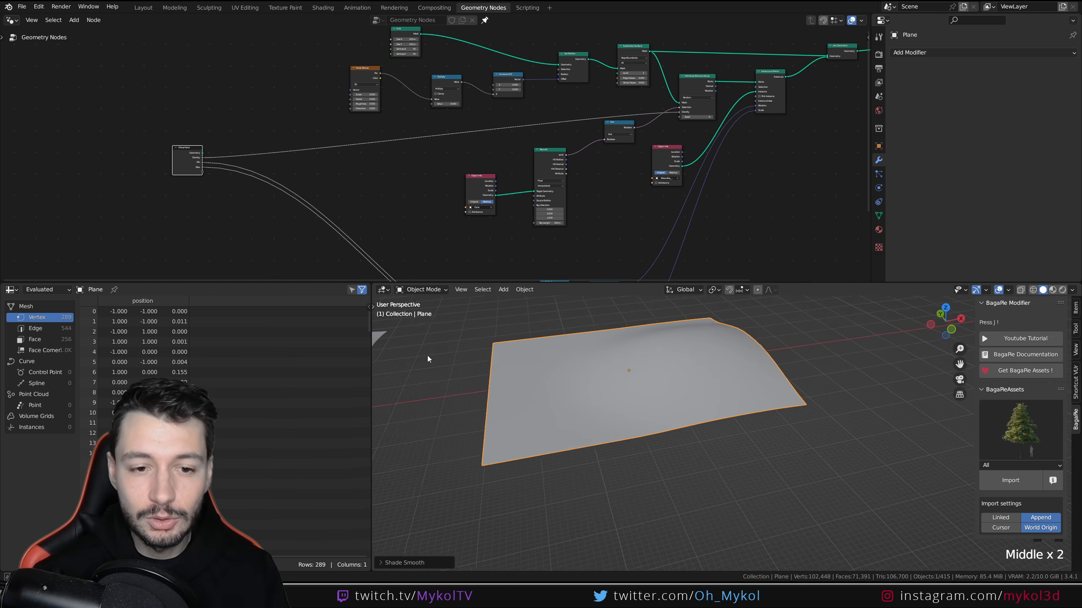
{"action": "scroll", "coordinate": [451, 358], "scroll_direction": "down", "scroll_amount": 2}
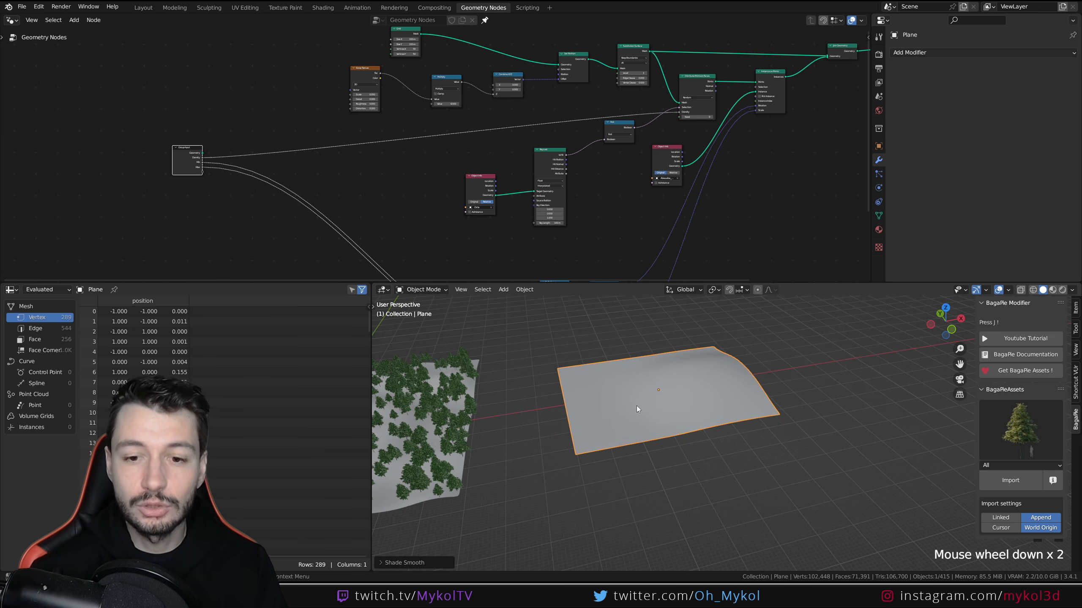
- Delete the hand-shaped plane and select the forested terrain object
{"action": "key", "text": "Delete"}
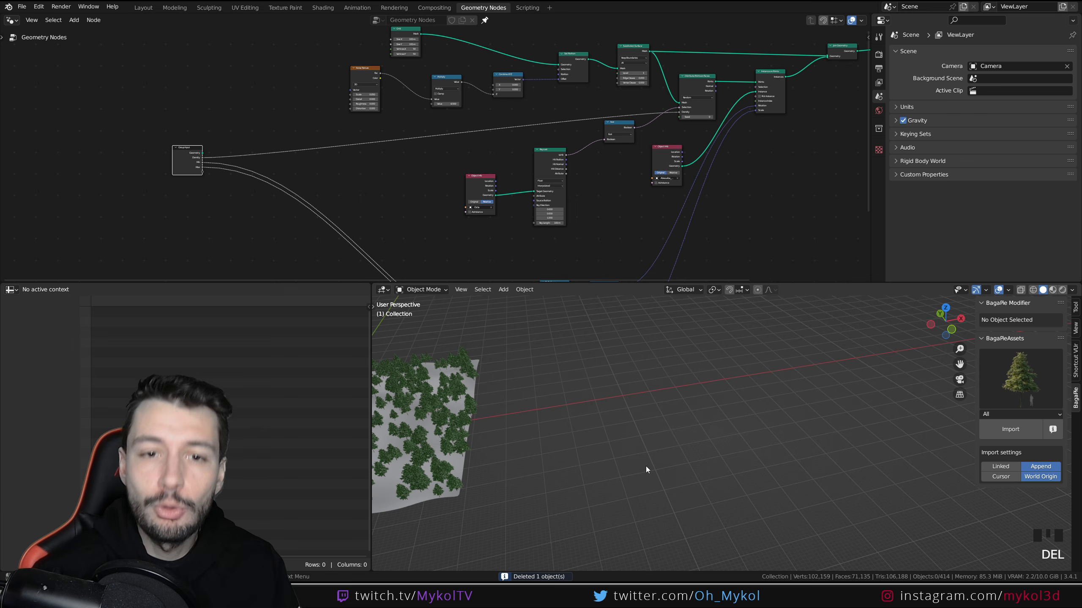
{"action": "middle_click_drag", "start_coordinate": [645, 466], "coordinate": [690, 405], "text": "shift"}
{"action": "left_click", "coordinate": [561, 410]}
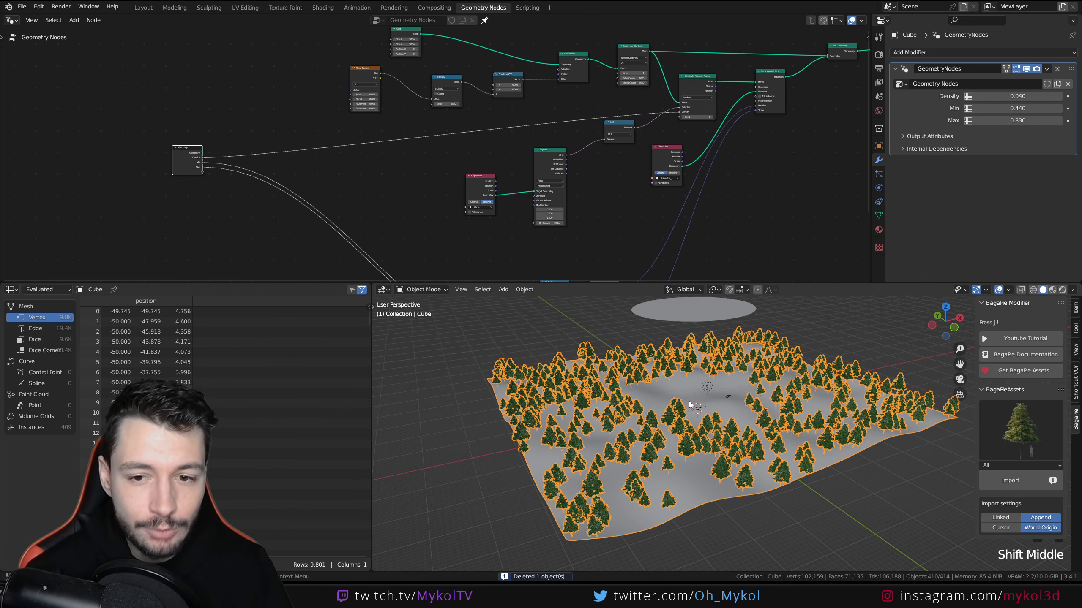
- Place the Grid node directly above the Noise Texture node and select the Grid, Noise Texture, Multiply and Combine XYZ nodes
{"action": "scroll", "coordinate": [443, 85], "scroll_direction": "up", "scroll_amount": 2}
{"action": "left_click_drag", "start_coordinate": [444, 67], "coordinate": [388, 60]}
{"action": "left_click_drag", "start_coordinate": [314, 41], "coordinate": [608, 174]}
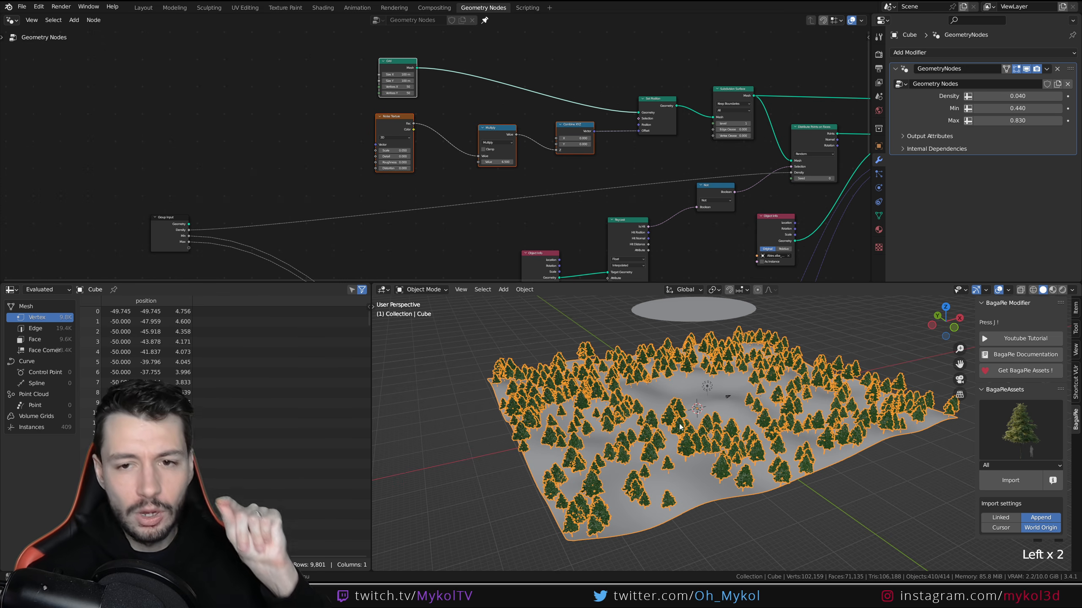
{"action": "middle_click_drag", "start_coordinate": [604, 200], "coordinate": [530, 171]}
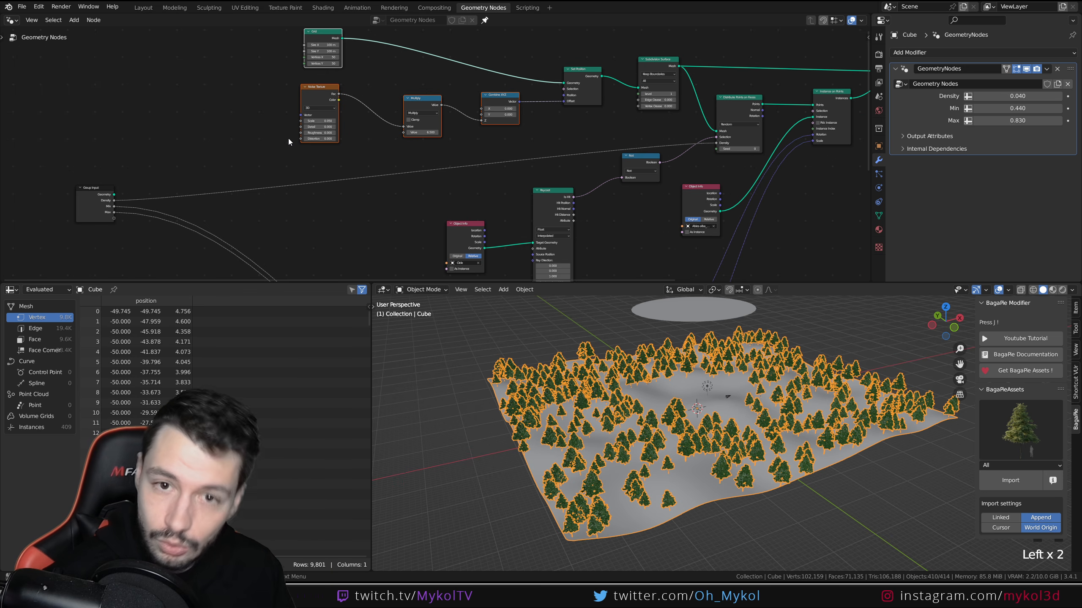
{"action": "middle_click_drag", "start_coordinate": [469, 92], "coordinate": [421, 134]}
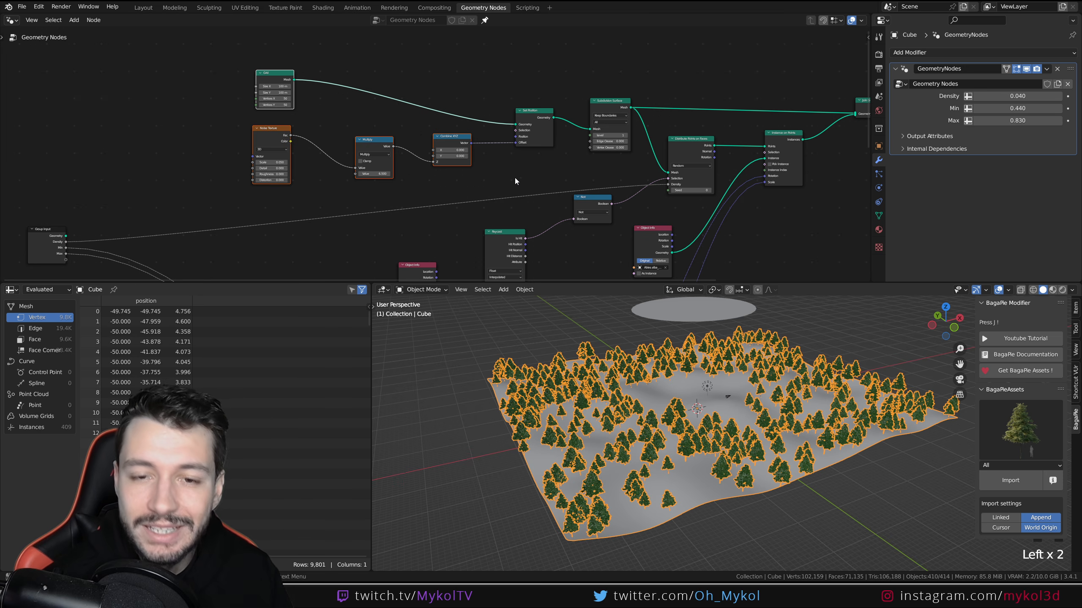
- Replace the Set Position link into the Subdivision Surface mesh input with the Group Input node's Geometry output
{"action": "left_click_drag", "start_coordinate": [588, 129], "coordinate": [578, 127]}
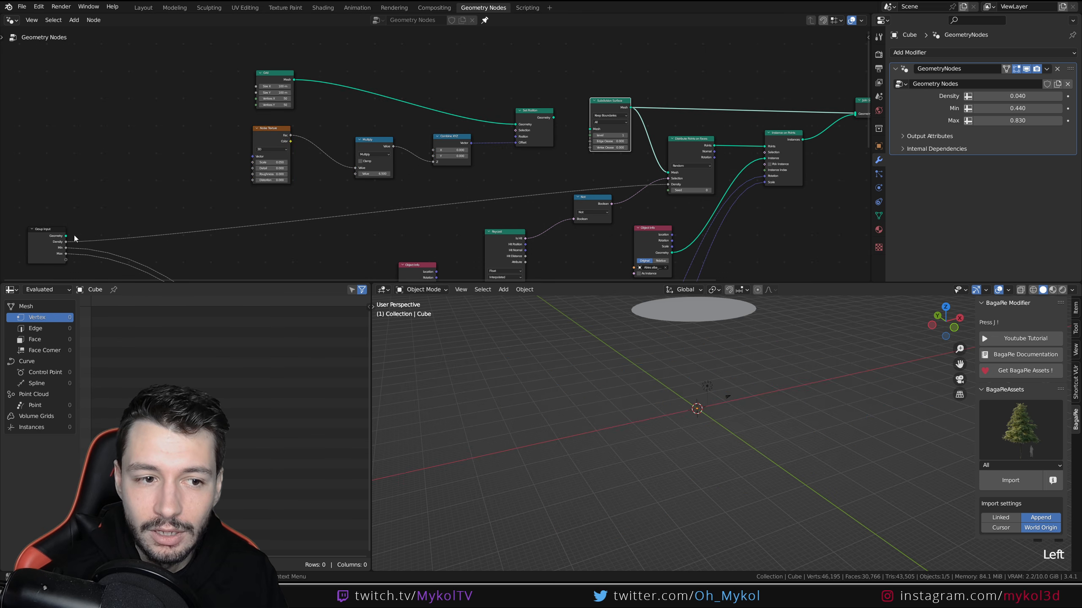
{"action": "left_click_drag", "start_coordinate": [67, 236], "coordinate": [590, 129]}
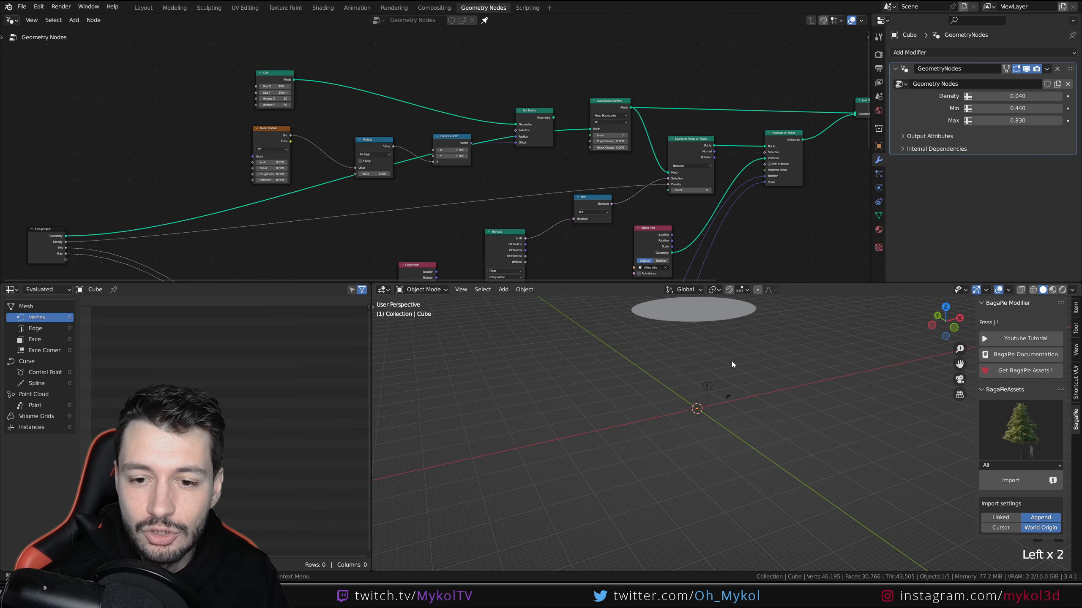
- Add a plane inside the Cube object's empty mesh and scale it up about 65 times
{"action": "key", "text": "Tab"}
{"action": "key", "text": "shift+a"}
{"action": "left_click", "coordinate": [722, 365]}
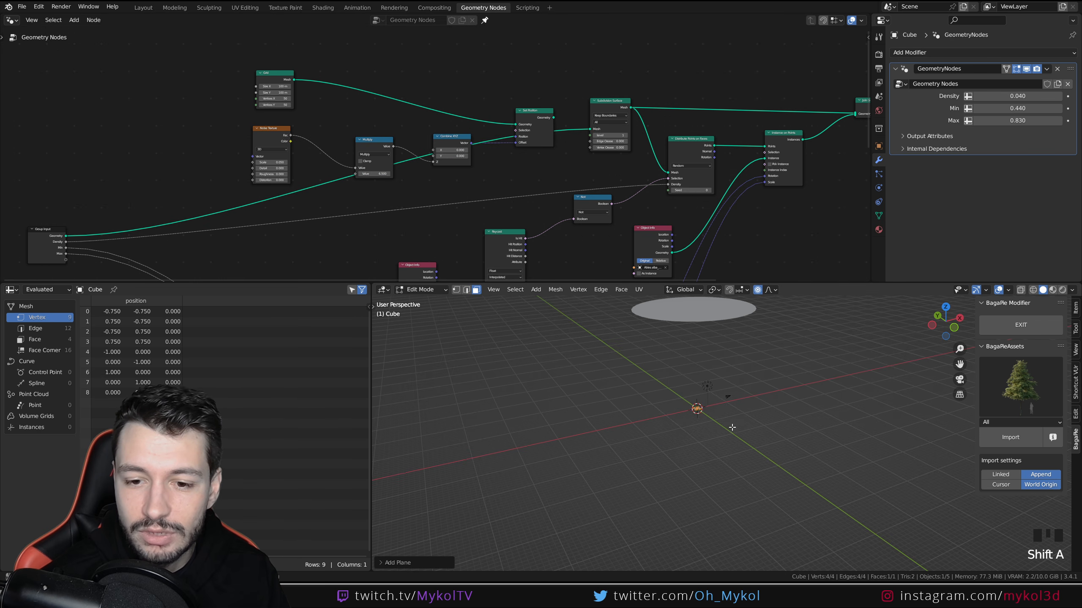
{"action": "key", "text": "s"}
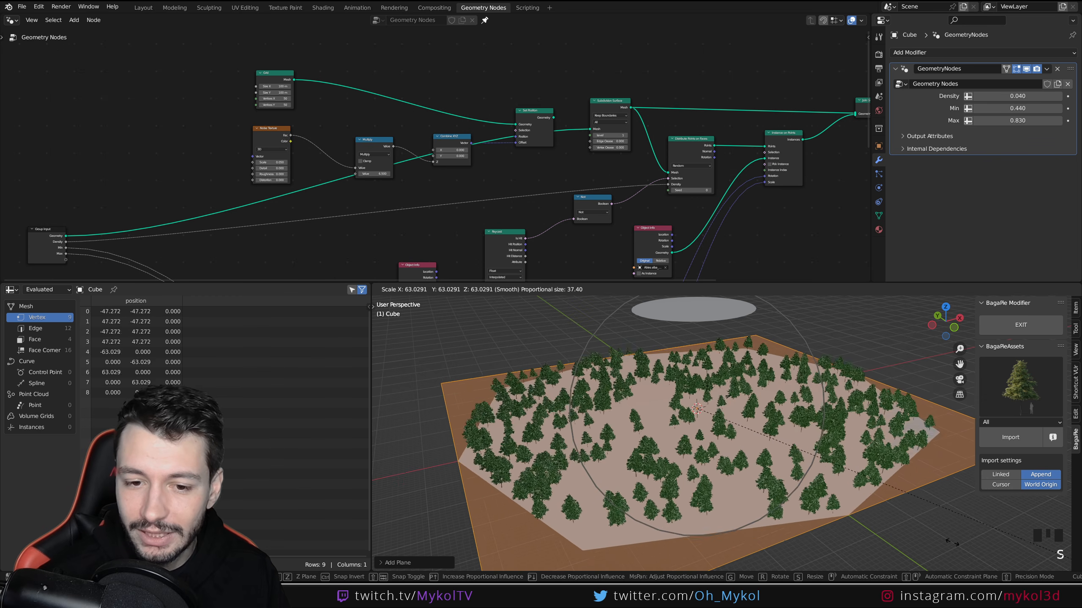
{"action": "left_click", "coordinate": [954, 545]}
{"action": "scroll", "coordinate": [733, 446], "scroll_direction": "down", "scroll_amount": 2}
{"action": "middle_click_drag", "start_coordinate": [724, 444], "coordinate": [733, 445]}
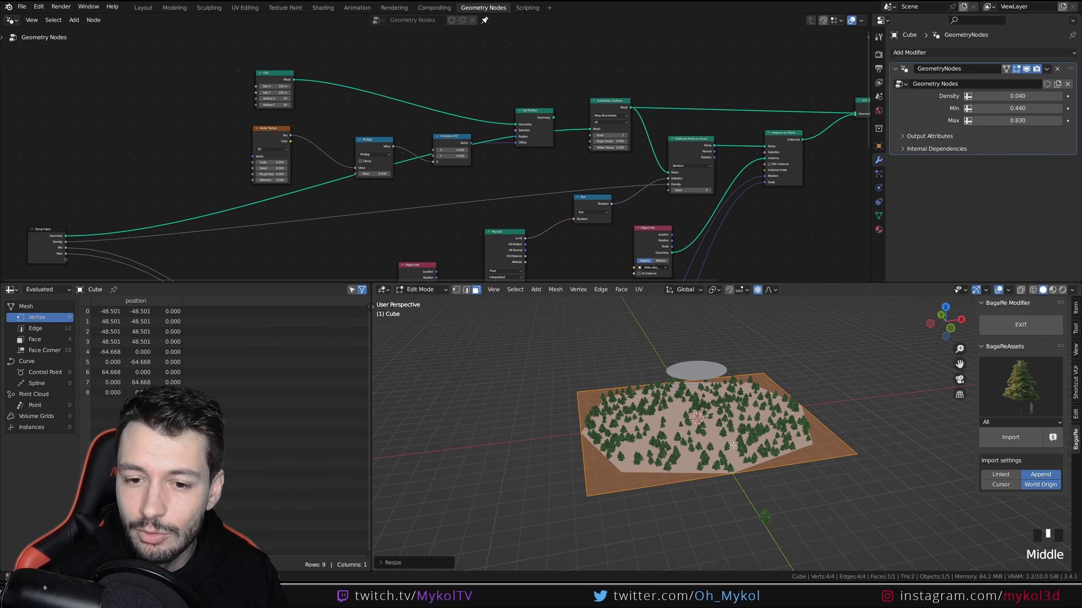
- Add six centred loop cuts across the plane in one direction and five in the other
{"action": "key", "text": "ctrl+r"}
{"action": "left_click", "coordinate": [706, 470]}
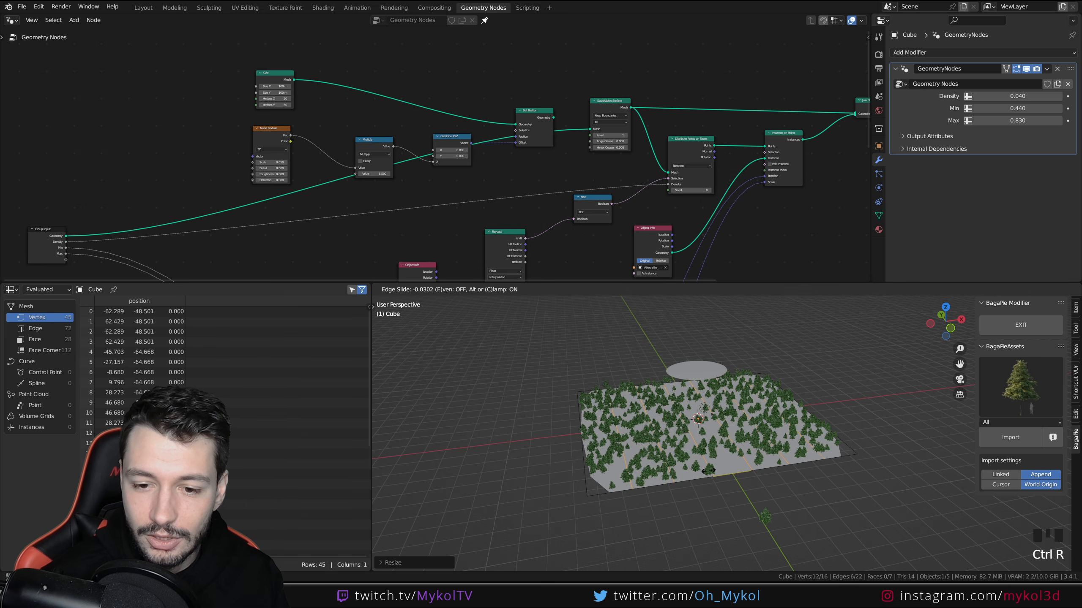
{"action": "right_click", "coordinate": [690, 450]}
{"action": "key", "text": "ctrl+r"}
{"action": "left_click", "coordinate": [687, 427]}
{"action": "right_click", "coordinate": [686, 426]}
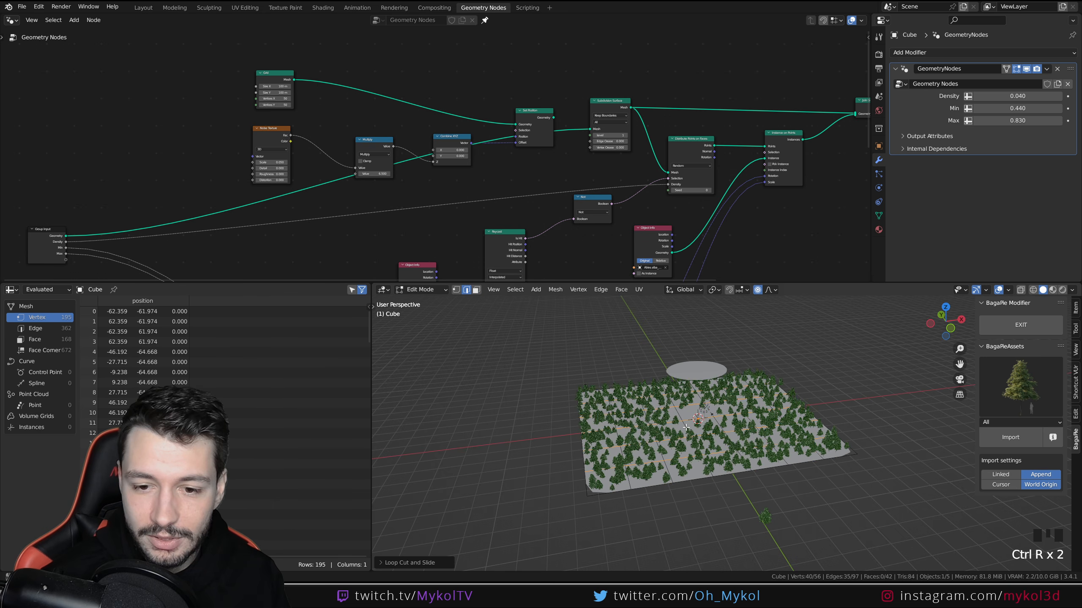
- Raise a single vertex near the plane's edge along Z with smooth proportional editing at a 37.4 m radius, and inspect the forested hill
{"action": "middle_click_drag", "start_coordinate": [687, 426], "coordinate": [710, 440]}
{"action": "left_click", "coordinate": [455, 289]}
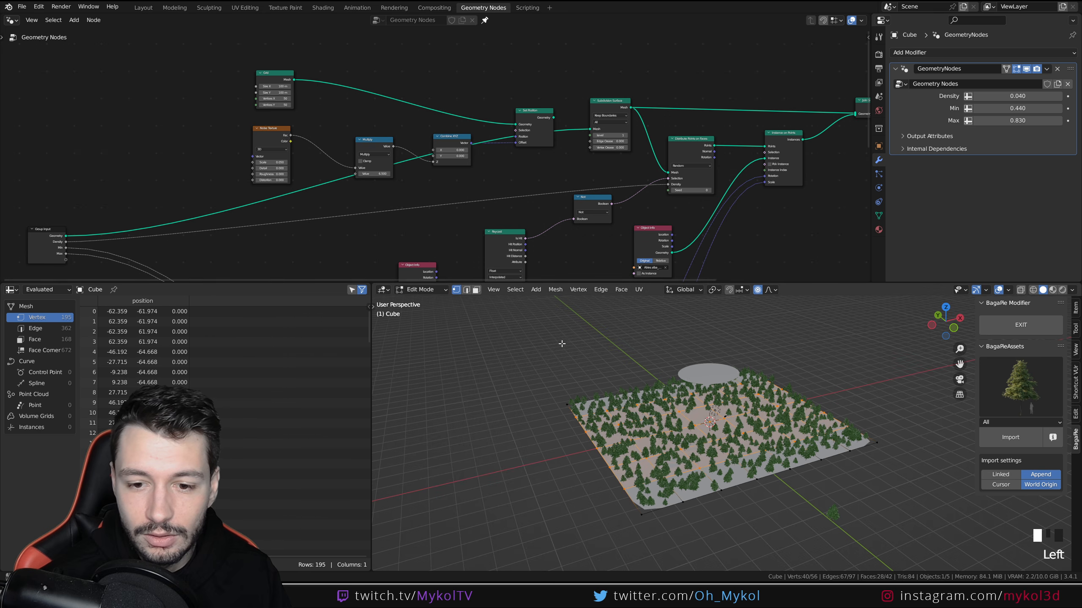
{"action": "left_click", "coordinate": [638, 439]}
{"action": "key", "text": "g"}
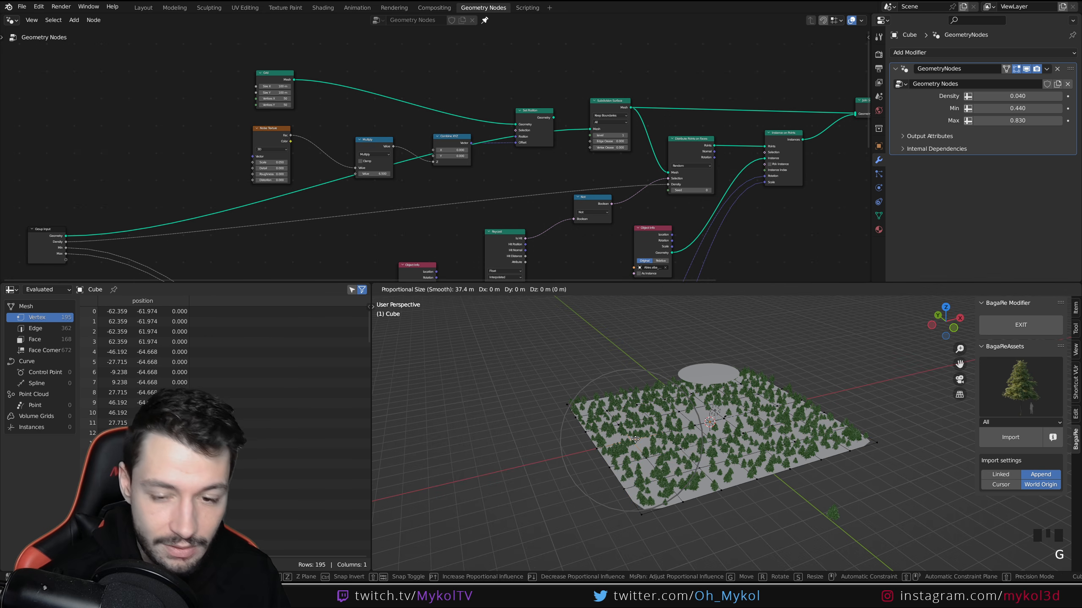
{"action": "key", "text": "z"}
{"action": "left_click", "coordinate": [472, 176]}
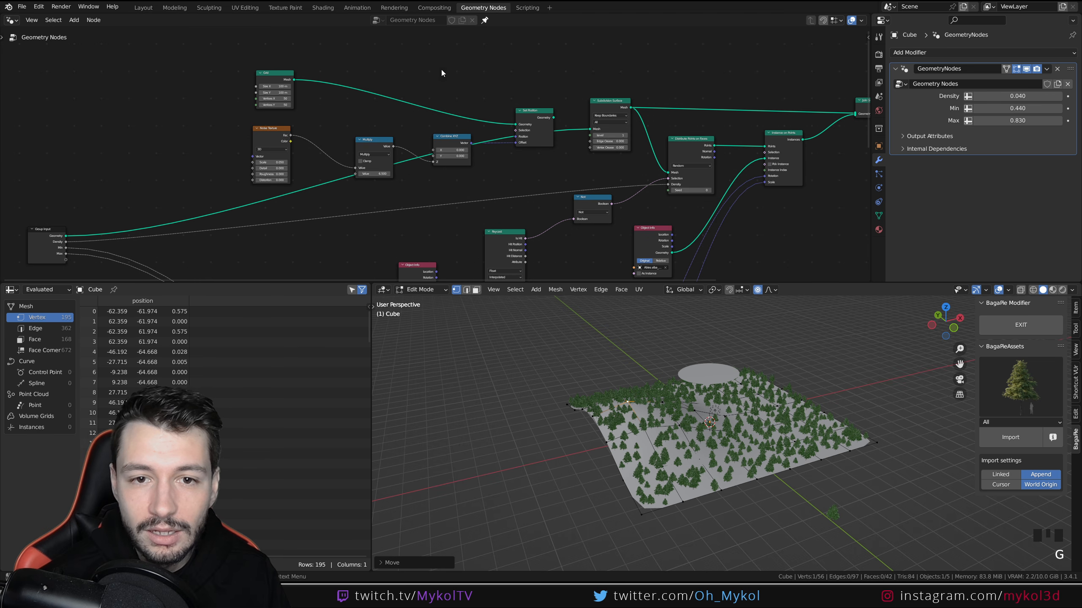
{"action": "middle_click_drag", "start_coordinate": [503, 151], "coordinate": [472, 146]}
{"action": "key", "text": "Tab"}
{"action": "middle_click_drag", "start_coordinate": [682, 443], "coordinate": [655, 439]}
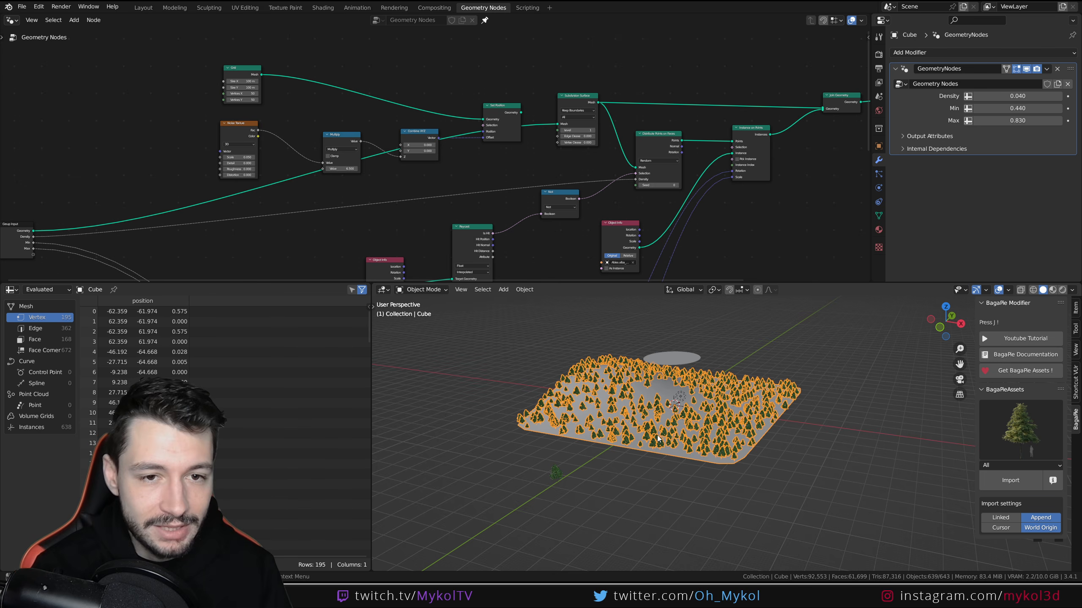
- Delete all of the Cube object's mesh geometry in Edit Mode
{"action": "key", "text": "Tab"}
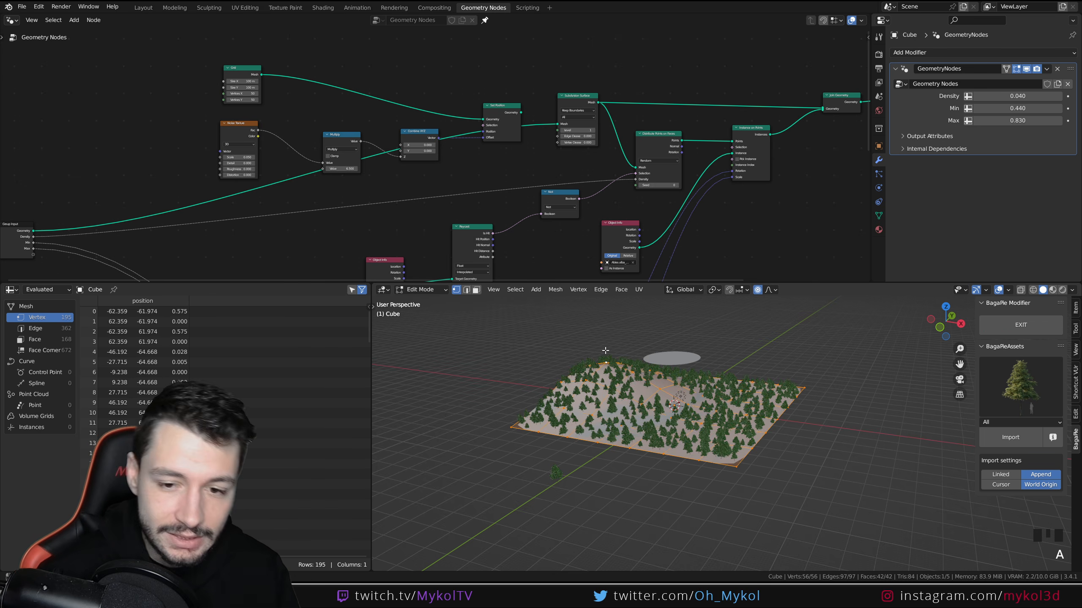
{"action": "key", "text": "a"}
{"action": "key", "text": "x"}
{"action": "key", "text": "Delete"}
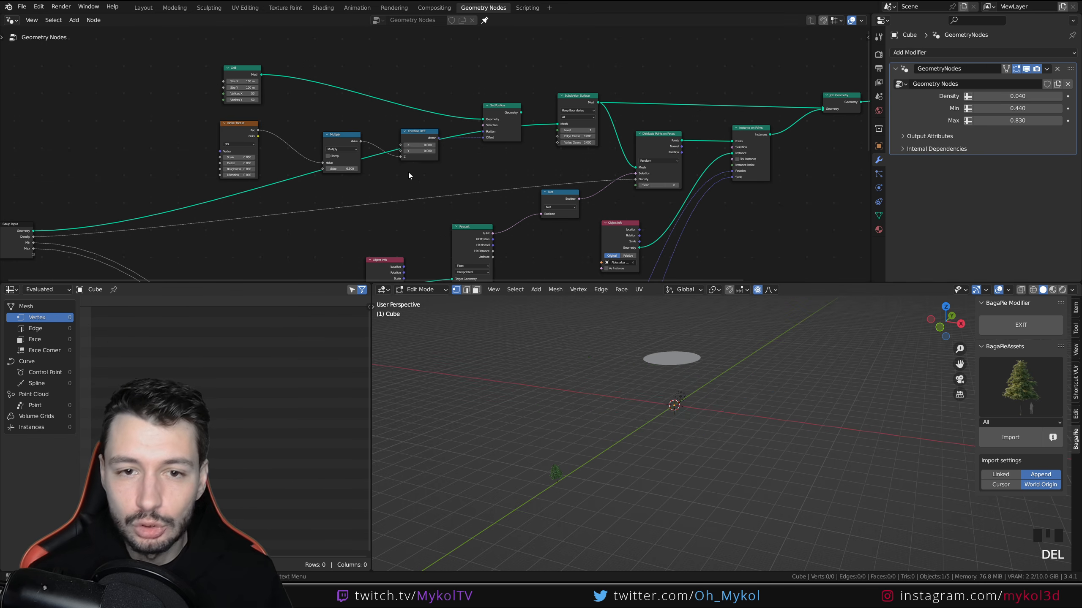
- Reconnect the Set Position geometry output to the Subdivision Surface mesh input and view the whole node tree
{"action": "left_click_drag", "start_coordinate": [520, 111], "coordinate": [557, 124]}
{"action": "middle_click_drag", "start_coordinate": [664, 375], "coordinate": [677, 391]}
{"action": "scroll", "coordinate": [483, 186], "scroll_direction": "down", "scroll_amount": 3}
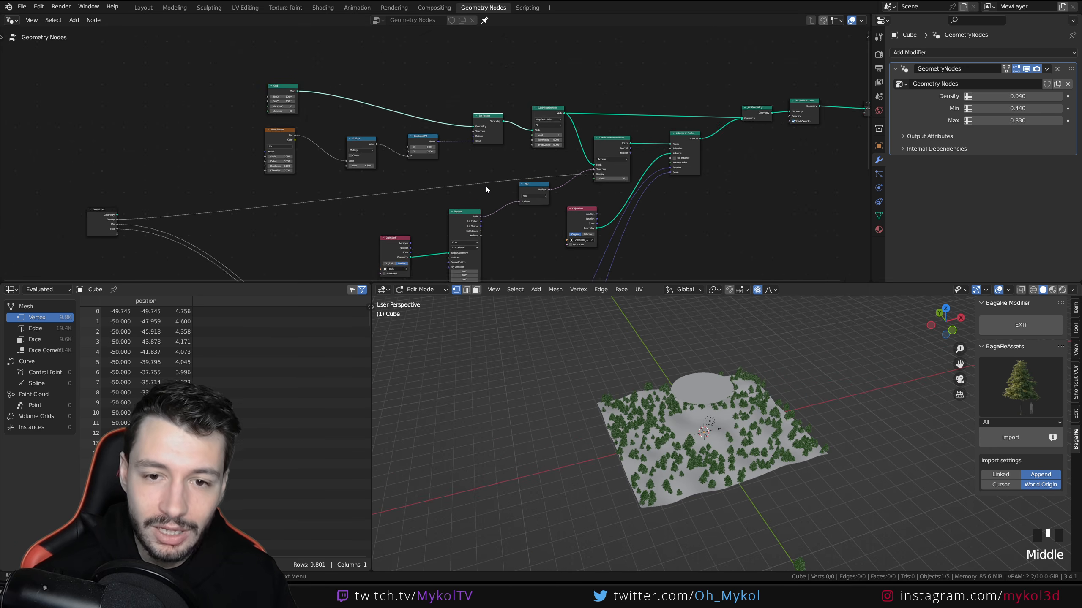
{"action": "middle_click_drag", "start_coordinate": [485, 189], "coordinate": [383, 90]}
{"action": "scroll", "coordinate": [436, 147], "scroll_direction": "down", "scroll_amount": 4}
{"action": "middle_click_drag", "start_coordinate": [550, 77], "coordinate": [490, 171]}
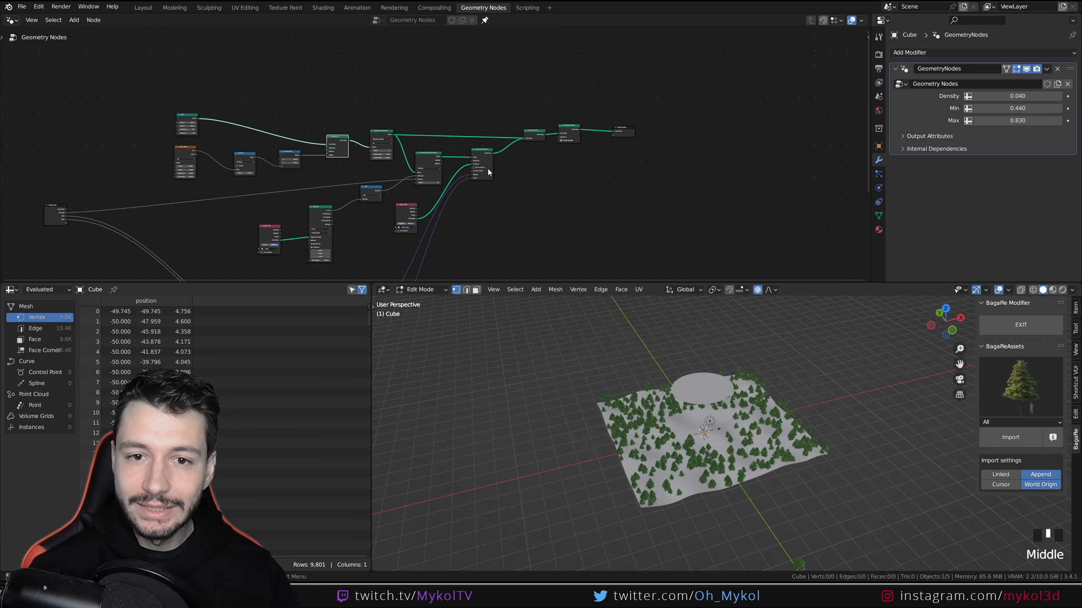
- Set the render engine to Cycles on GPU Compute and enable viewport denoising
{"action": "scroll", "coordinate": [490, 171], "scroll_direction": "up", "scroll_amount": 5}
{"action": "middle_click_drag", "start_coordinate": [679, 432], "coordinate": [689, 456]}
{"action": "scroll", "coordinate": [675, 417], "scroll_direction": "up", "scroll_amount": 7}
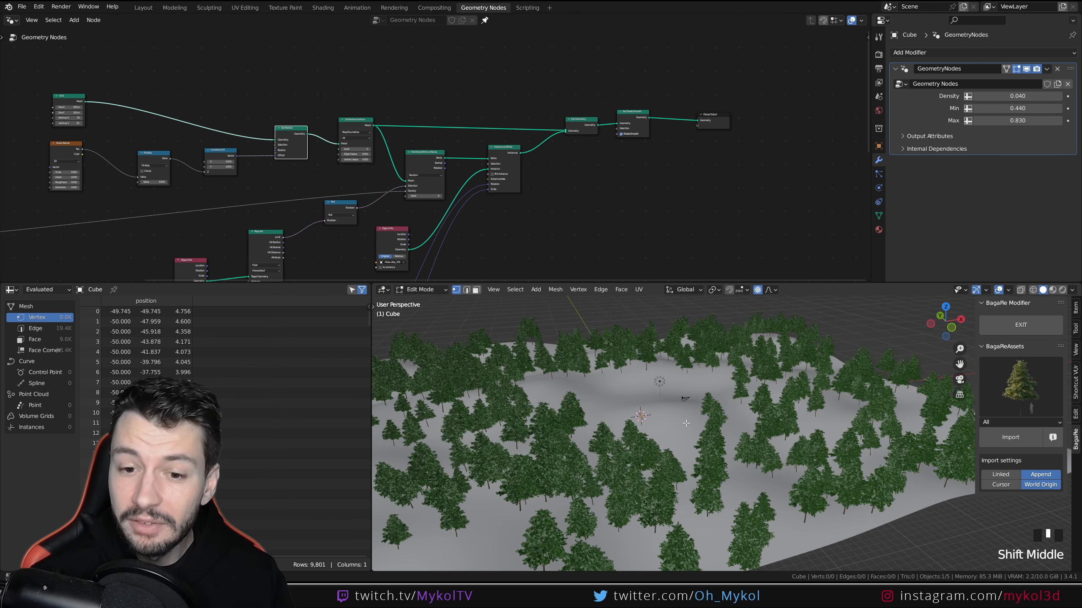
{"action": "middle_click_drag", "start_coordinate": [692, 409], "coordinate": [716, 408]}
{"action": "left_click", "coordinate": [878, 55]}
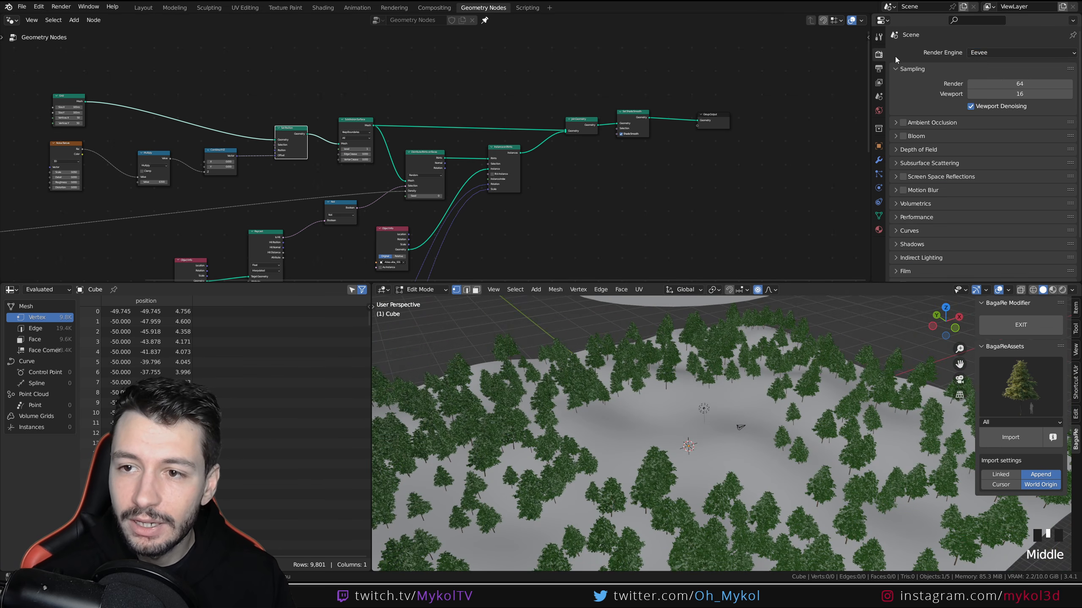
{"action": "left_click", "coordinate": [996, 52]}
{"action": "left_click", "coordinate": [998, 75]}
{"action": "left_click", "coordinate": [998, 75]}
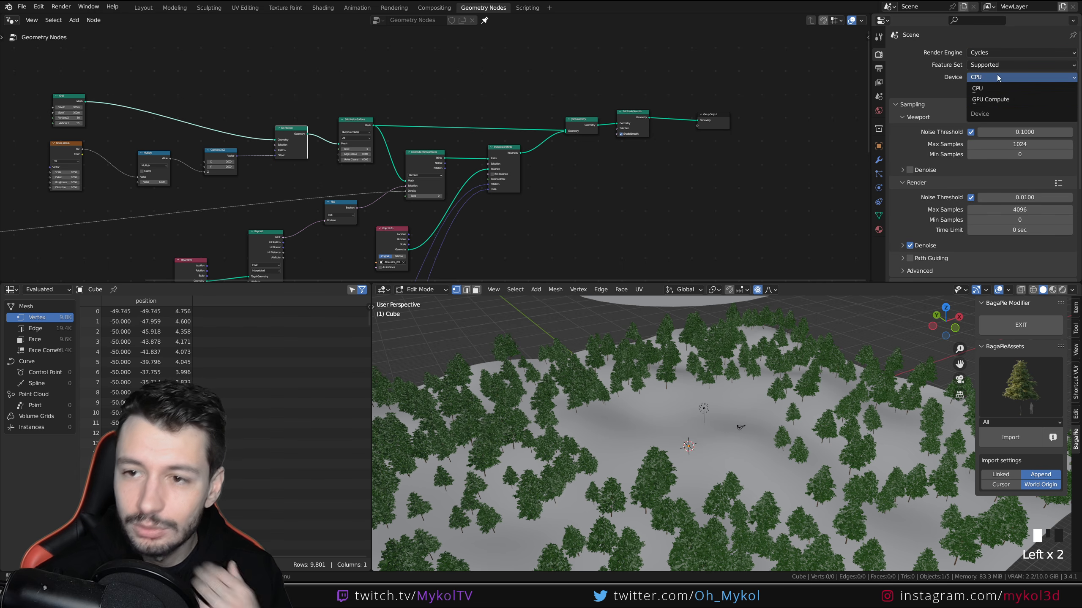
{"action": "left_click", "coordinate": [992, 101]}
{"action": "left_click", "coordinate": [903, 160]}
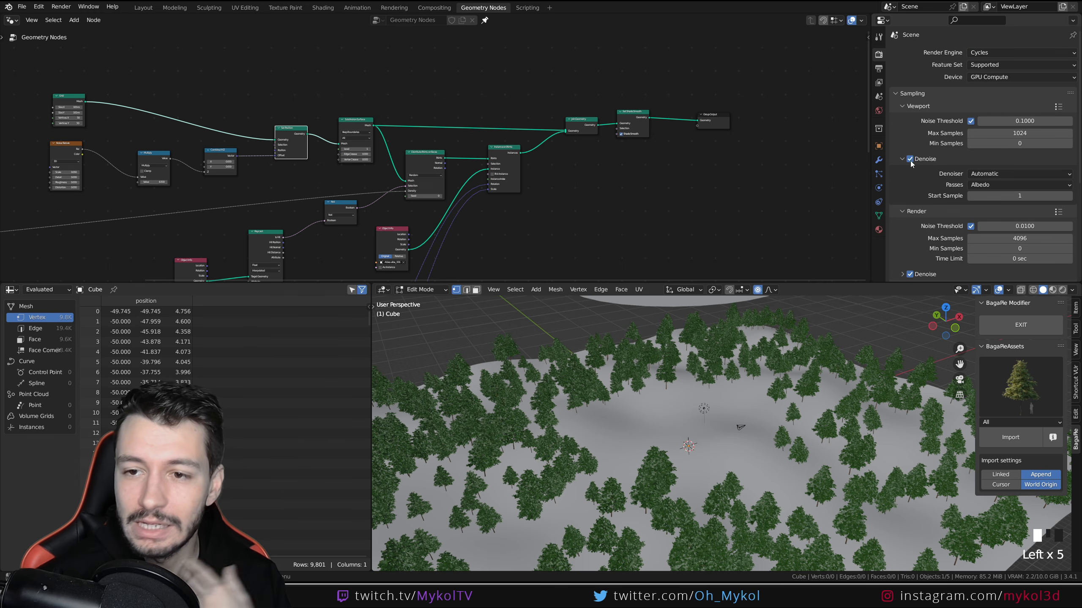
{"action": "left_click", "coordinate": [909, 159]}
- Use an Environment Texture for the World background color and load forest.exr from the 01_HDRi folder
{"action": "left_click", "coordinate": [878, 110]}
{"action": "left_click", "coordinate": [1013, 114]}
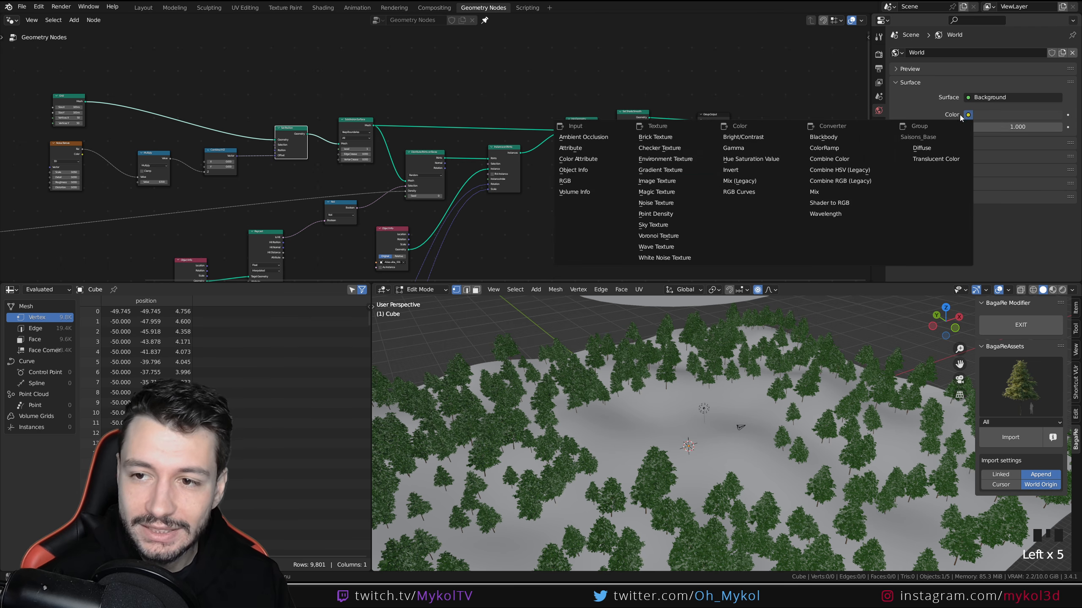
{"action": "left_click", "coordinate": [674, 159]}
{"action": "left_click", "coordinate": [1018, 127]}
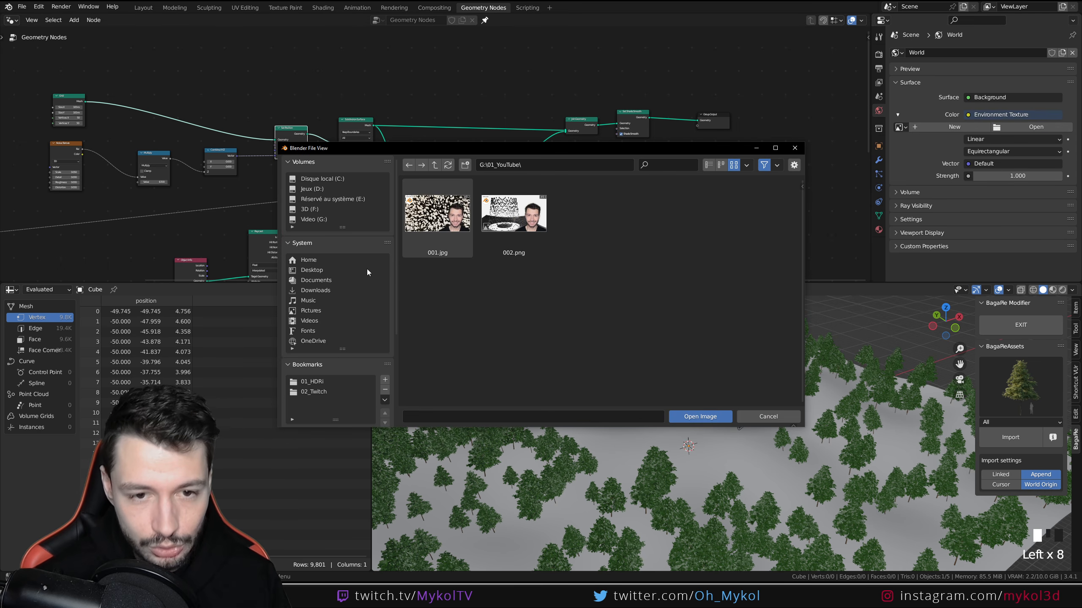
{"action": "left_click", "coordinate": [322, 381]}
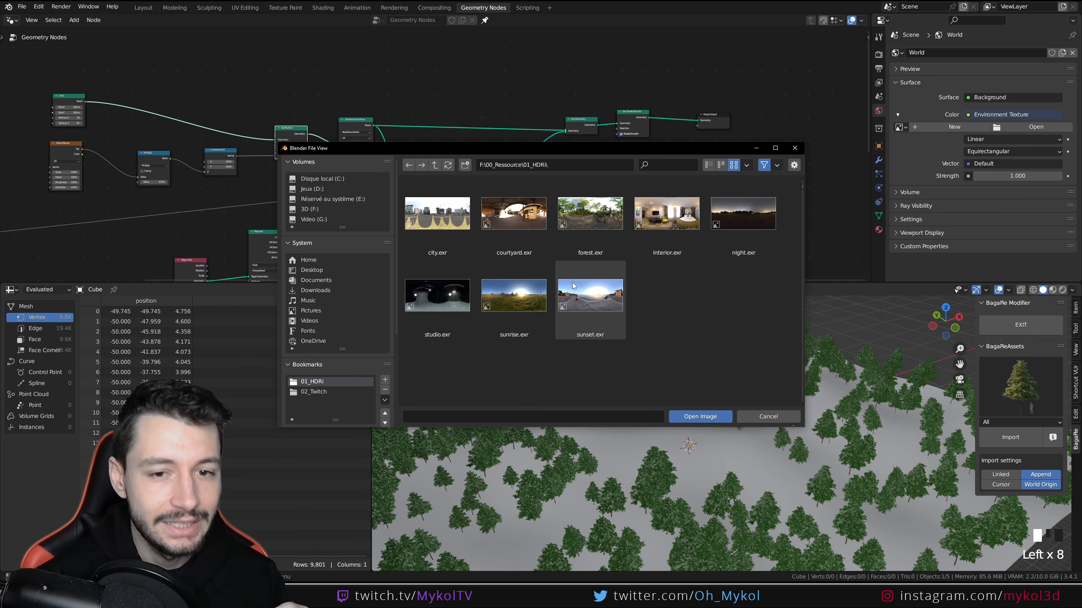
{"action": "double_click", "coordinate": [596, 232]}
- Make the film background transparent and display a close view of the trees in rendered viewport shading
{"action": "left_click", "coordinate": [878, 55]}
{"action": "scroll", "coordinate": [930, 193], "scroll_direction": "down", "scroll_amount": 5}
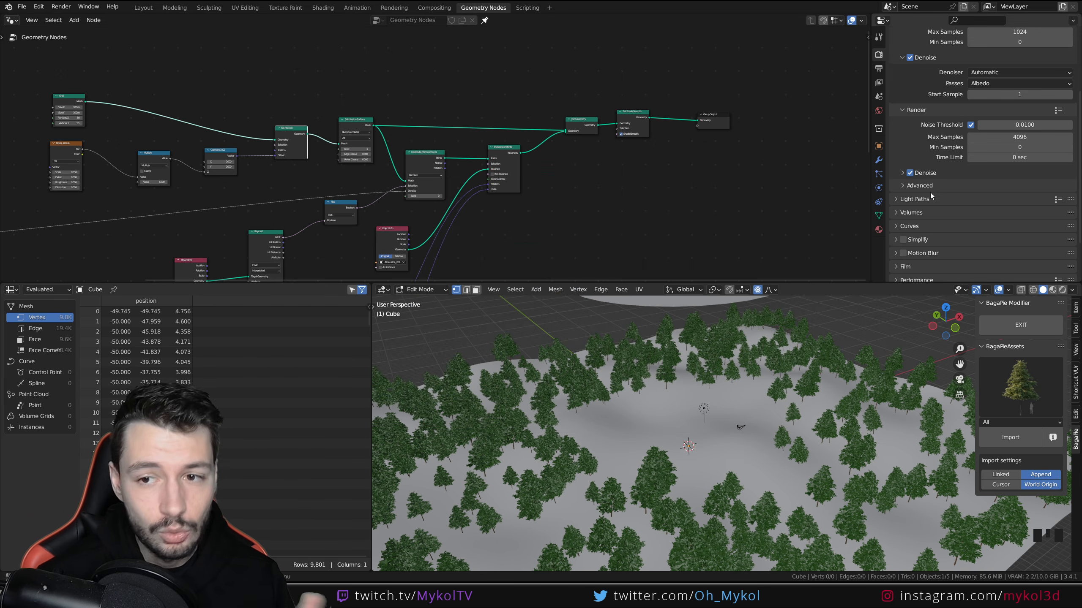
{"action": "left_click", "coordinate": [895, 207]}
{"action": "scroll", "coordinate": [904, 205], "scroll_direction": "down", "scroll_amount": 3}
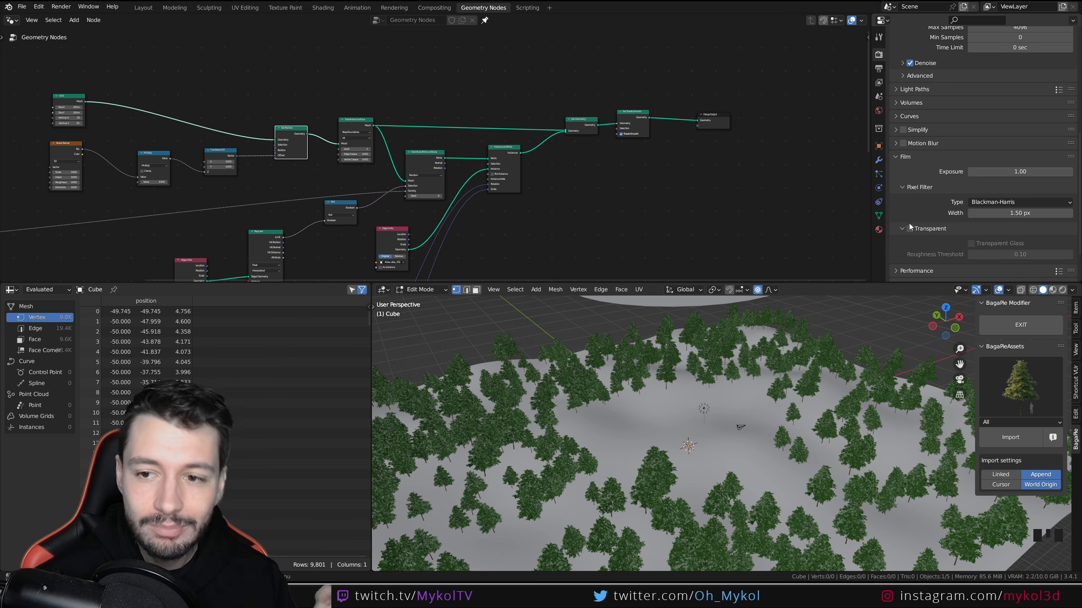
{"action": "left_click", "coordinate": [900, 158]}
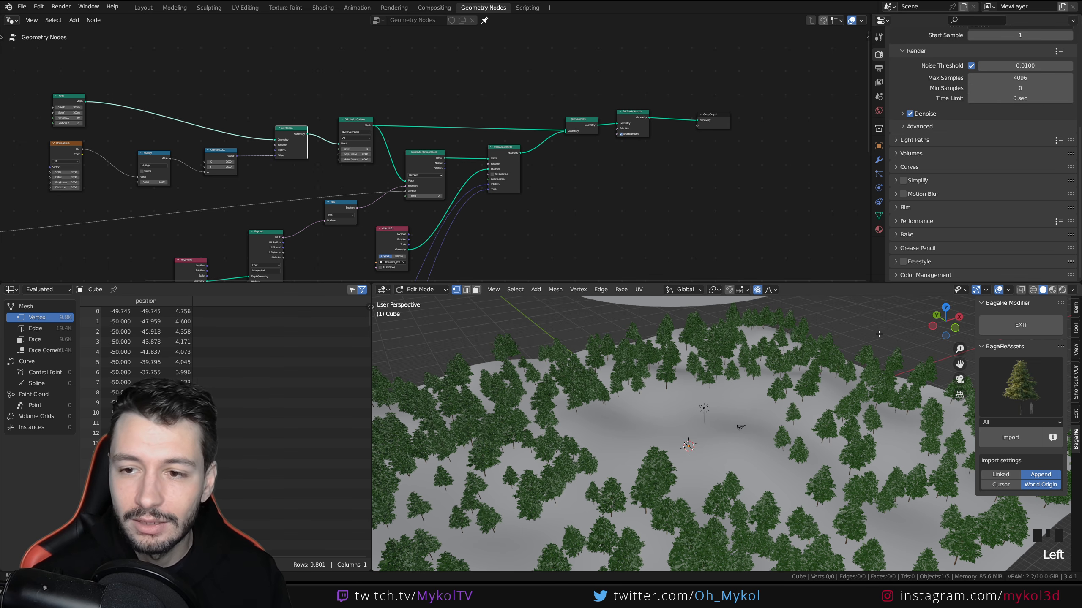
{"action": "middle_click_drag", "start_coordinate": [812, 384], "coordinate": [705, 342], "text": "shift"}
{"action": "scroll", "coordinate": [767, 390], "scroll_direction": "up", "scroll_amount": 3}
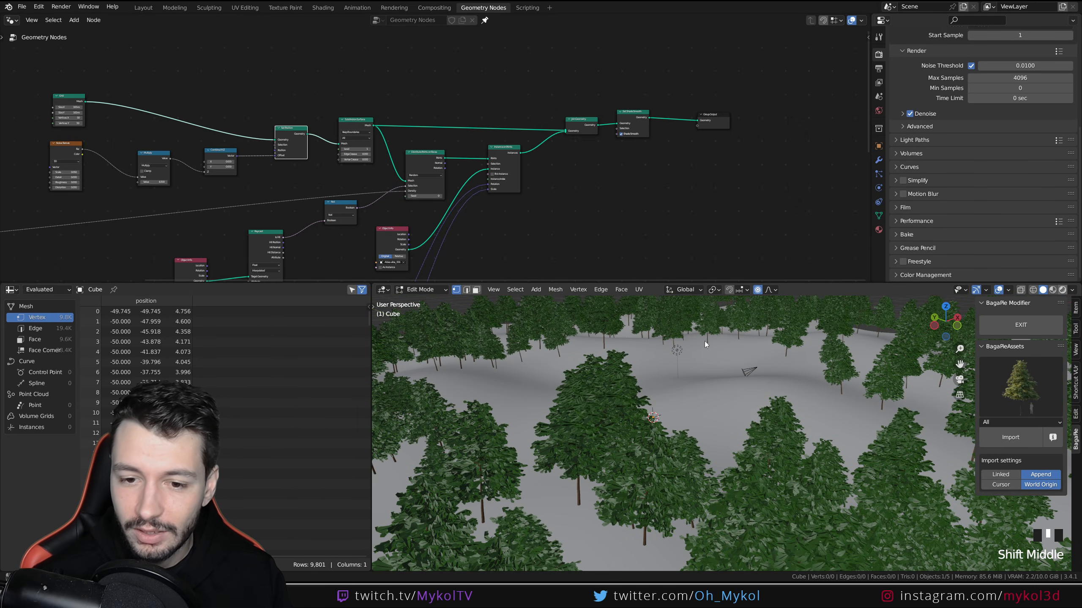
{"action": "left_click", "coordinate": [1062, 290]}
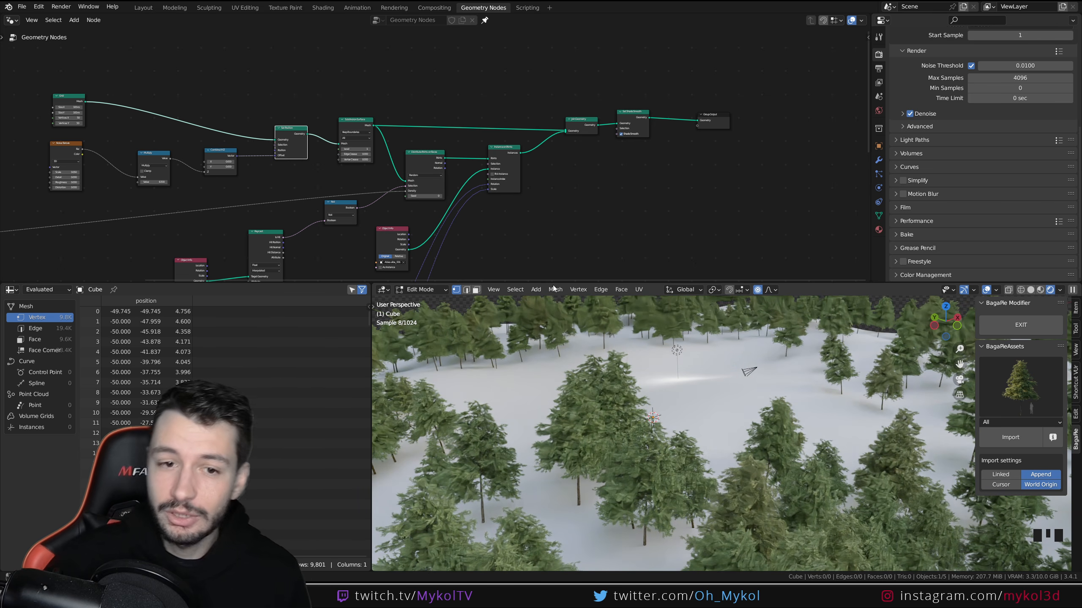
- Set the terrain modifier's Density to 0.06 and check the whole forest in rendered shading
{"action": "scroll", "coordinate": [411, 208], "scroll_direction": "up", "scroll_amount": 4}
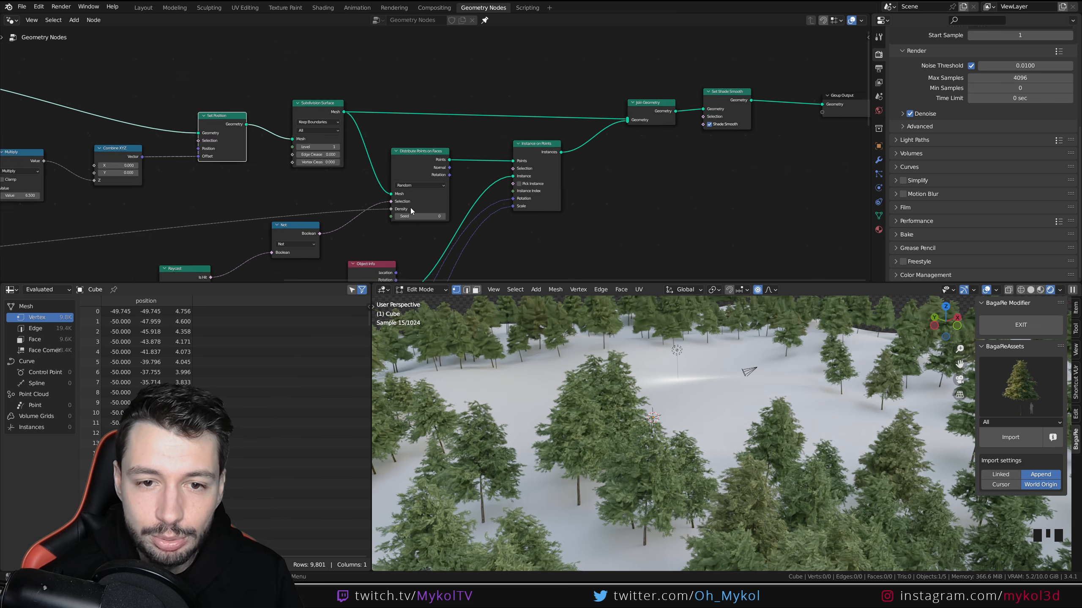
{"action": "middle_click_drag", "start_coordinate": [410, 222], "coordinate": [474, 172]}
{"action": "middle_click_drag", "start_coordinate": [549, 234], "coordinate": [566, 166]}
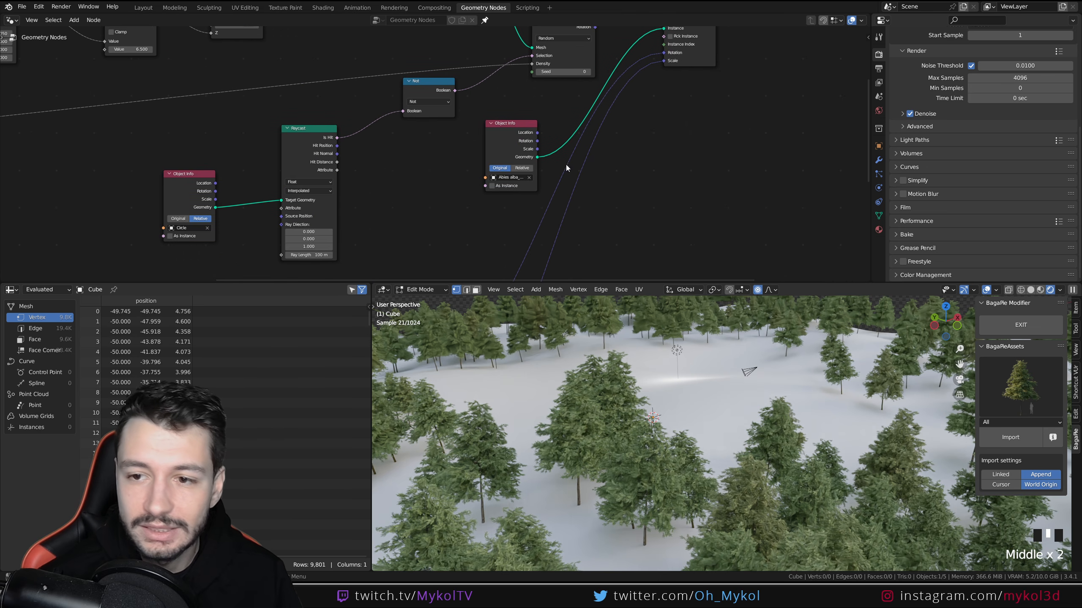
{"action": "left_click", "coordinate": [878, 159]}
{"action": "left_click", "coordinate": [1014, 96]}
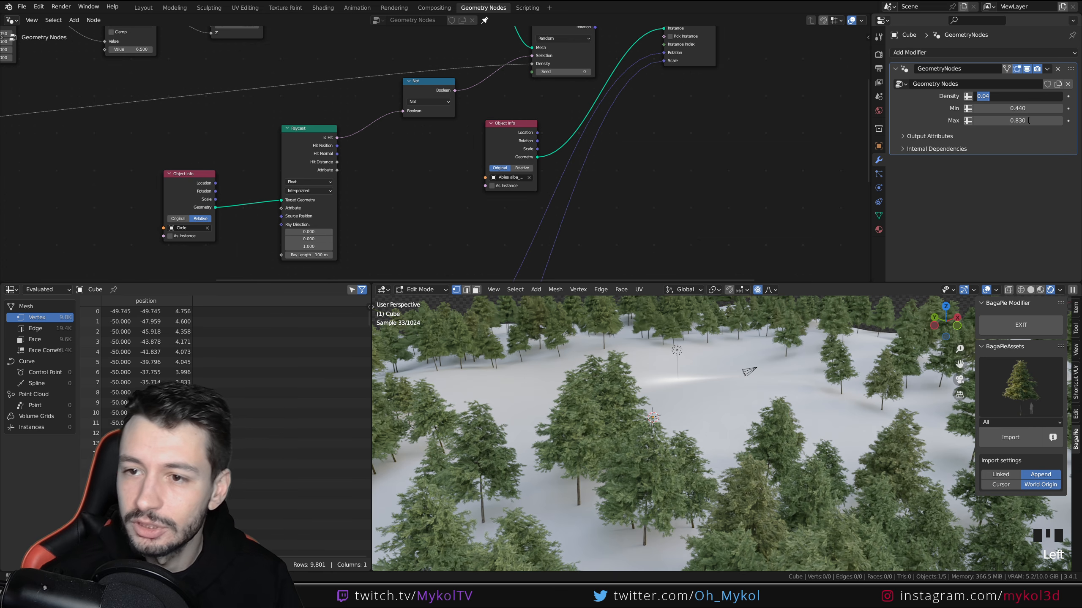
{"action": "type", "text": "0.06"}
{"action": "key", "text": "Return"}
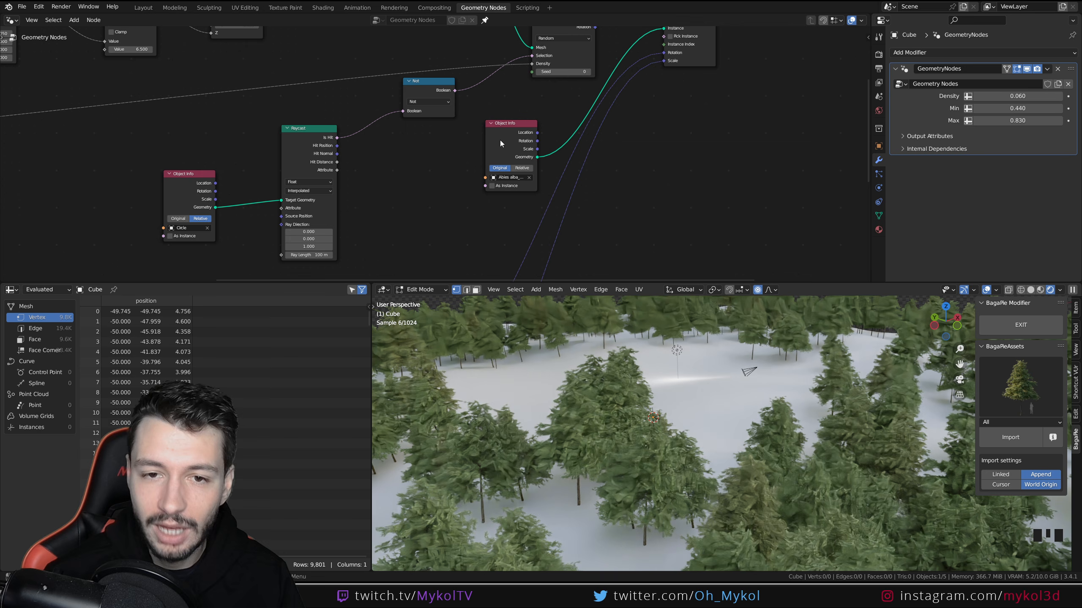
{"action": "scroll", "coordinate": [690, 358], "scroll_direction": "down", "scroll_amount": 4}
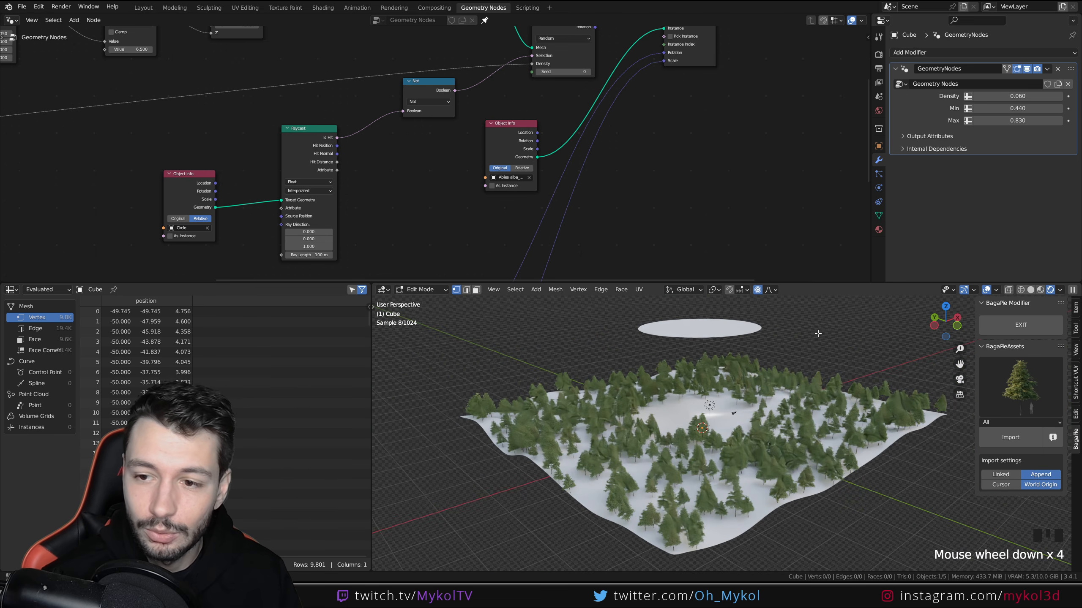
{"action": "left_click", "coordinate": [1030, 290]}
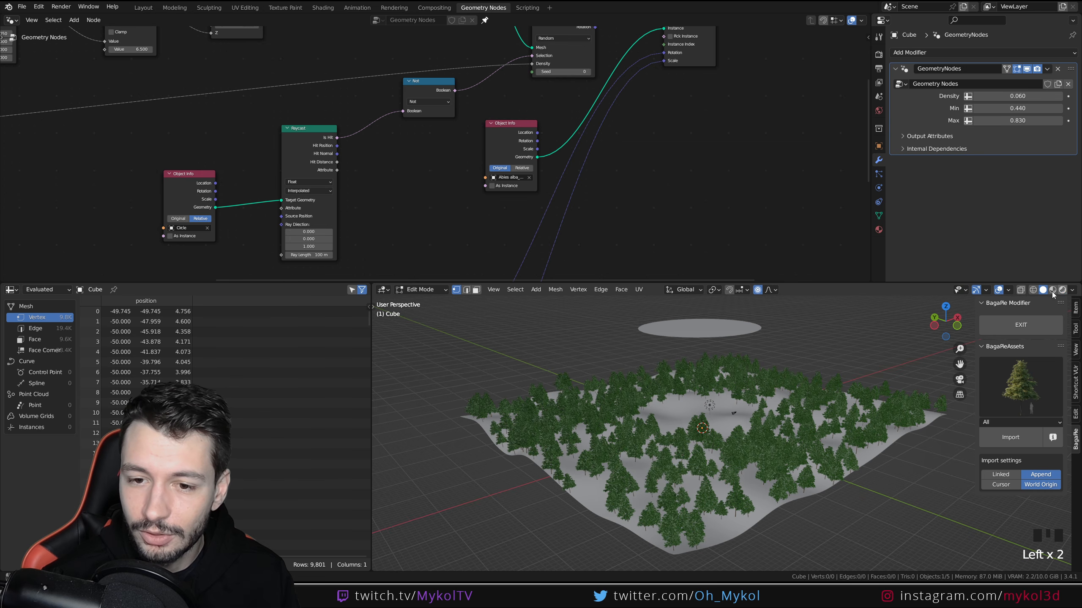
{"action": "left_click", "coordinate": [1062, 290]}
- Leave Edit Mode and scale the Circle object freely to resize the clearing in the forest
{"action": "key", "text": "Tab"}
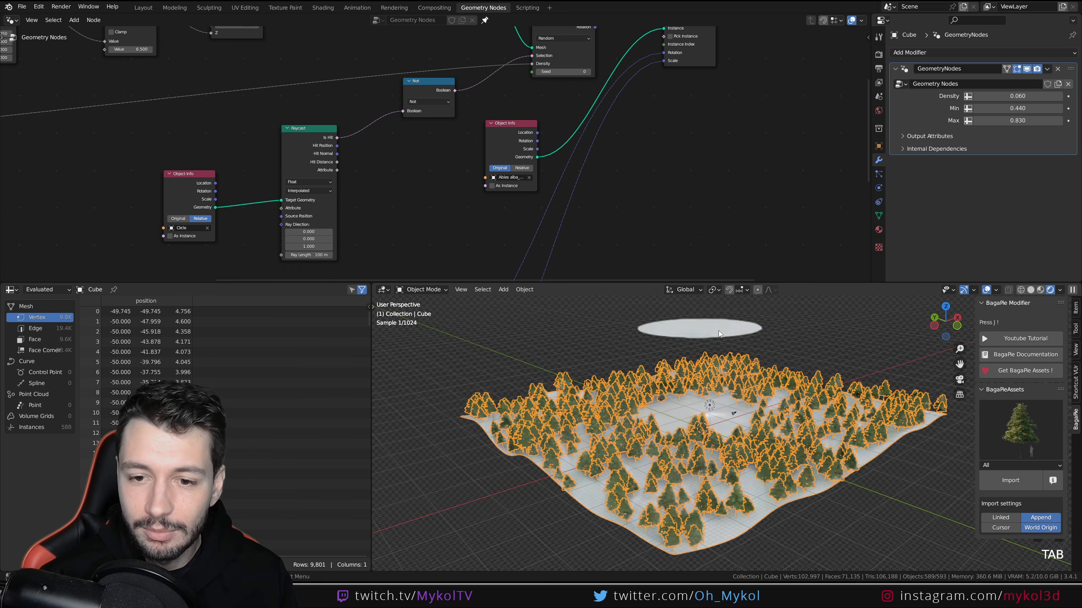
{"action": "left_click", "coordinate": [718, 331]}
{"action": "key", "text": "s"}
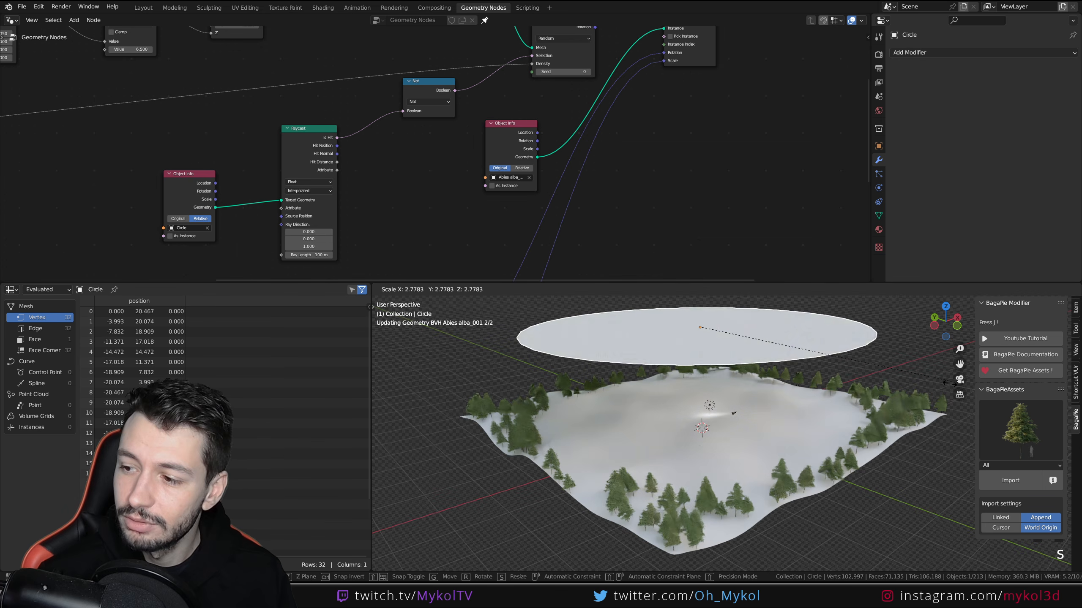
{"action": "left_click", "coordinate": [762, 363]}
{"action": "middle_click_drag", "start_coordinate": [762, 363], "coordinate": [774, 397]}
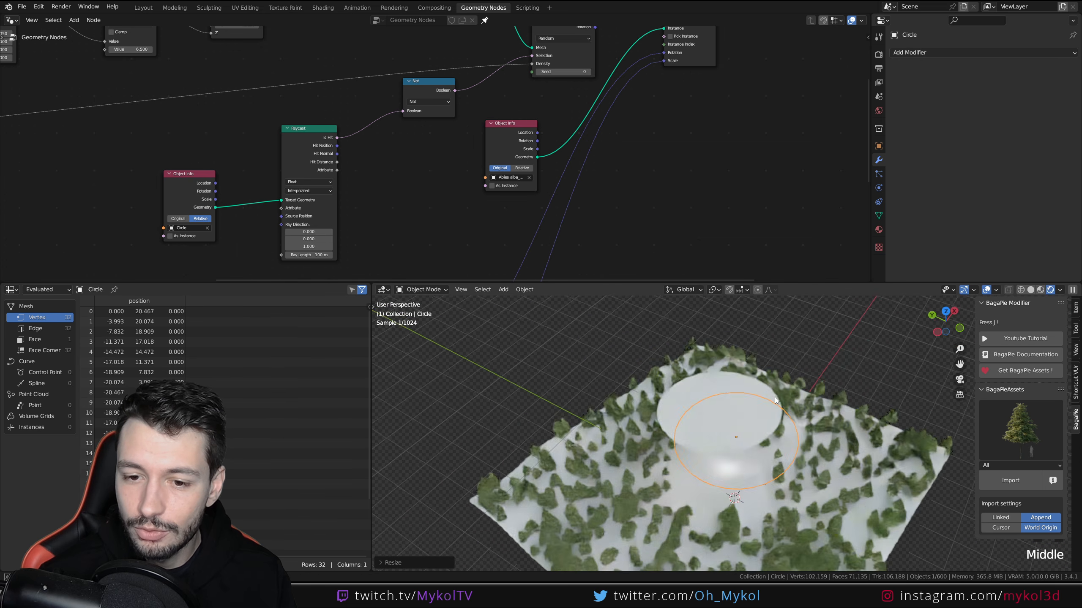
- Bend the circle into a crescent by moving one edge vertex along X with smooth proportional editing
{"action": "key", "text": "Tab"}
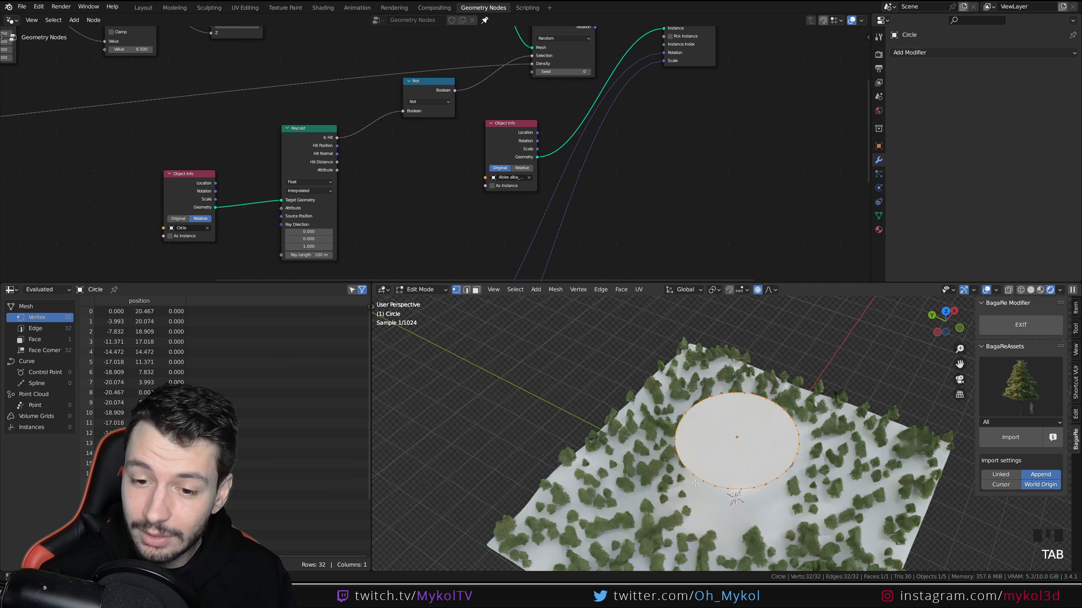
{"action": "left_click", "coordinate": [697, 475]}
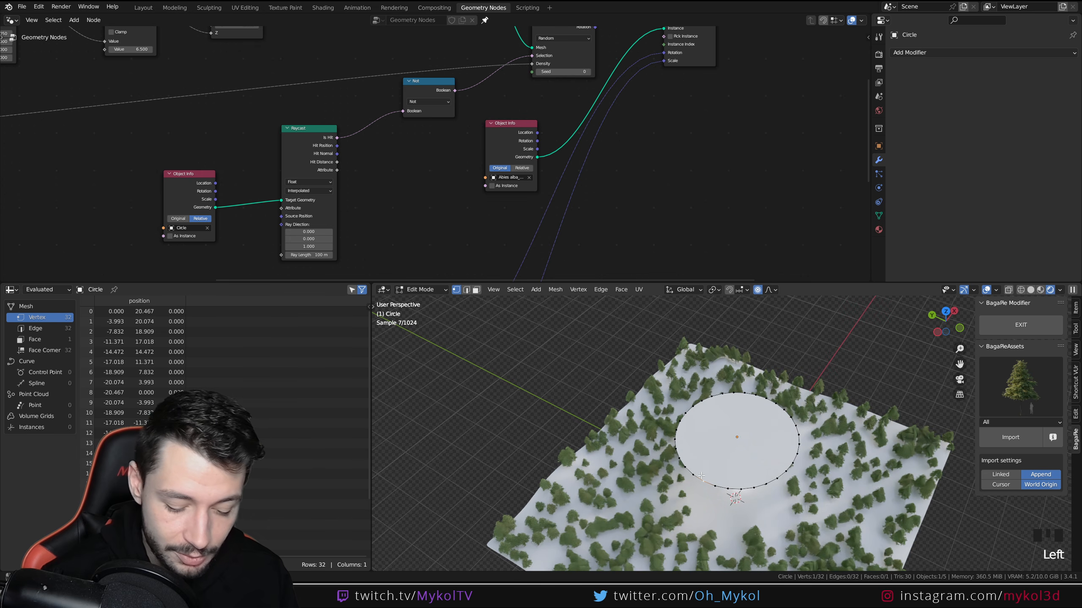
{"action": "key", "text": "g"}
{"action": "key", "text": "x"}
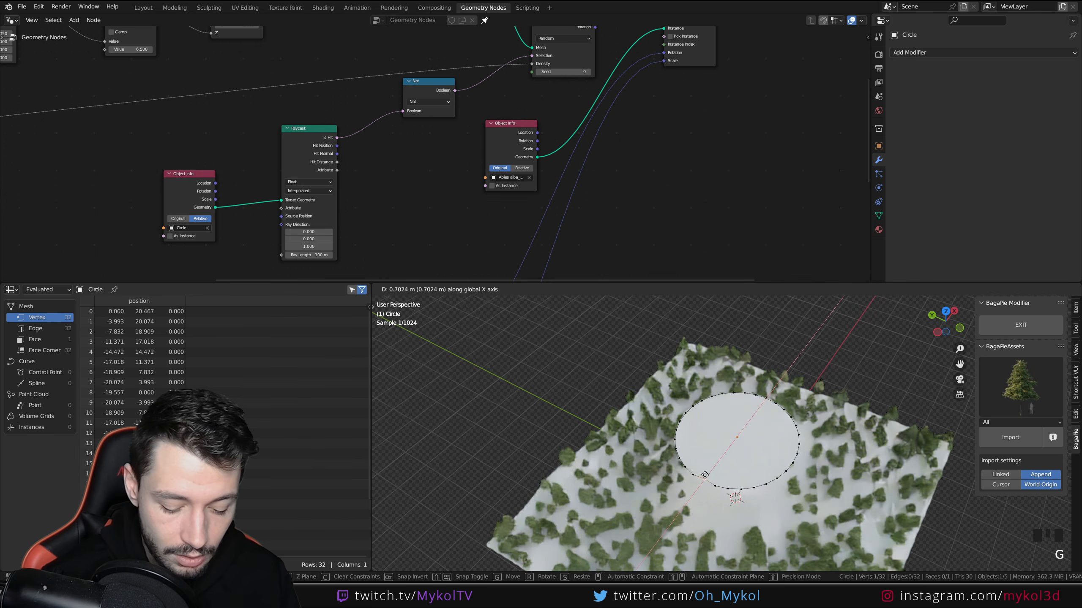
{"action": "key", "text": "o"}
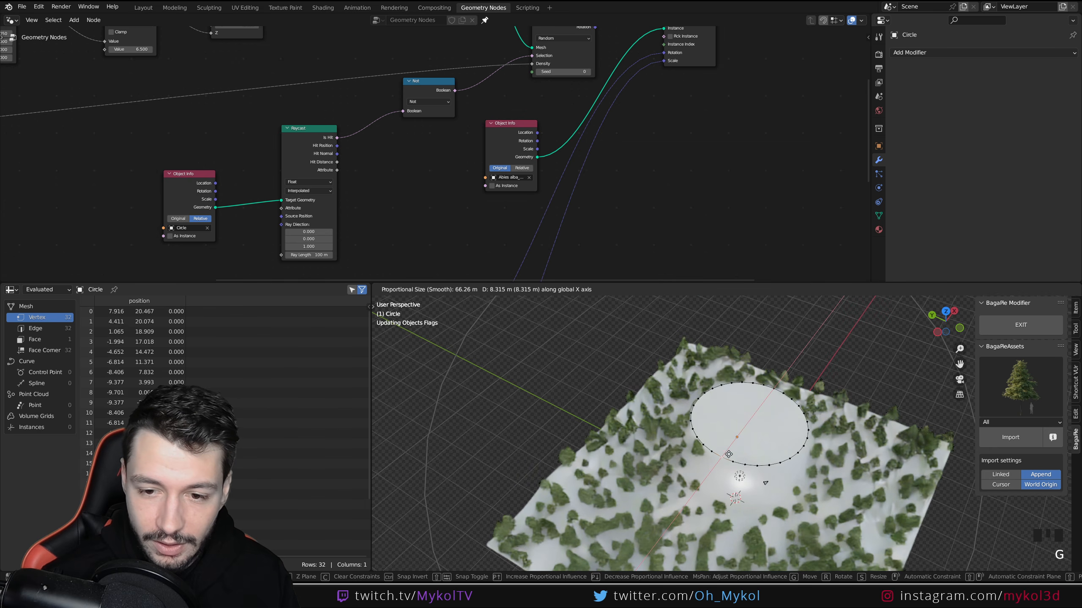
{"action": "scroll", "coordinate": [729, 454], "scroll_direction": "up", "scroll_amount": 8}
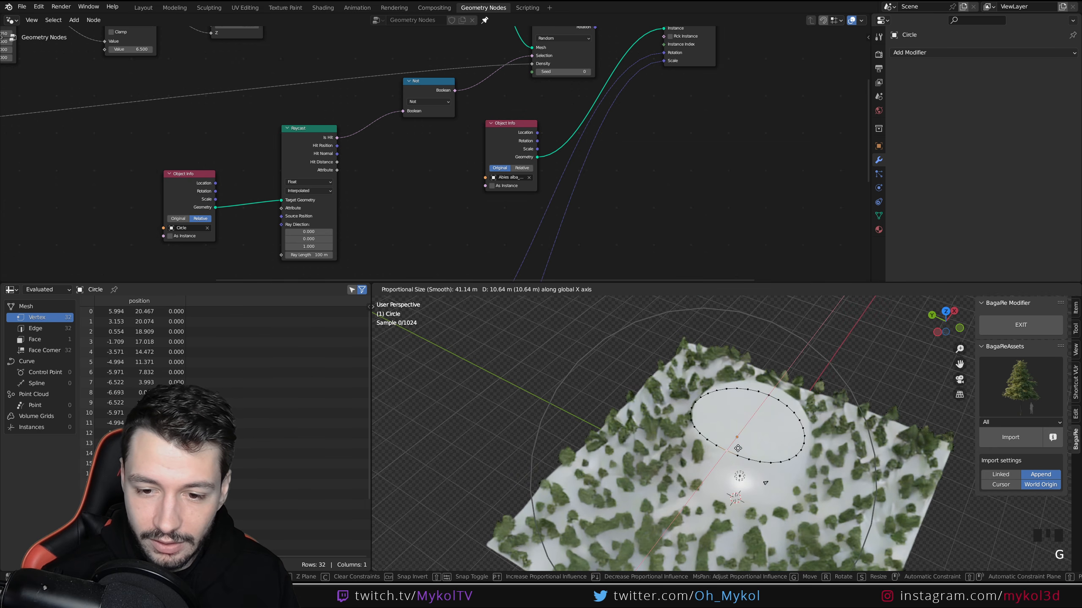
{"action": "left_click", "coordinate": [763, 433]}
- Scale up the crescent mask in Object Mode and inspect the clearing beneath it
{"action": "key", "text": "Tab"}
{"action": "key", "text": "s"}
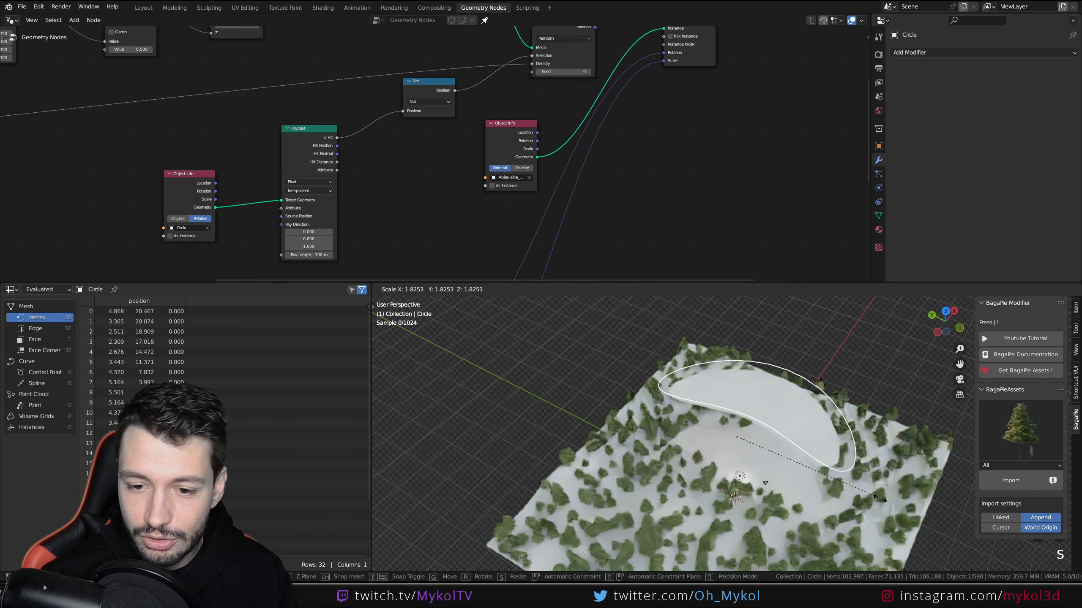
{"action": "left_click", "coordinate": [852, 474]}
{"action": "middle_click_drag", "start_coordinate": [852, 474], "coordinate": [801, 340]}
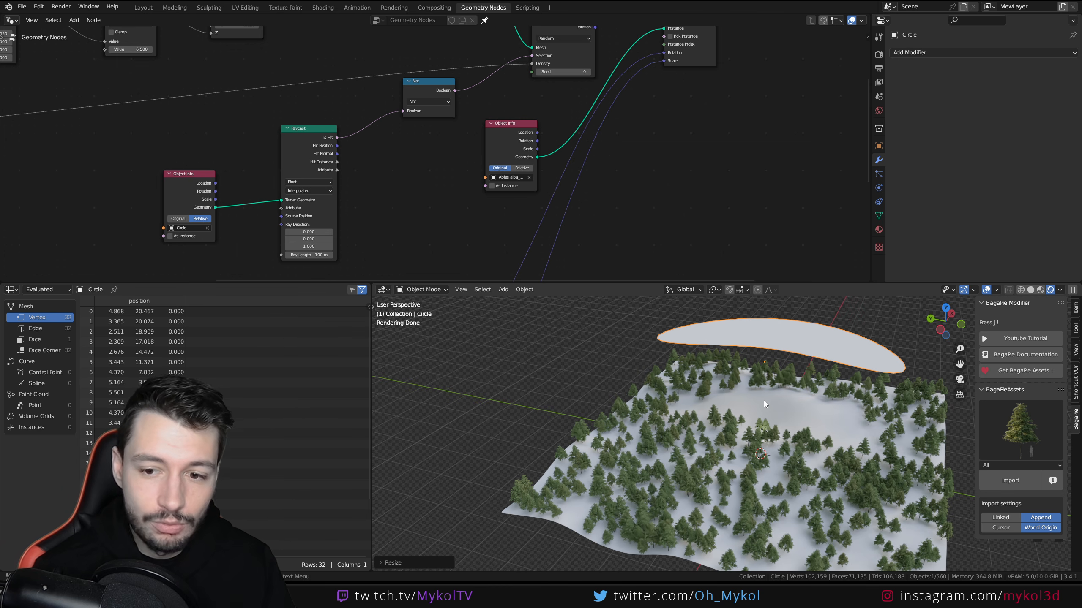
- Mute the Not node to limit the trees to the area under the mask, and undo the mute
{"action": "left_click_drag", "start_coordinate": [430, 85], "coordinate": [427, 106]}
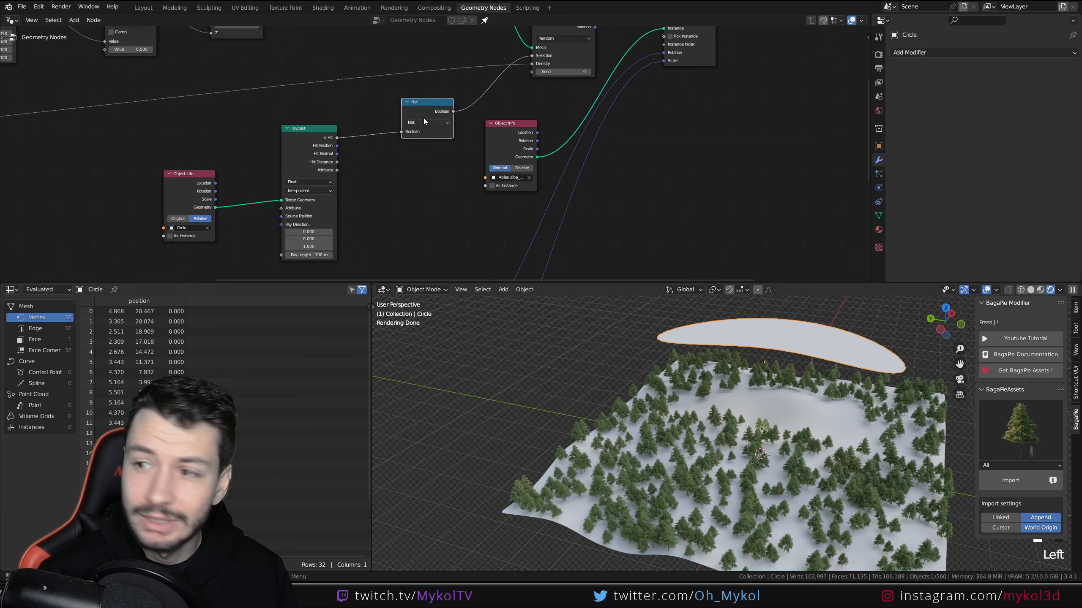
{"action": "key", "text": "m"}
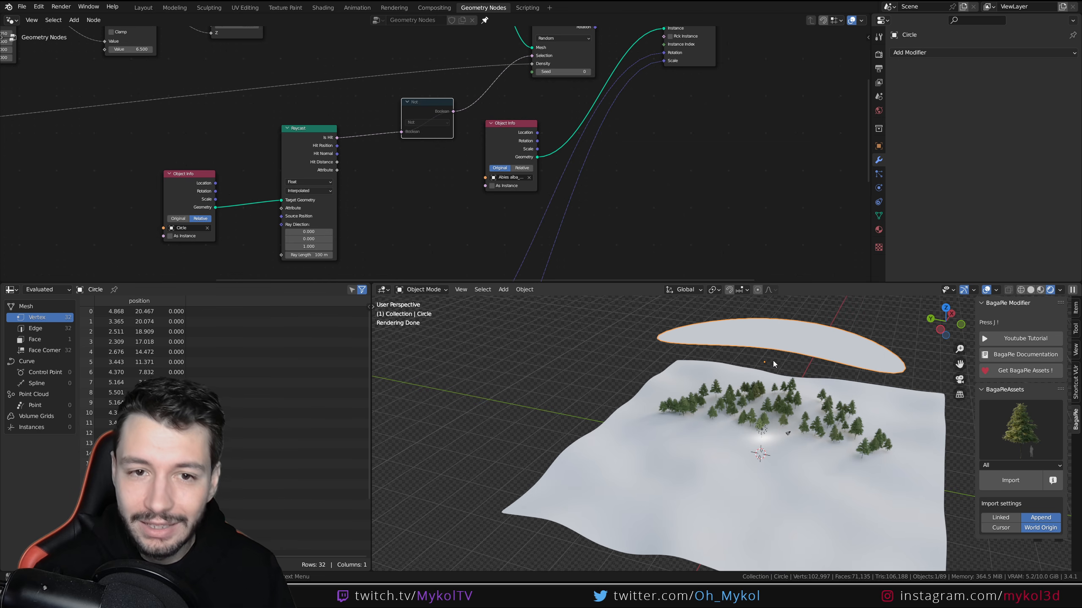
{"action": "key", "text": "ctrl+z"}
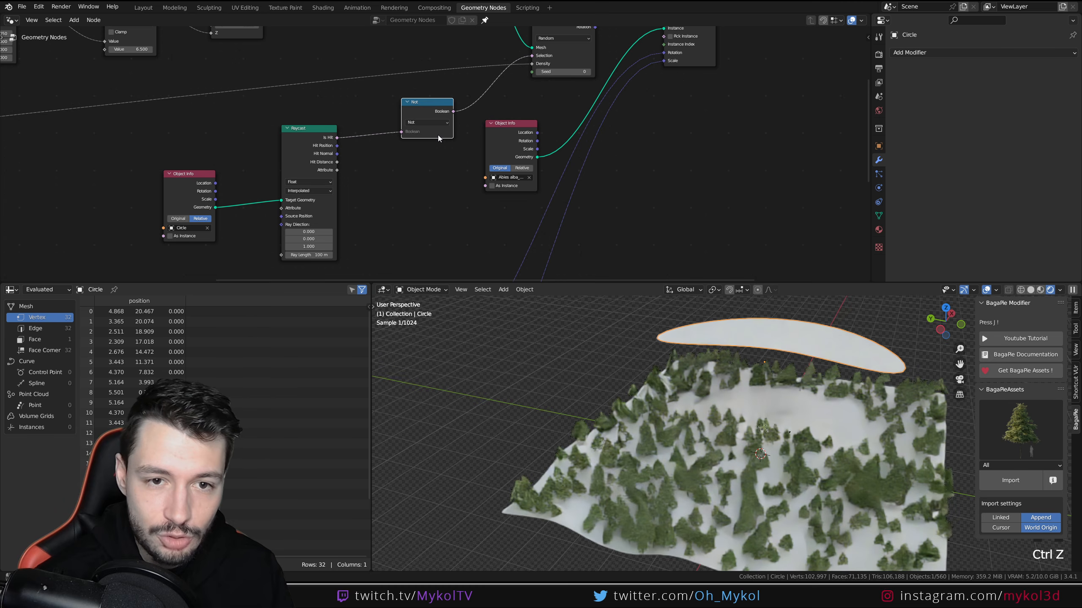
- Undo the Not node move, the crescent's scaling and the vertex deformation of the circle
{"action": "key", "text": "ctrl+z"}
{"action": "key", "text": "ctrl+z"}
{"action": "key", "text": "ctrl+z"}
{"action": "key", "text": "ctrl+z"}
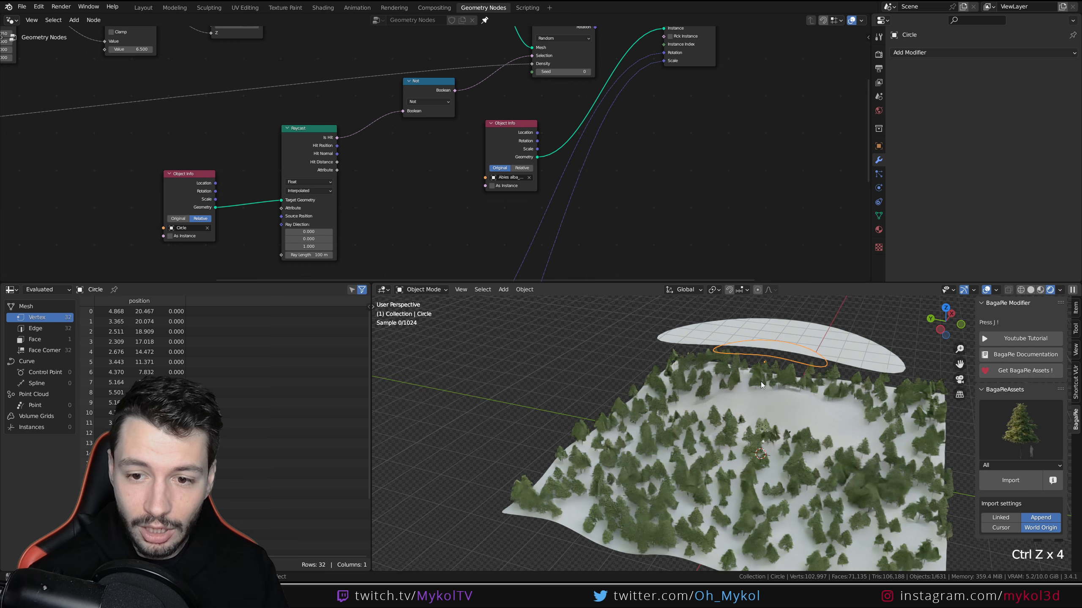
{"action": "key", "text": "ctrl+z"}
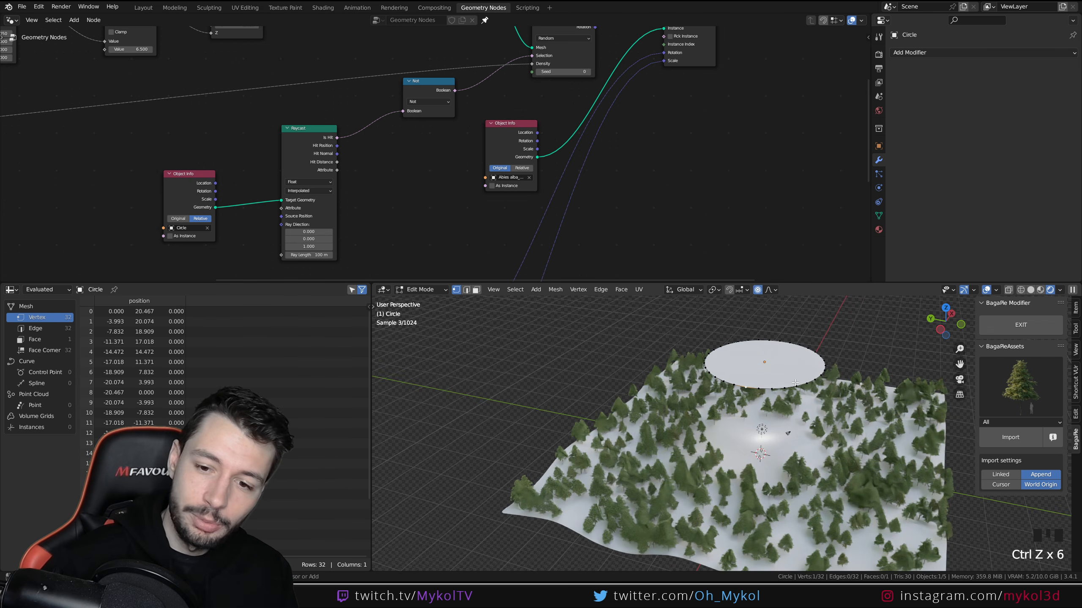
- Return the circle to Object Mode and save the file with the viewport in solid shading
{"action": "key", "text": "Tab"}
{"action": "middle_click_drag", "start_coordinate": [789, 425], "coordinate": [681, 368], "text": "shift"}
{"action": "scroll", "coordinate": [719, 374], "scroll_direction": "down", "scroll_amount": 3}
{"action": "key", "text": "ctrl+s"}
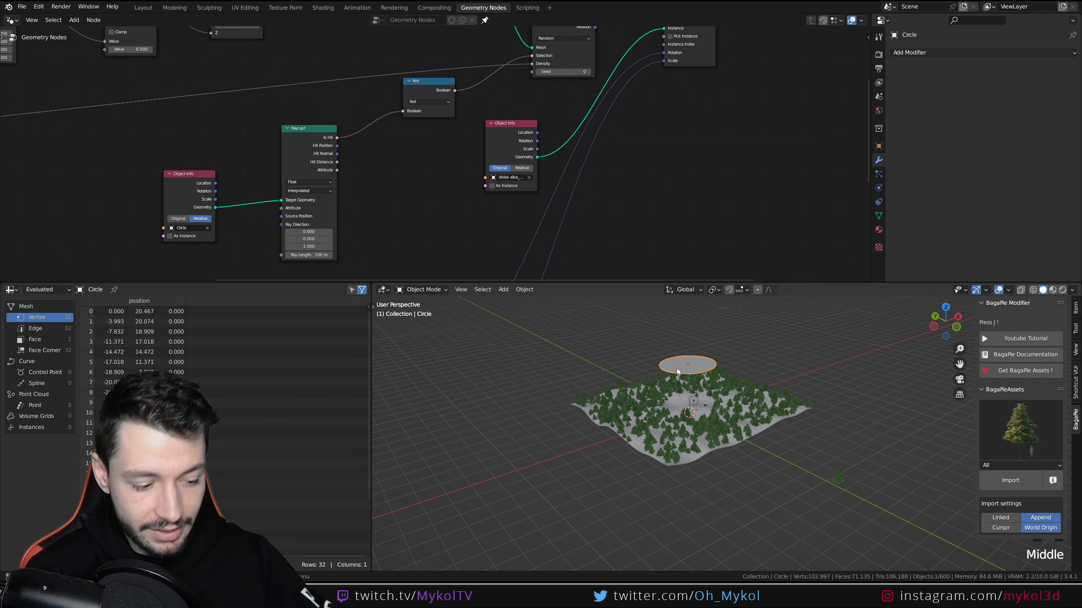
{"action": "scroll", "coordinate": [679, 371], "scroll_direction": "up", "scroll_amount": 4}
{"action": "scroll", "coordinate": [578, 195], "scroll_direction": "down", "scroll_amount": 3}
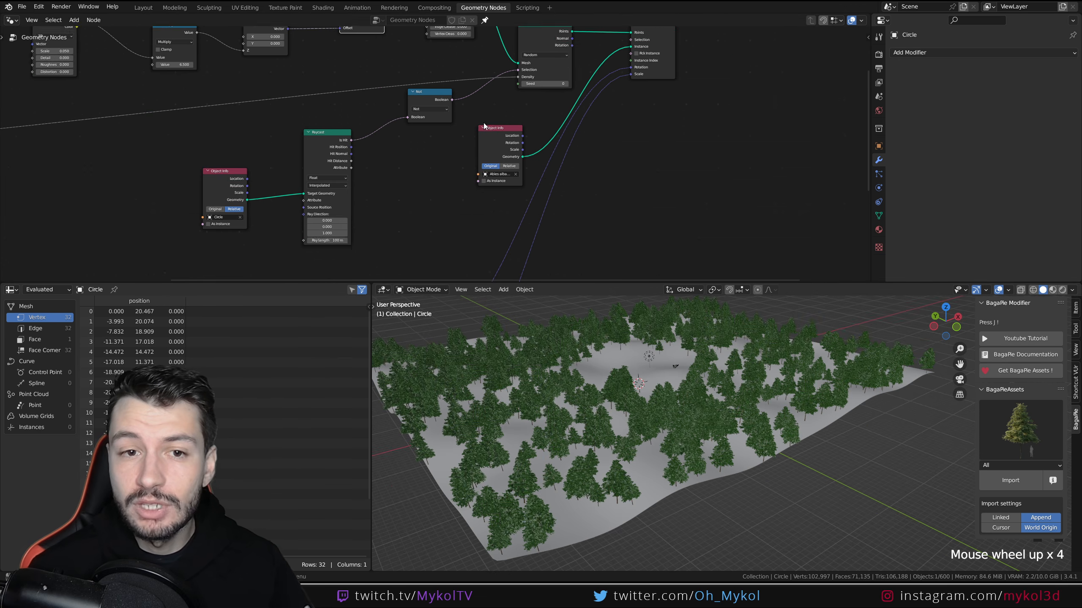
- Enlarge the node editor area and maximize it to show the terrain node tree full screen
{"action": "scroll", "coordinate": [577, 195], "scroll_direction": "up", "scroll_amount": 2}
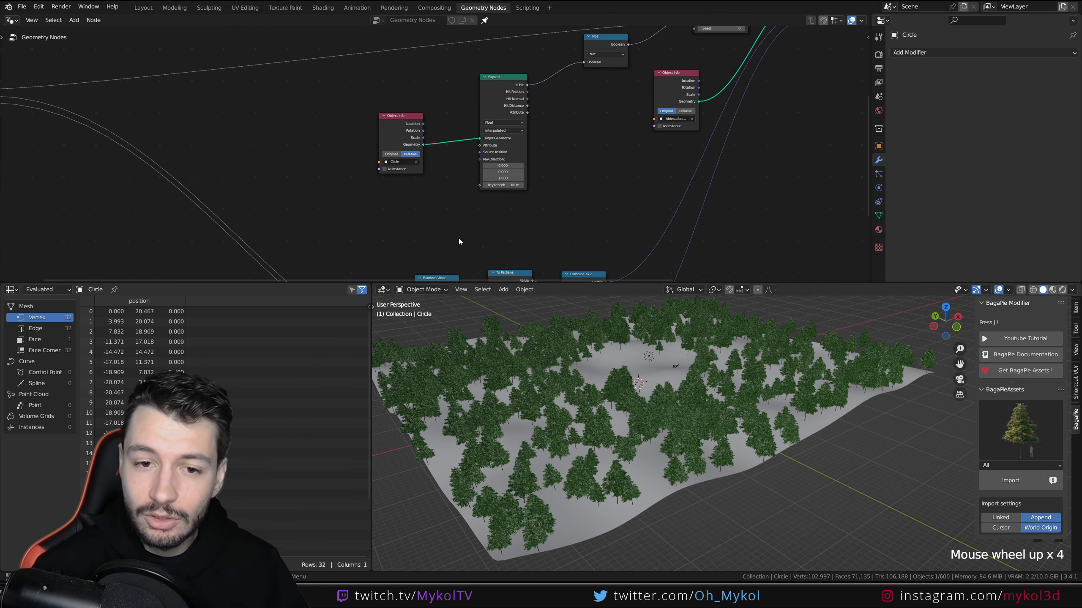
{"action": "left_click_drag", "start_coordinate": [544, 284], "coordinate": [538, 376]}
{"action": "scroll", "coordinate": [534, 175], "scroll_direction": "up", "scroll_amount": 4}
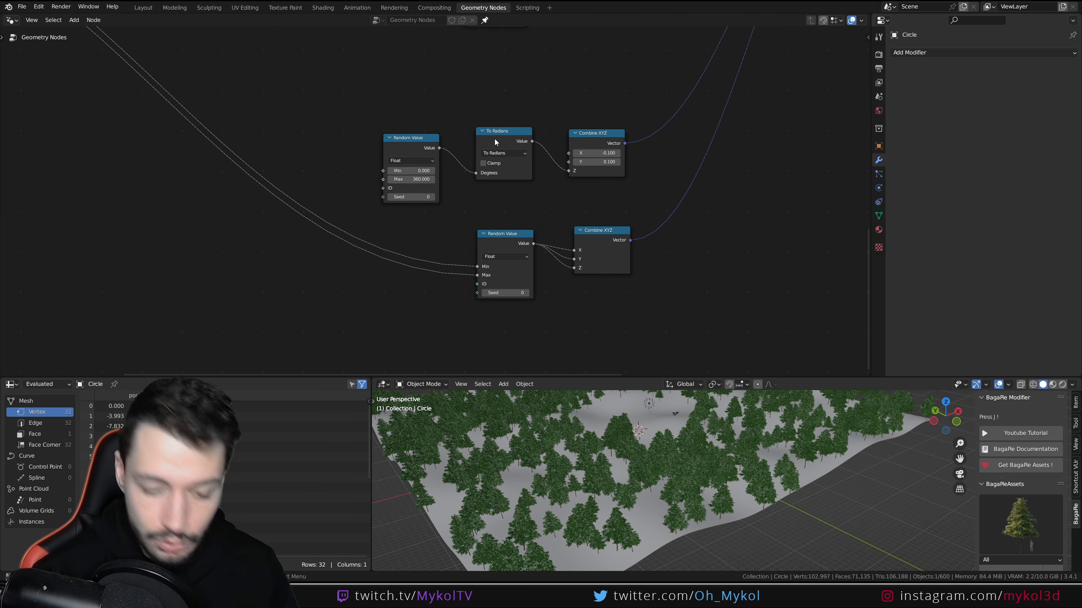
{"action": "key", "text": "ctrl+space"}
{"action": "scroll", "coordinate": [499, 166], "scroll_direction": "down", "scroll_amount": 3}
{"action": "middle_click_drag", "start_coordinate": [584, 172], "coordinate": [487, 365]}
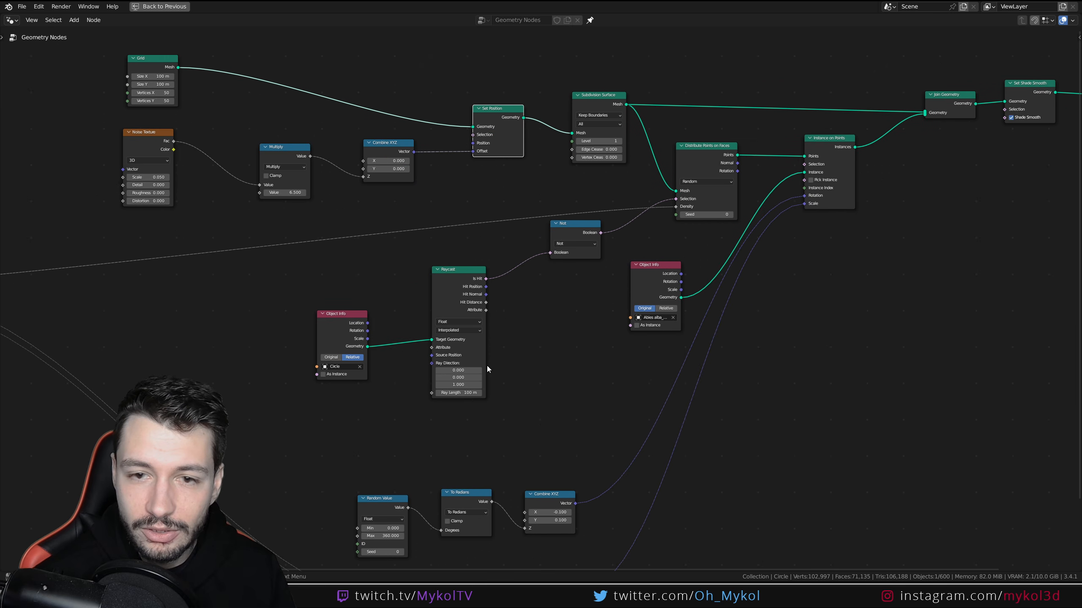
- Tidy the node tree by moving the random rotation and random scale node rows up beneath Raycast and bringing Group Input closer to the other nodes
{"action": "scroll", "coordinate": [487, 365], "scroll_direction": "down", "scroll_amount": 3}
{"action": "scroll", "coordinate": [611, 308], "scroll_direction": "up", "scroll_amount": 1}
{"action": "middle_click_drag", "start_coordinate": [613, 310], "coordinate": [558, 317]}
{"action": "scroll", "coordinate": [555, 181], "scroll_direction": "down", "scroll_amount": 1}
{"action": "scroll", "coordinate": [536, 290], "scroll_direction": "up", "scroll_amount": 2}
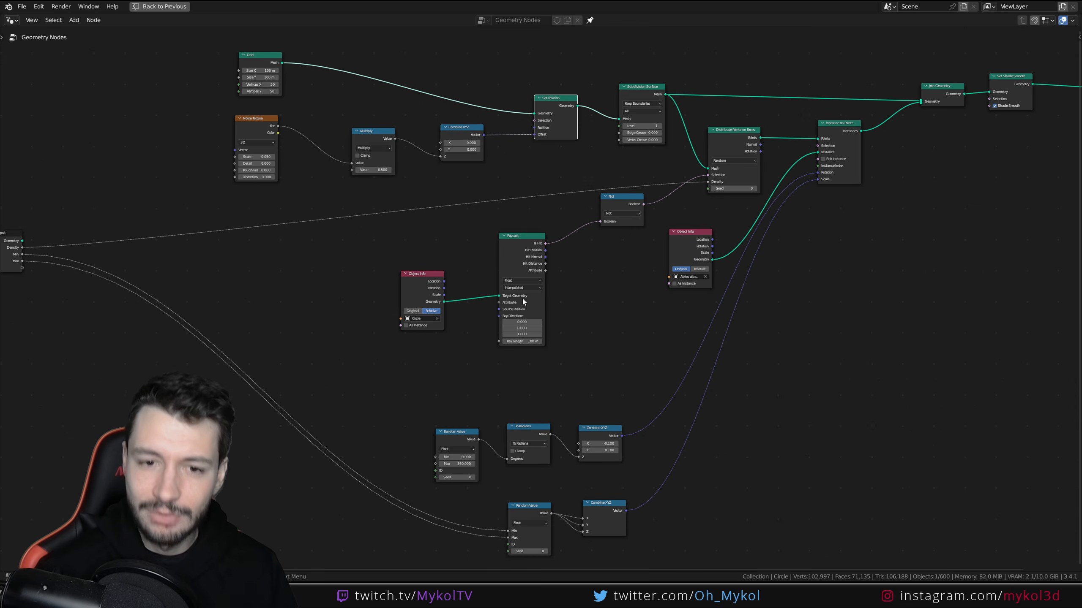
{"action": "mouse_move", "coordinate": [524, 302]}
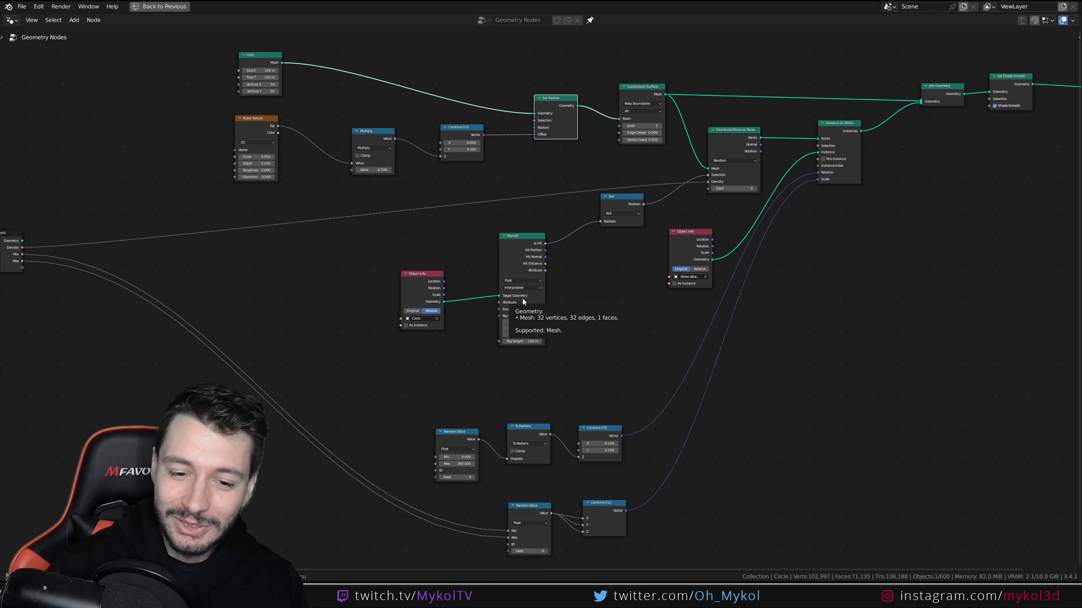
{"action": "left_click_drag", "start_coordinate": [404, 395], "coordinate": [607, 376]}
{"action": "left_click_drag", "start_coordinate": [493, 482], "coordinate": [613, 554]}
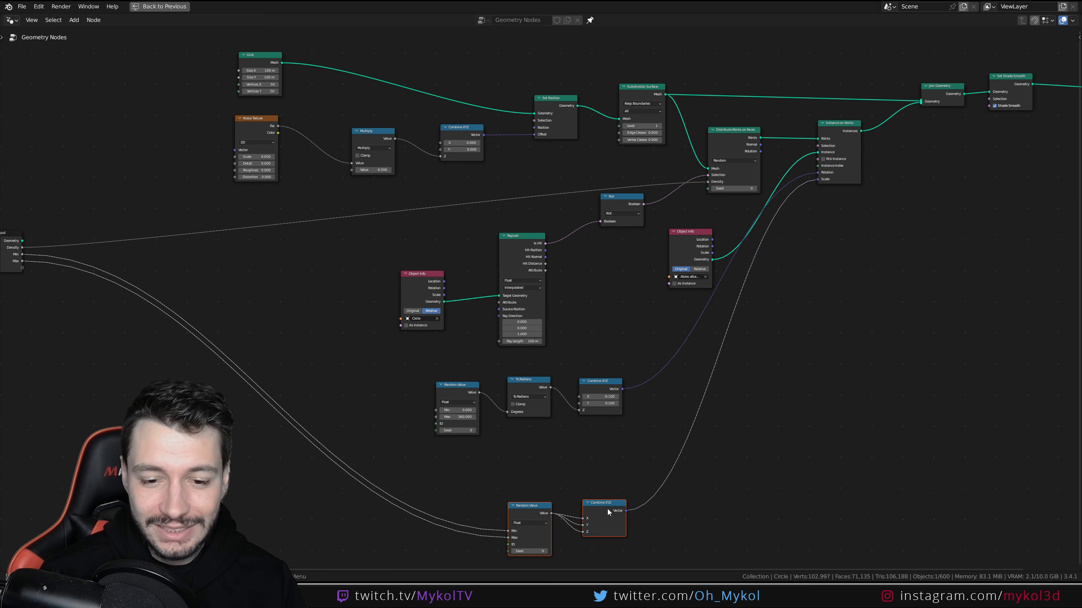
{"action": "left_click_drag", "start_coordinate": [606, 509], "coordinate": [604, 473]}
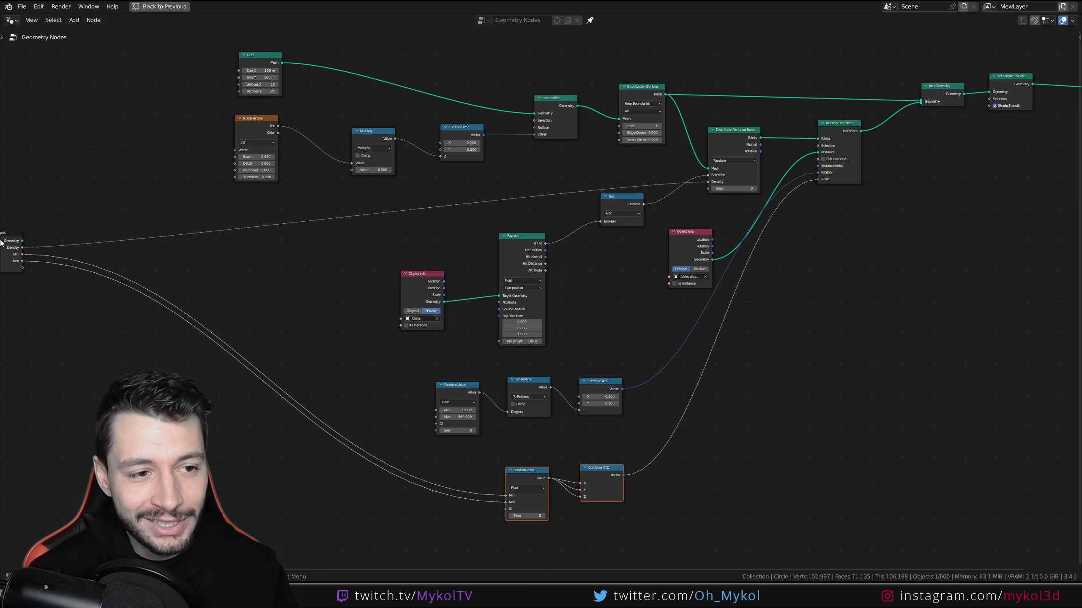
{"action": "left_click_drag", "start_coordinate": [1, 243], "coordinate": [142, 237]}
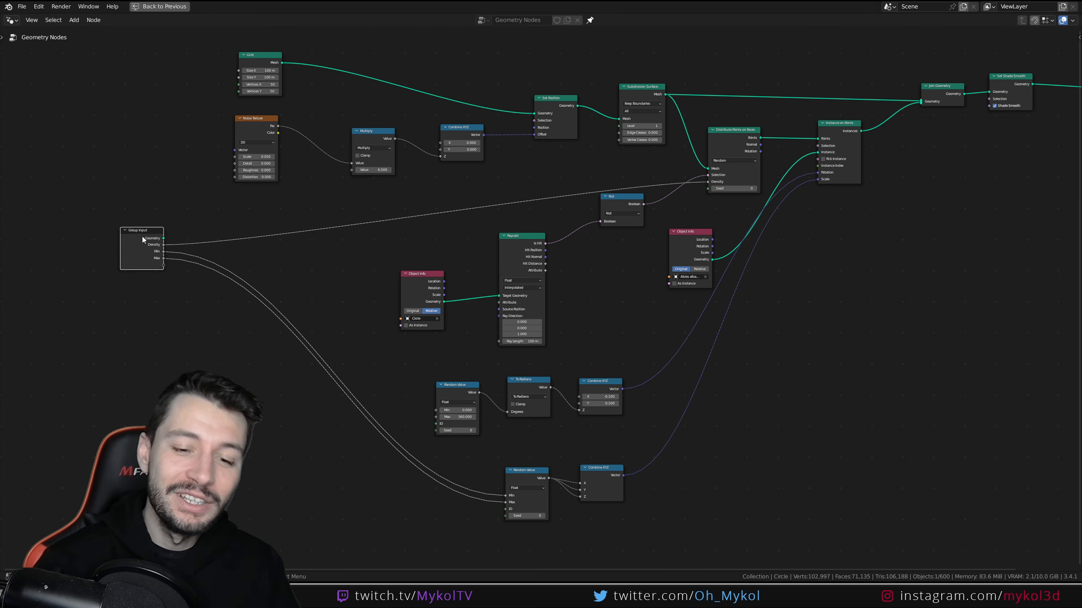